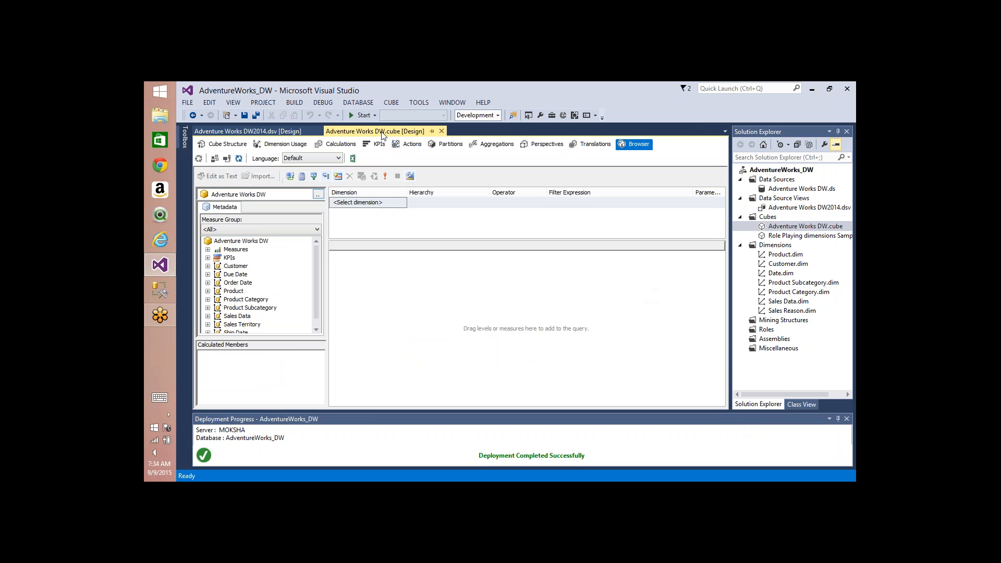
Start a named calculation on the FactInternetSales table in the Adventure Works DW2014 data source view, with test as its column name.
click(334, 149)
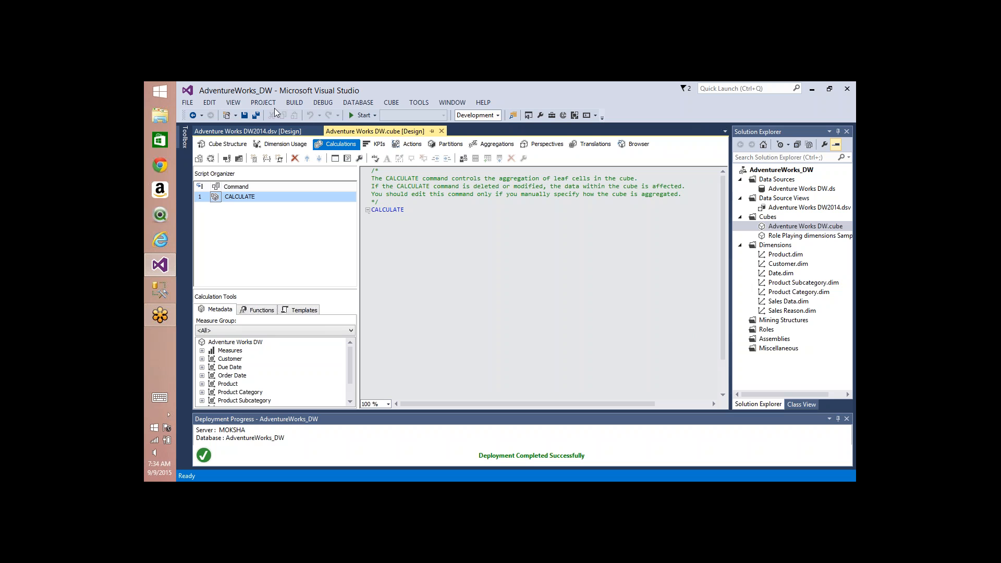
click(285, 132)
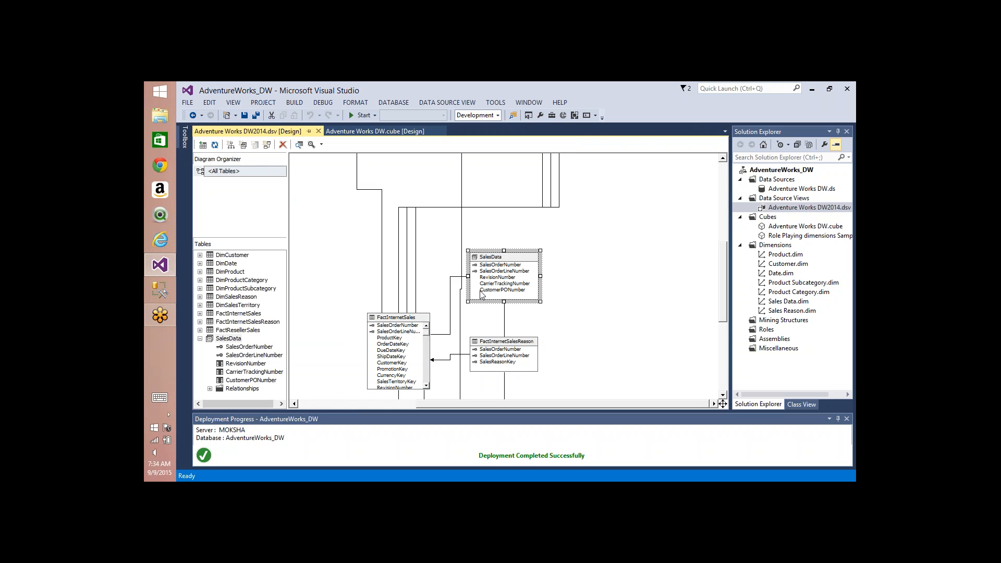
right_click(511, 258)
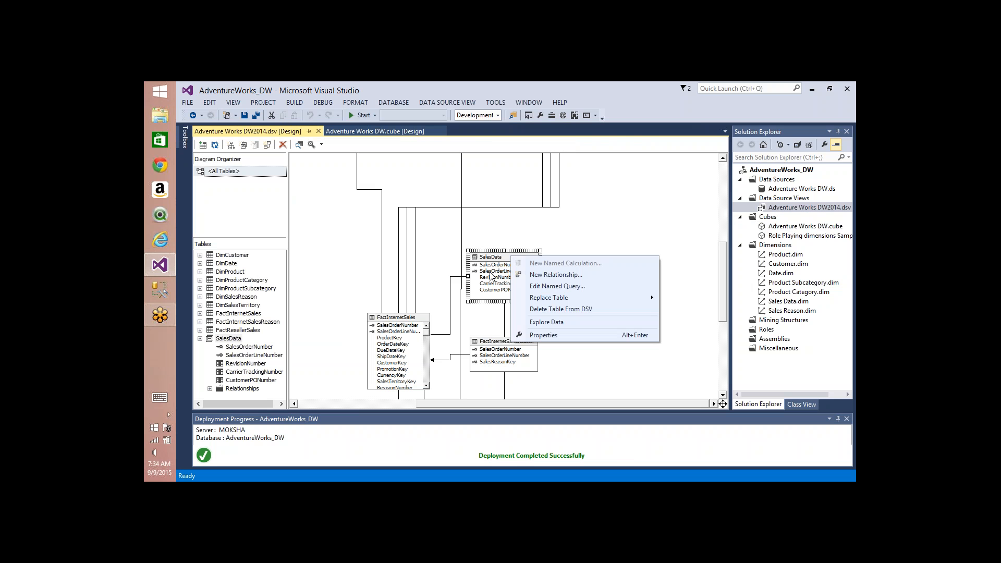
right_click(412, 319)
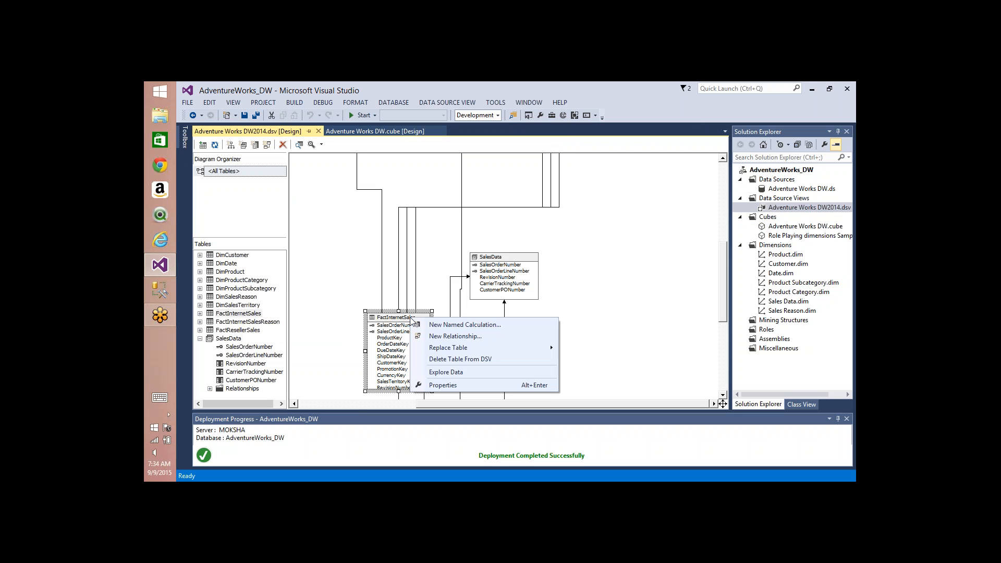
click(468, 325)
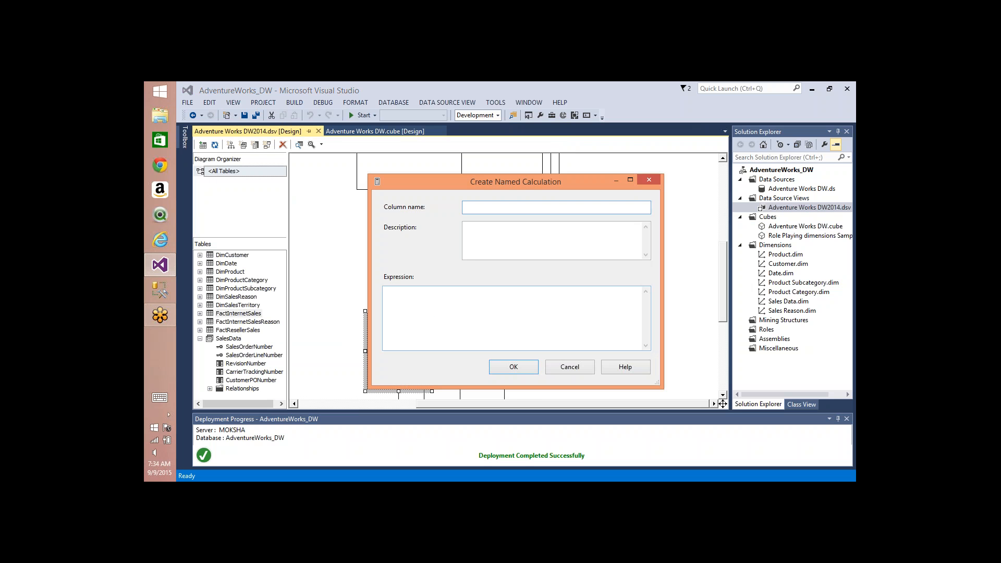
text(test)
key(Tab)
key(Tab)
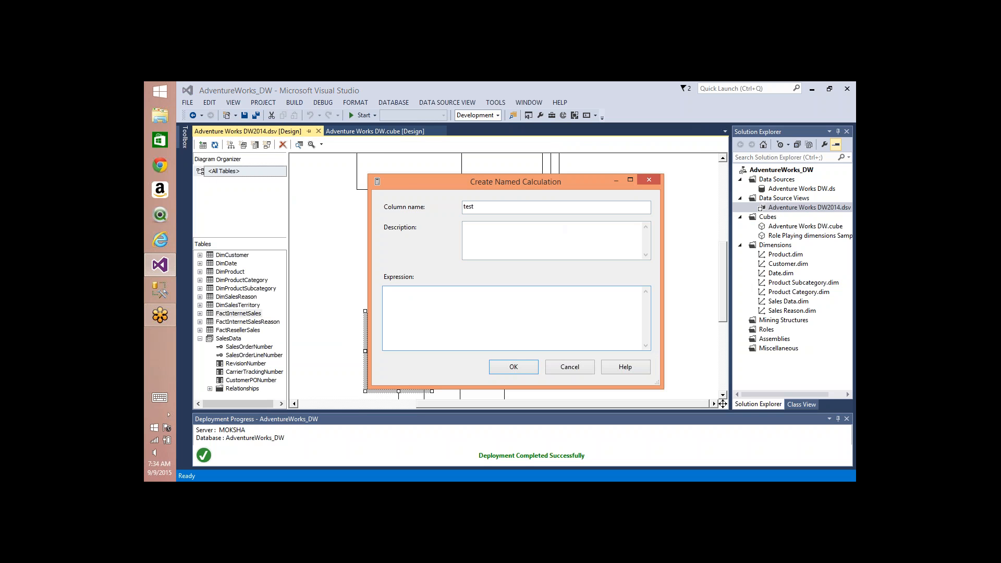
Set the test column's expression to salesamount+taxamt and save the named calculation.
text(salesamount_taxam)
key(Left)
key(Left)
key(Left)
key(Left)
key(Left)
key(Left)
key(BackSpace)
text(+)
click(506, 372)
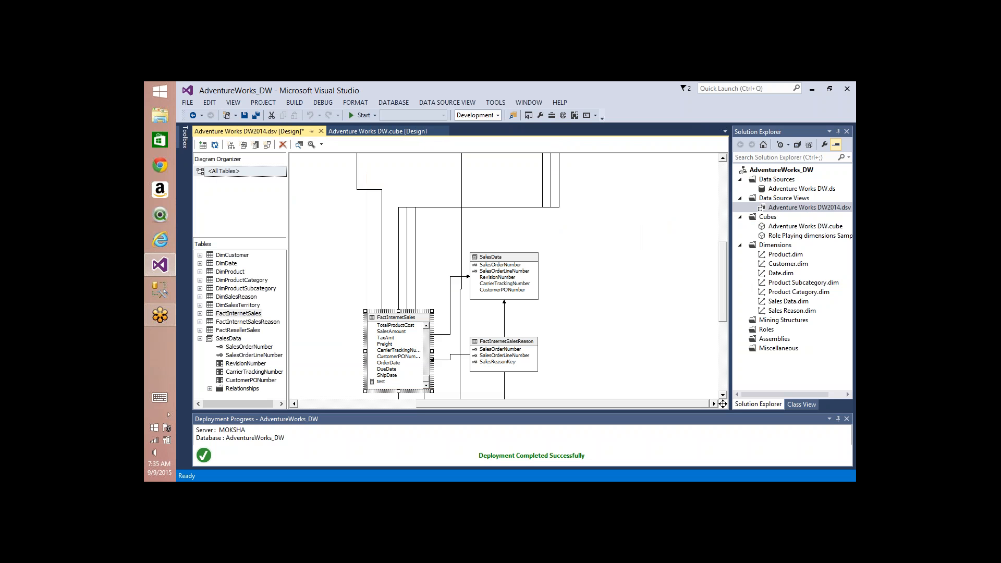
Explore the FactInternetSales table's data and view the test column alongside SalesAmount and TaxAmt.
right_click(402, 318)
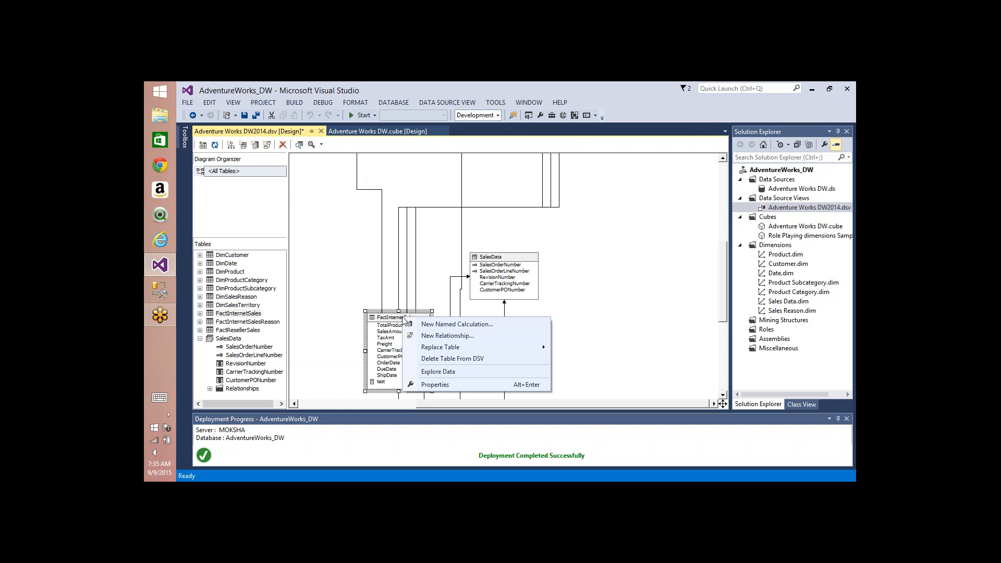
click(448, 372)
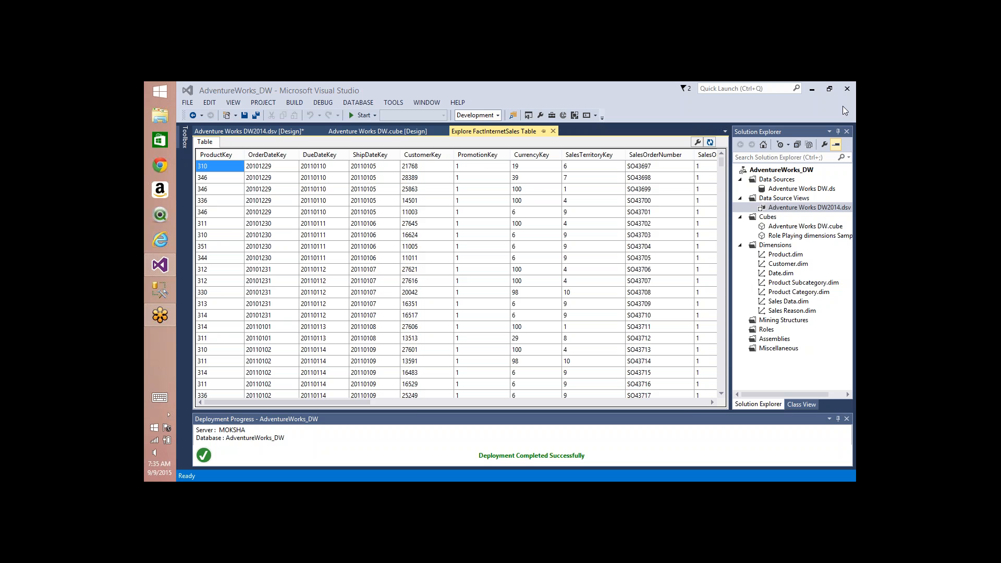
click(687, 404)
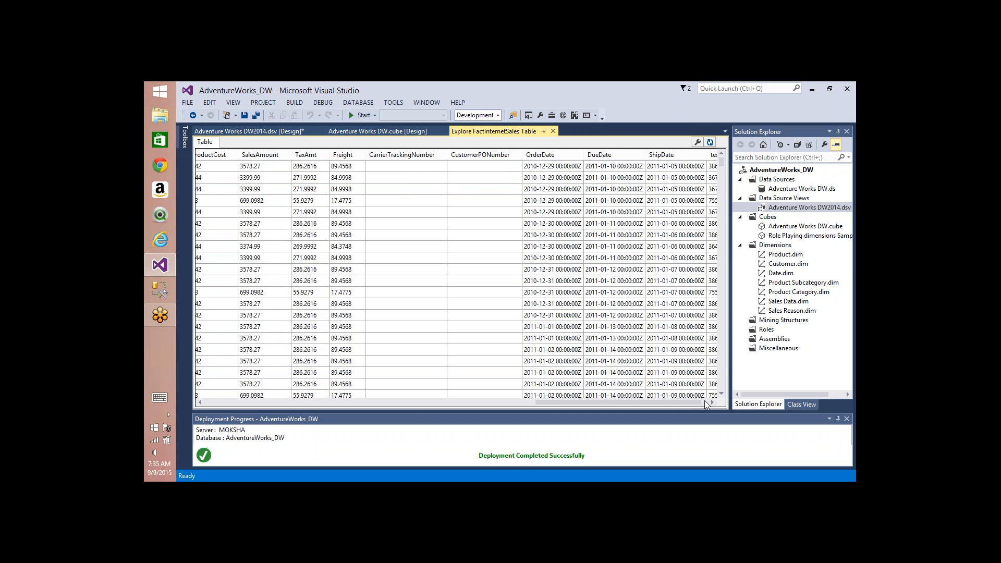
click(705, 402)
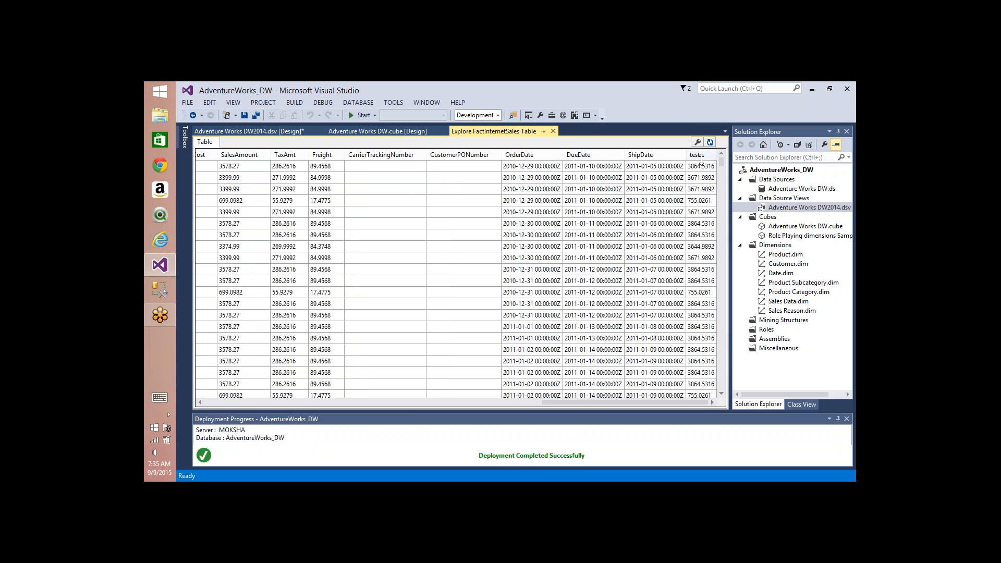
key(alt+Tab)
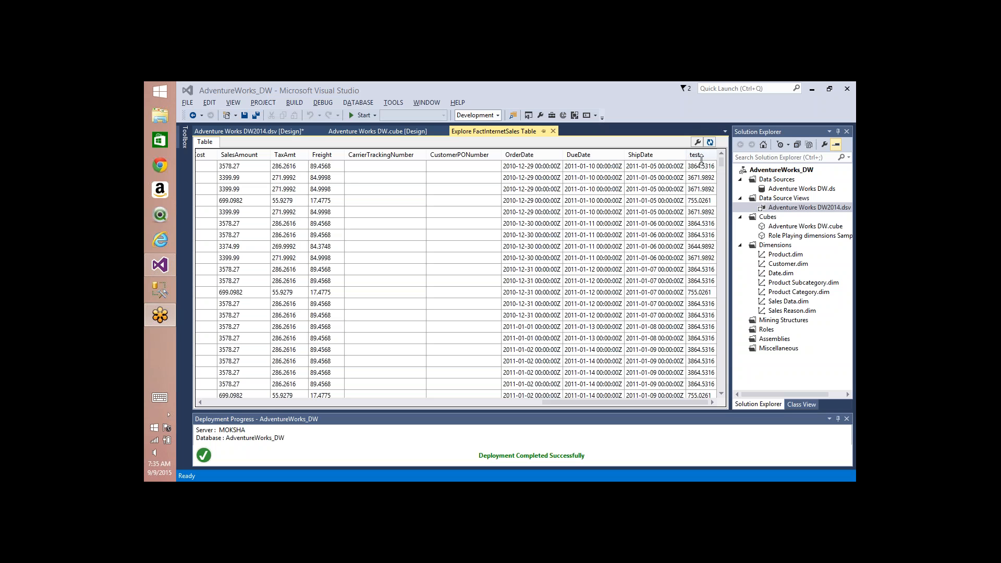
Look at the cube's calculation script and trace the first explored FactInternetSales row across to its test value.
click(353, 133)
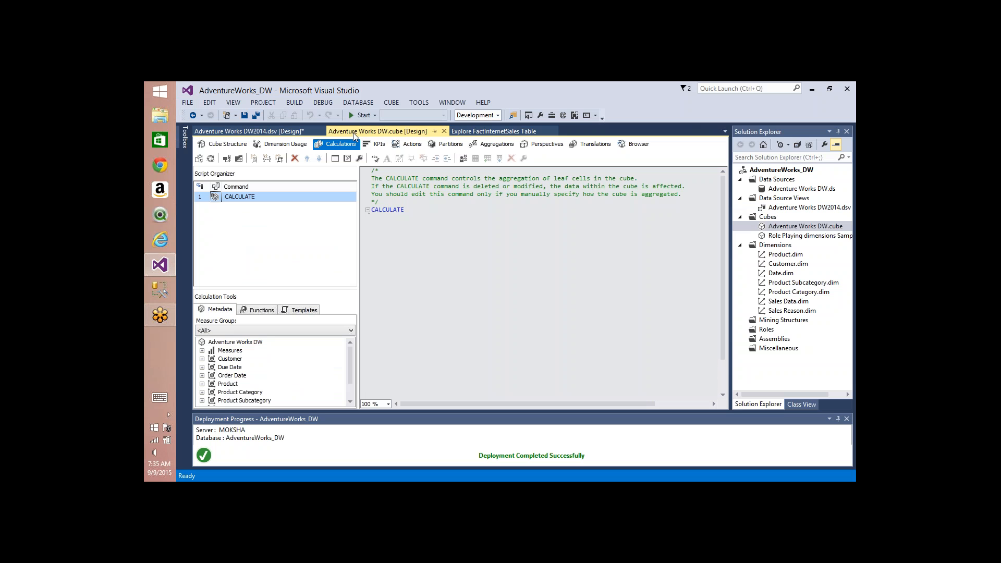
key(ctrl+Tab)
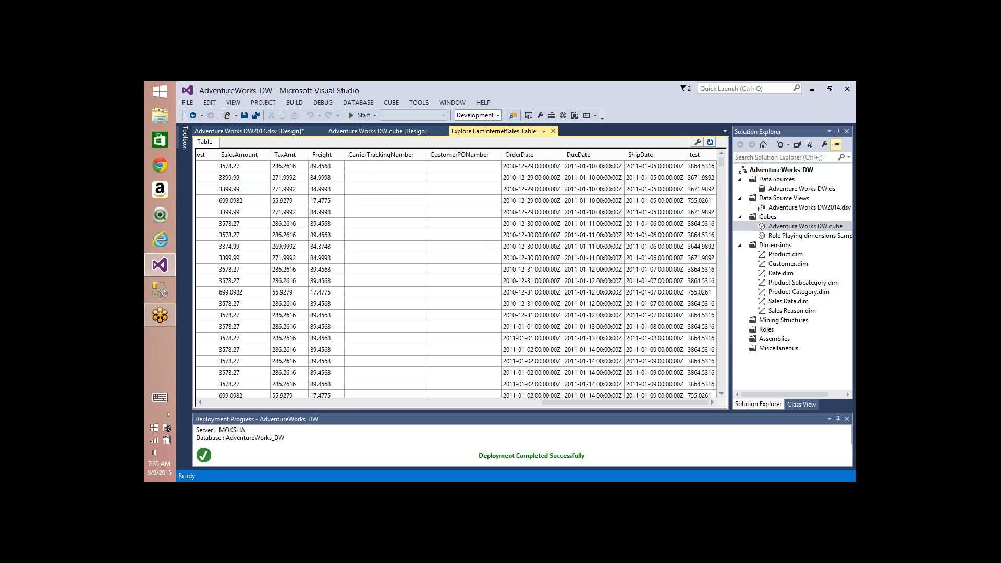
click(264, 169)
key(Right)
key(Right)
key(Right)
key(Right)
key(Right)
key(Right)
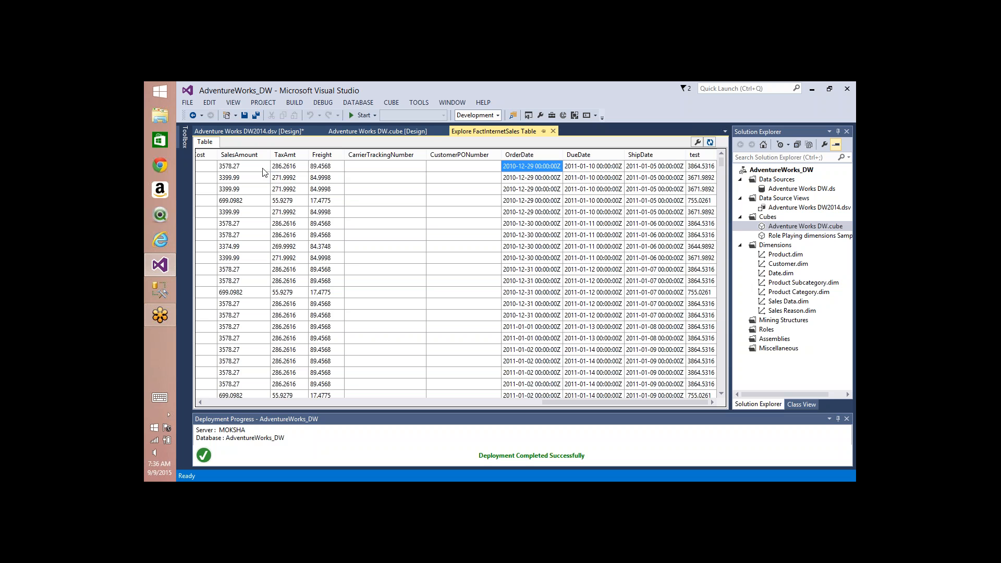
key(Right)
key(Right)
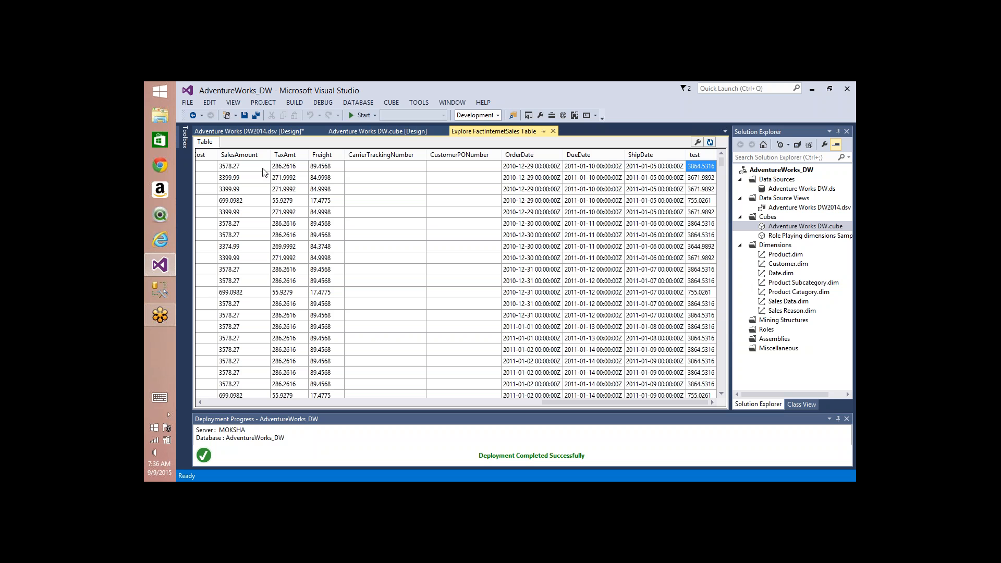
Examine the CALCULATE command in the cube script and sort the explored FactInternetSales rows by test in ascending order.
click(367, 134)
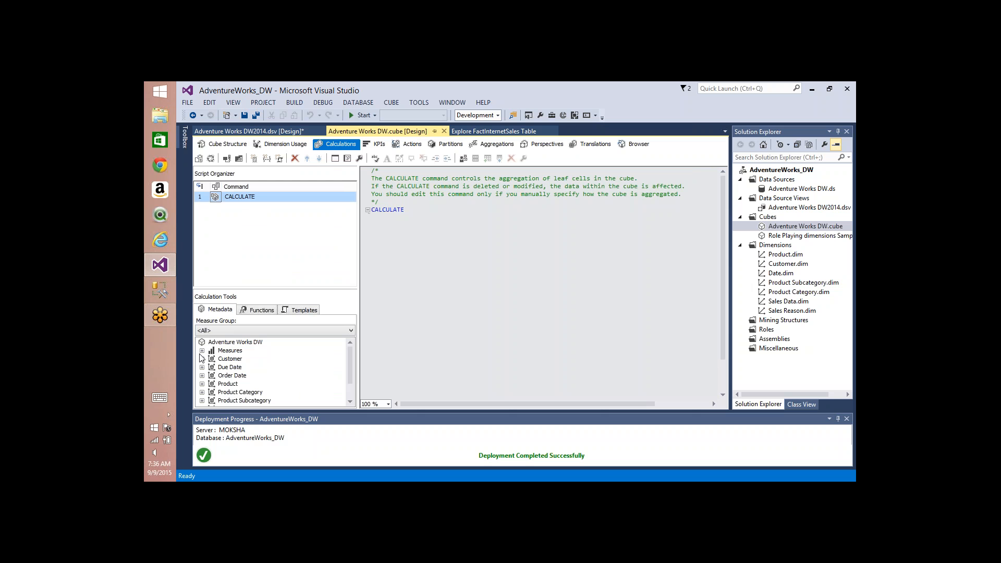
double_click(399, 211)
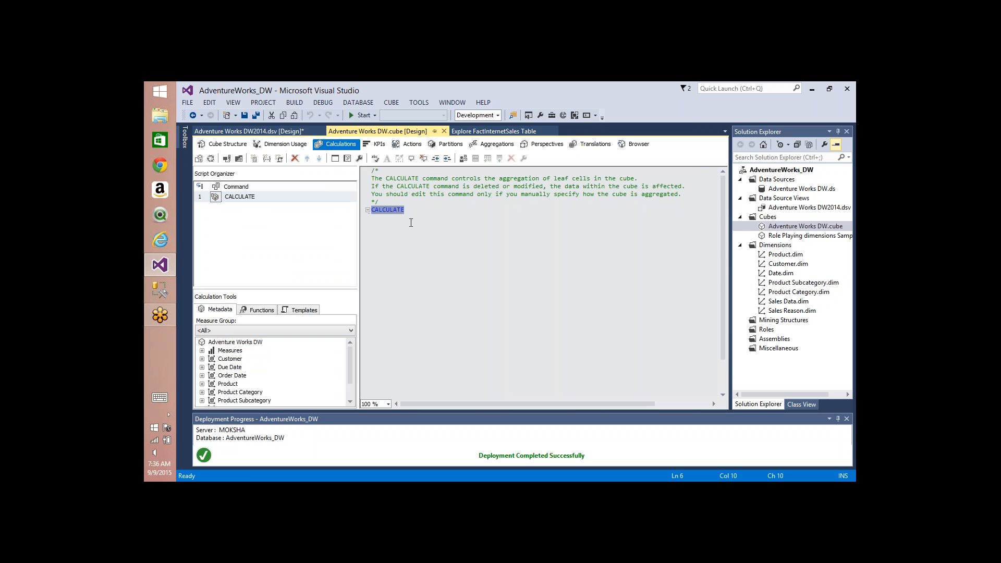
key(ctrl+Tab)
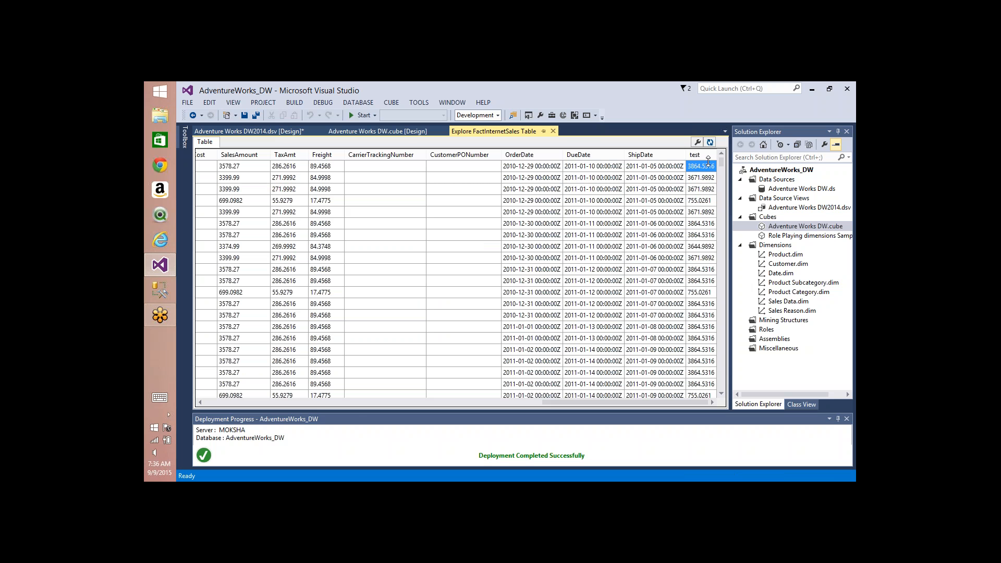
click(699, 155)
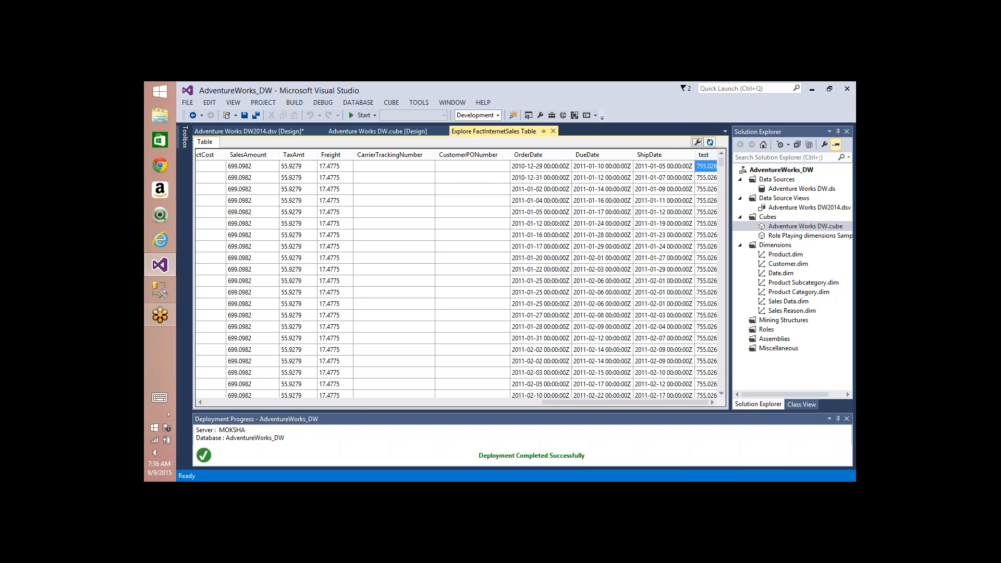
key(ctrl+Tab)
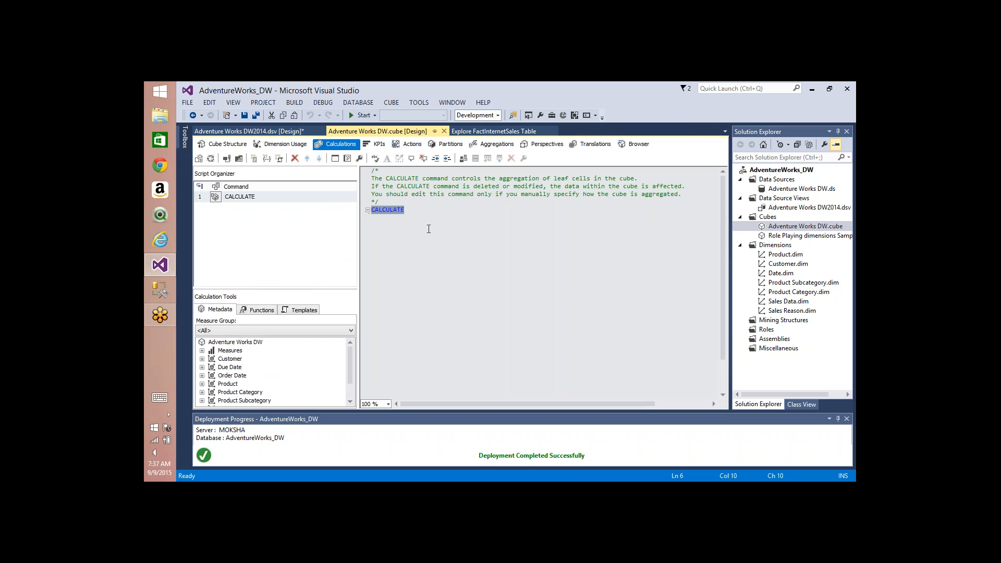
Compare the cube script with the explored FactInternetSales data while reversing the test column's sort order, ending with descending.
click(537, 289)
key(ctrl+Tab)
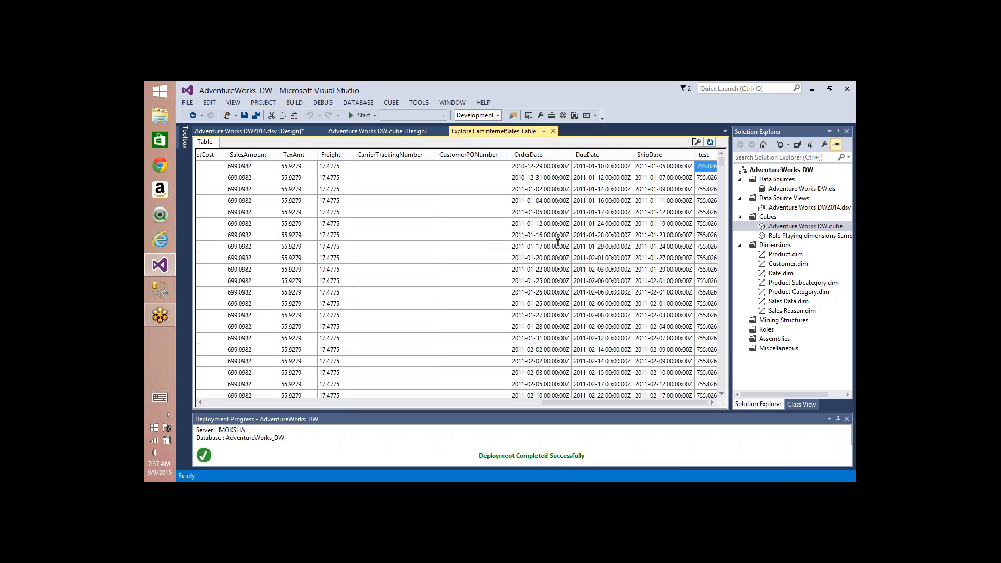
click(707, 156)
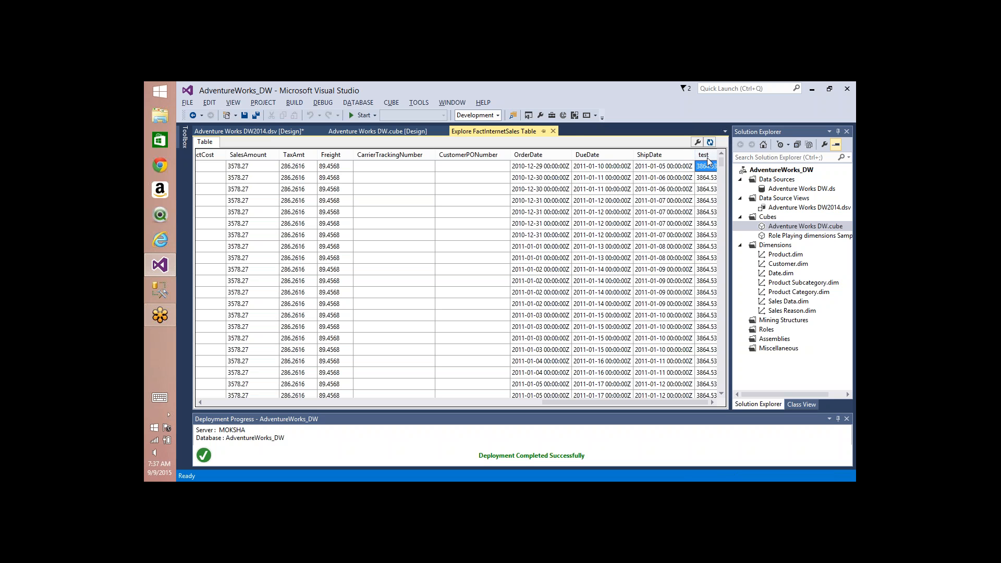
click(379, 133)
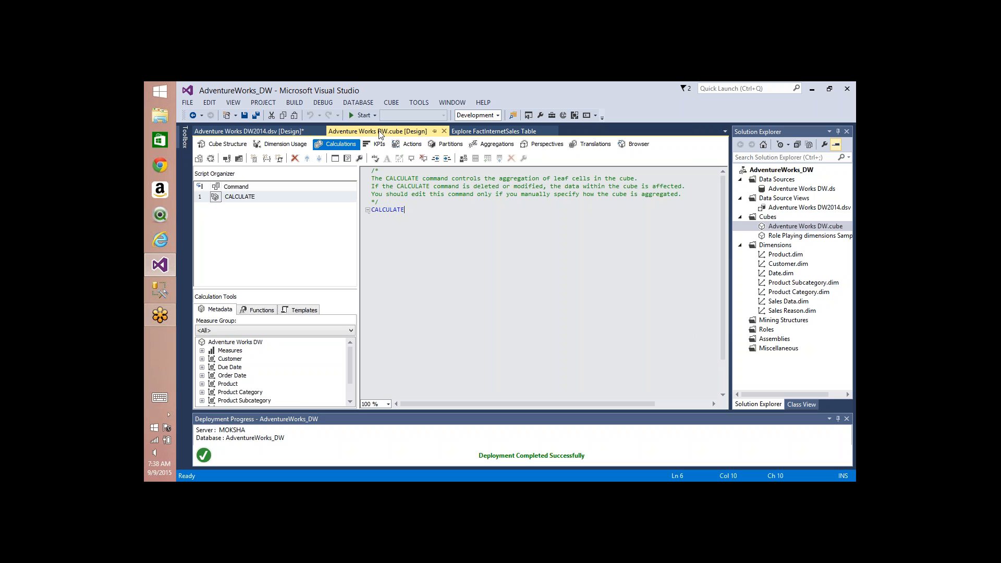
key(ctrl+Tab)
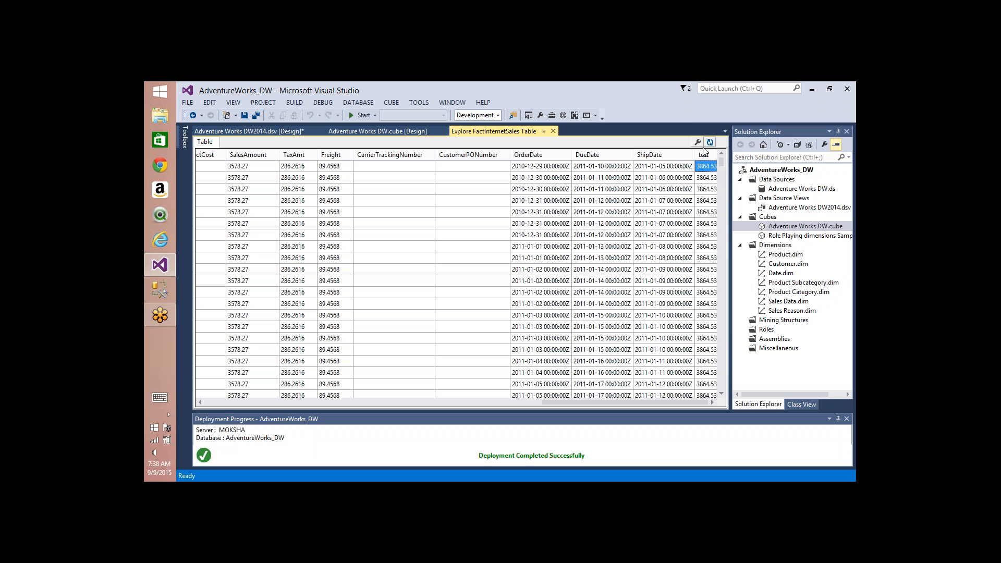
click(706, 158)
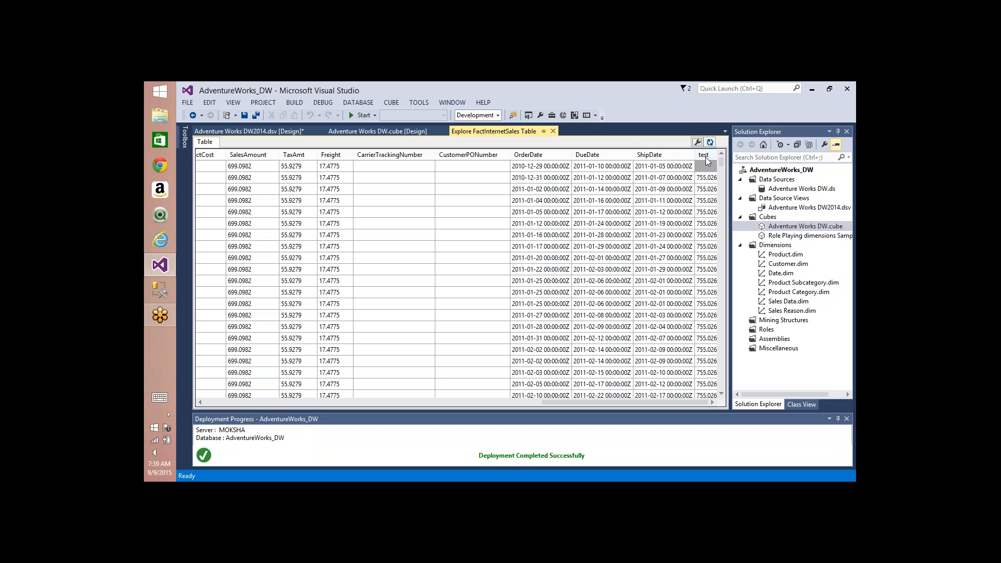
click(398, 132)
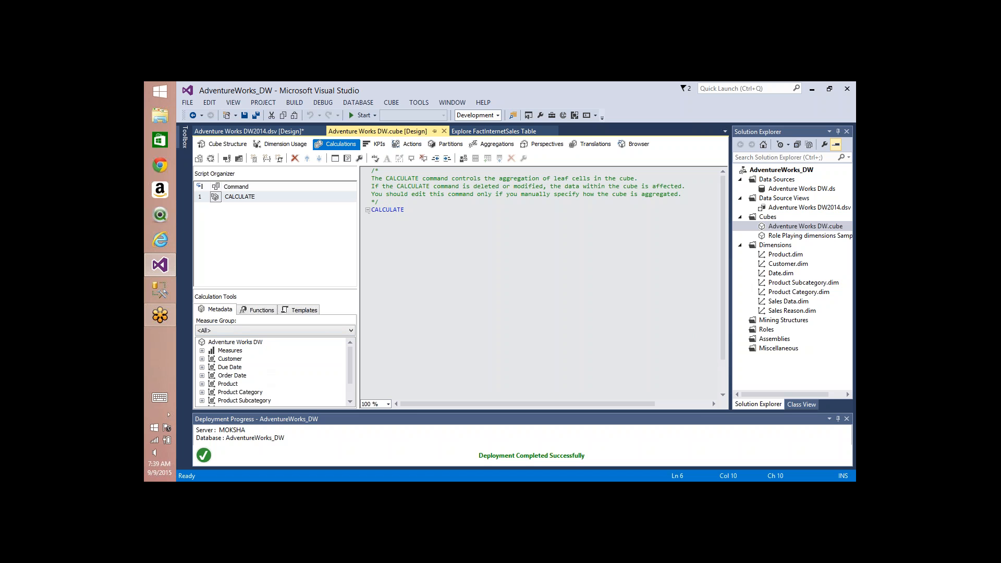
key(ctrl+Tab)
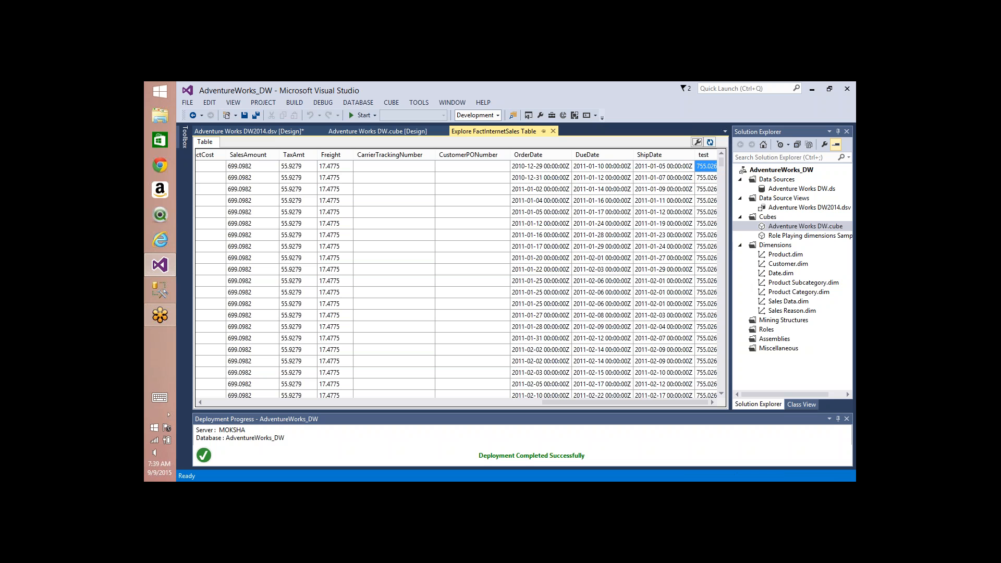
click(701, 156)
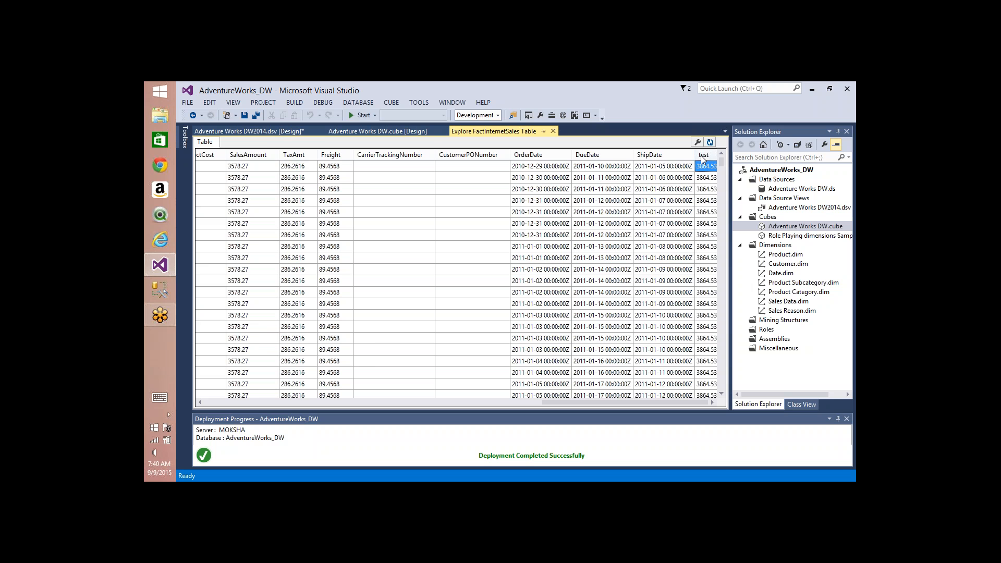
Delete the CALCULATE command from the Adventure Works DW cube's calculation script.
key(ctrl+Tab)
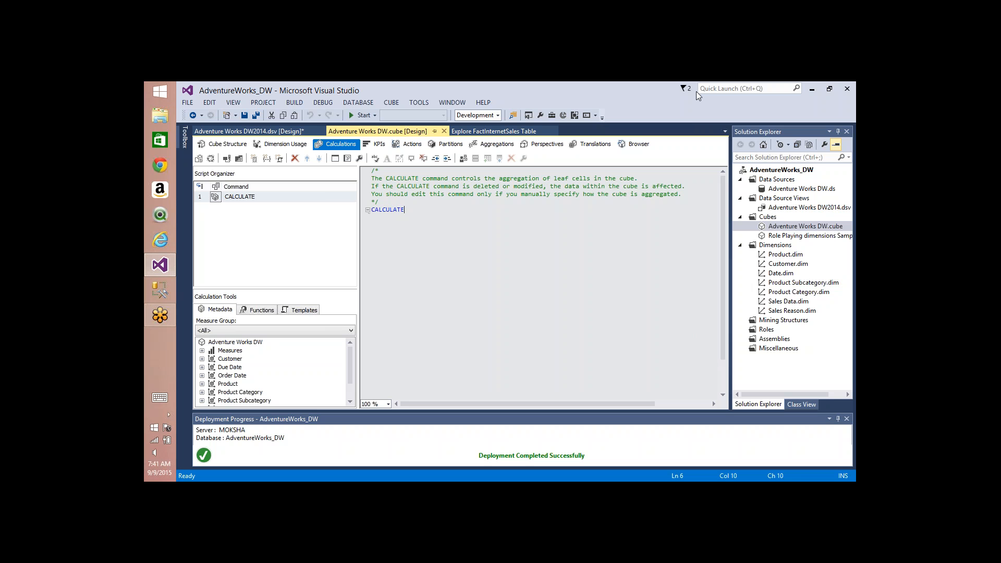
click(389, 210)
double_click(388, 209)
key(Delete)
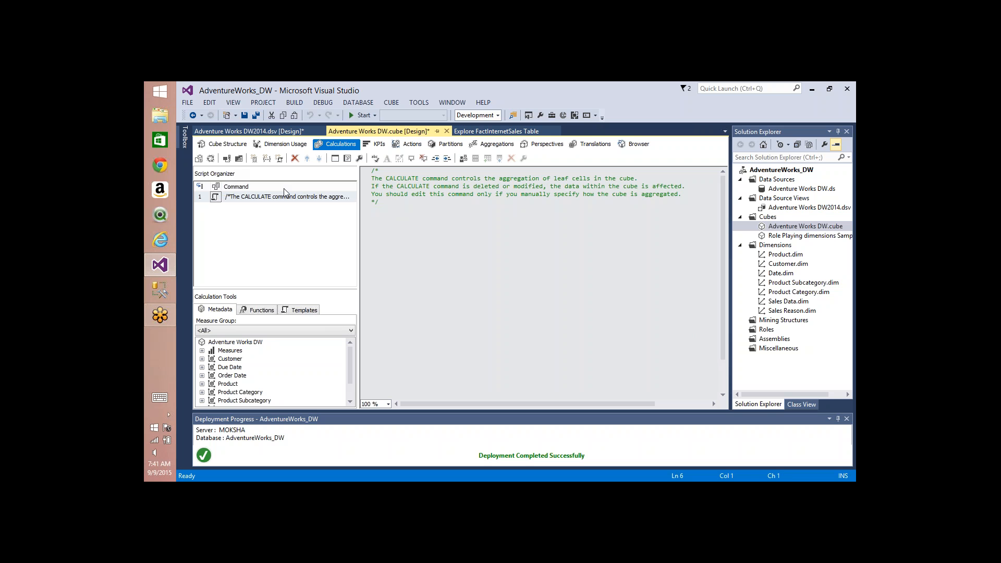
Try to process the cube, building and deploying the project first, and decline to continue after the deployment.
click(212, 158)
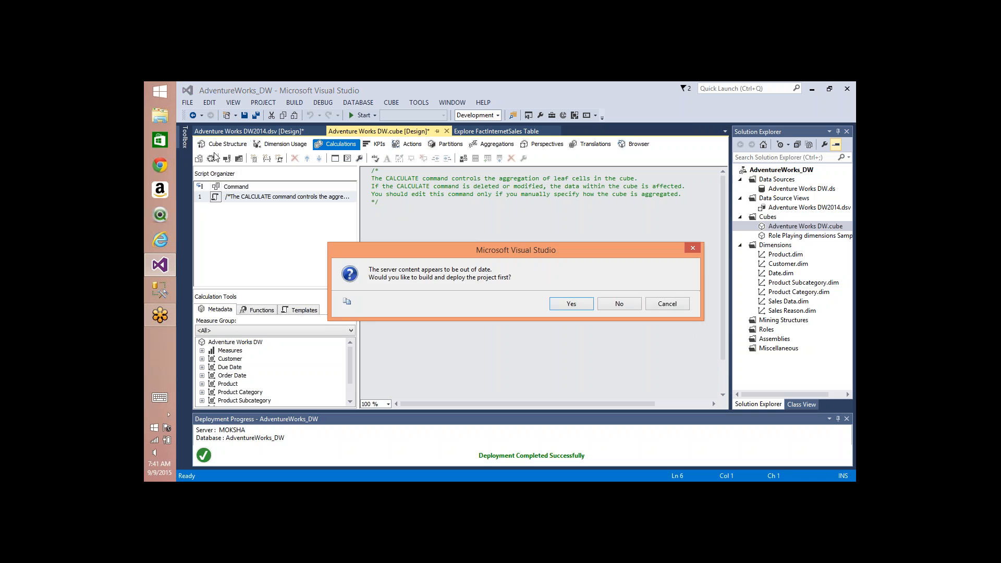
key(Return)
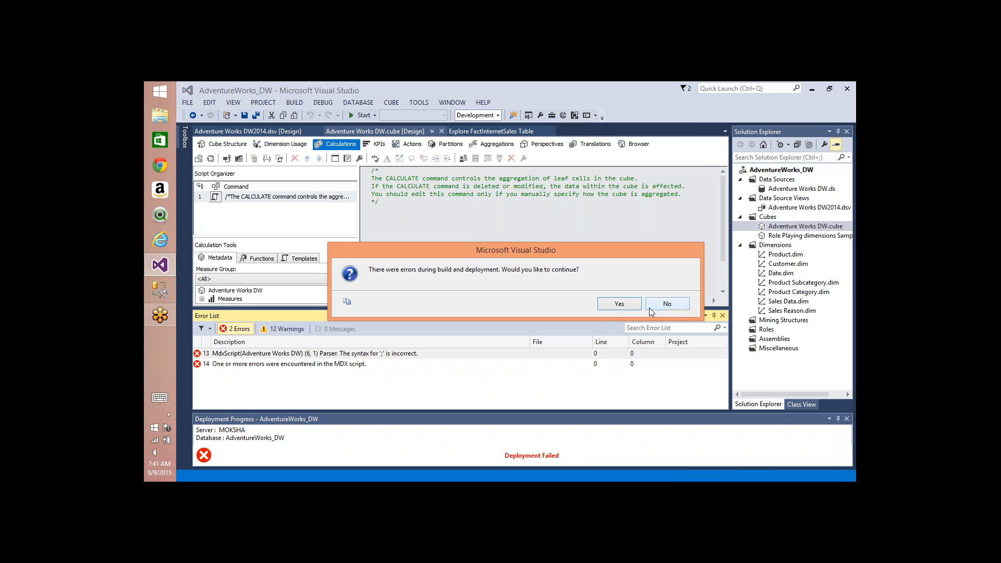
click(652, 307)
Restore the CALCULATE command below the comment block in the cube's calculation script.
click(382, 209)
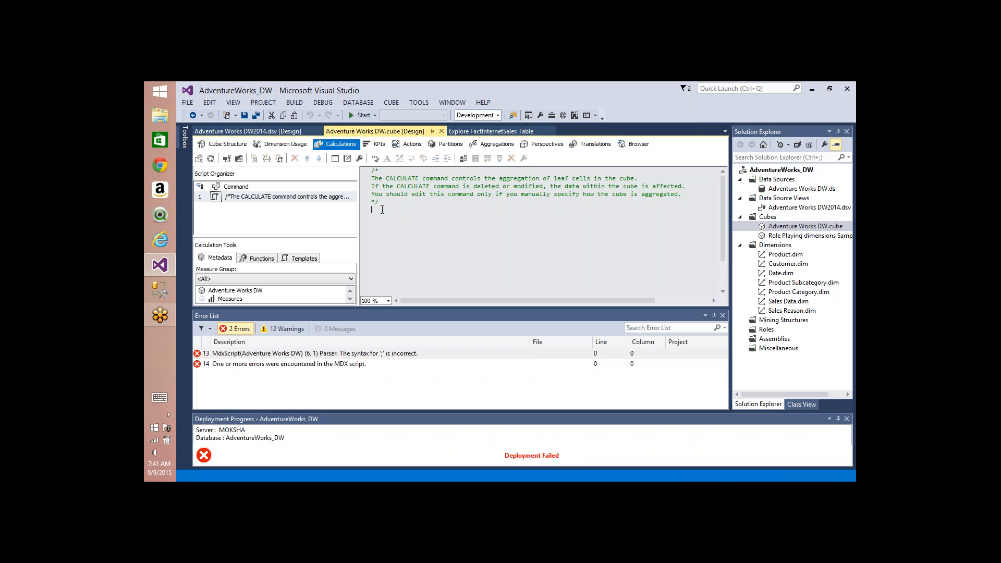
text(CALCULATE)
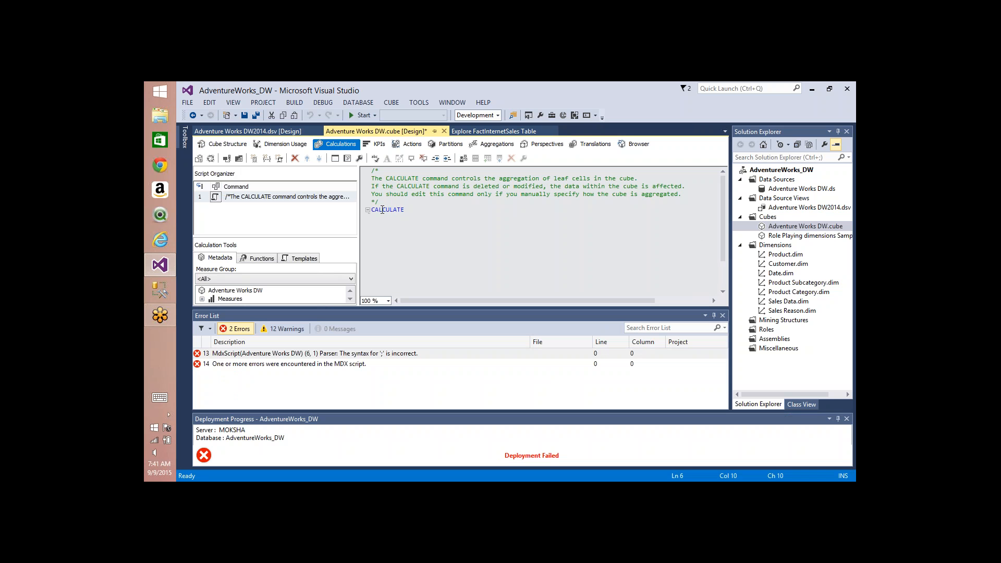
Dismiss the error list and failed deployment output, and deploy and process the Adventure Works DW cube with CALCULATE restored.
click(723, 316)
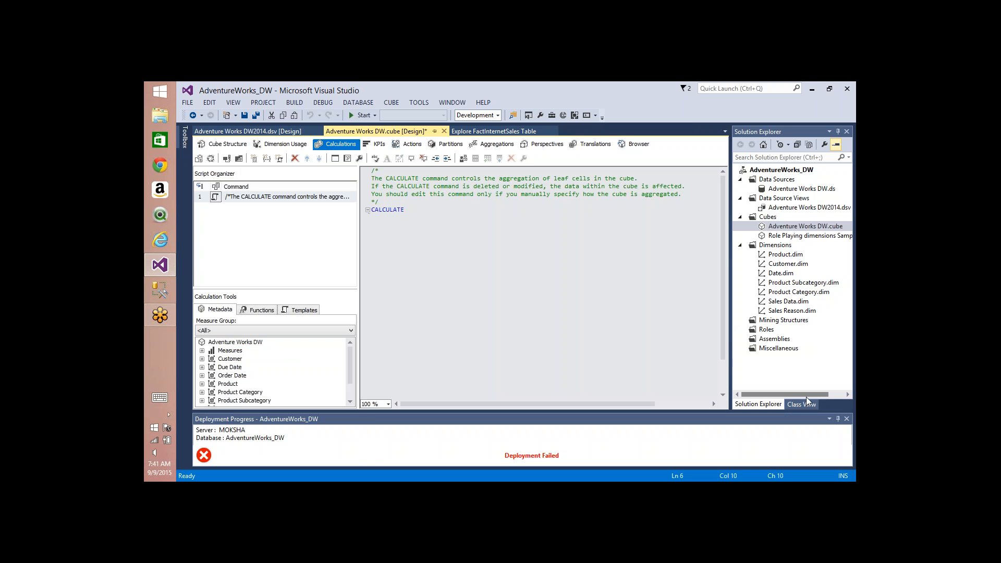
click(847, 419)
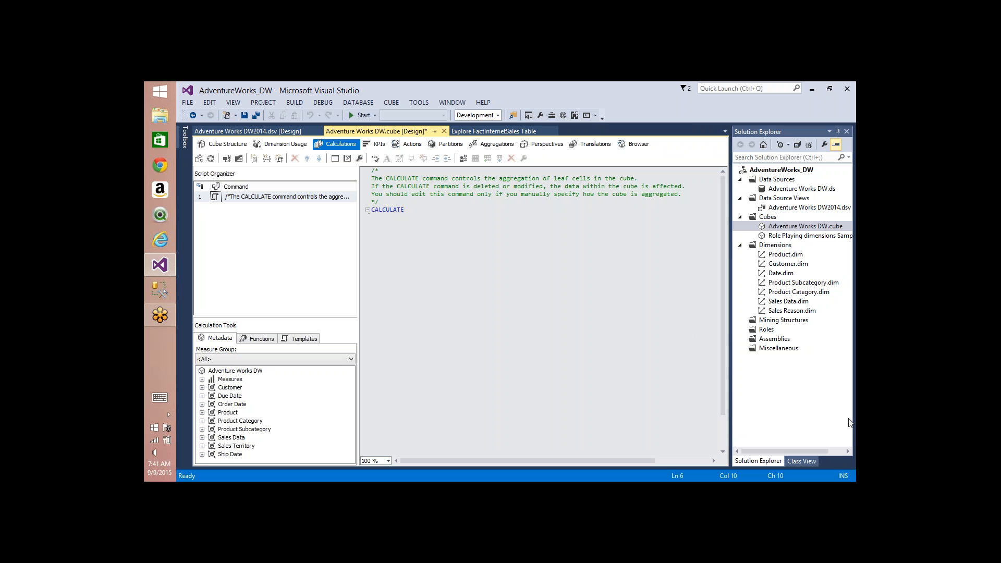
click(467, 308)
click(212, 159)
key(Return)
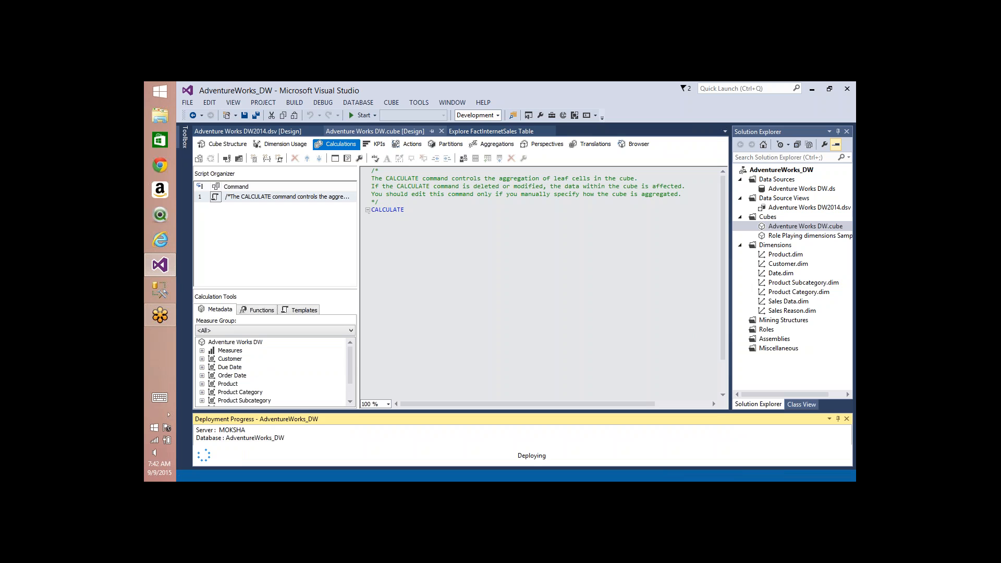
key(Return)
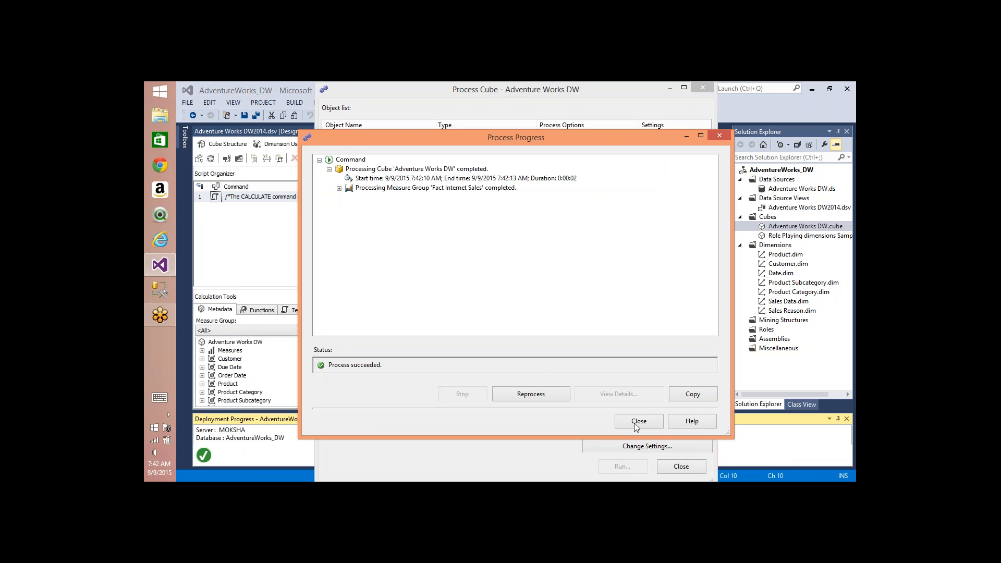
click(638, 421)
click(678, 466)
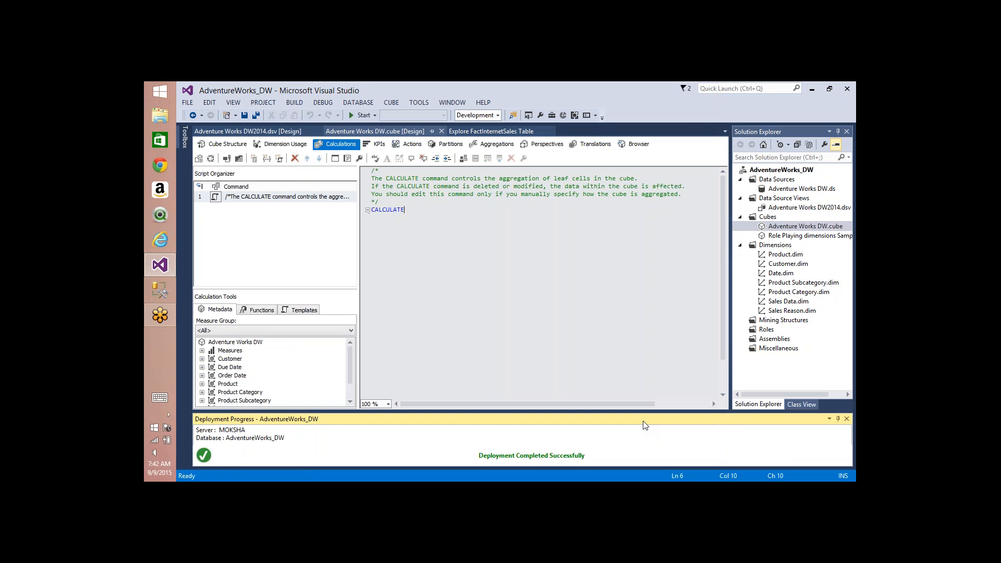
Show the cube's calculations in form view and create a new calculated member named [Profit].
click(336, 159)
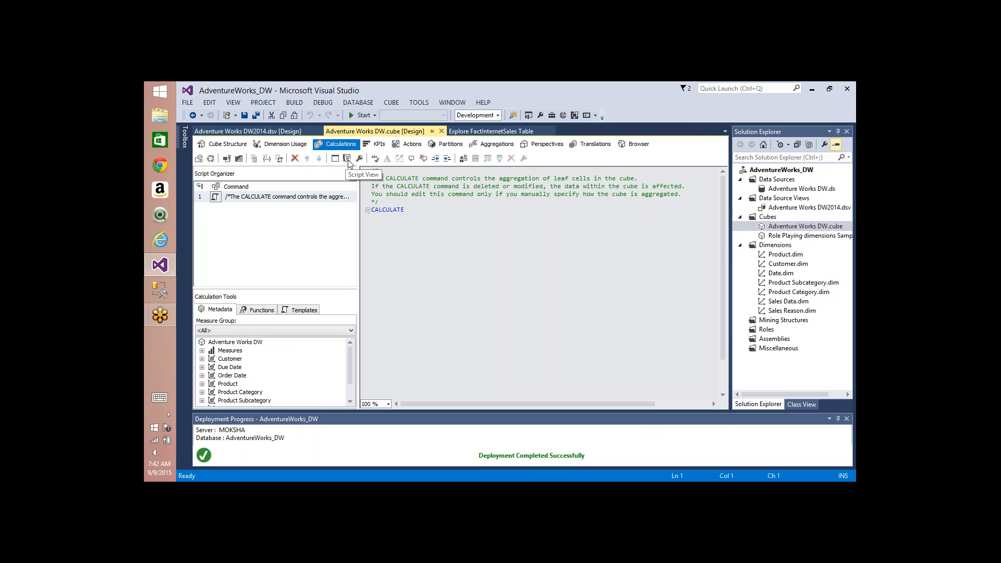
click(348, 159)
click(335, 159)
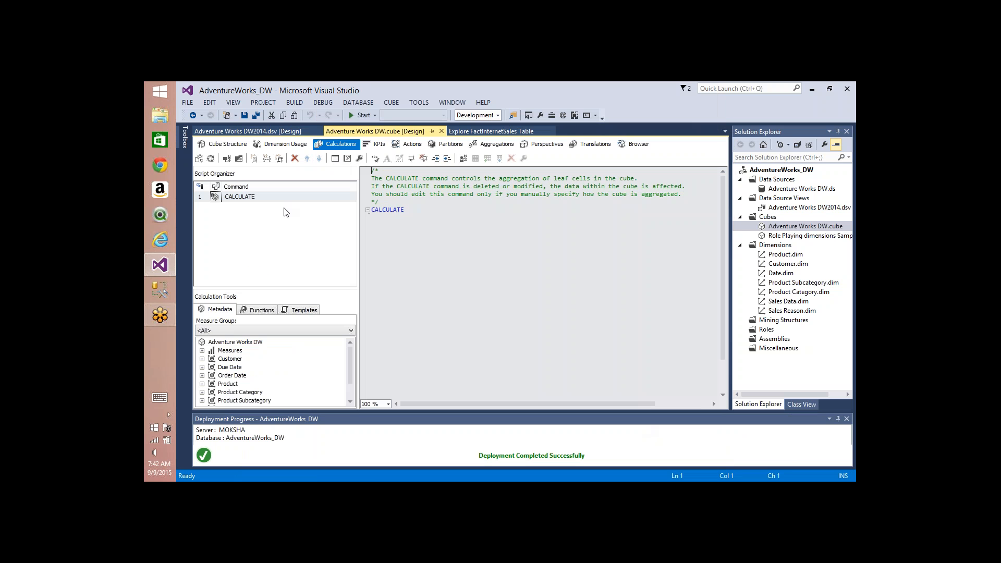
click(254, 162)
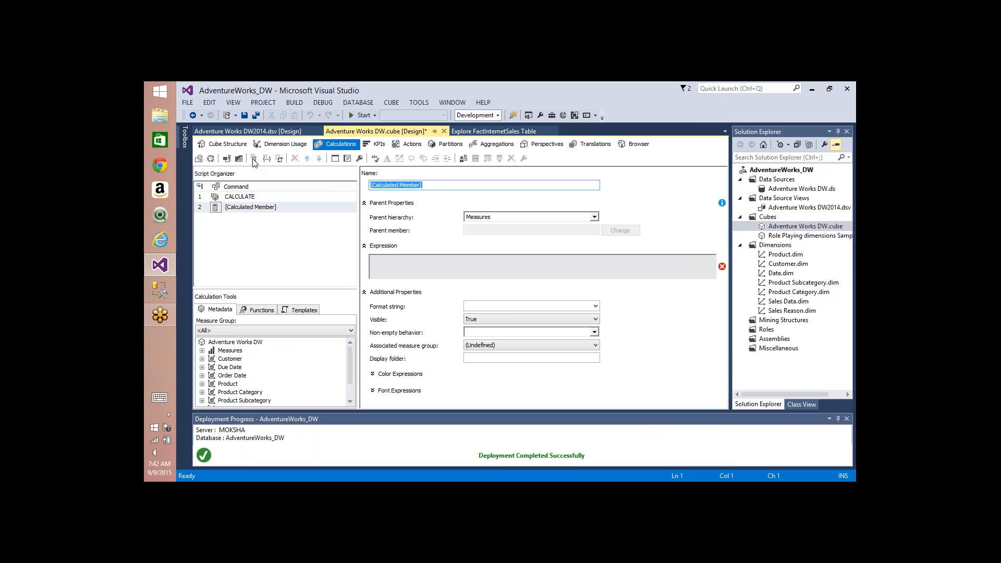
click(448, 184)
key(ctrl+a)
text([Profit])
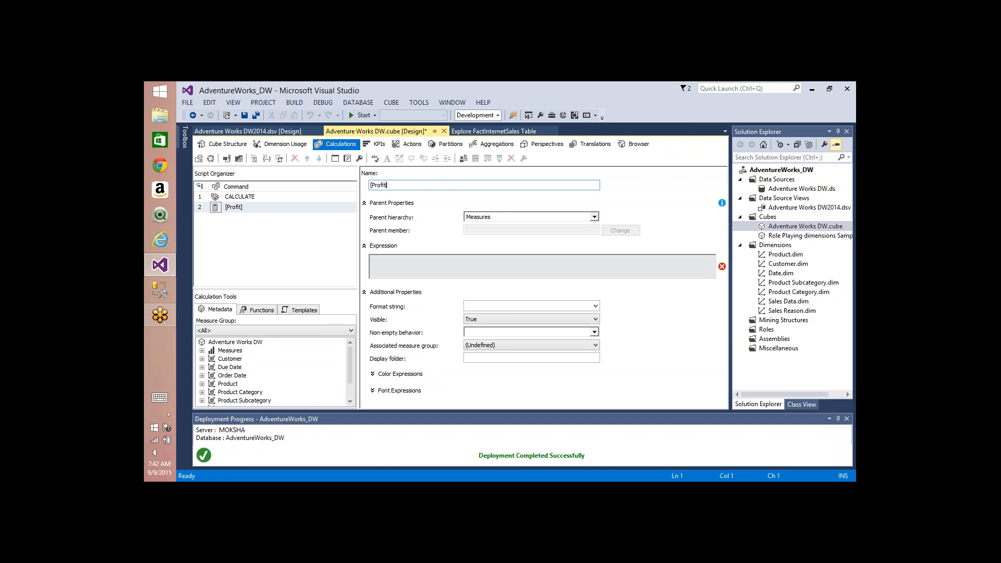
click(674, 204)
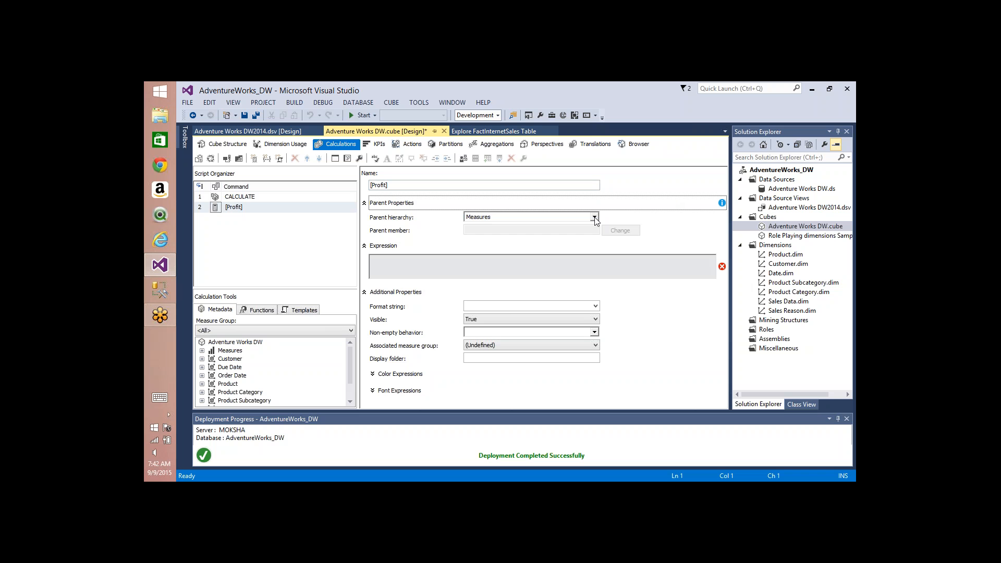
Begin the Profit expression with [Measures].[Sales Amount] from the Fact Internet Sales measures, followed by "-(".
click(410, 263)
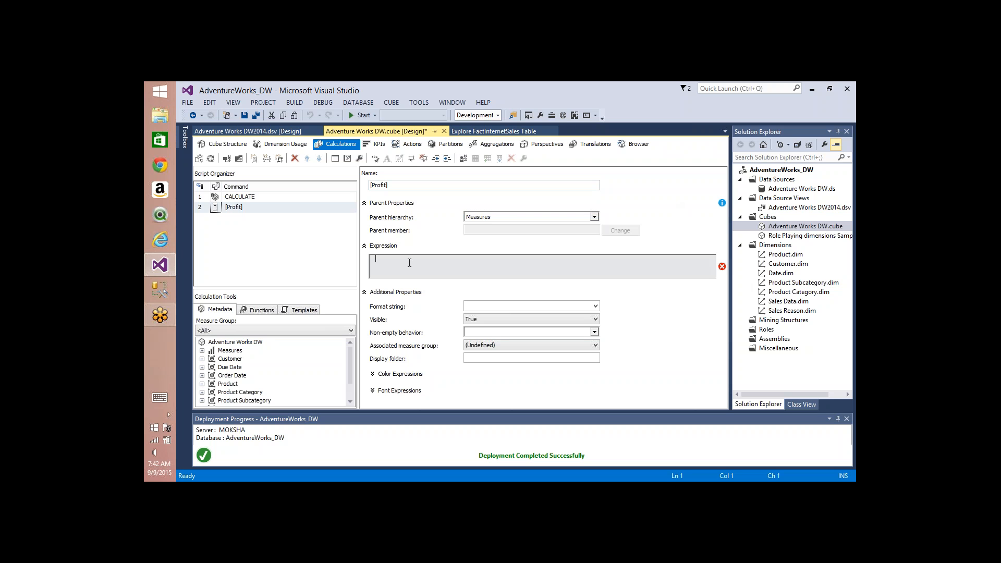
click(202, 351)
click(212, 359)
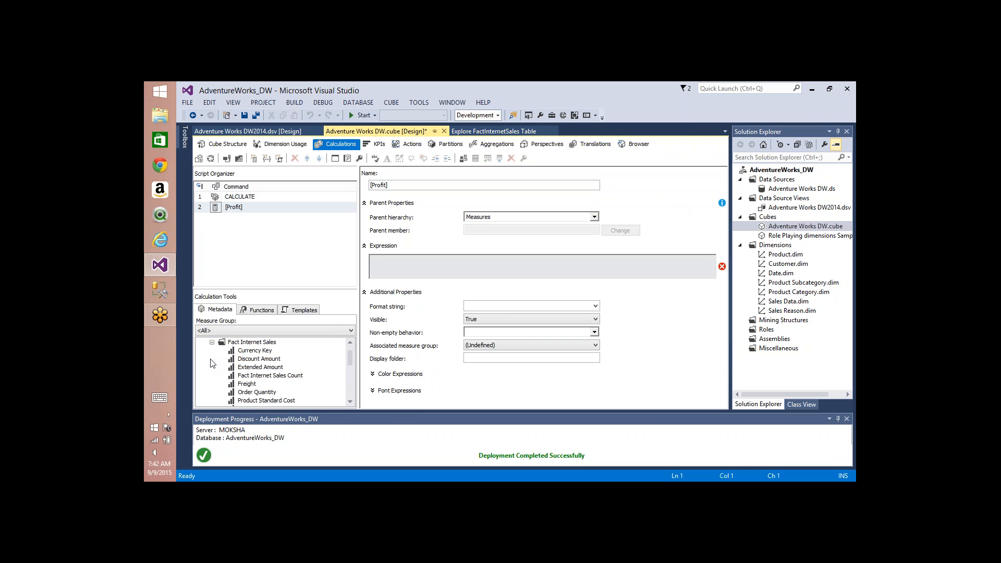
click(267, 393)
key(Down)
key(Down)
key(Down)
key(Down)
key(Down)
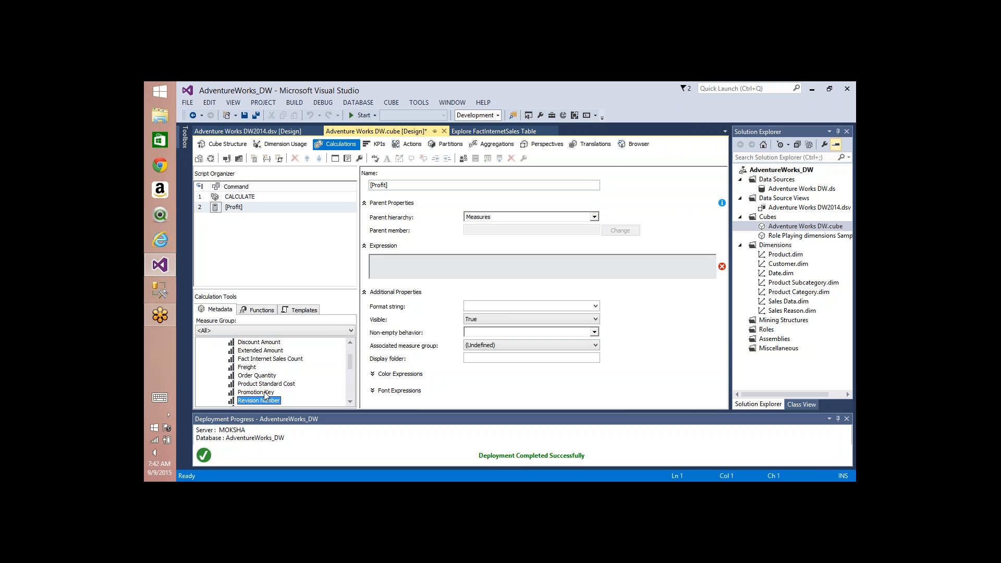
key(Down)
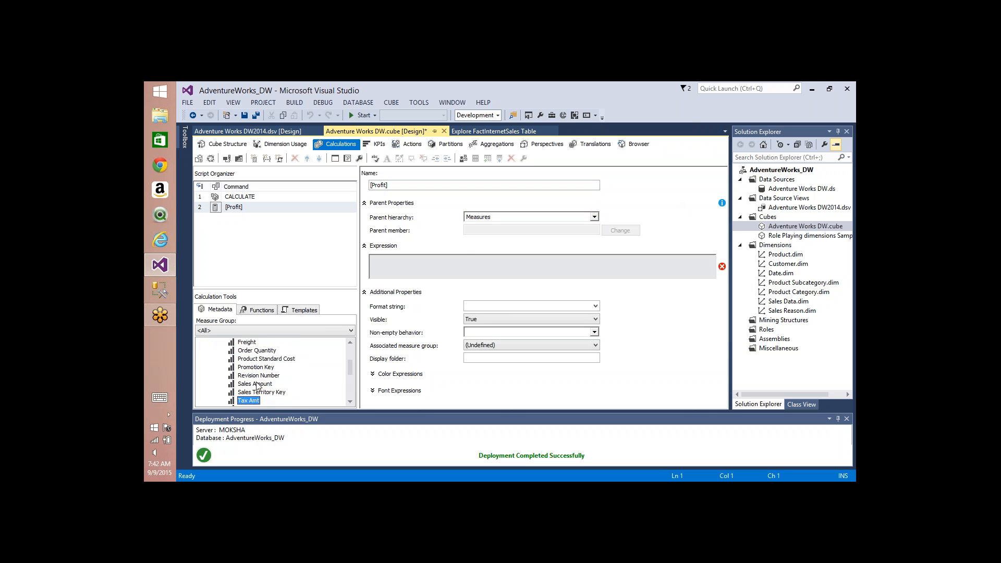
drag(257, 386, 381, 269)
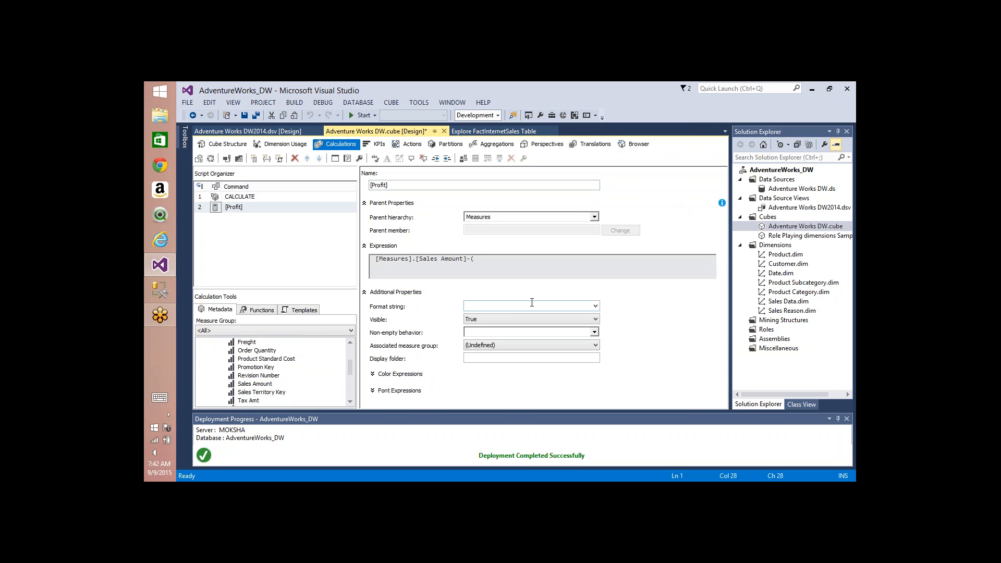
Insert [Measures].[Total Product Cost] inside the parentheses of the Profit expression.
click(266, 384)
key(Down)
key(Down)
key(Down)
key(Down)
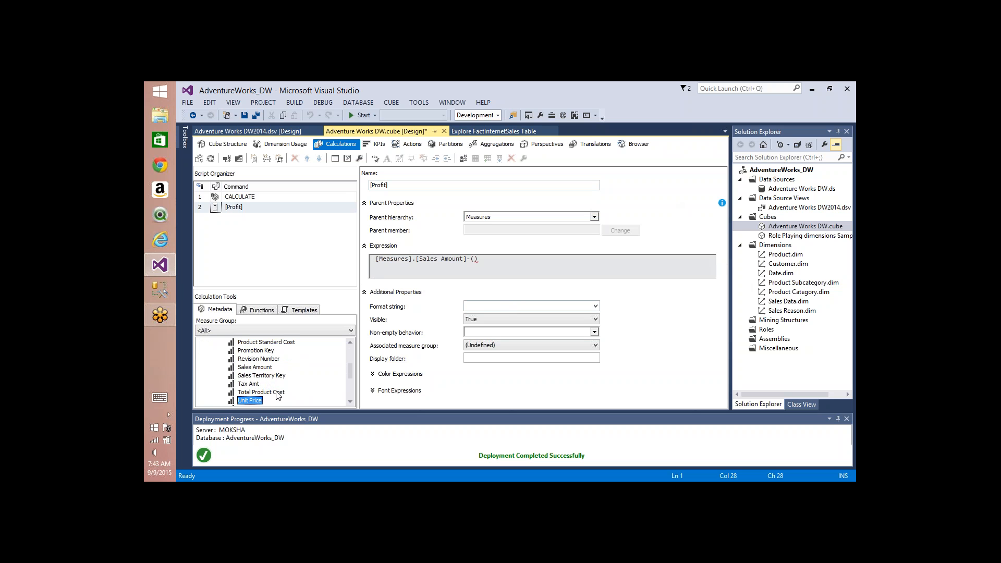
drag(279, 394, 476, 270)
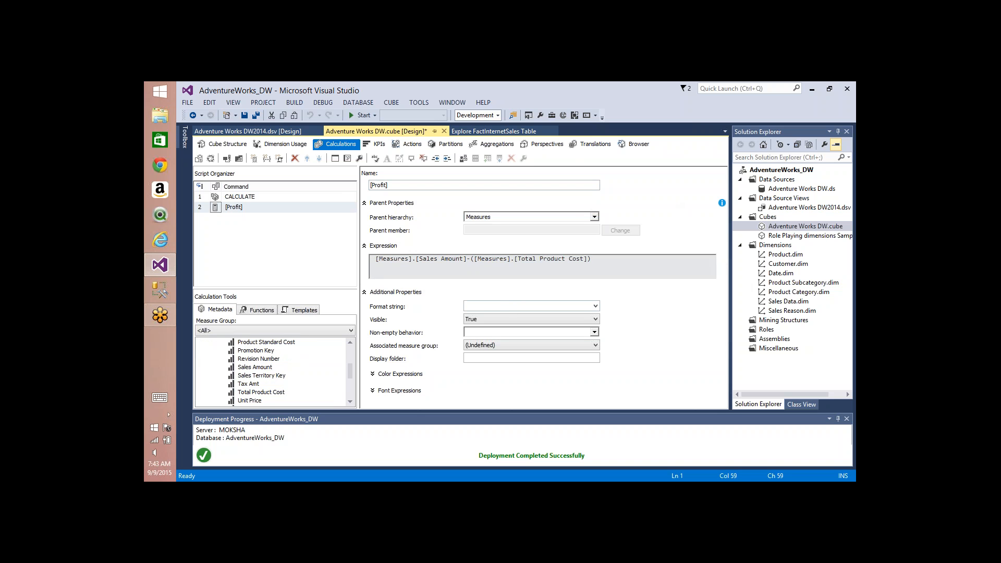
Add [Measures].[Tax Amt] and [Measures].[Freight] to the parenthesised sum in the Profit expression.
text(+)
drag(253, 386, 595, 261)
click(665, 260)
text(+)
click(351, 351)
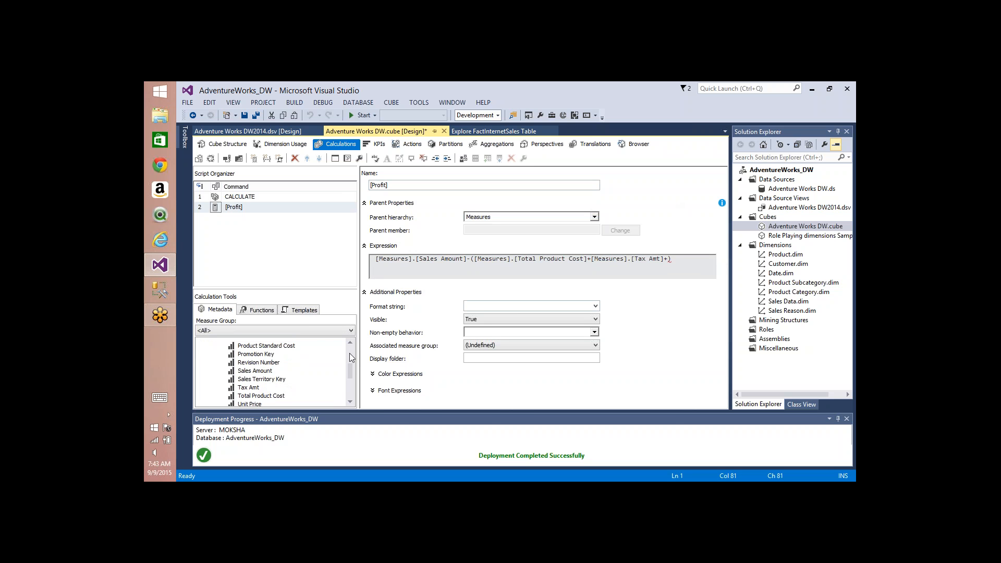
drag(247, 384, 672, 277)
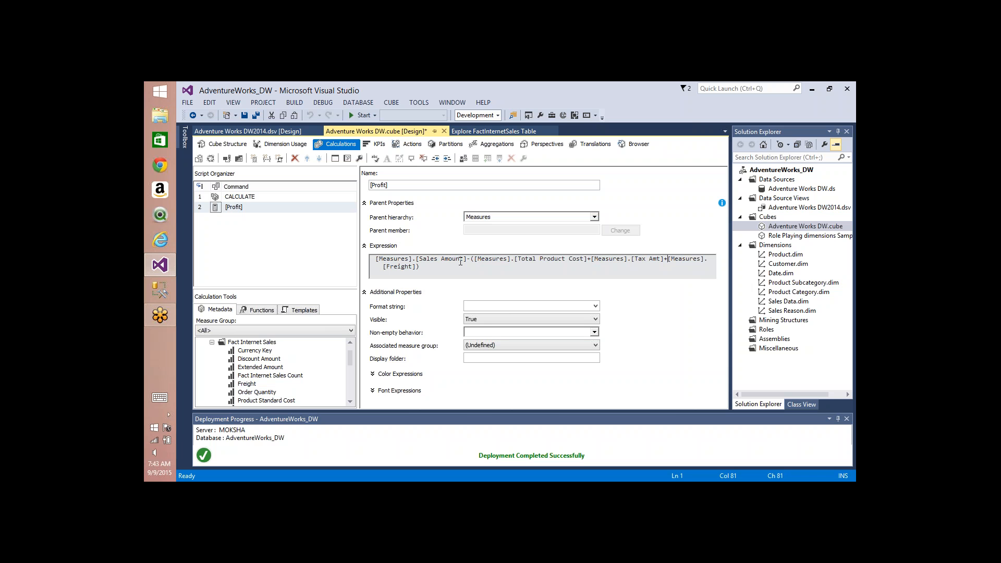
Examine the Profit member's name and expression, and compare them with the CREATE MEMBER statement in the script view.
click(399, 186)
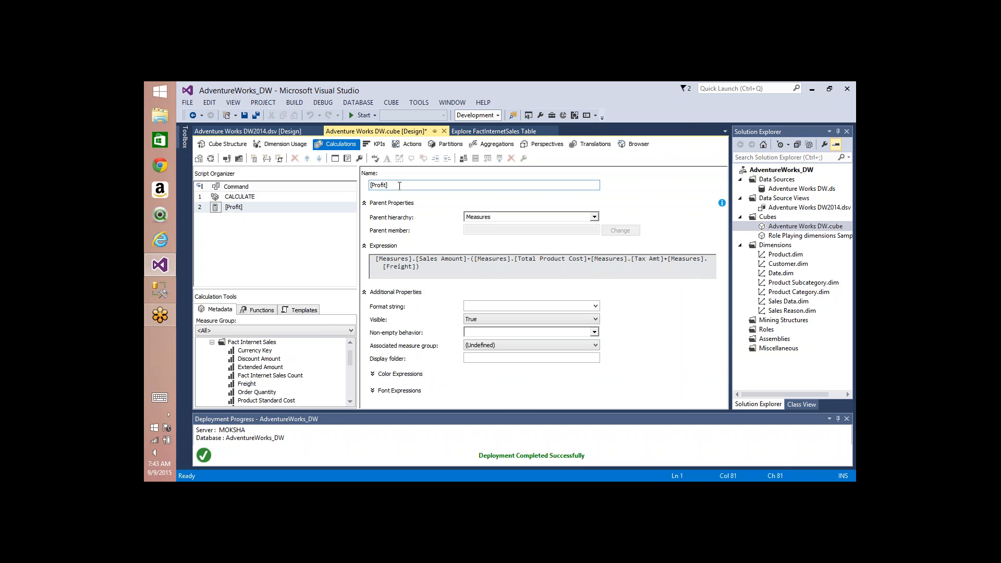
click(425, 264)
key(ctrl+a)
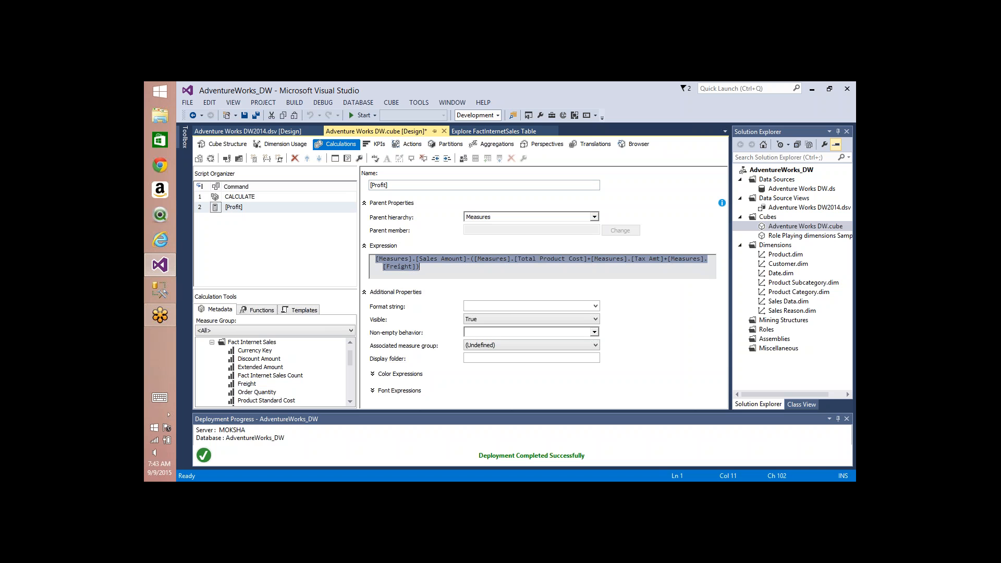
click(347, 159)
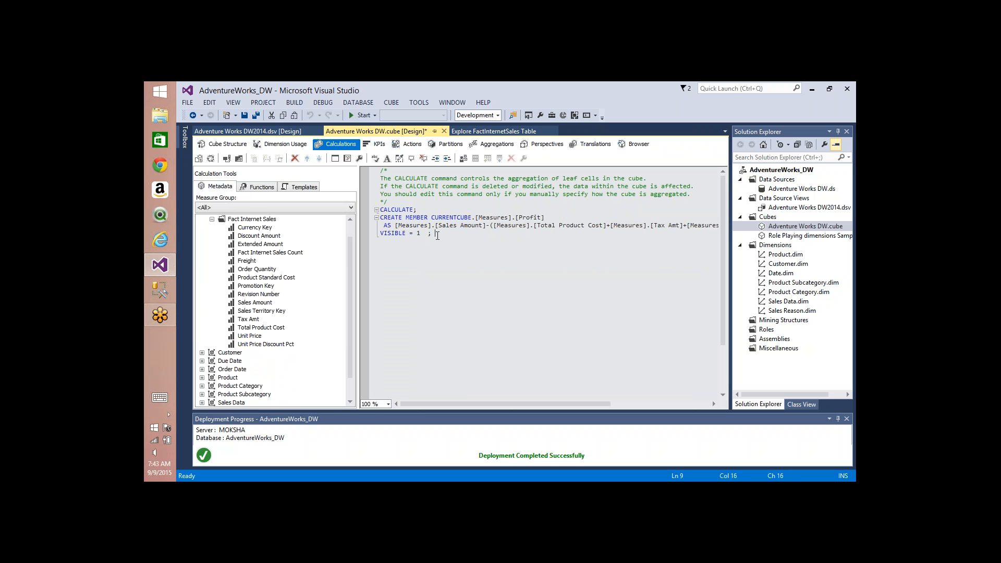
drag(437, 234, 380, 210)
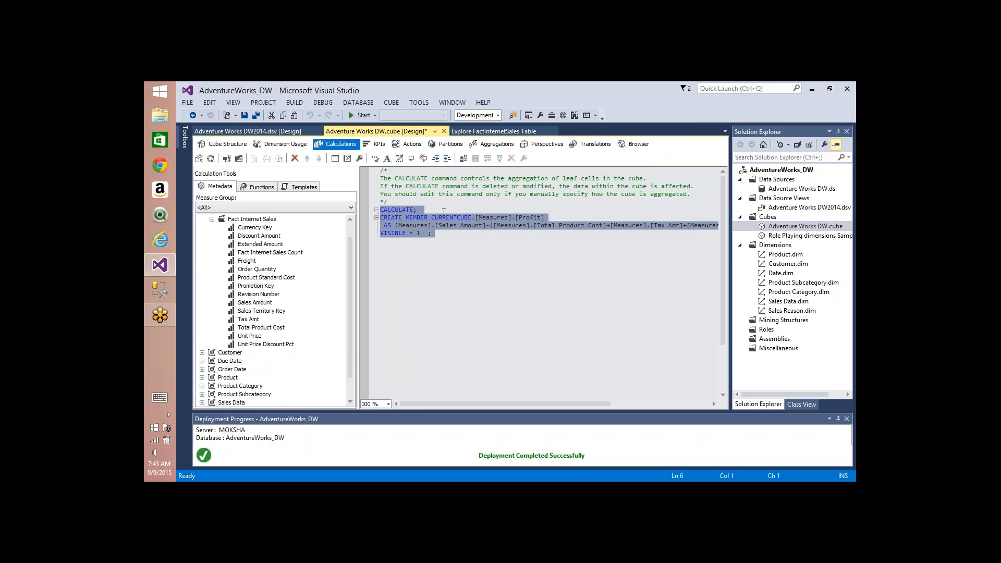
click(444, 211)
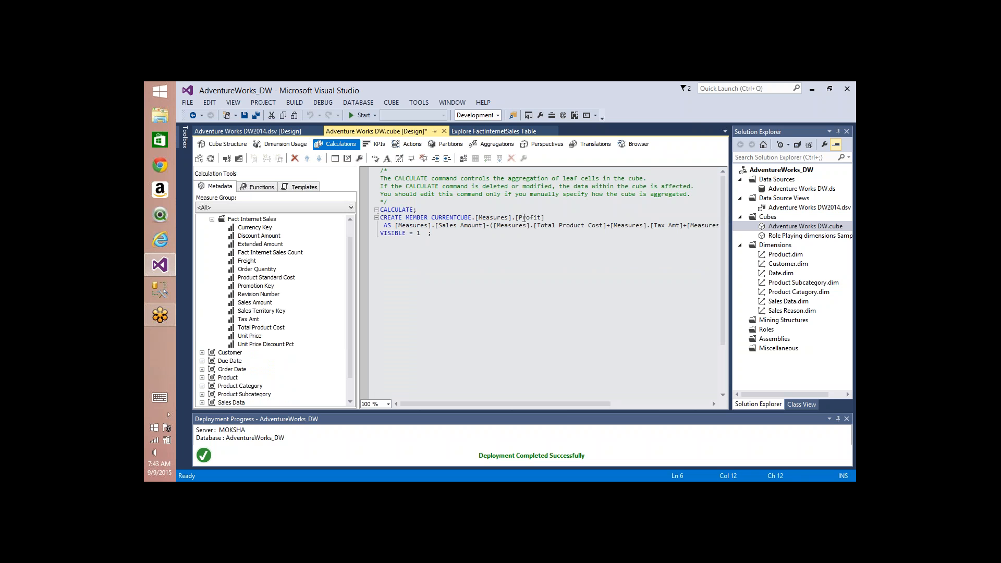
double_click(524, 218)
double_click(425, 226)
drag(421, 234, 411, 234)
Return to form view, build and deploy the cube with the Profit calculation, and close the Process Cube dialog without running it.
click(335, 159)
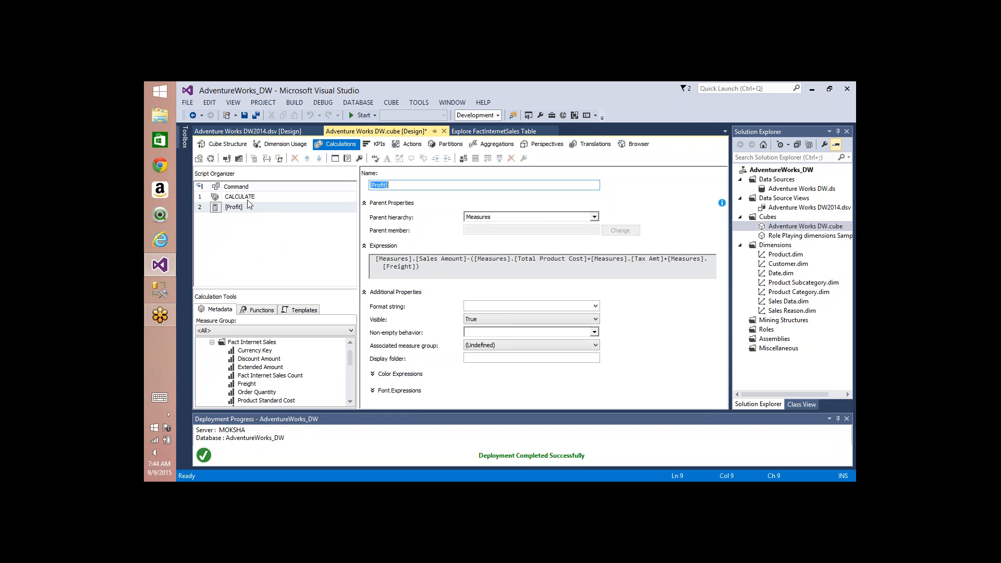
click(211, 159)
key(Return)
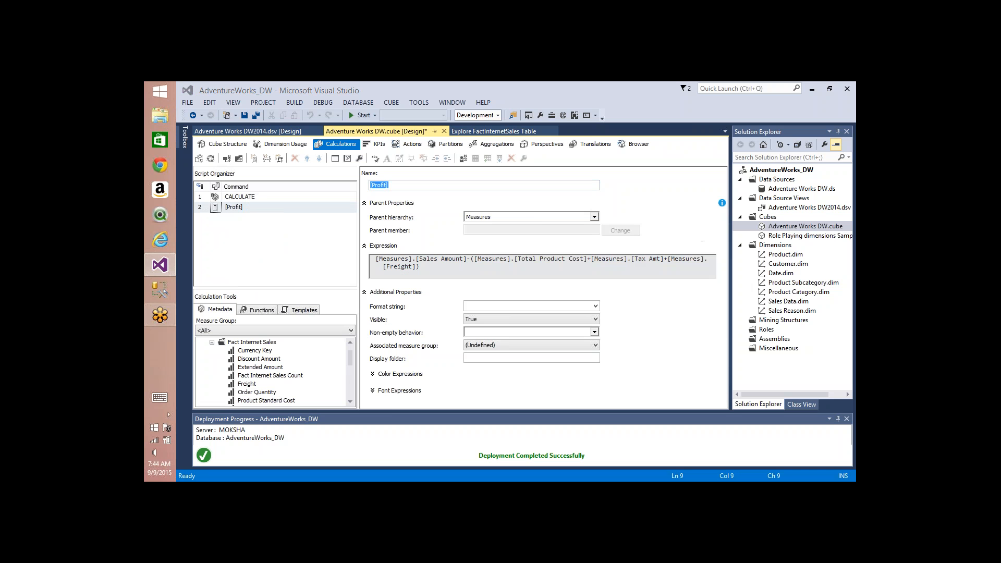
key(Return)
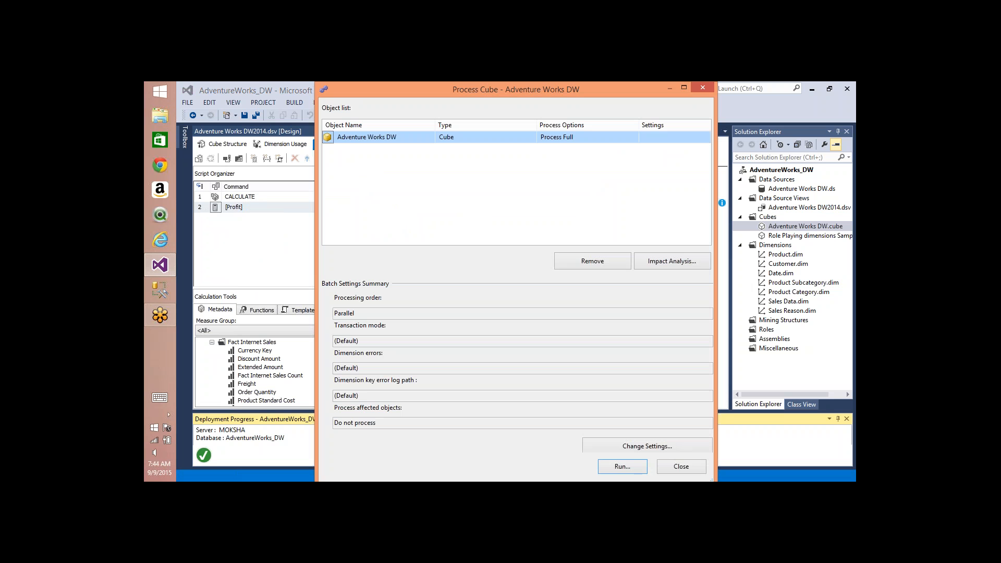
click(687, 468)
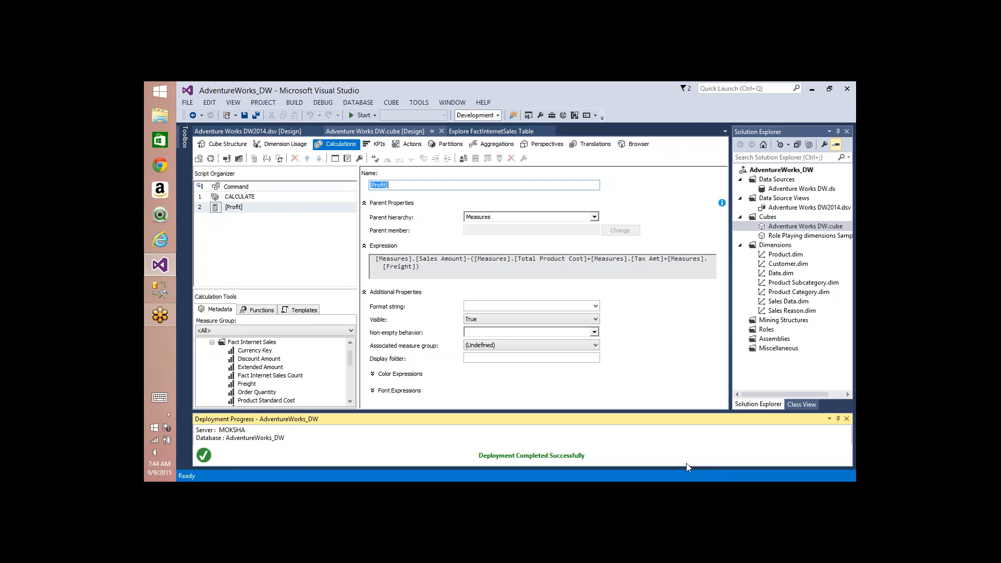
Reconnect the cube browser to the reprocessed cube and add the Profit measure to the query.
click(649, 148)
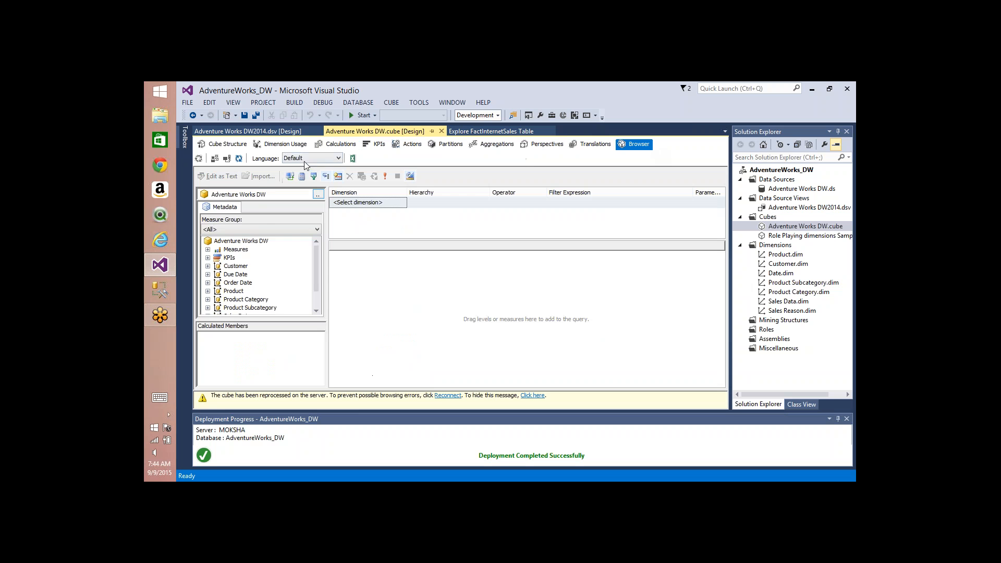
click(438, 394)
click(208, 250)
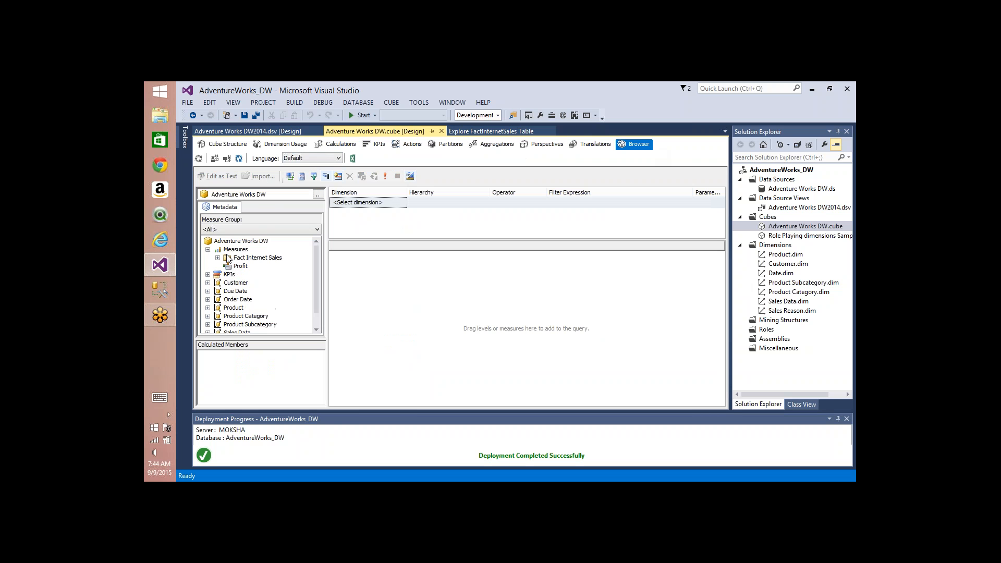
mouse_move(241, 266)
mouse_down()
mouse_move(338, 299)
mouse_move(240, 267)
mouse_up()
double_click(241, 267)
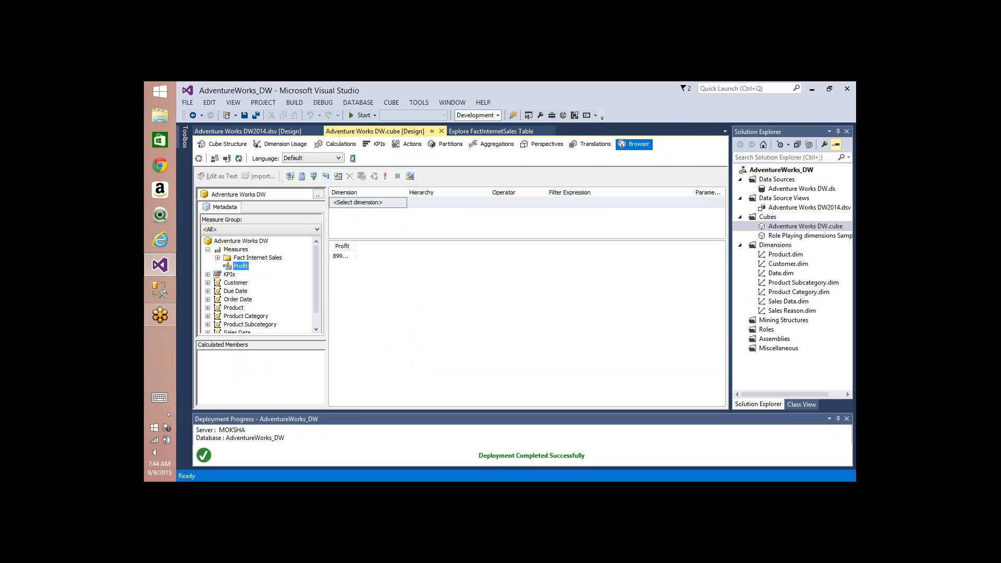
Add the Sales Amount measure to the browser query and break the results down by the Product dimension's Color attribute.
click(217, 257)
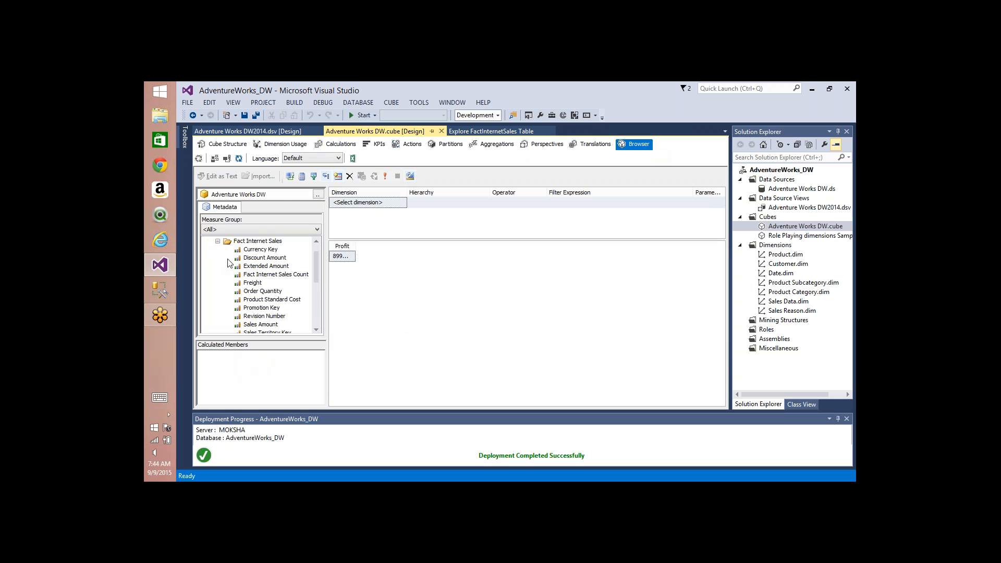
drag(257, 327, 347, 331)
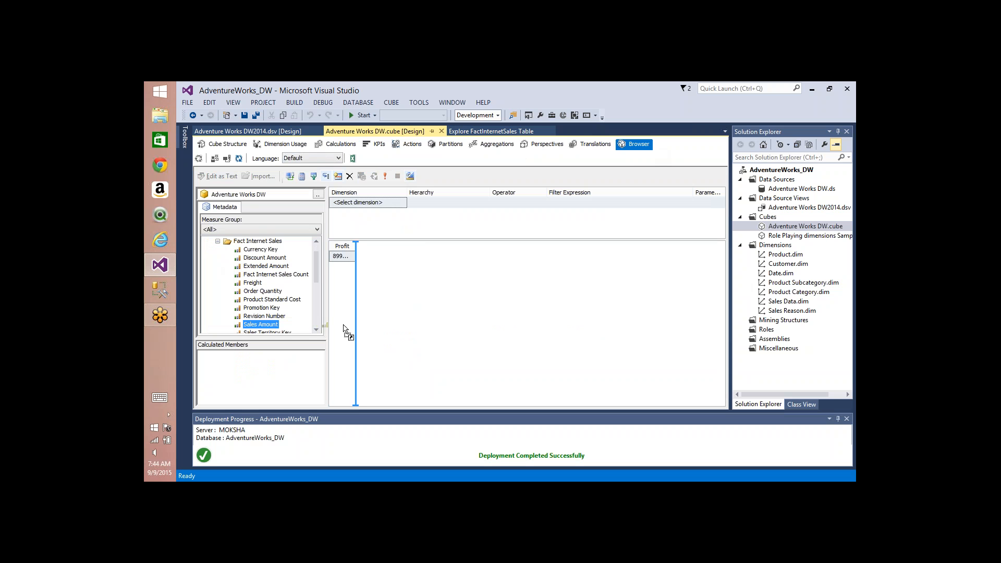
click(218, 241)
click(208, 291)
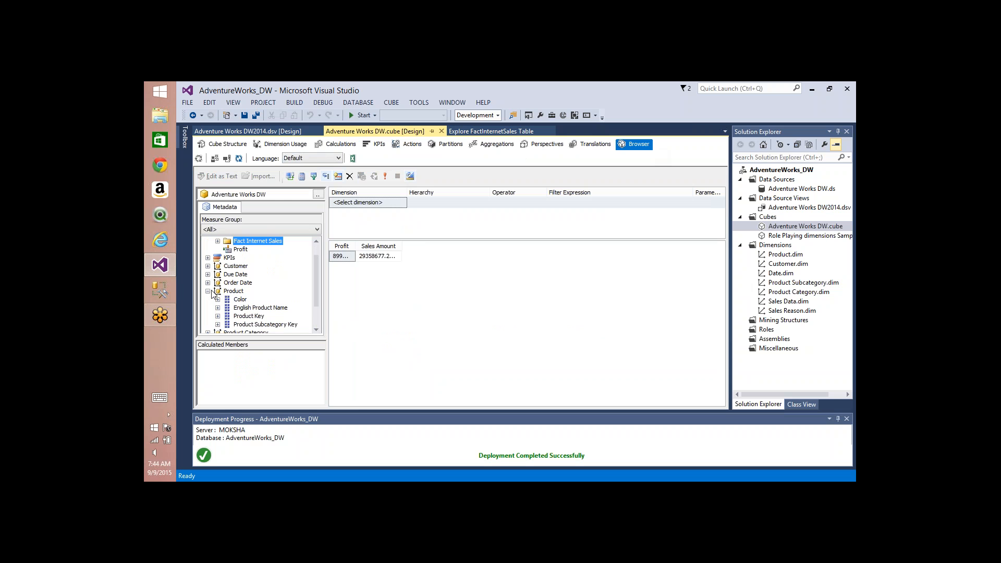
drag(248, 301, 346, 307)
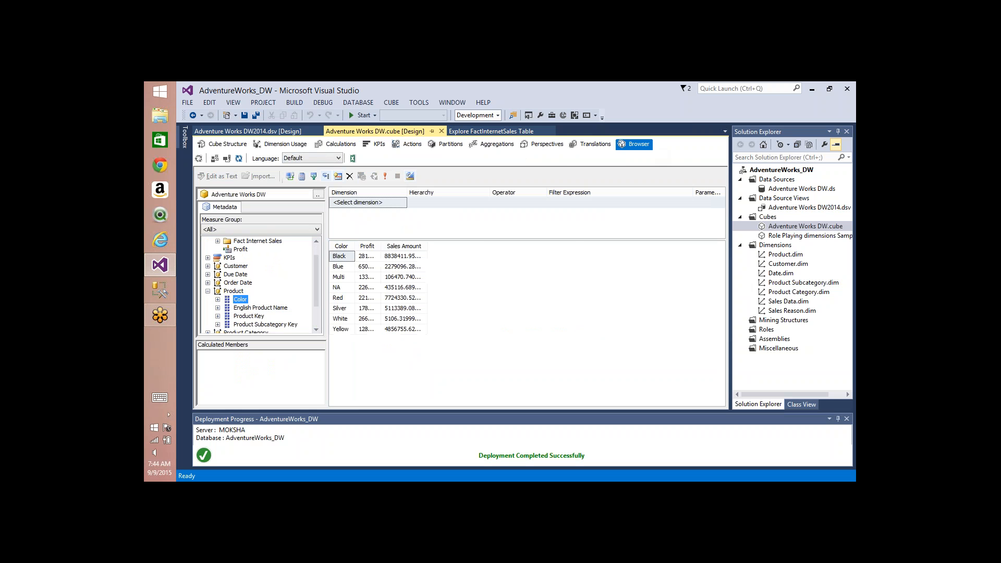
Widen the Profit column to fit its values and inspect the profit for the Black, Blue and Multi colors.
double_click(380, 246)
click(379, 256)
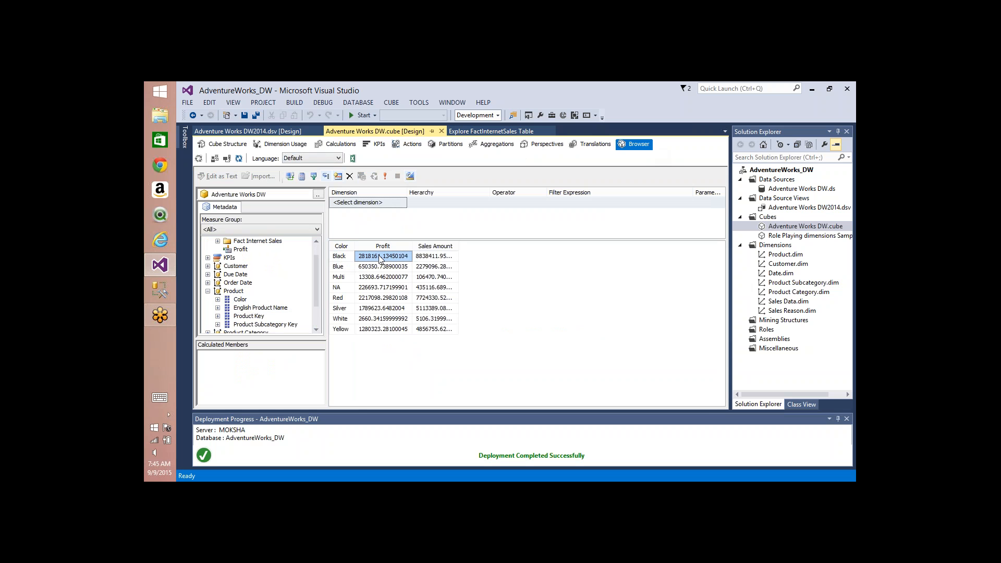
click(382, 267)
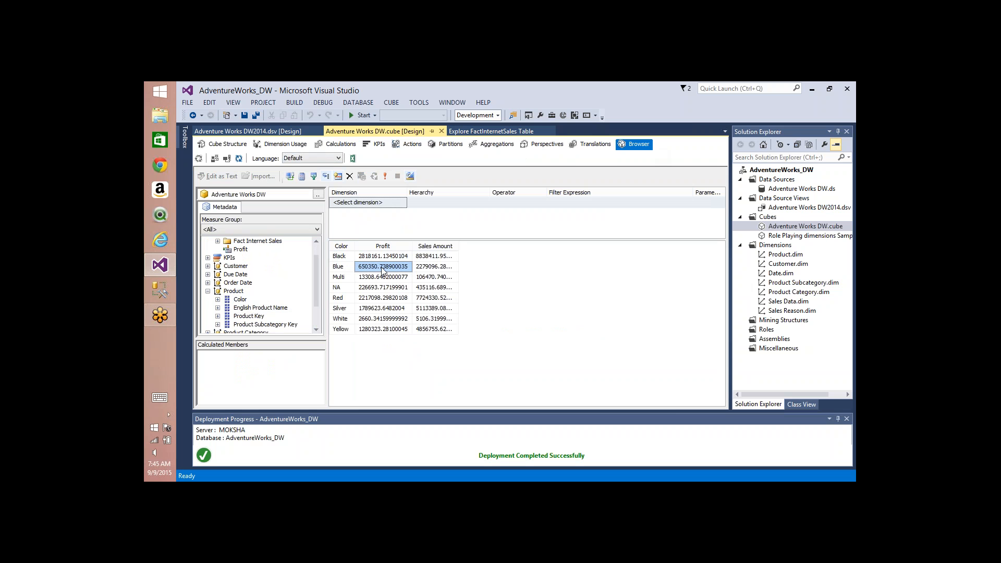
click(384, 277)
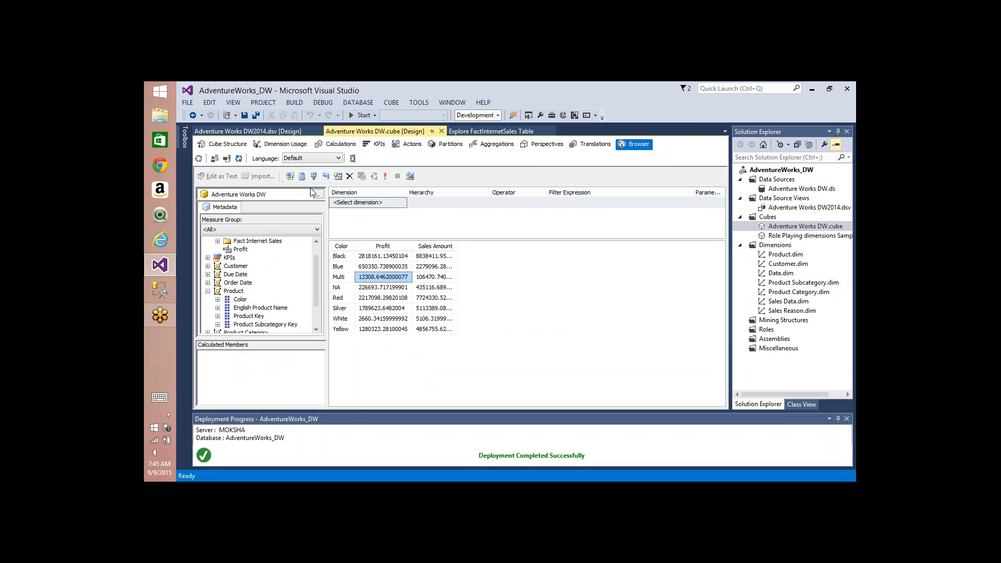
Set the Profit calculated member's format string to "Currency".
click(337, 146)
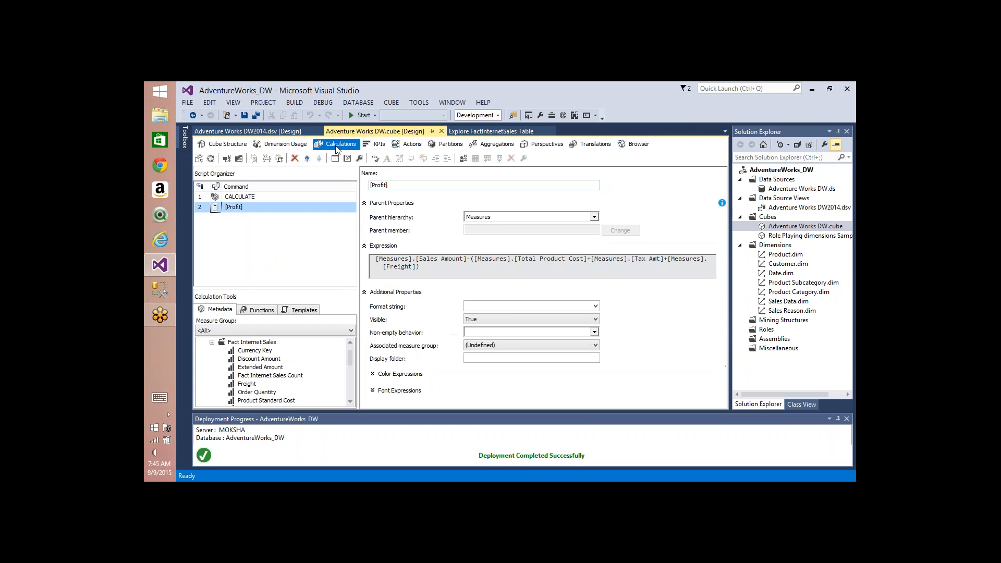
click(596, 307)
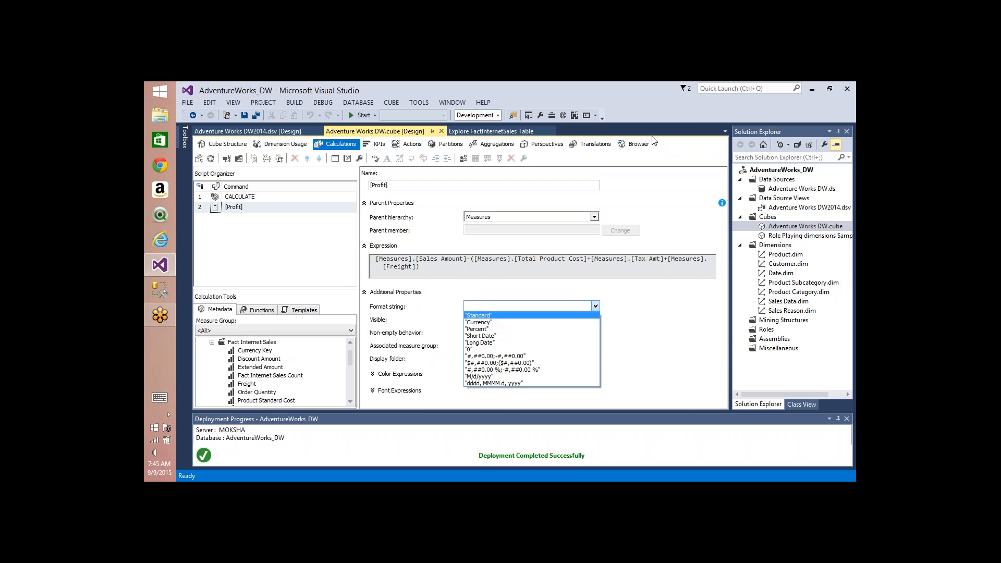
click(641, 146)
click(641, 146)
click(621, 146)
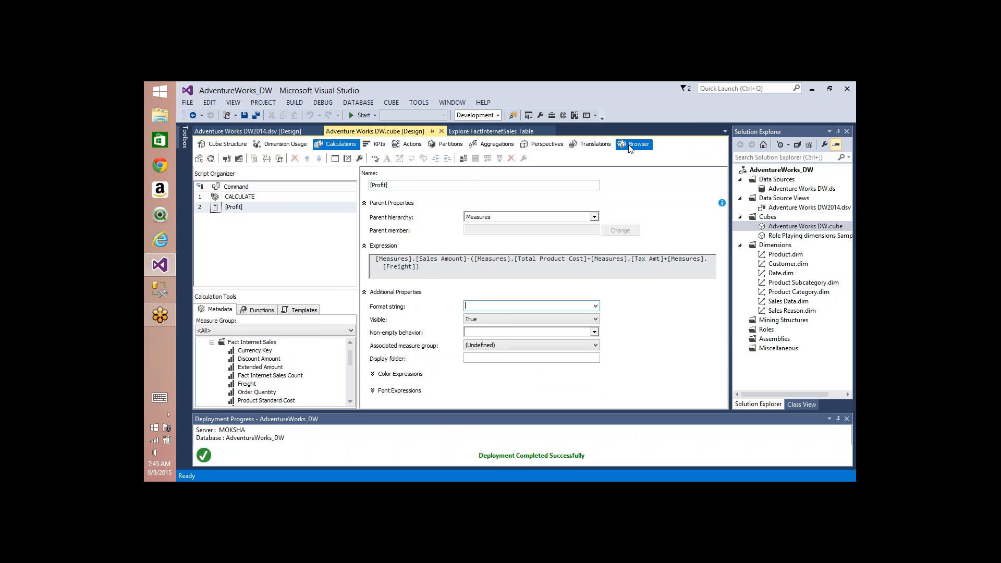
click(337, 144)
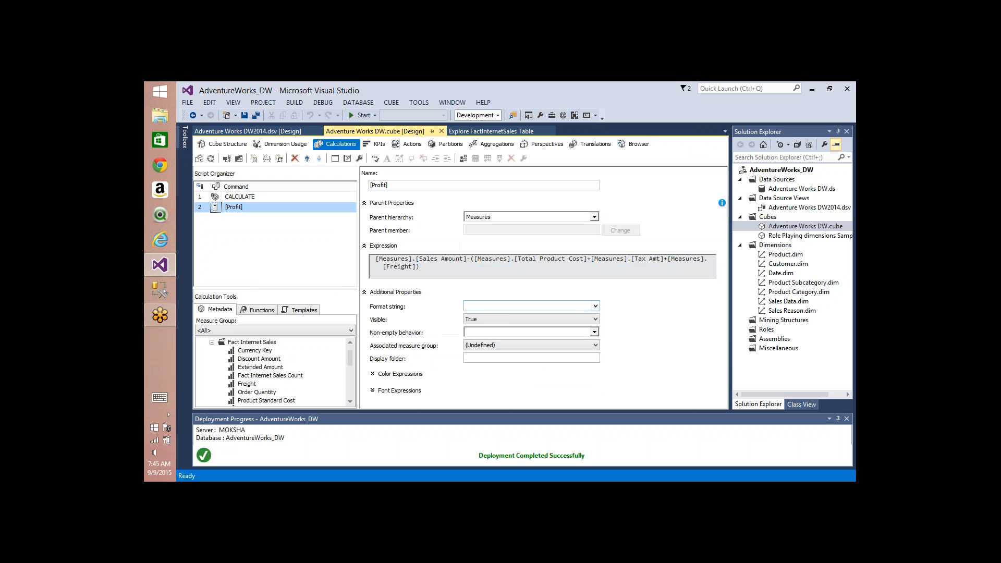
click(596, 308)
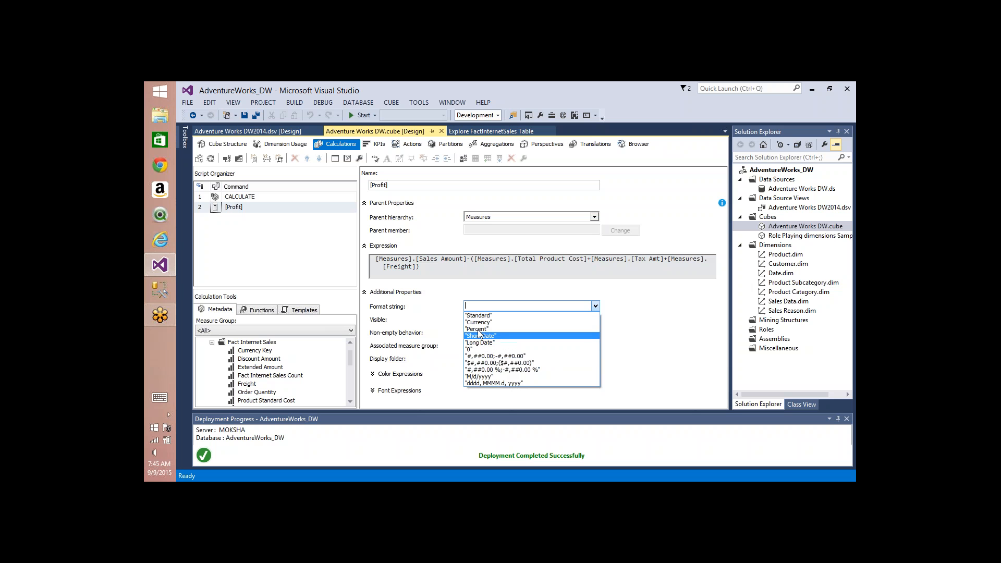
click(507, 323)
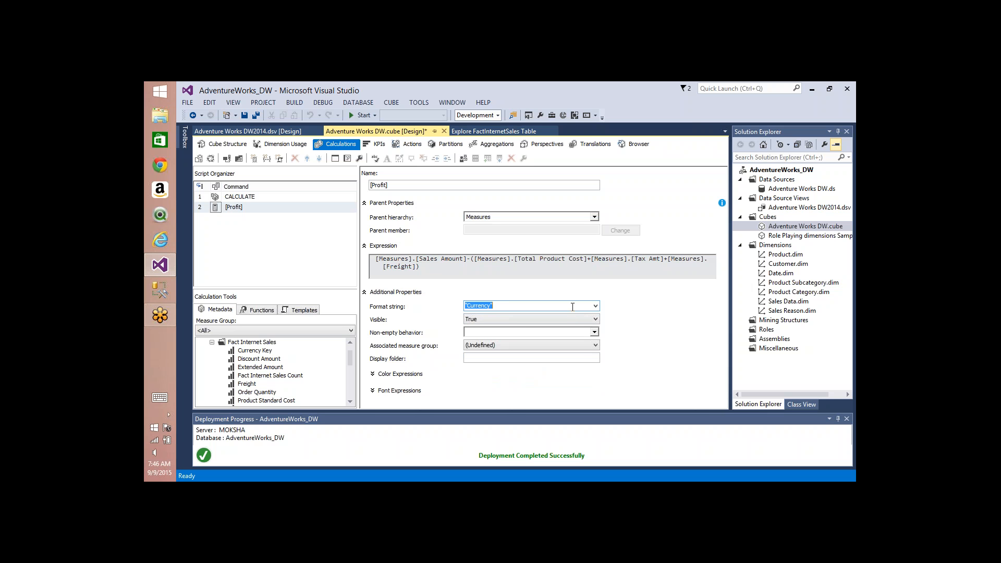
Check the Visible options, keep True, and open the measure choices for Profit's non-empty behavior.
click(493, 322)
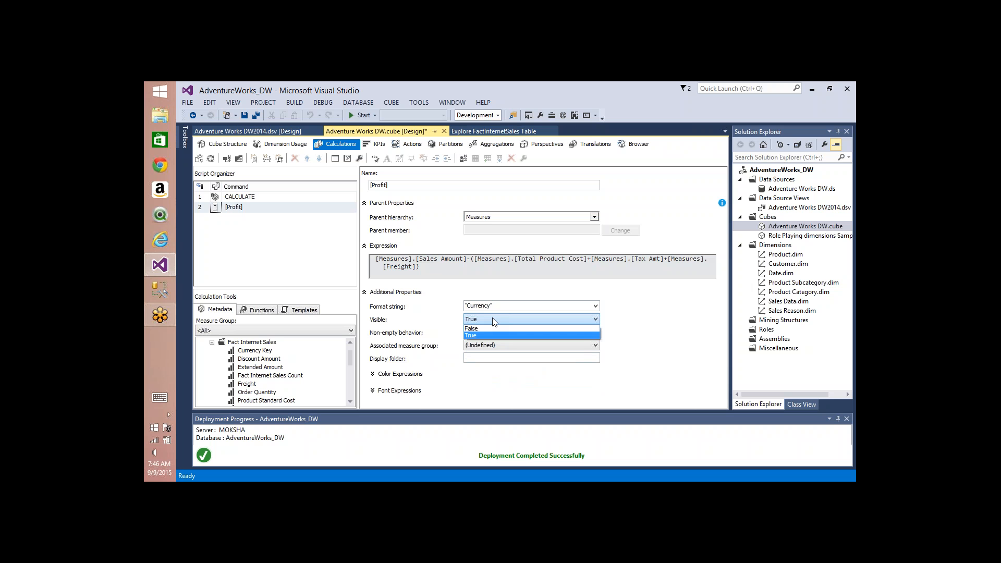
click(495, 322)
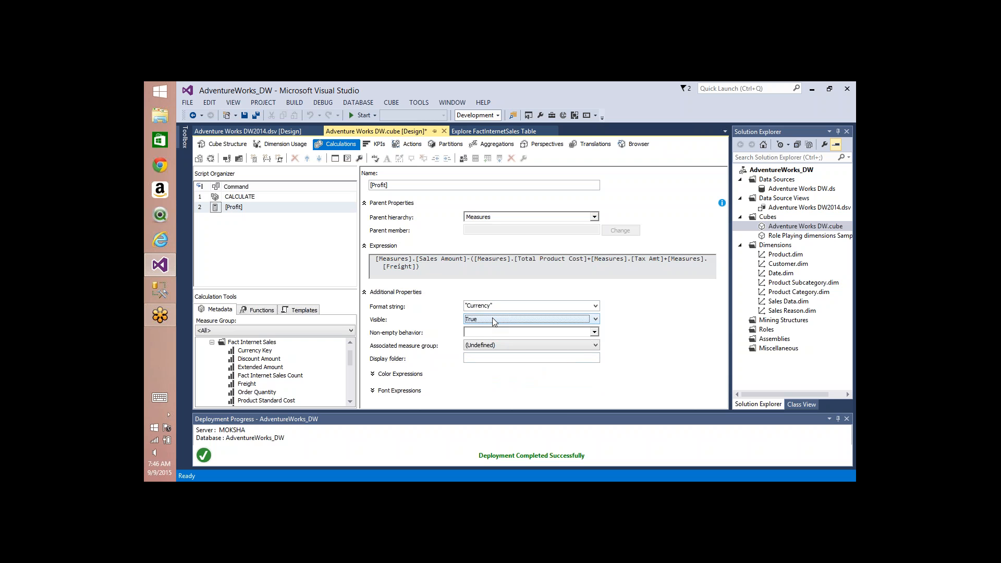
click(594, 332)
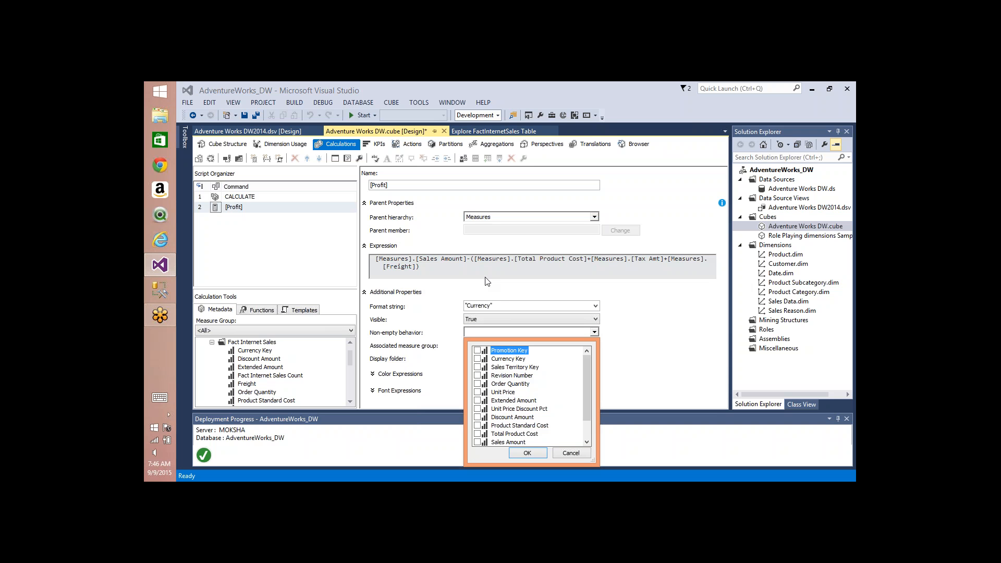
click(600, 114)
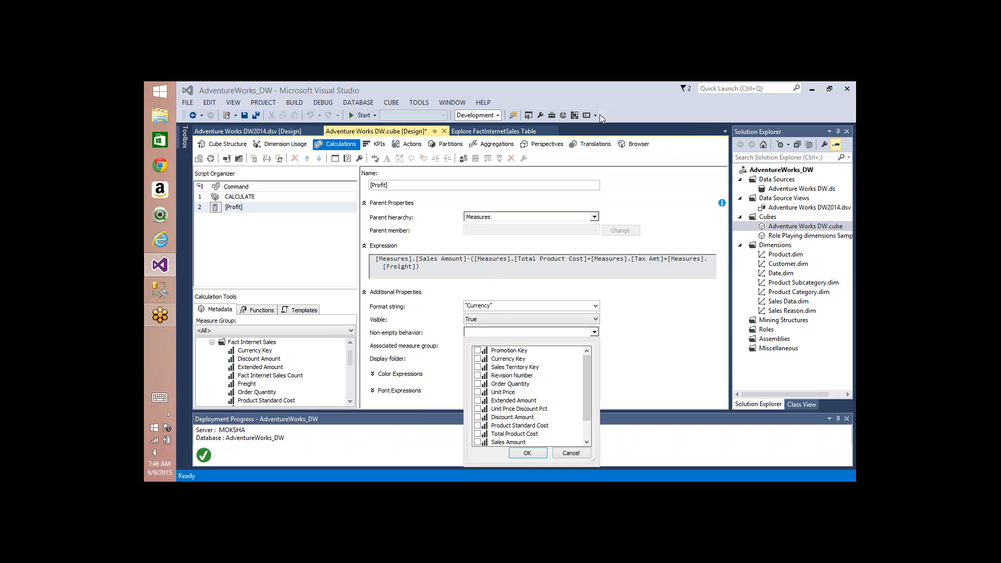
mouse_move(356, 182)
mouse_down()
mouse_move(416, 182)
mouse_move(384, 205)
mouse_move(418, 204)
mouse_up()
drag(364, 223, 415, 222)
drag(365, 253, 413, 254)
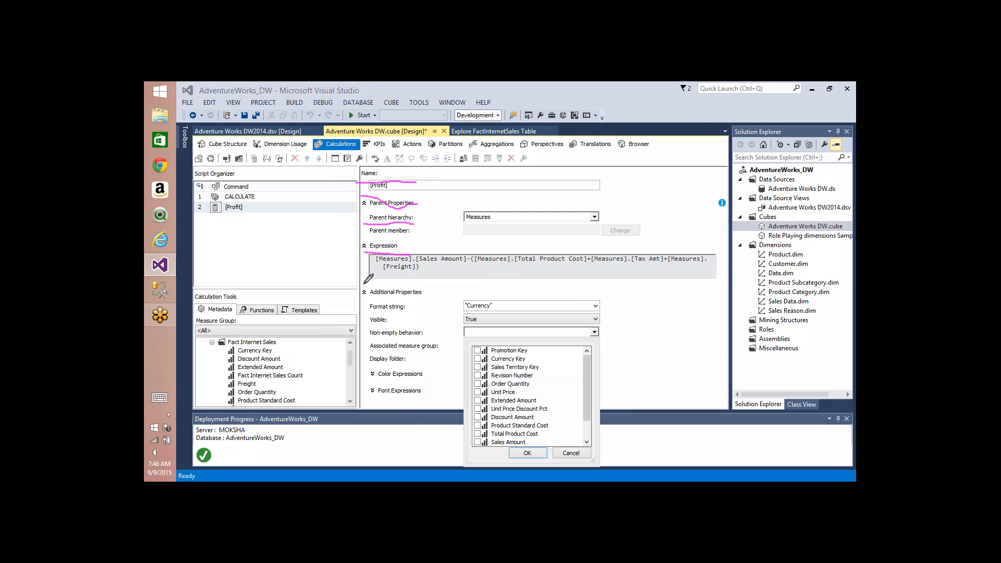
drag(363, 284, 409, 286)
mouse_move(362, 311)
mouse_down()
mouse_move(406, 315)
mouse_move(403, 333)
mouse_move(417, 333)
mouse_up()
mouse_move(451, 176)
mouse_down()
mouse_move(669, 185)
mouse_move(650, 182)
mouse_move(668, 172)
mouse_up()
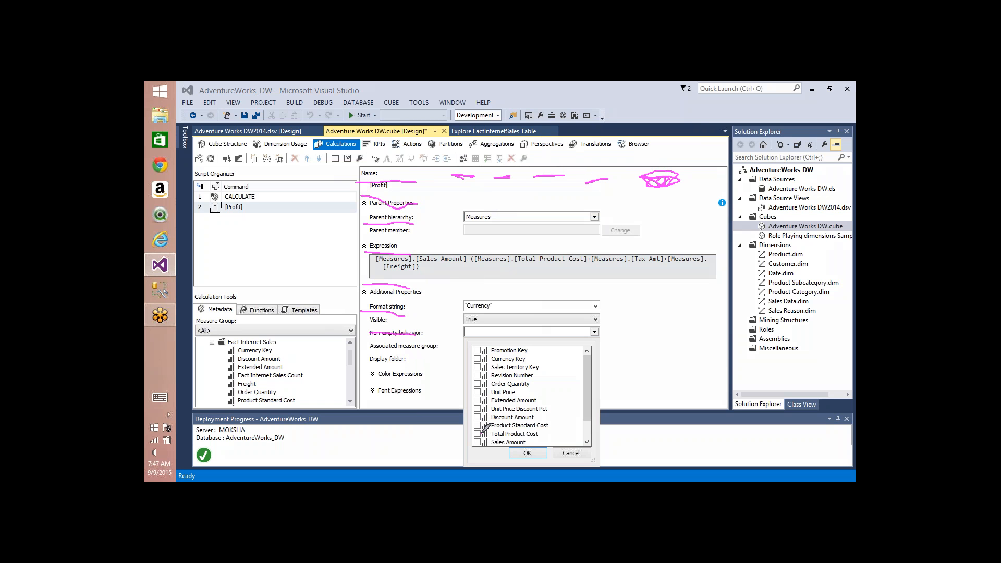
drag(474, 431, 487, 430)
mouse_move(458, 155)
mouse_down()
mouse_move(431, 219)
mouse_move(436, 295)
mouse_move(465, 327)
mouse_move(489, 230)
mouse_move(482, 162)
mouse_move(451, 161)
mouse_move(437, 175)
mouse_up()
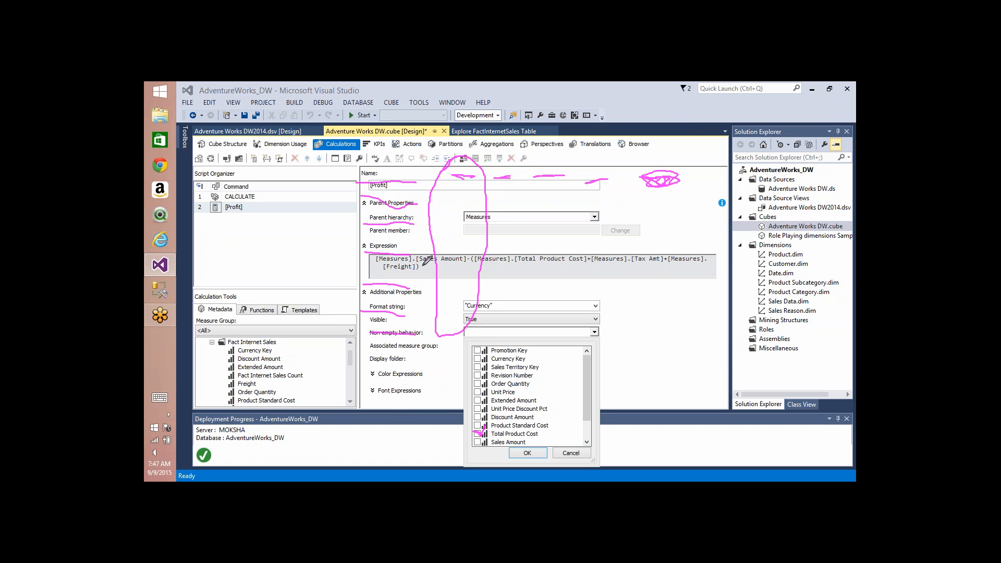
drag(449, 251, 458, 251)
drag(479, 316, 437, 316)
mouse_move(658, 310)
mouse_down()
mouse_move(633, 310)
mouse_move(685, 321)
mouse_up()
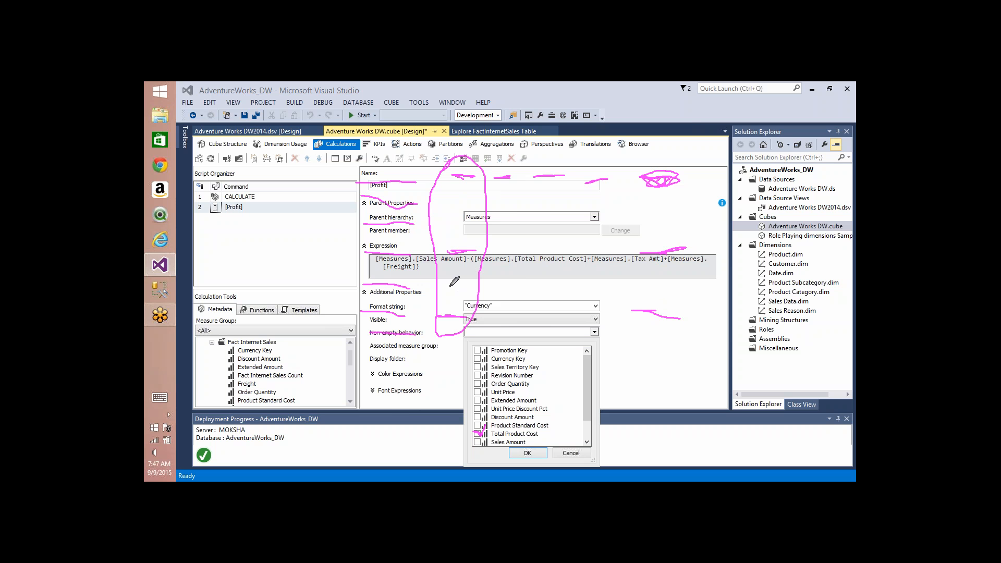
mouse_move(452, 285)
mouse_down()
mouse_move(476, 281)
mouse_move(470, 288)
mouse_up()
mouse_move(663, 279)
mouse_down()
mouse_move(674, 284)
mouse_move(650, 282)
mouse_up()
mouse_move(465, 223)
mouse_down()
mouse_move(432, 230)
mouse_move(463, 221)
mouse_up()
drag(652, 226, 681, 223)
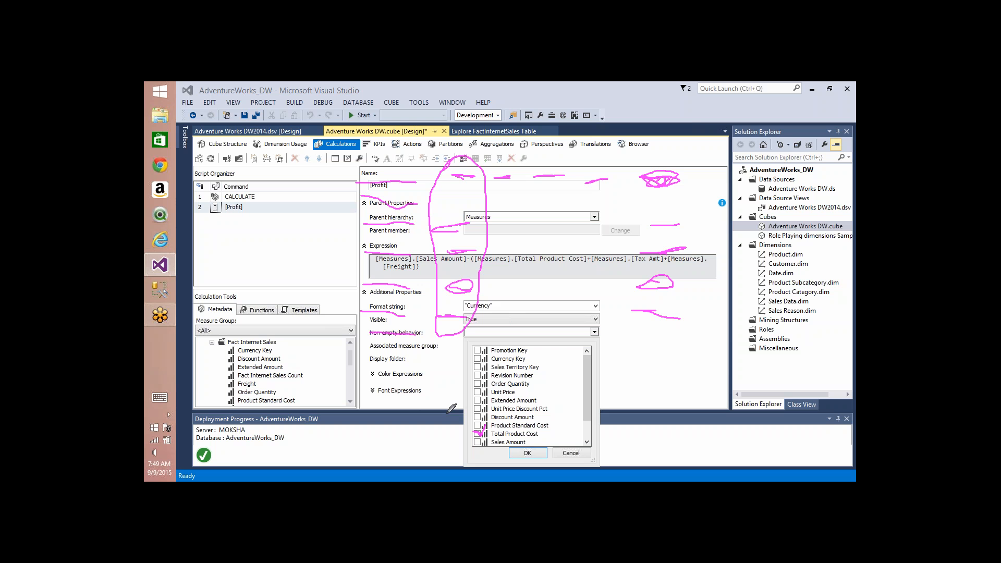
click(679, 122)
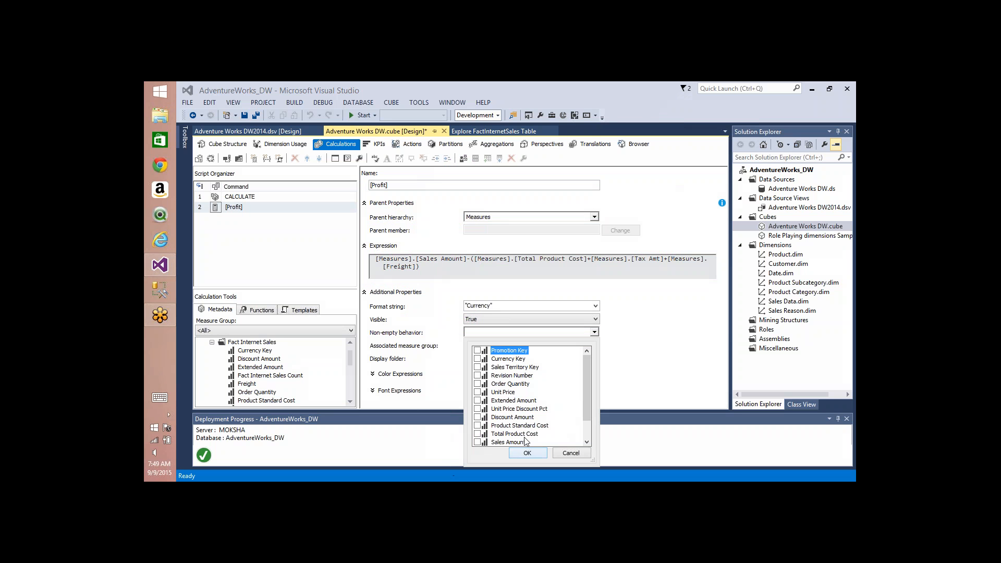
Set Profit's non-empty behavior to the Total Product Cost measure.
click(477, 435)
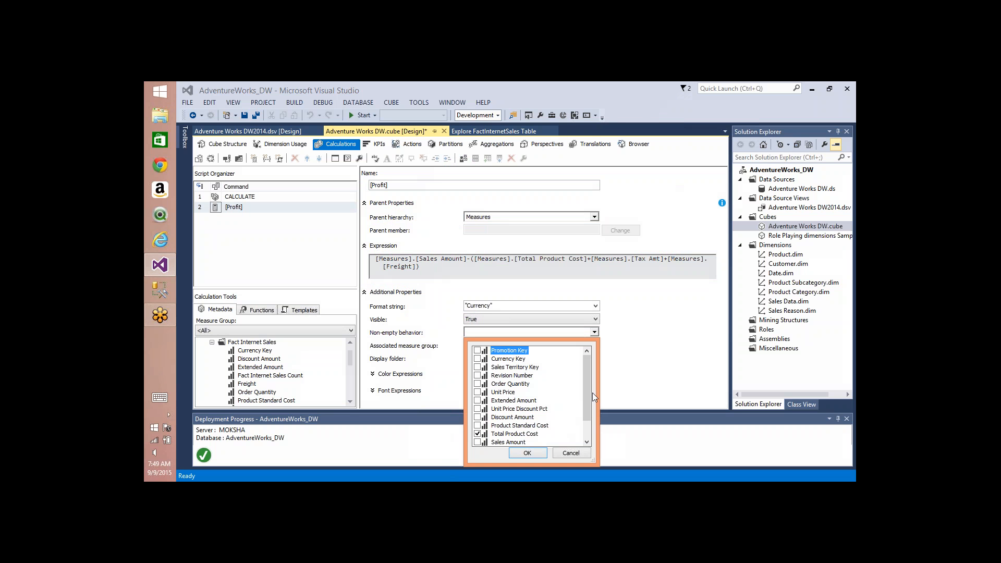
click(511, 458)
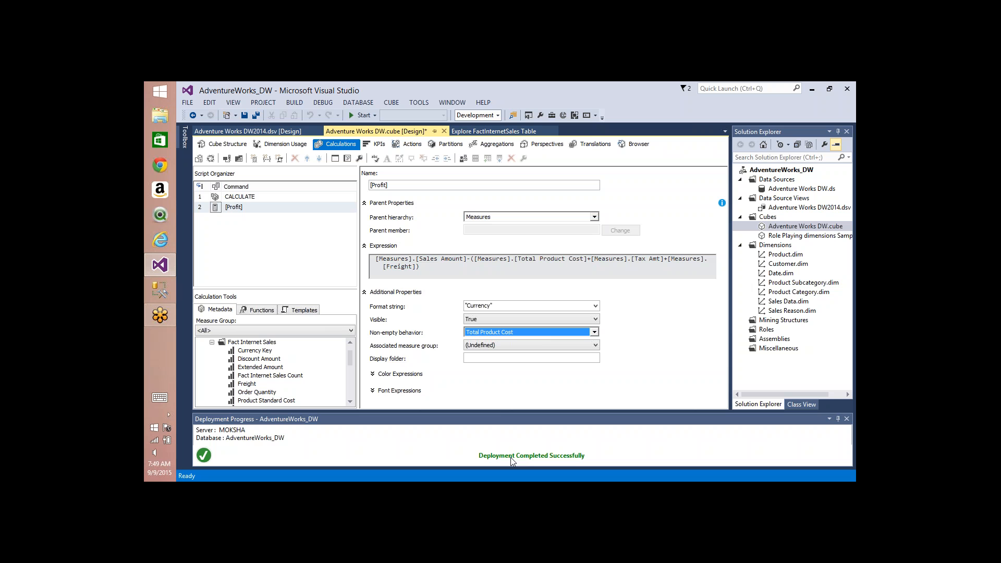
Associate Profit with the Fact Internet Sales measure group and set its display folder to Calculations.
click(538, 347)
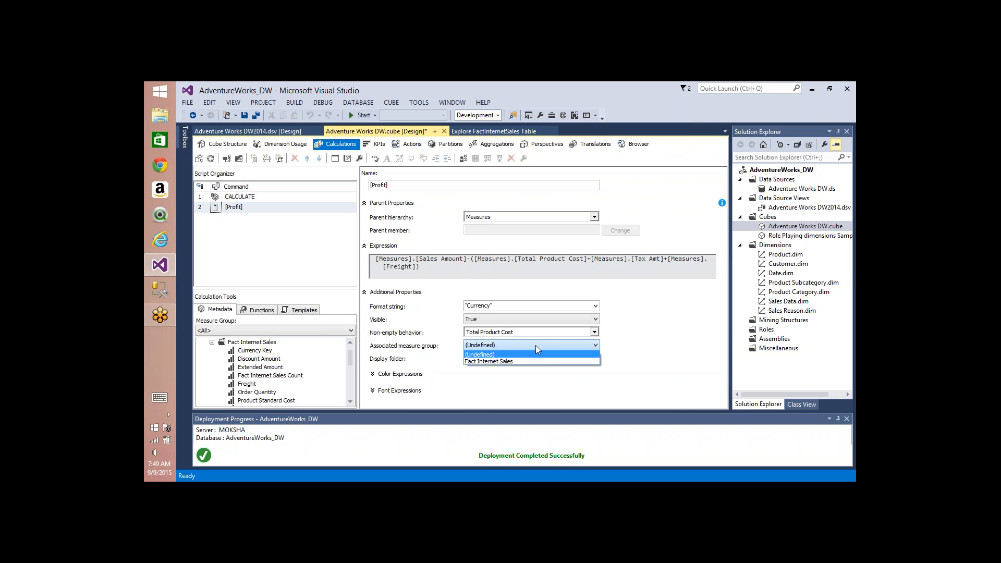
click(527, 361)
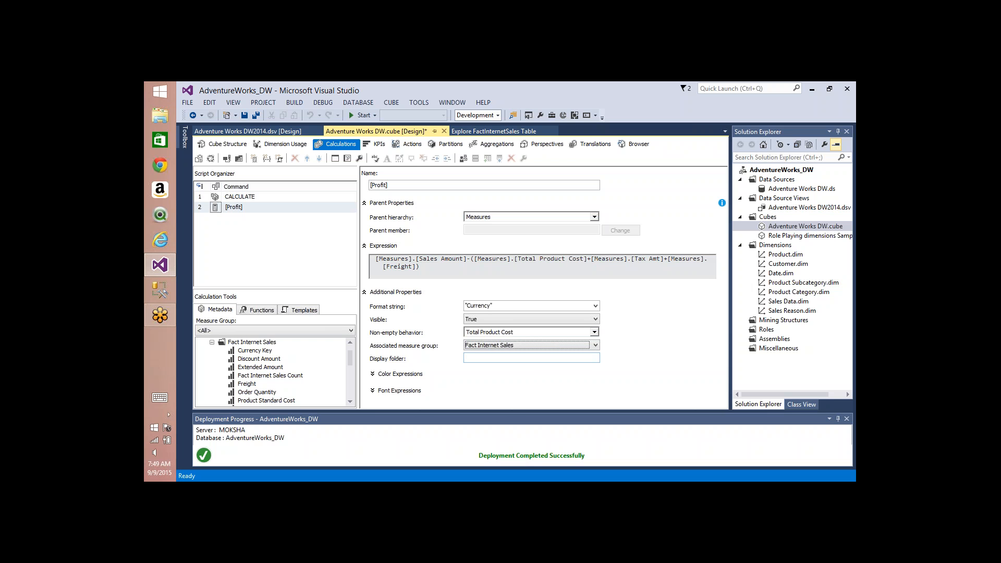
click(532, 358)
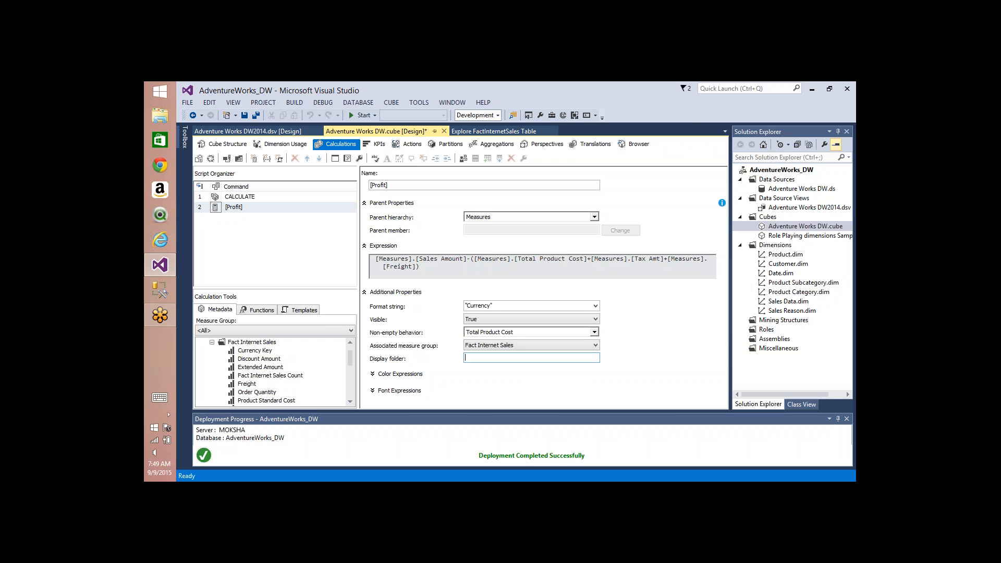
text(Calculations)
Enter a conditional fore color expression for Profit: iif([Measures].[Profit] > 300000,"Red","Yellow".
click(372, 374)
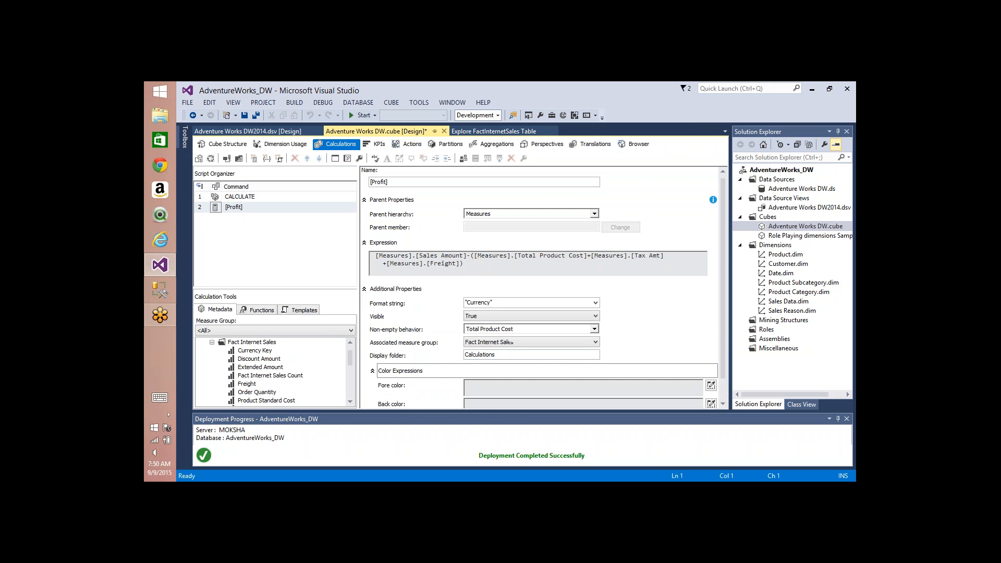
click(484, 389)
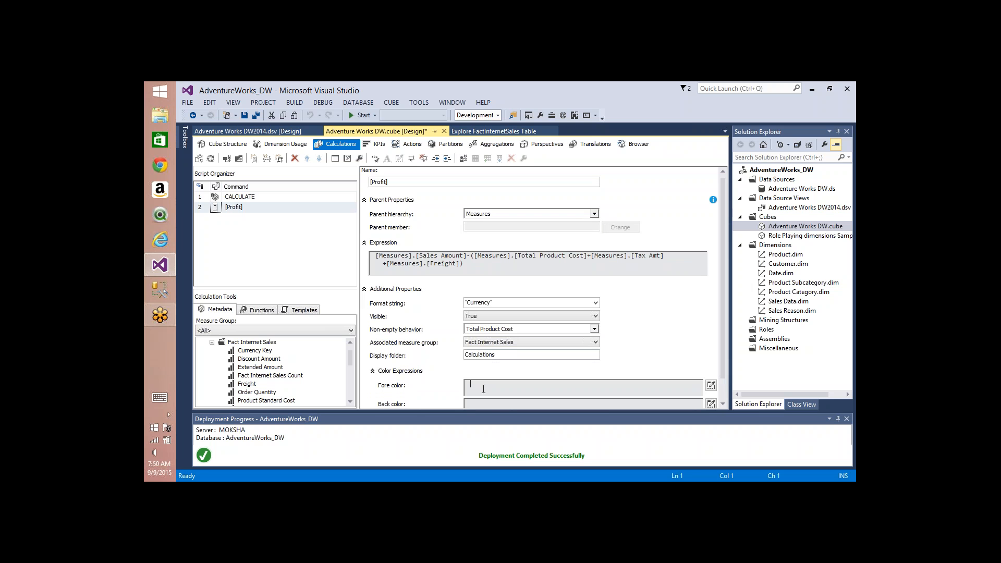
text(iif()
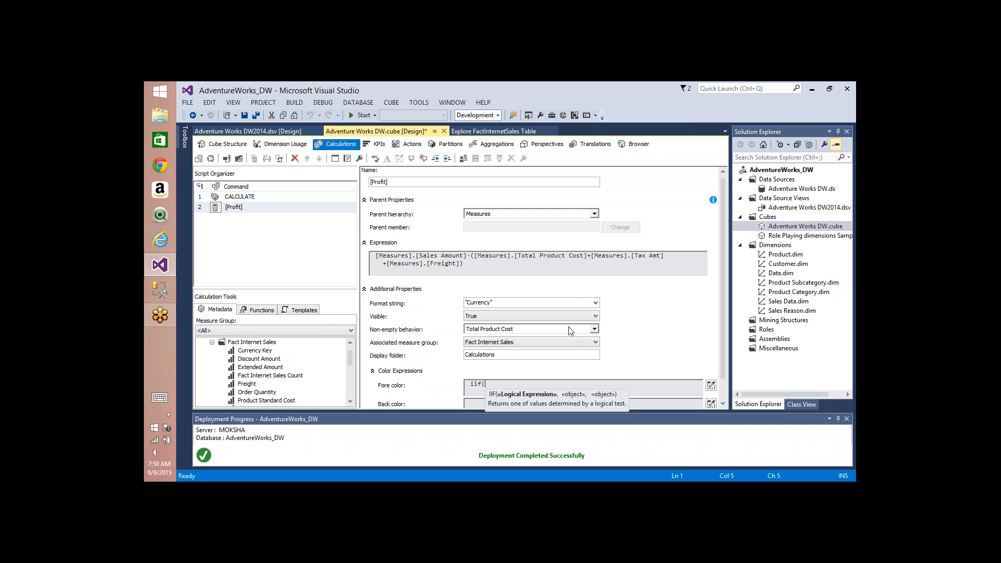
text([Measures].[Profit)
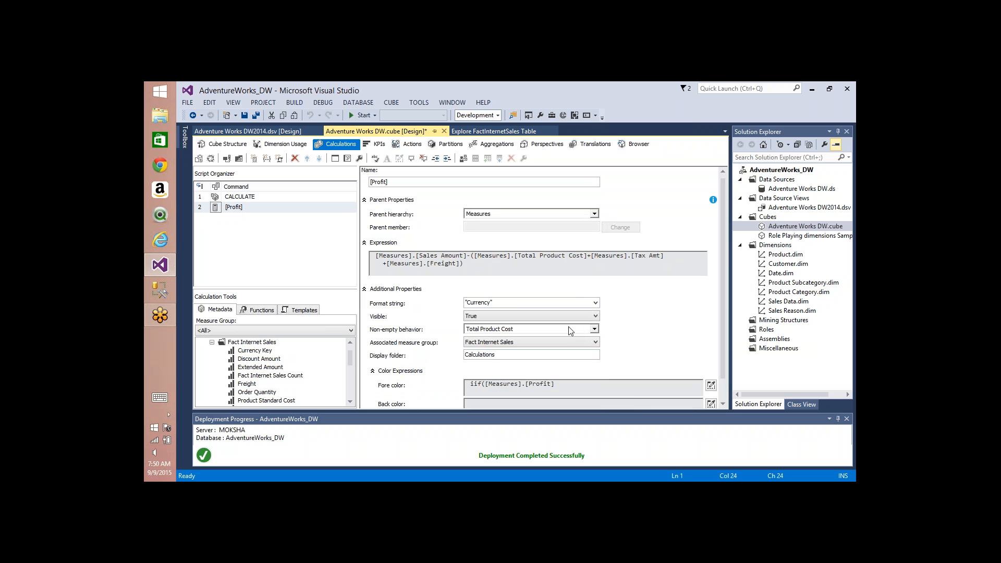
text(] > 300000,"Red","Yellow)
Replace the "Yellow" text in the fore color expression with the yellow color code 65535 /*Yellow*/.
click(712, 385)
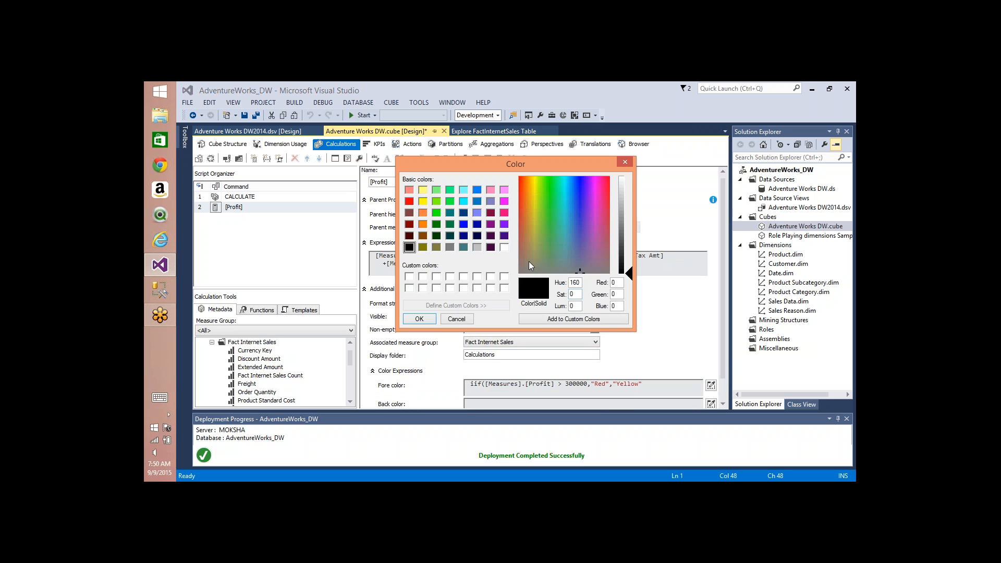
click(422, 201)
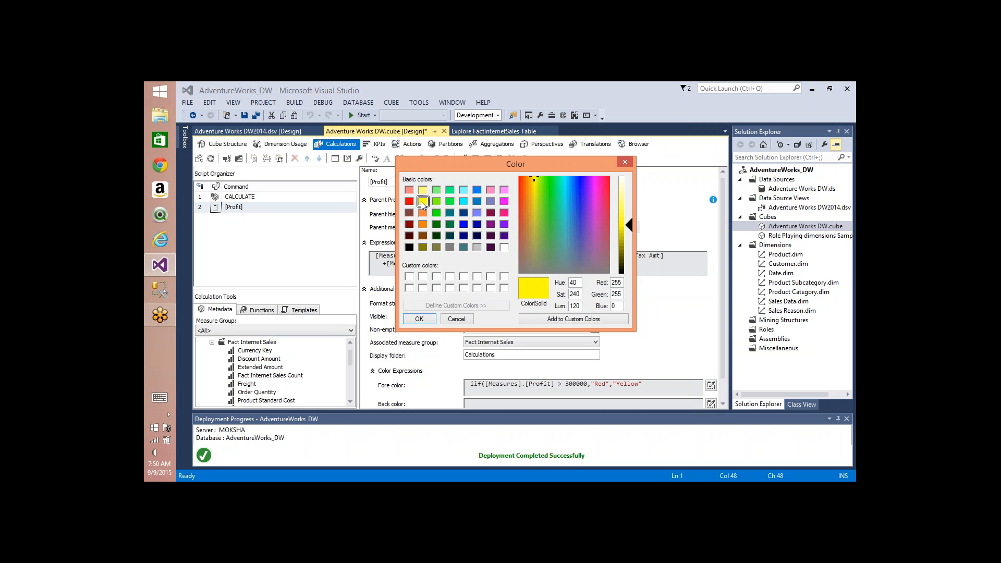
click(427, 320)
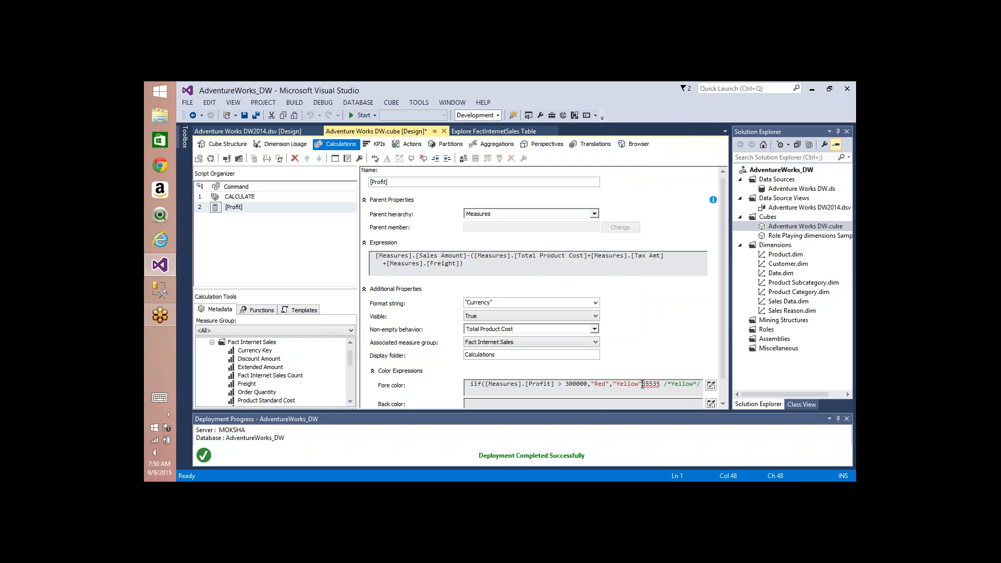
drag(642, 385, 592, 384)
key(BackSpace)
key(BackSpace)
Remove the "Red" text from Profit's fore color expression and insert the basic red color code 255 /*Red*/ from the color picker.
key(shift+Left)
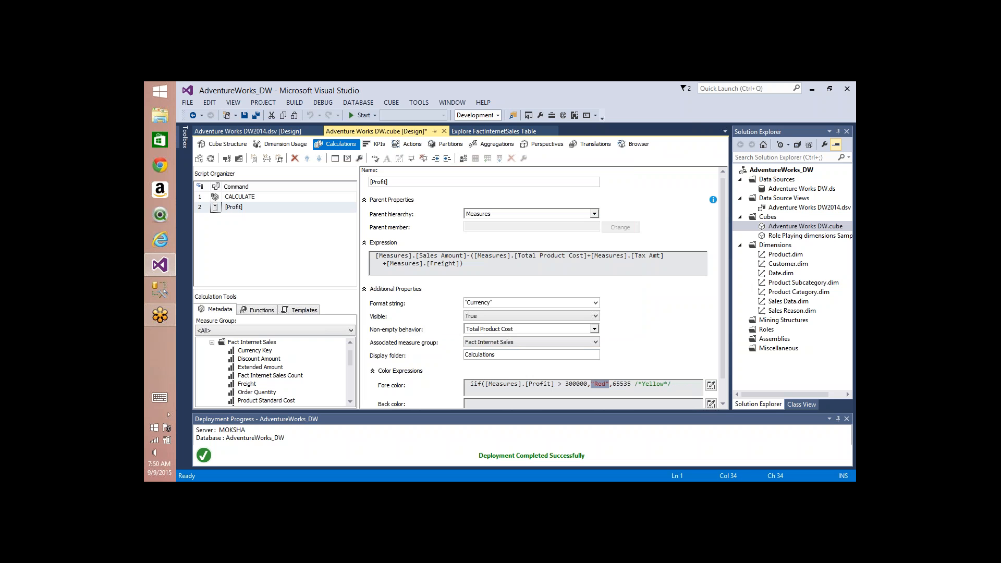
key(Delete)
click(711, 386)
click(409, 201)
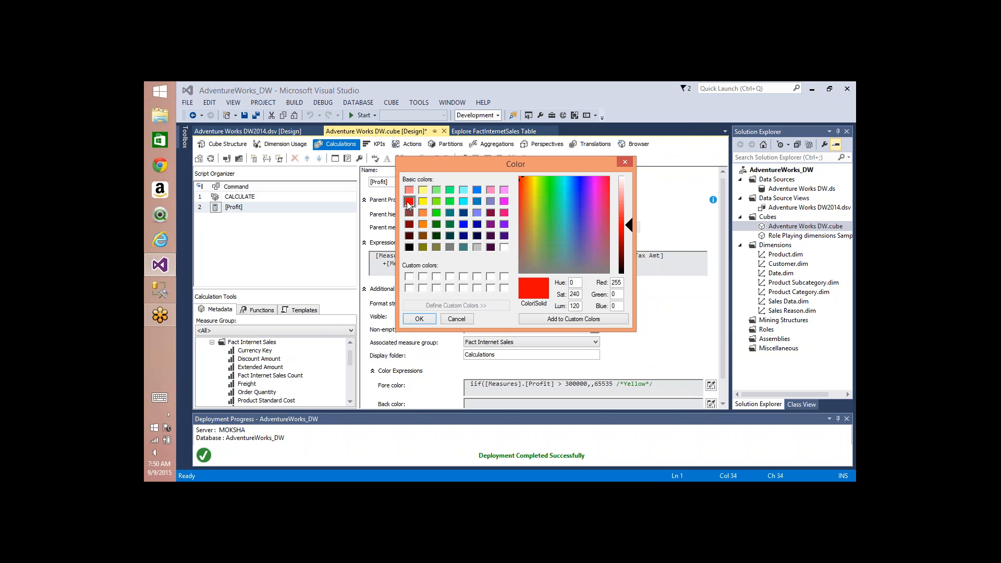
click(419, 319)
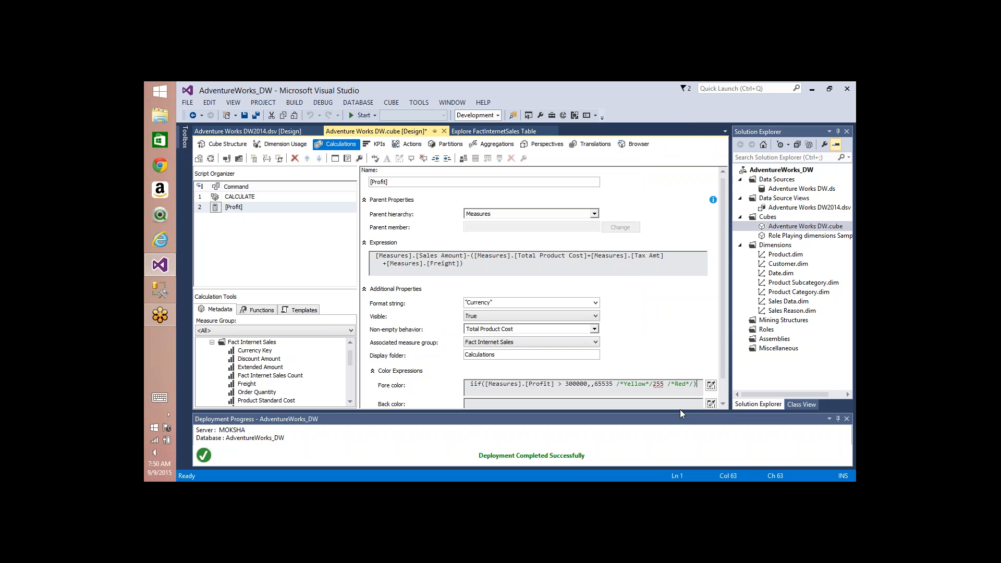
key(ctrl+a)
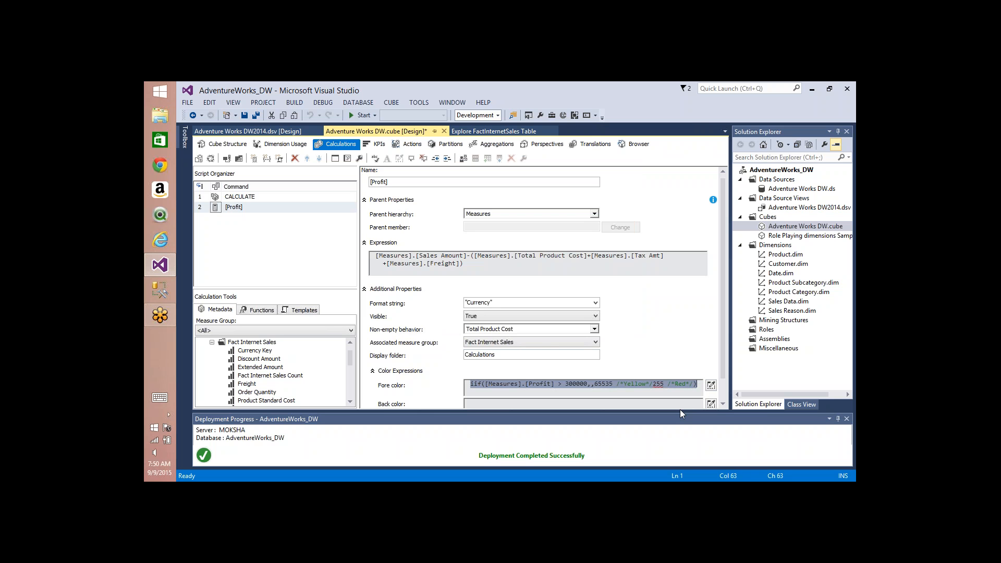
key(Tab)
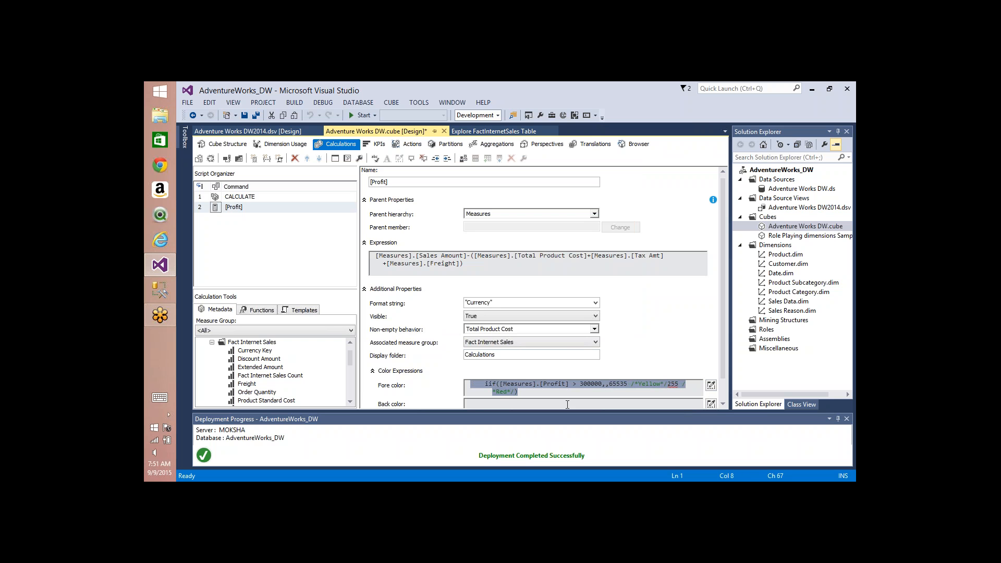
click(566, 405)
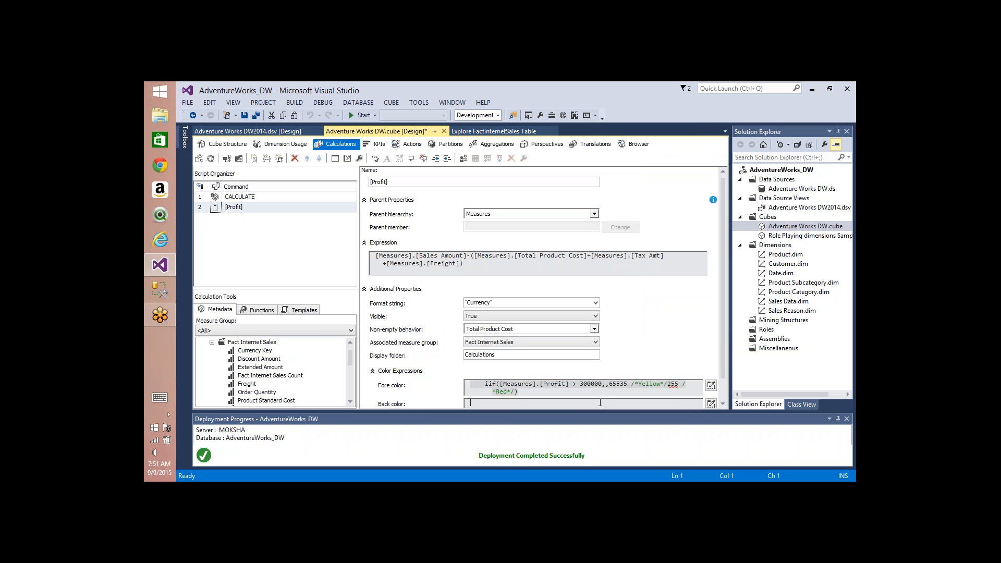
Delete the misplaced 255 /*Red*/ code from the end of the fore color expression, keeping the closing parenthesis.
click(667, 387)
key(shift+Left)
key(shift+Left)
key(shift+Left)
key(shift+Left)
key(shift+Left)
key(shift+Left)
key(shift+Left)
key(shift+Left)
key(shift+Left)
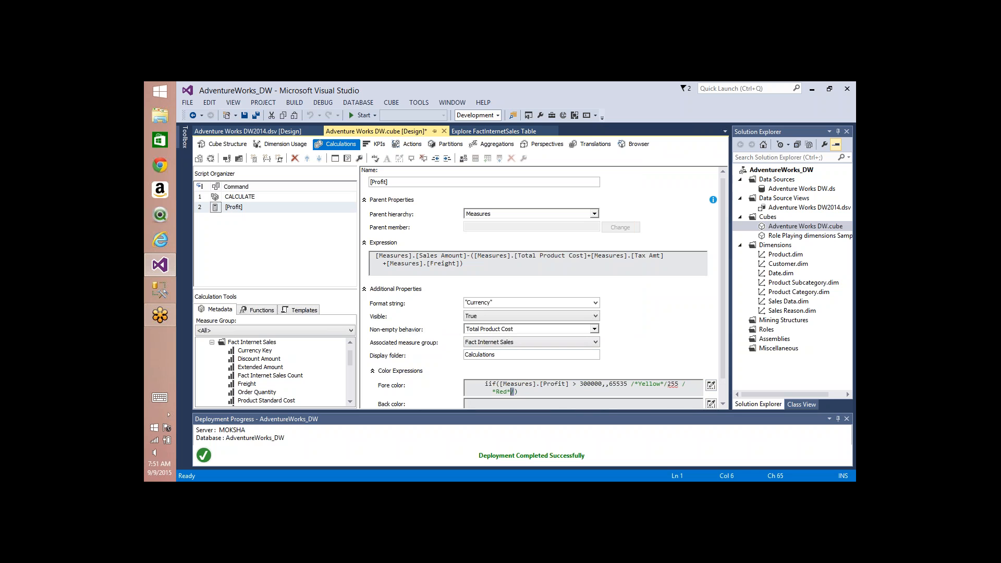
key(shift+Left)
key(shift+Left)
key(shift+Left)
key(Delete)
Pick the basic red color again and place 255 /*Red*/ before the yellow code as the true result in the fore color expression.
click(711, 385)
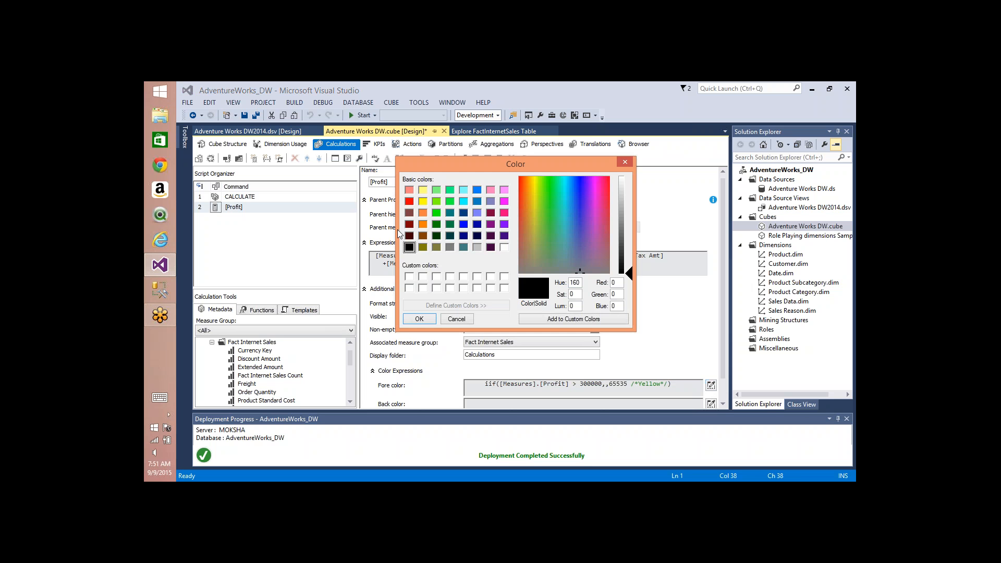
click(409, 201)
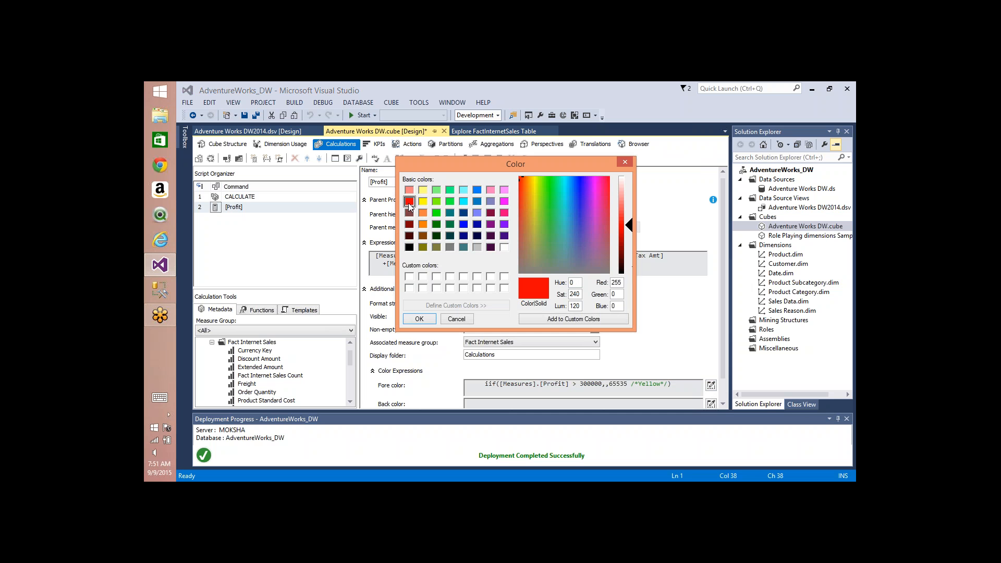
click(419, 319)
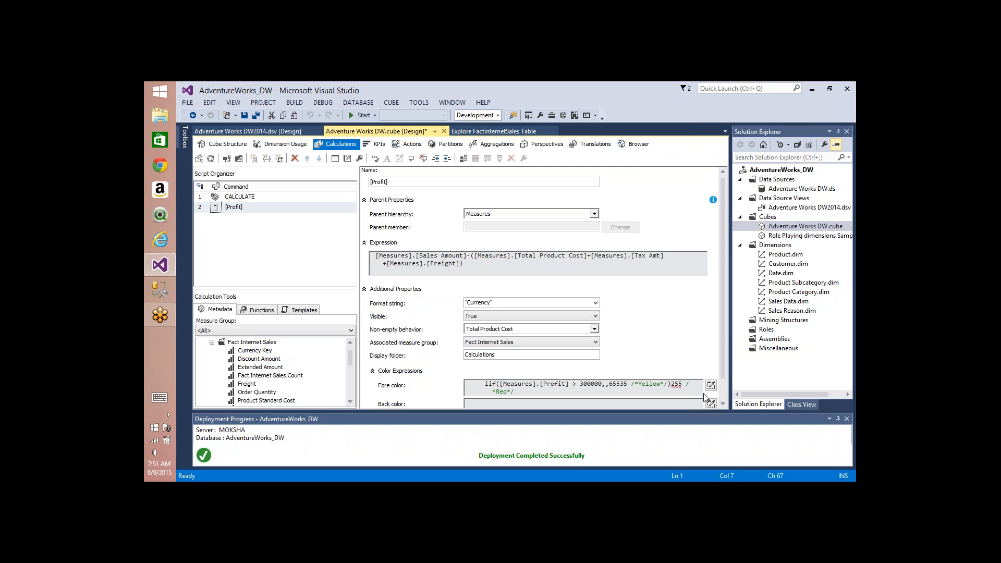
shift+click(671, 384)
key(Delete)
key(Left)
key(Left)
key(Left)
key(Left)
key(Left)
key(Left)
key(Left)
key(Left)
text(255 /*Red*/,)
Copy the complete fore color expression into Profit's back color expression.
key(ctrl+a)
key(ctrl+c)
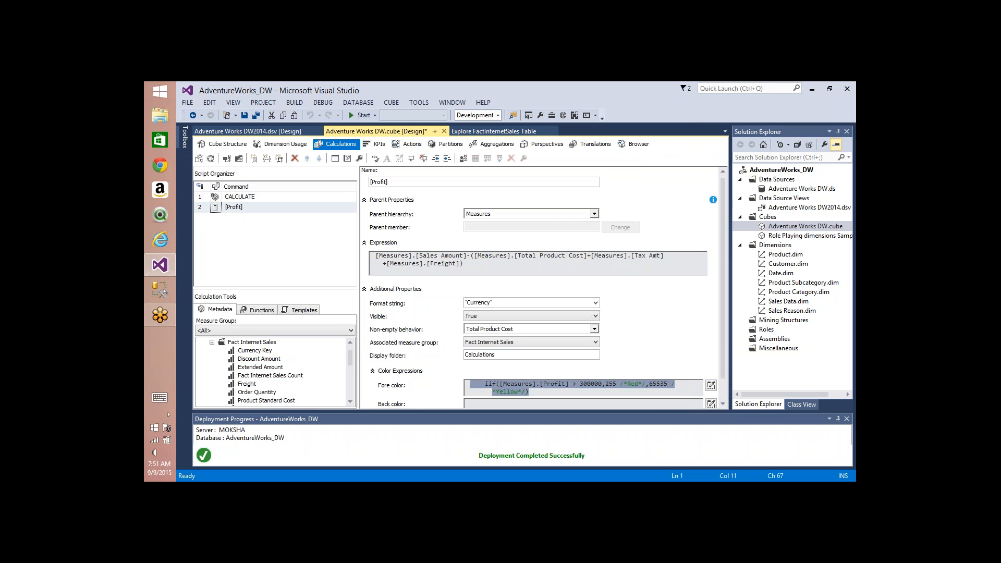
key(Tab)
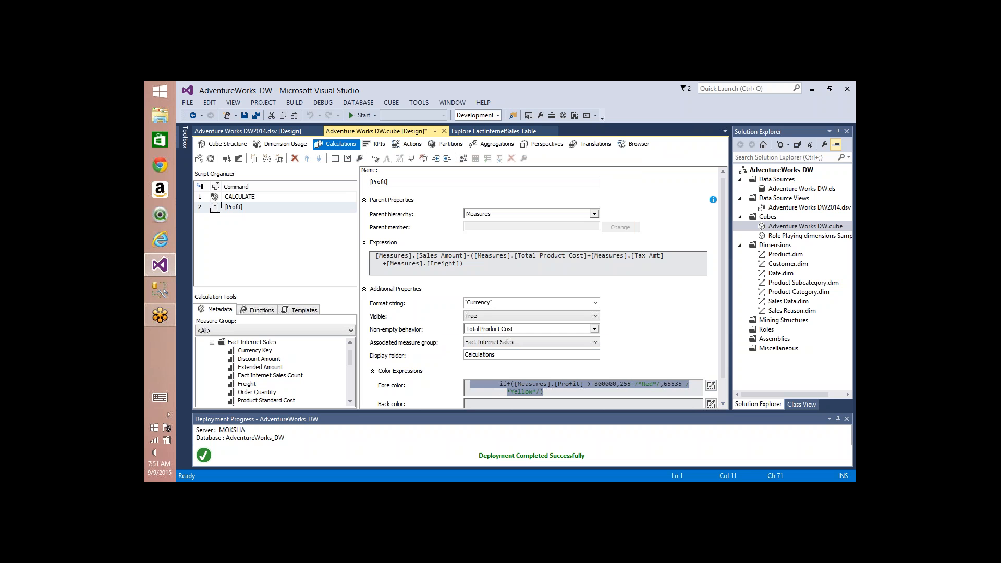
key(Delete)
key(ctrl+v)
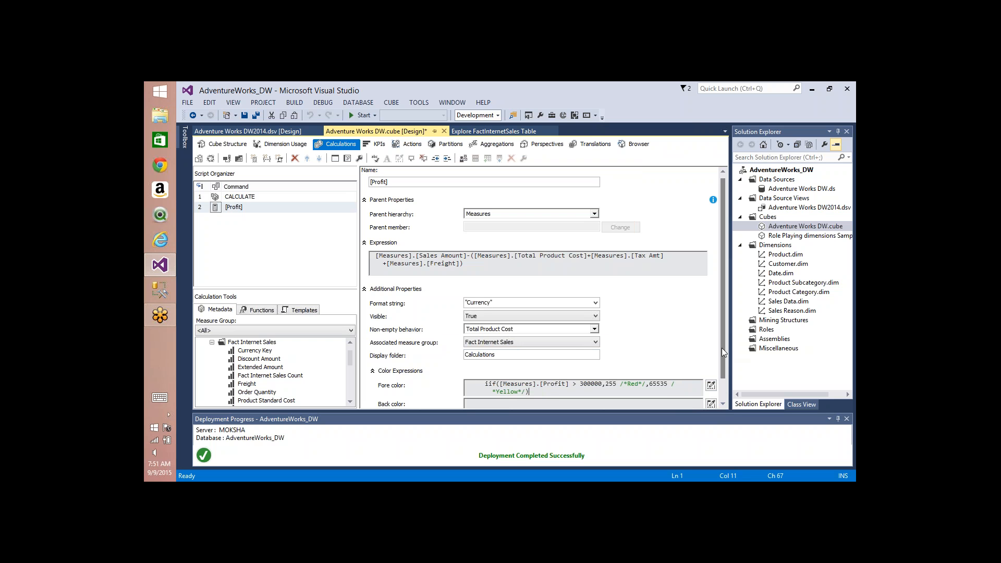
drag(722, 348, 722, 361)
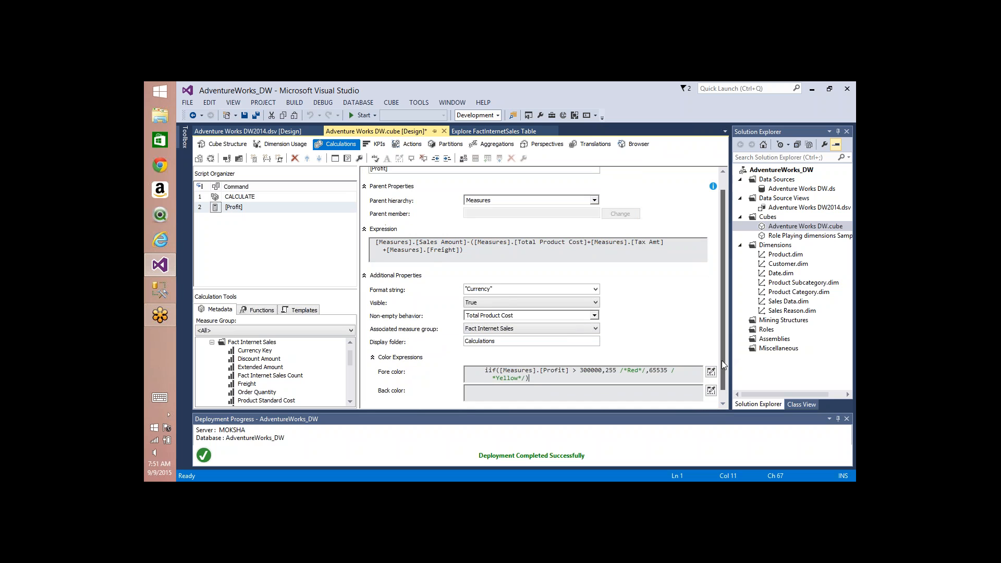
click(576, 389)
text(iif([Measures].[Profit] > 300000,255 /*Red*/,65535 / *Yellow*/))
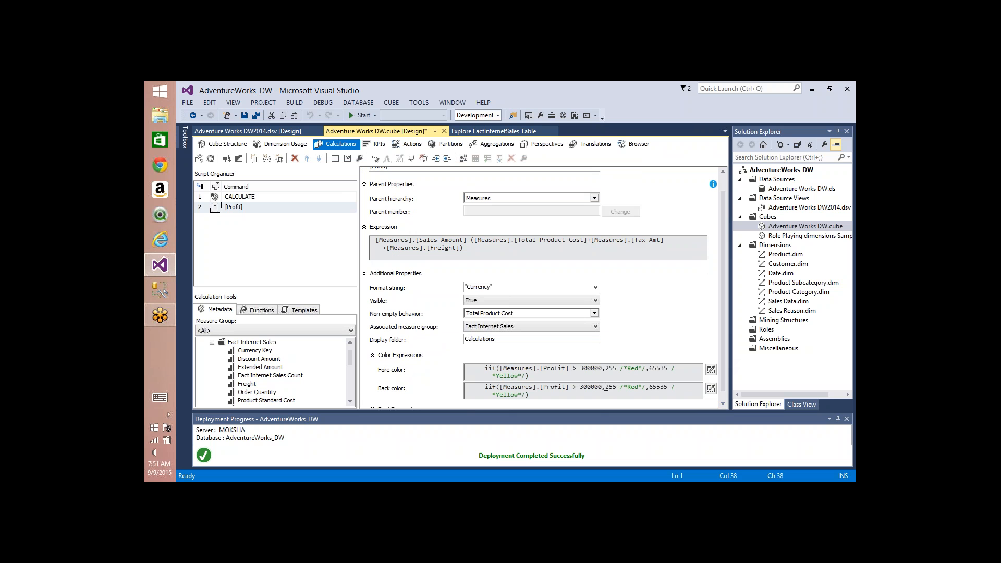
Swap the colors in the back color expression so 65535 /*Yellow*/ is the true result and 255 /*Red*/ the false result.
drag(606, 387, 650, 388)
key(ctrl+c)
key(Delete)
key(Right)
key(Right)
key(Right)
key(Right)
key(Right)
key(Right)
key(Right)
key(Right)
key(Right)
text(,)
key(ctrl+v)
Set the profit threshold to 30000 in both the fore color and back color expressions.
click(605, 368)
key(BackSpace)
click(605, 391)
key(BackSpace)
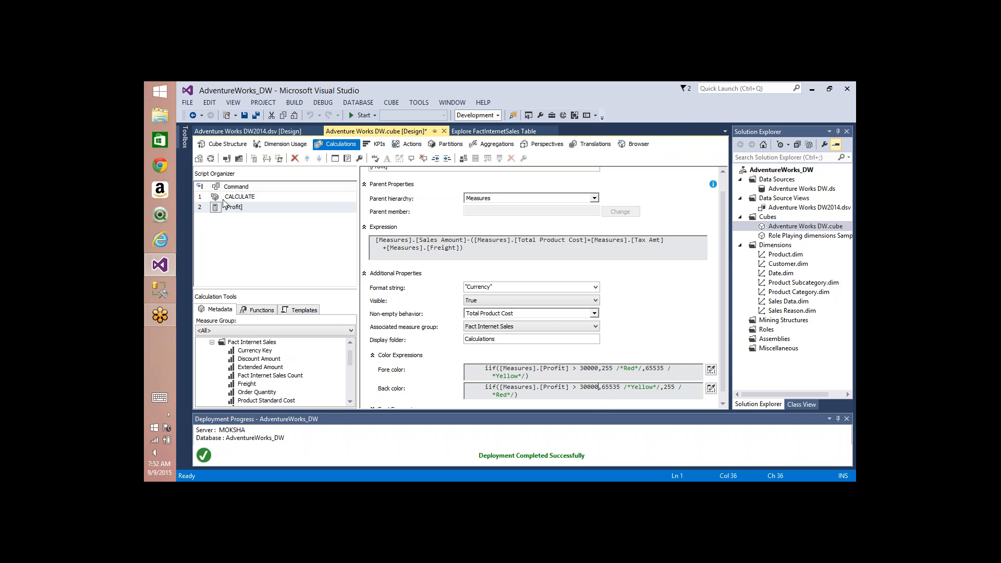
Build and deploy the project, then close the Process Cube dialog without running the processing.
click(212, 159)
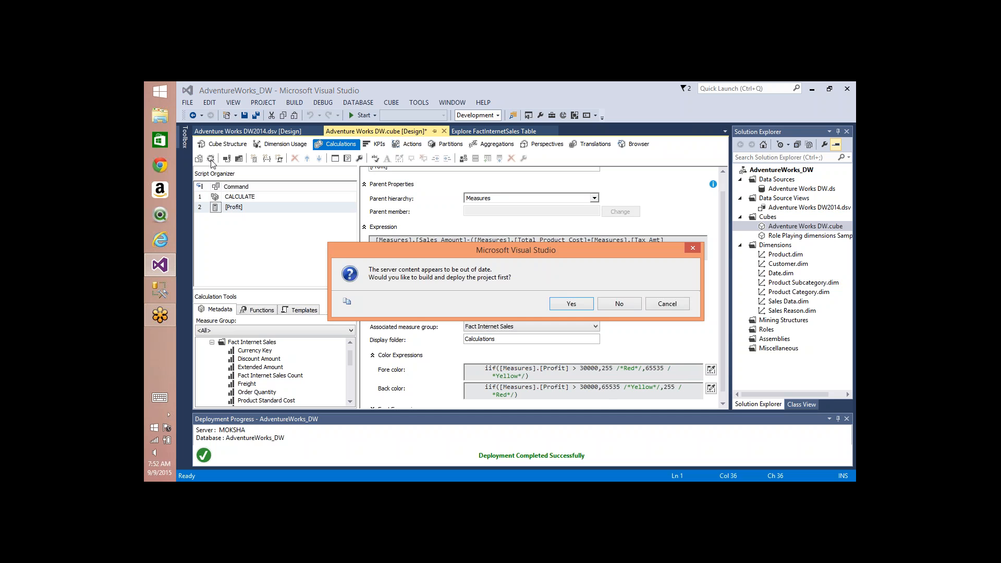
key(Return)
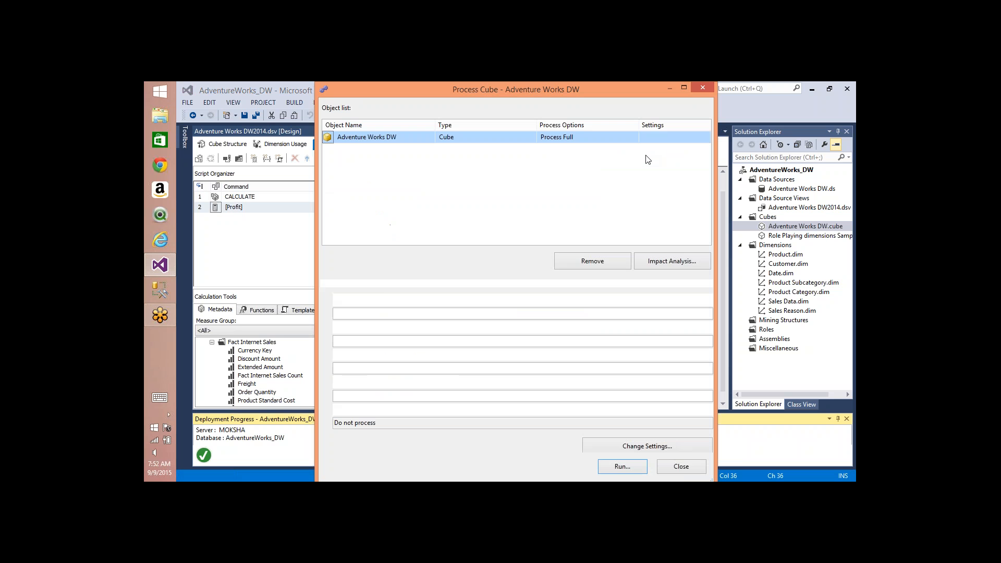
click(681, 466)
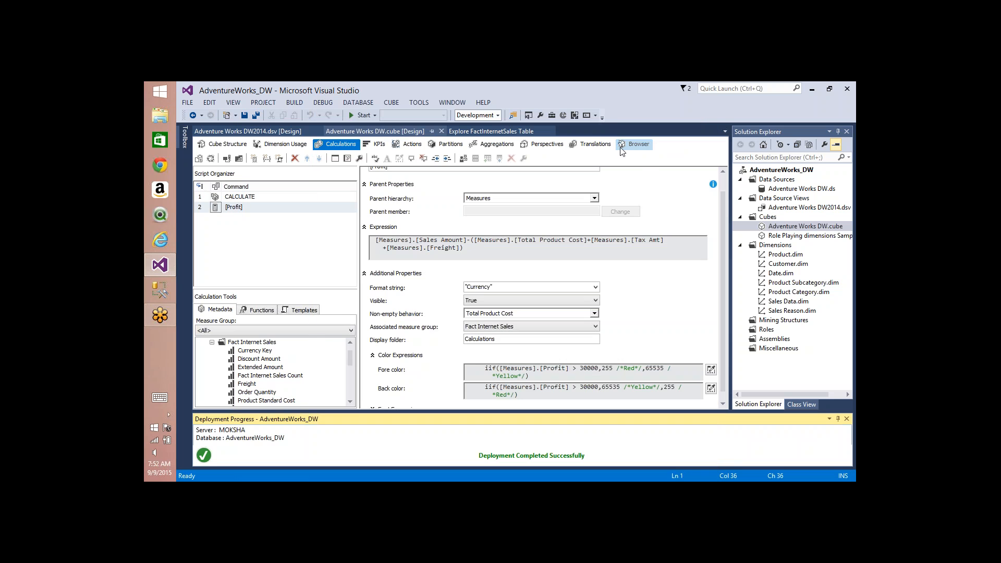
Open the cube from its browser in Excel and enable the blocked data connections.
click(635, 145)
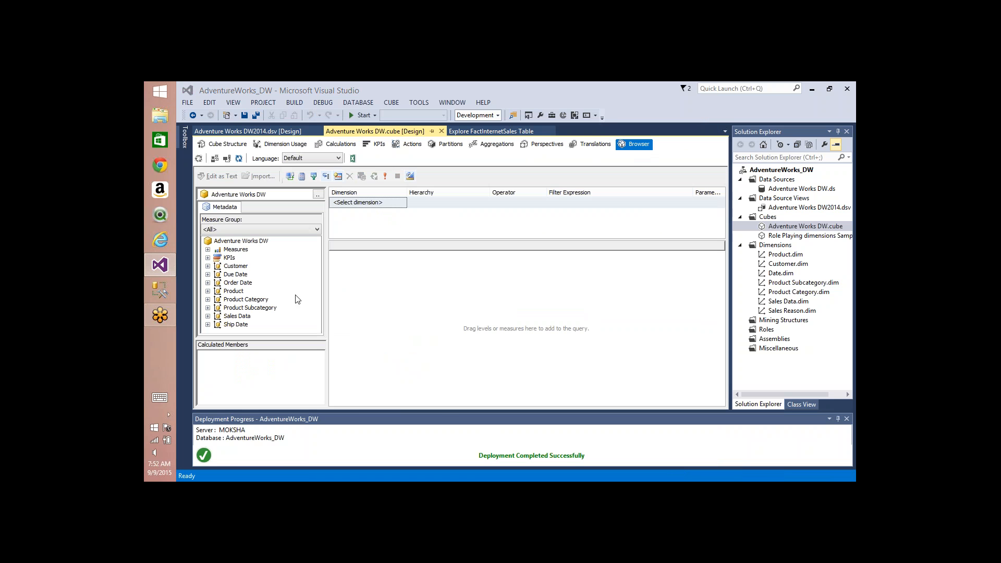
click(354, 159)
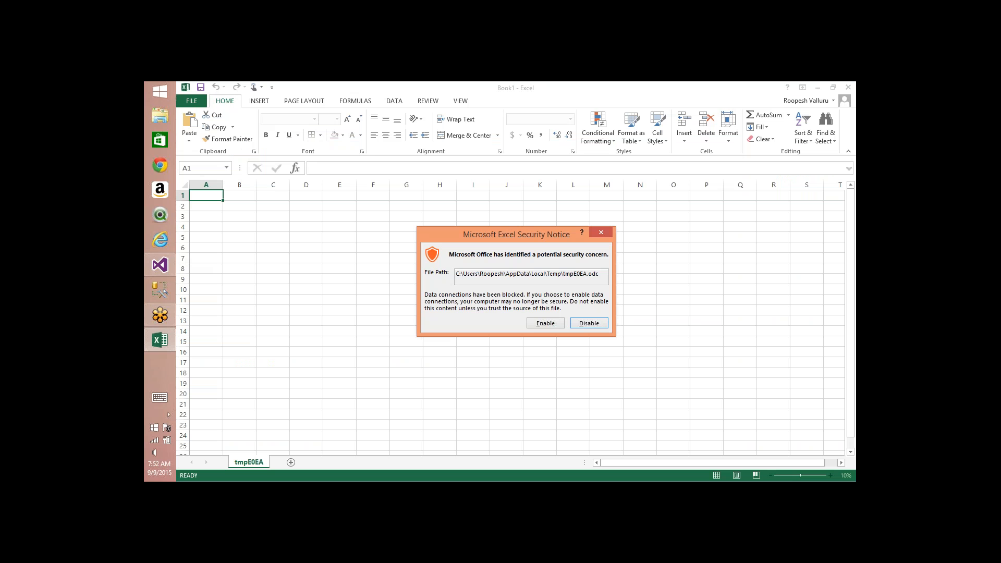
click(537, 325)
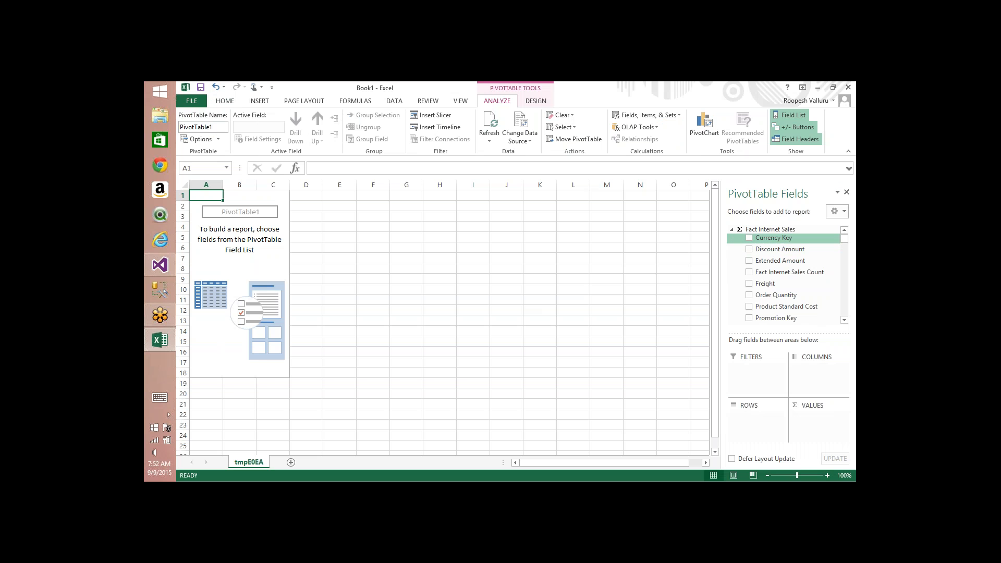
Add the Profit measure from the Calculations folder to the PivotTable values.
click(845, 319)
scroll(845, 320, down, 3)
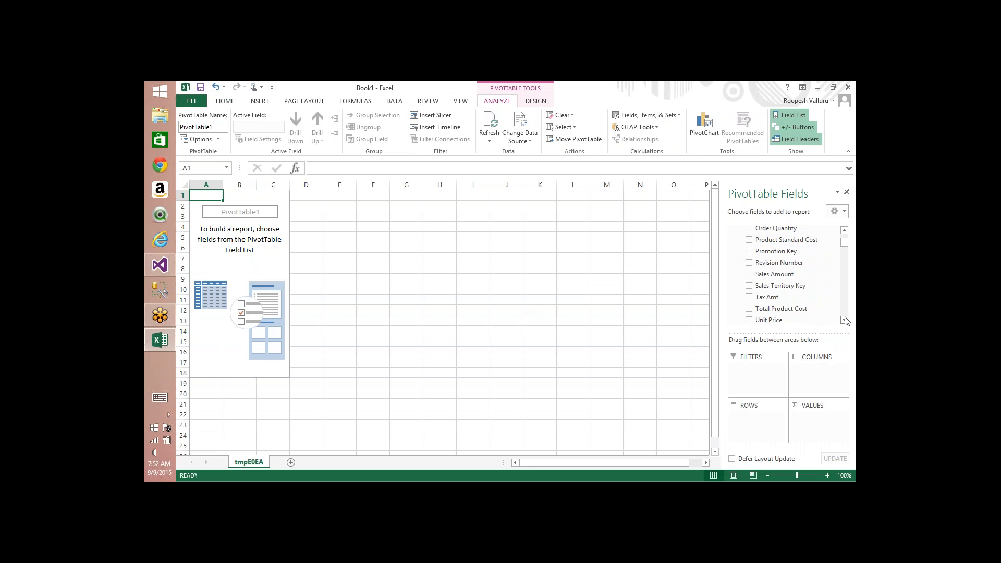
click(741, 301)
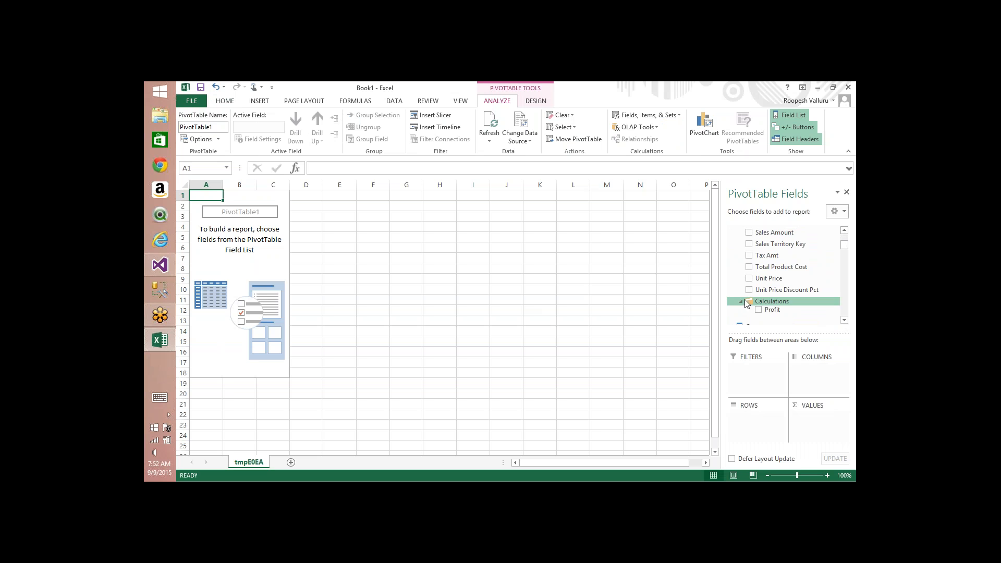
click(759, 310)
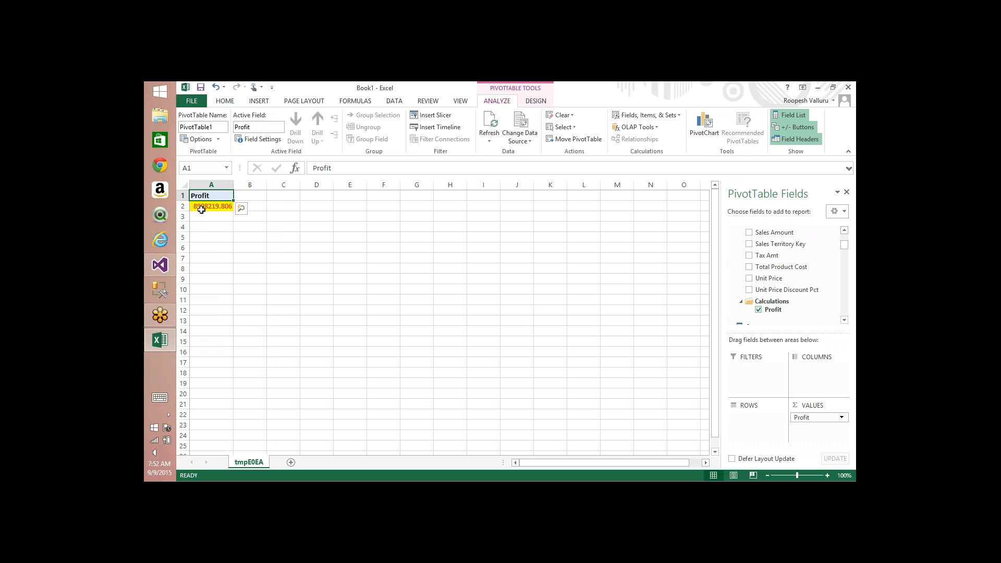
mouse_move(205, 210)
Break down Profit by the Product dimension's Color and English Product Name in the PivotTable rows.
click(845, 320)
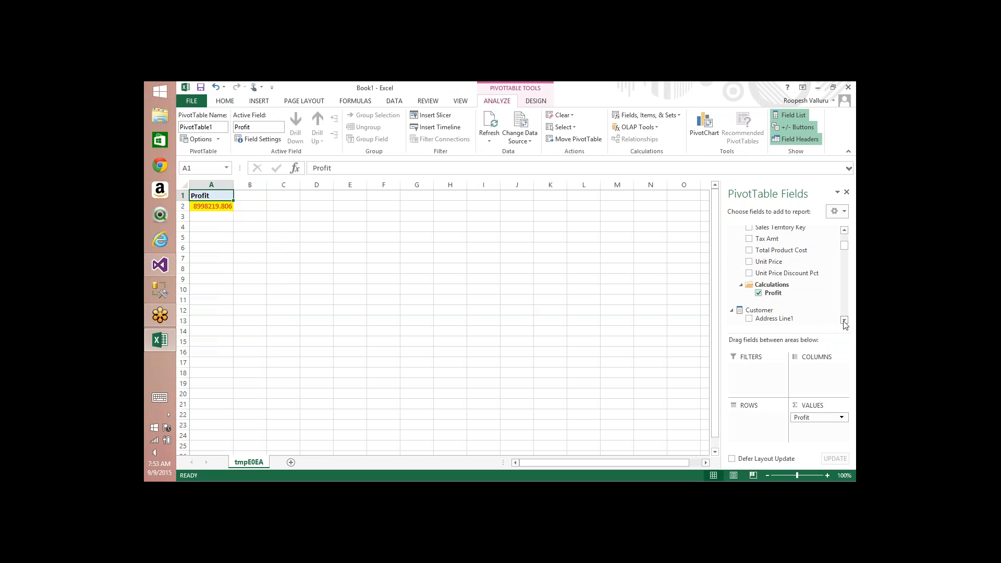
drag(845, 321, 845, 321)
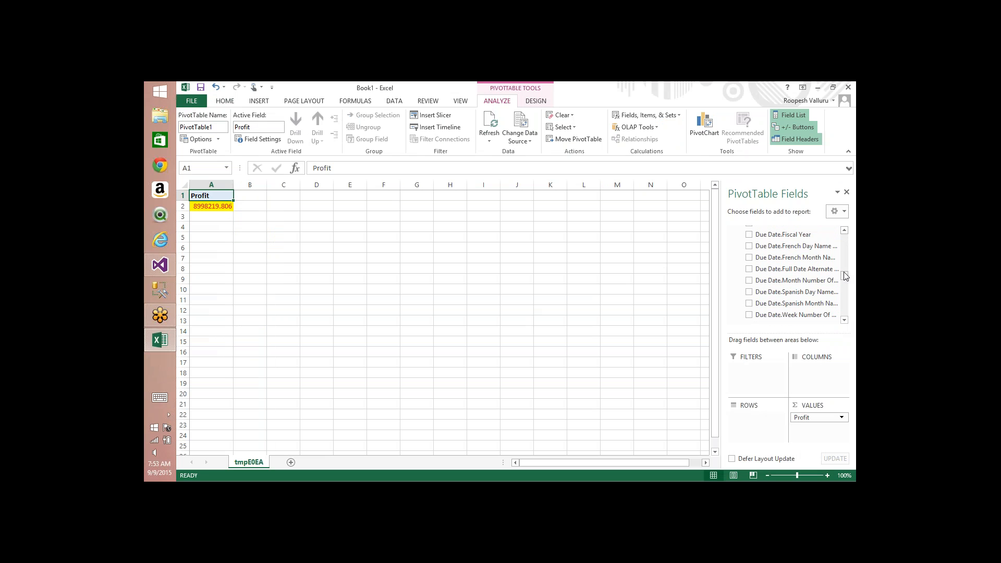
drag(844, 276, 844, 293)
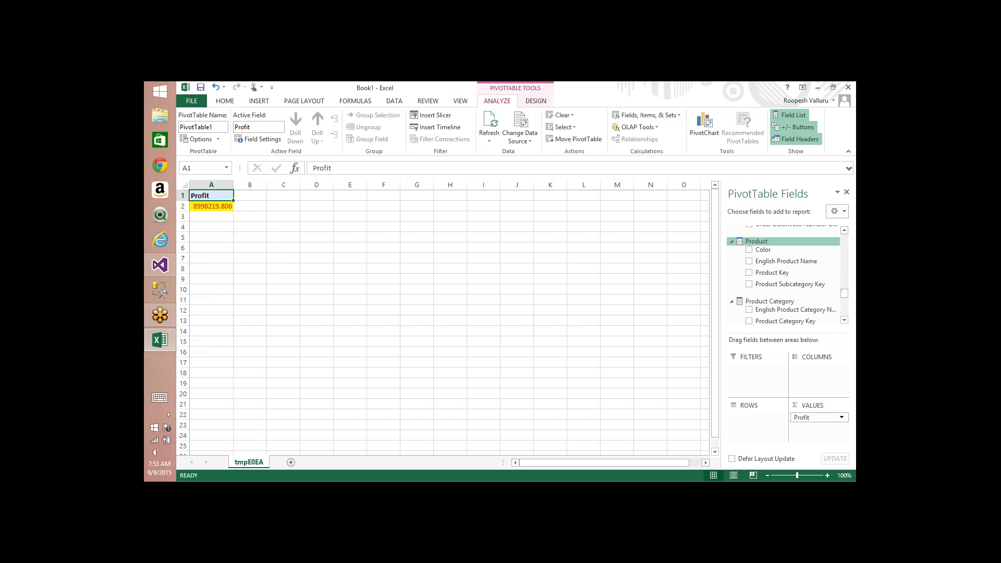
click(749, 250)
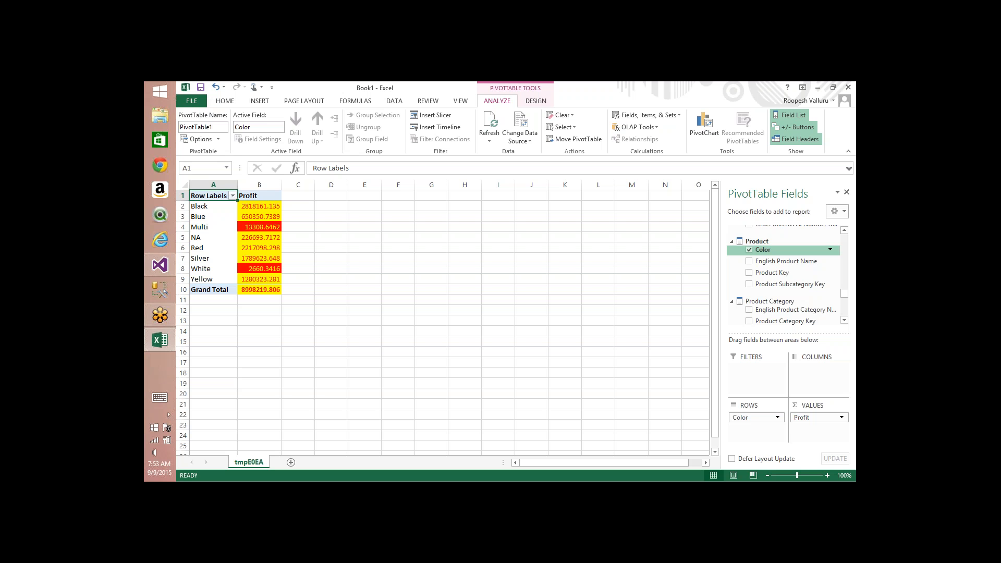
click(750, 262)
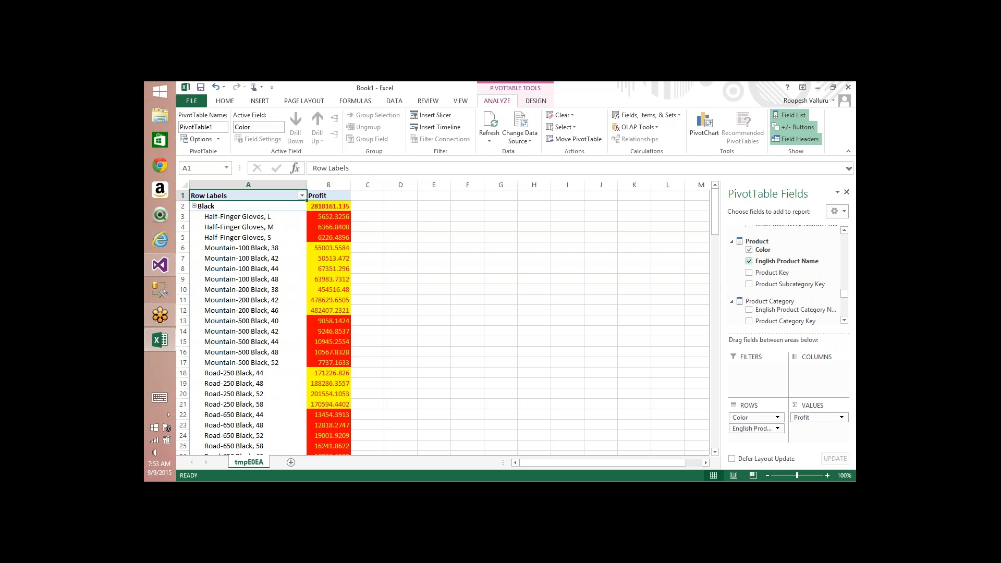
mouse_move(345, 405)
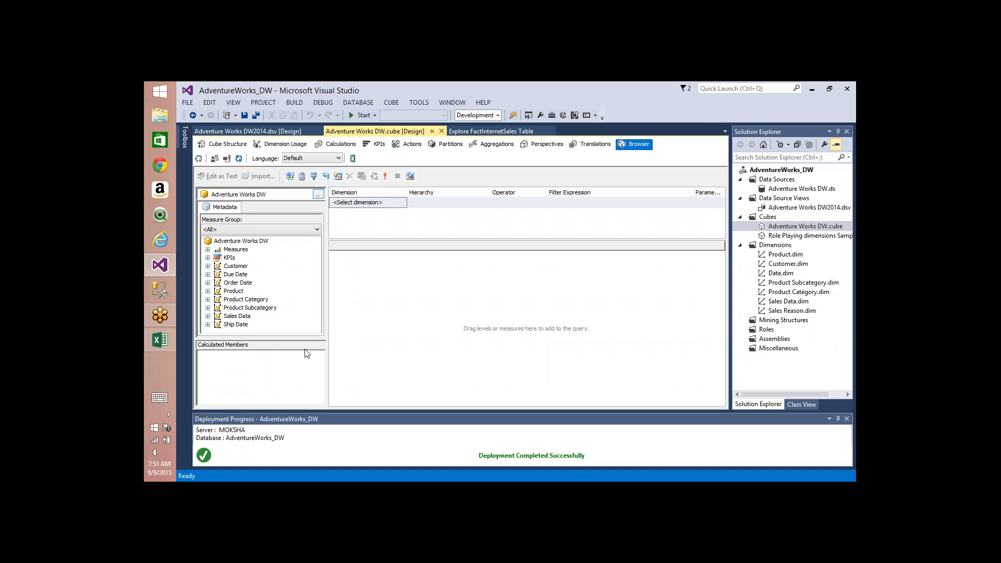
Switch back to Visual Studio, reopen Profit's calculation settings and expand its font expressions at the font name.
click(337, 144)
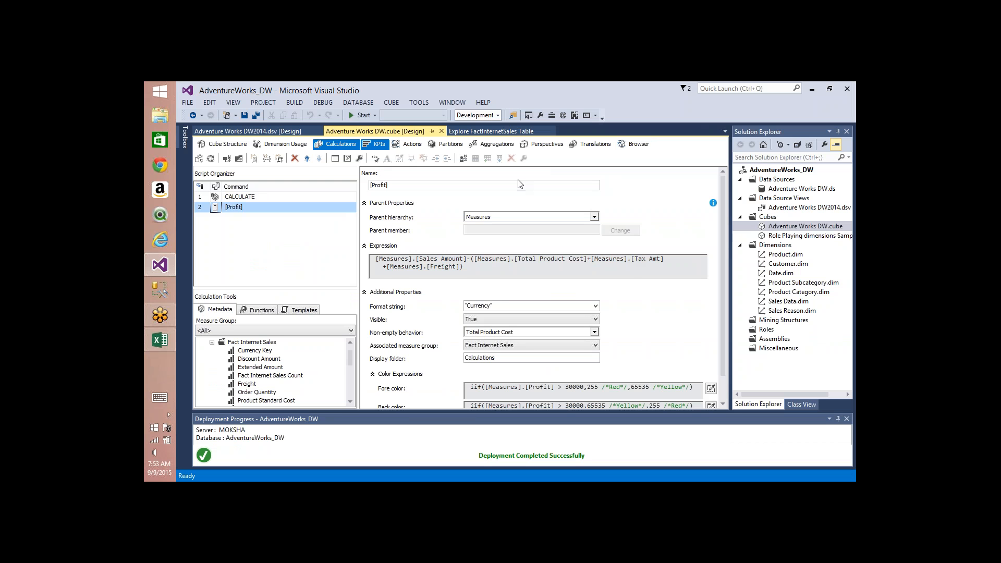
scroll(725, 400, down, 1)
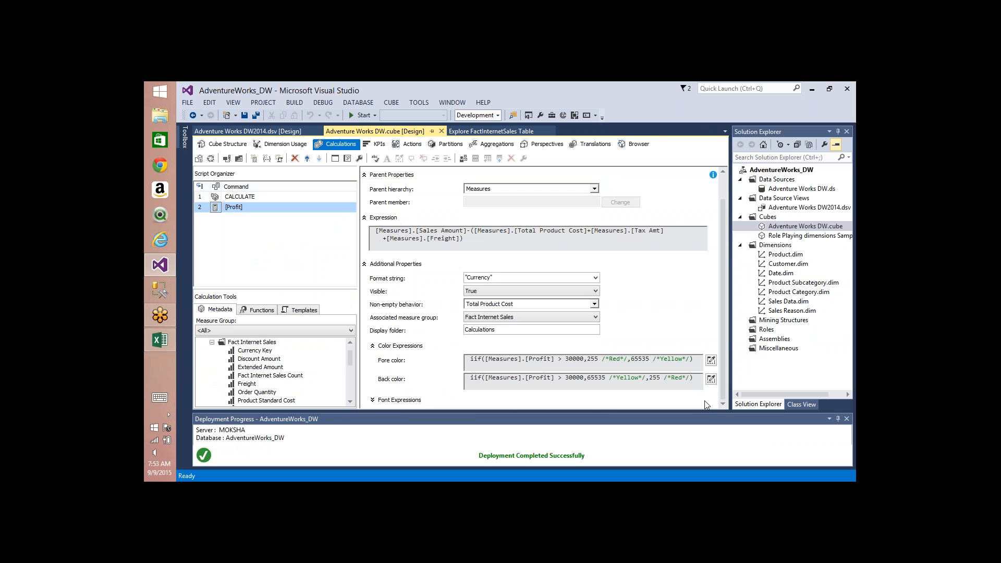
click(370, 400)
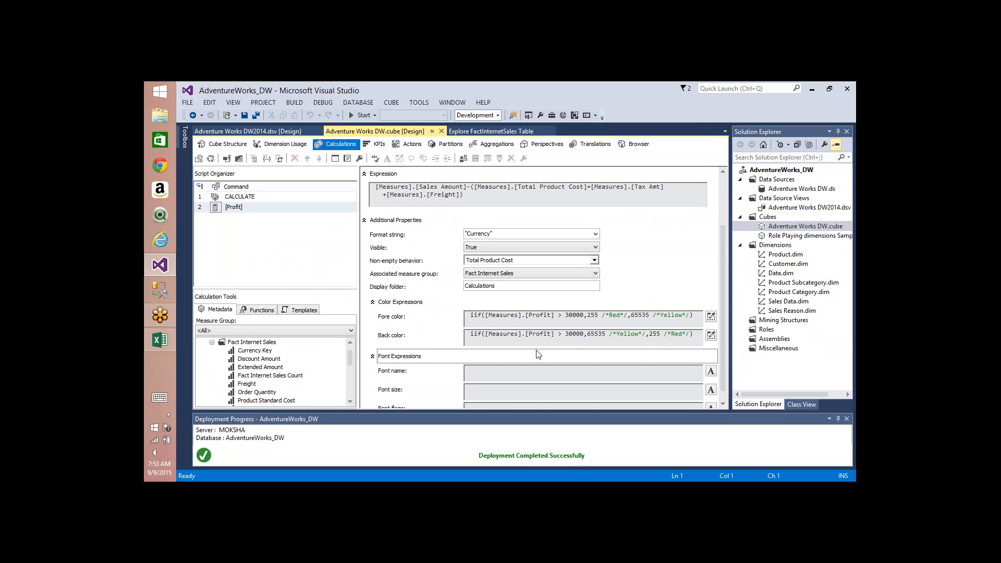
click(491, 369)
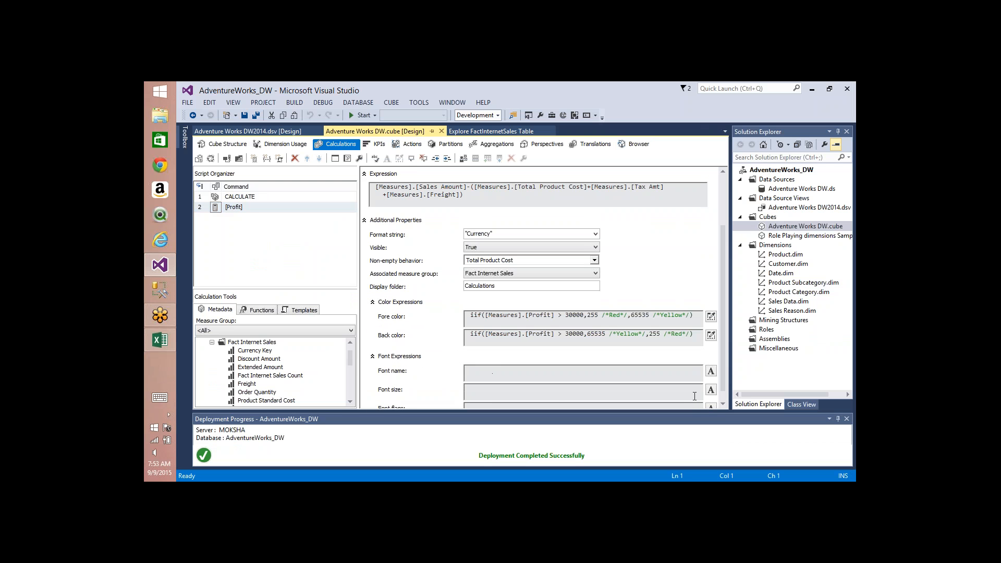
Look at the font choices offered for Profit's font flags expression, without choosing any.
click(724, 403)
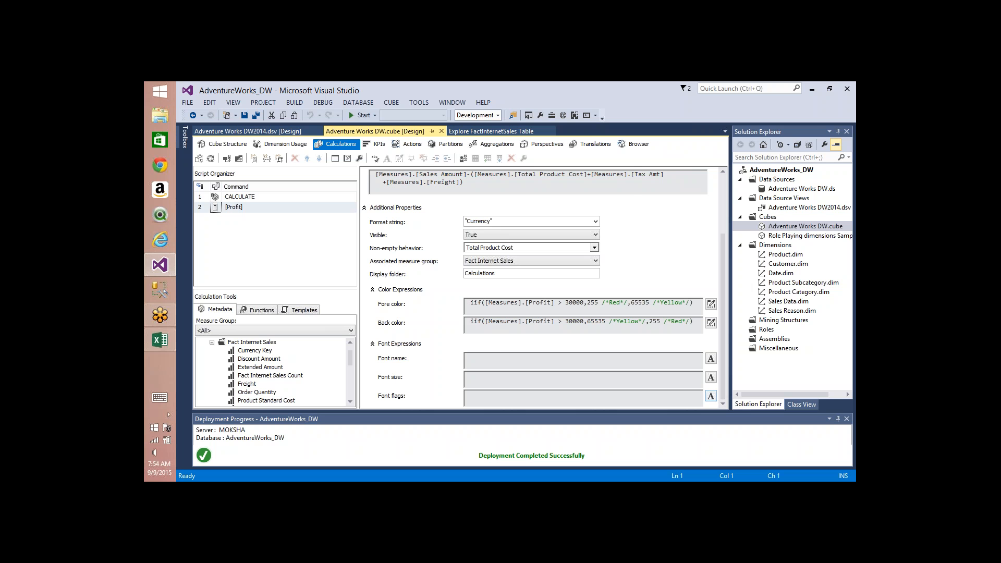
click(711, 396)
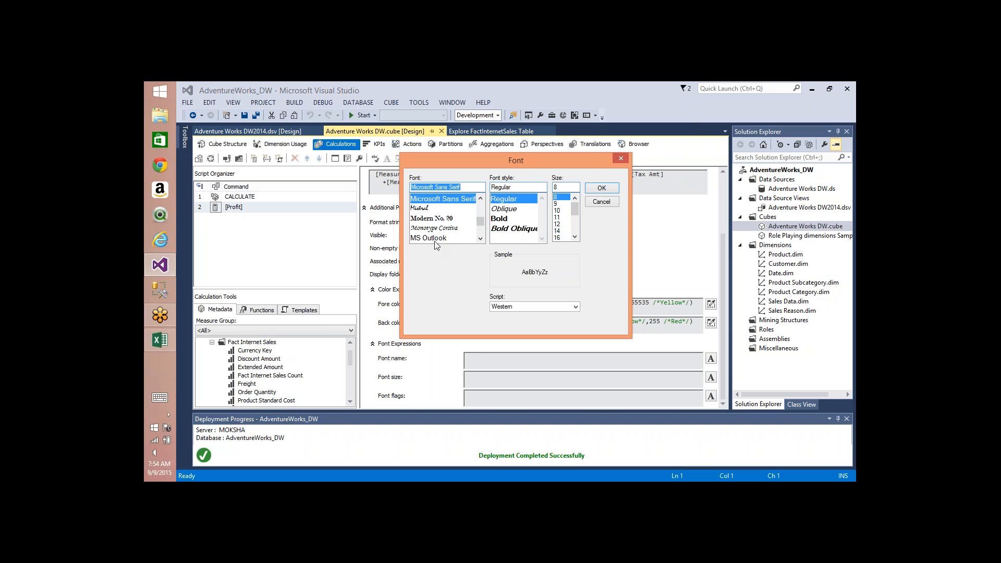
click(621, 158)
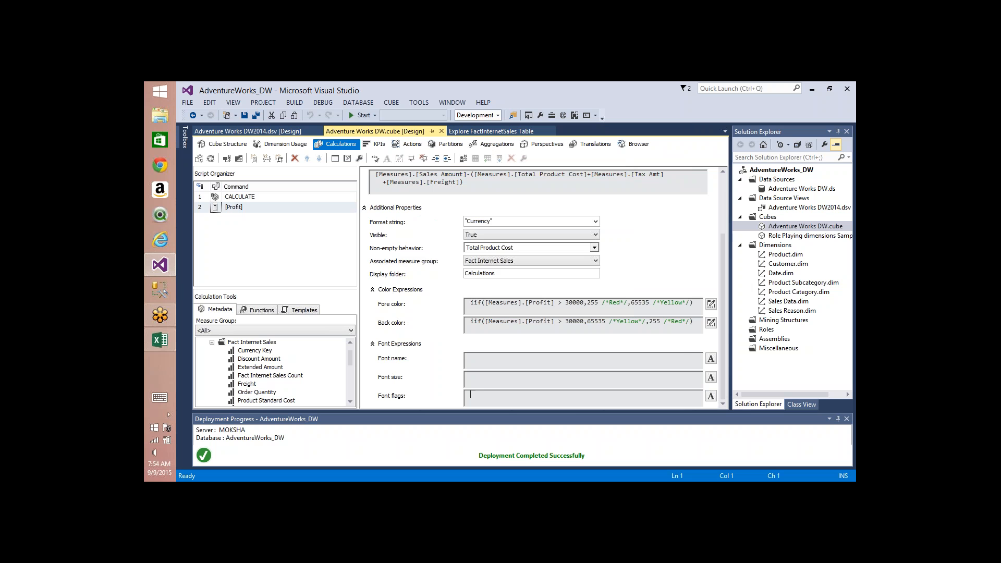
In the calculation script view, duplicate the whole Profit CREATE MEMBER statement on a new line below the original.
click(725, 186)
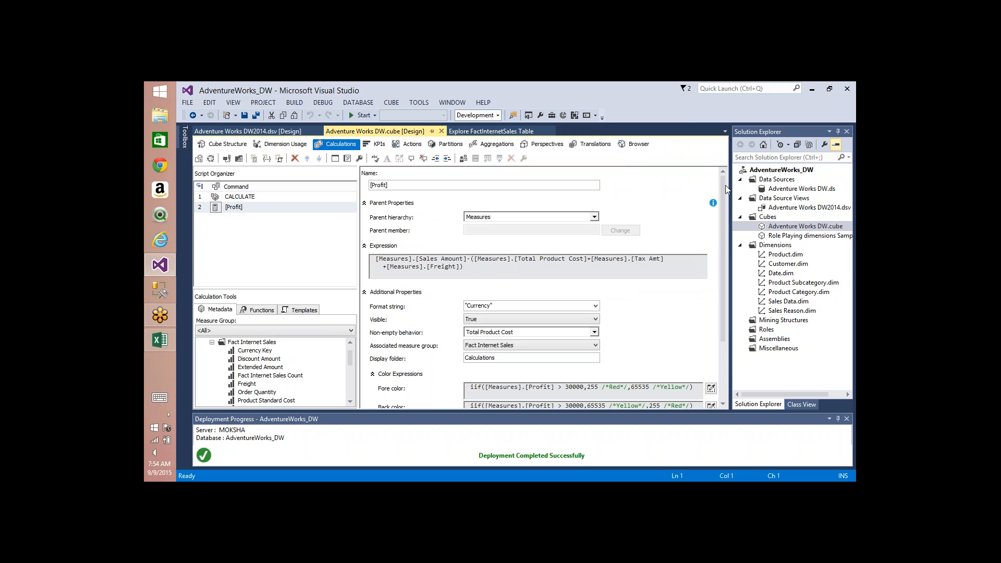
click(347, 159)
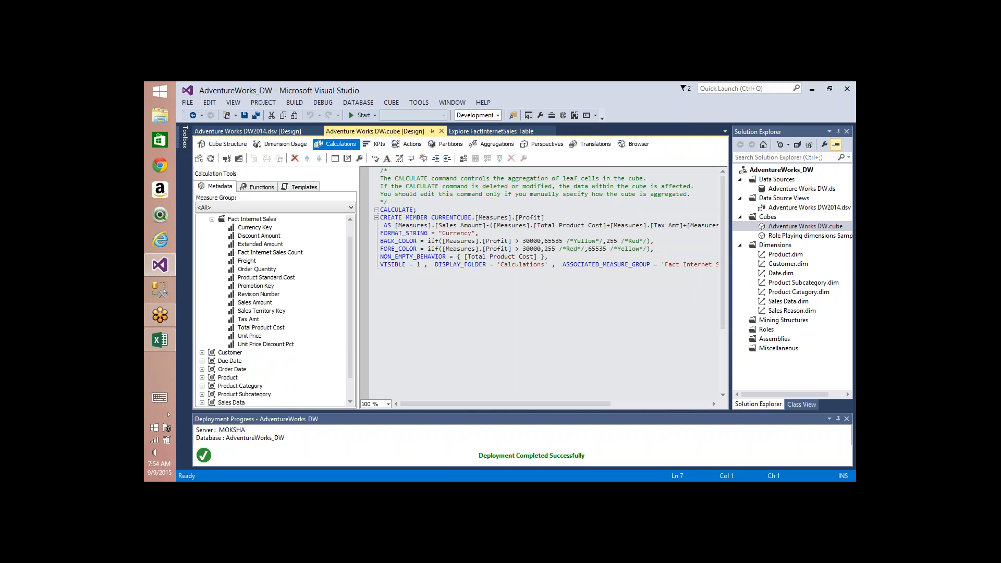
key(shift+Down)
key(shift+Down)
key(shift+Down)
key(shift+Down)
key(shift+Down)
key(shift+Down)
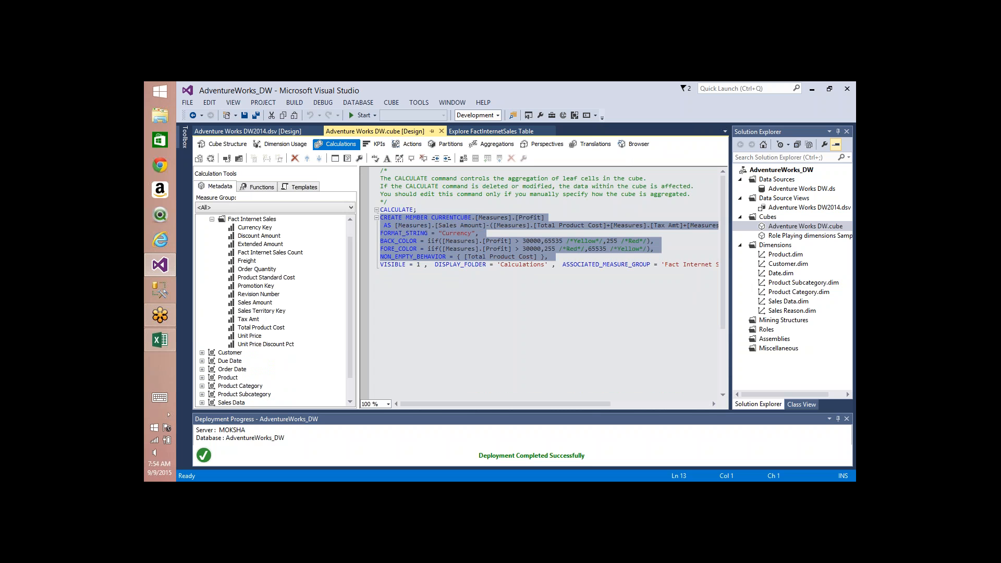
key(shift+End)
key(Right)
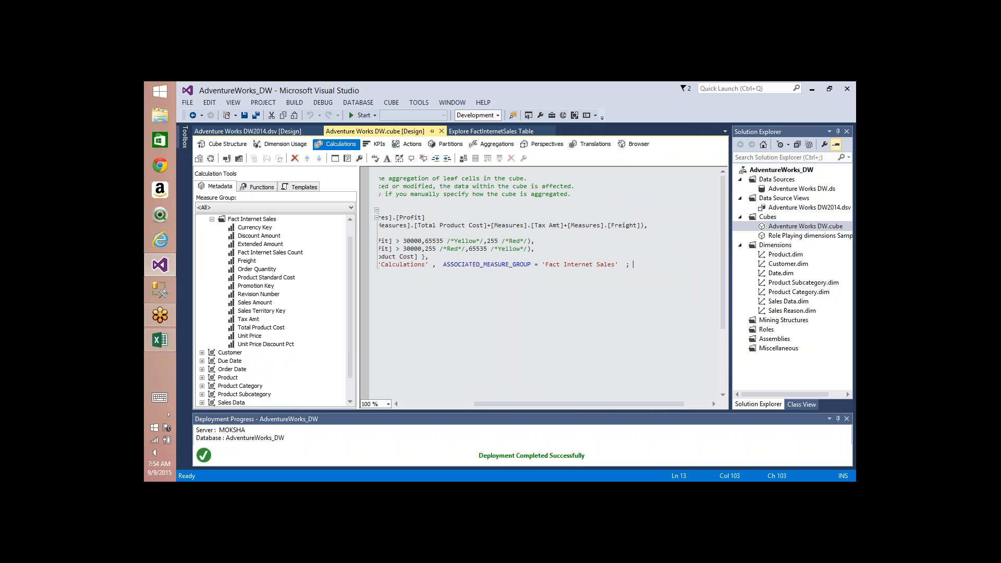
key(Return)
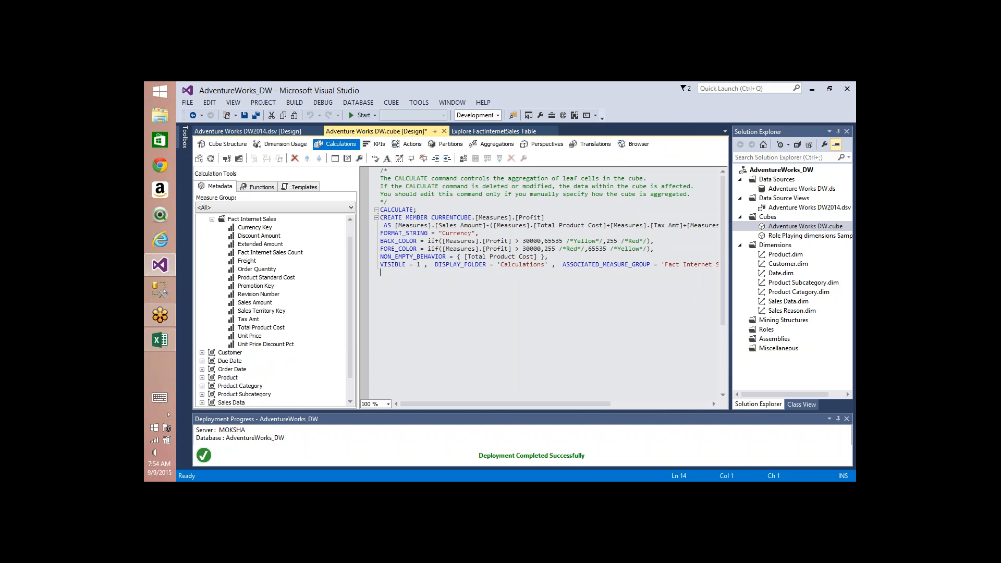
key(ctrl+v)
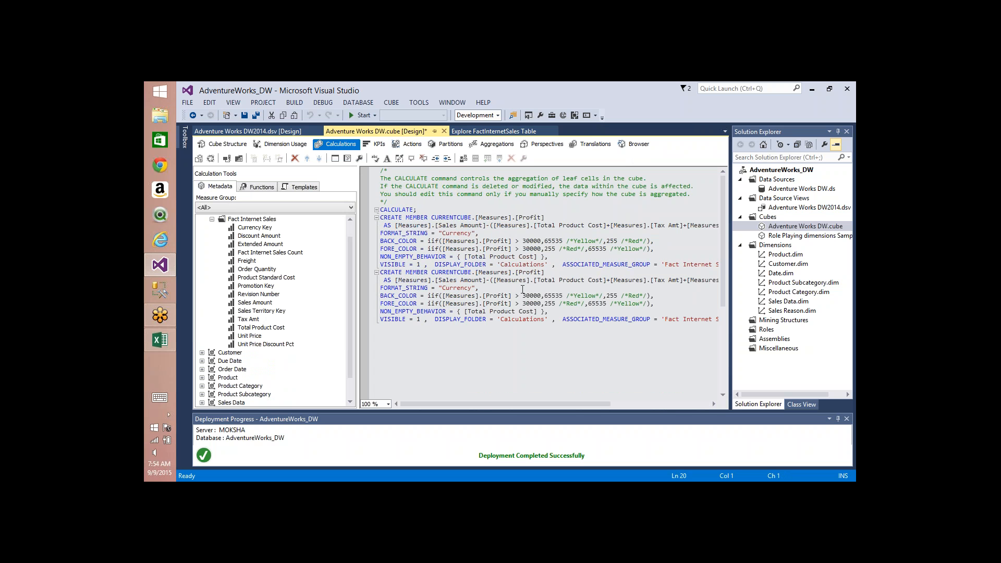
Rename the duplicated member to [Profit Margin] in the script and return to the form view.
click(543, 271)
text(Margin)
click(335, 159)
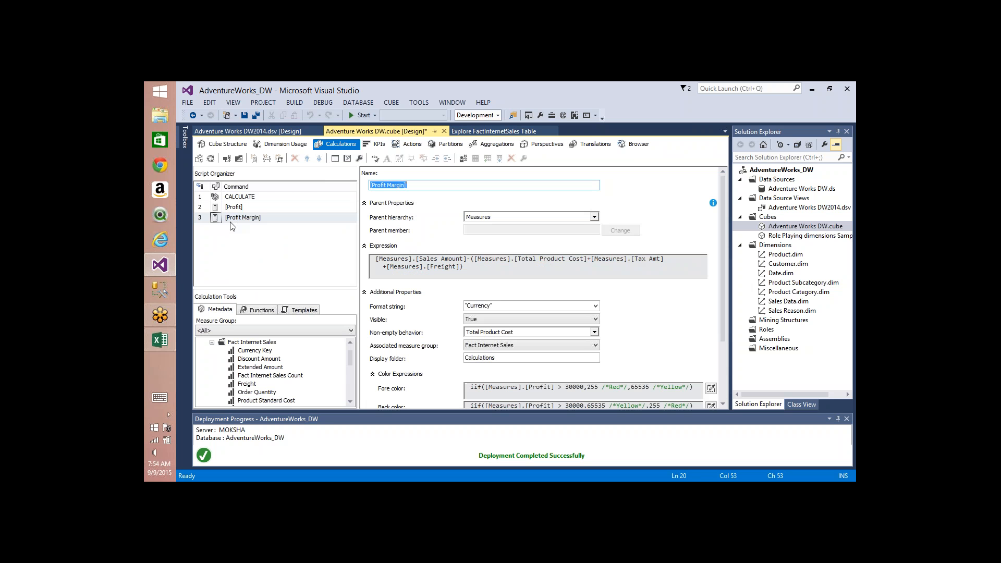
mouse_move(244, 218)
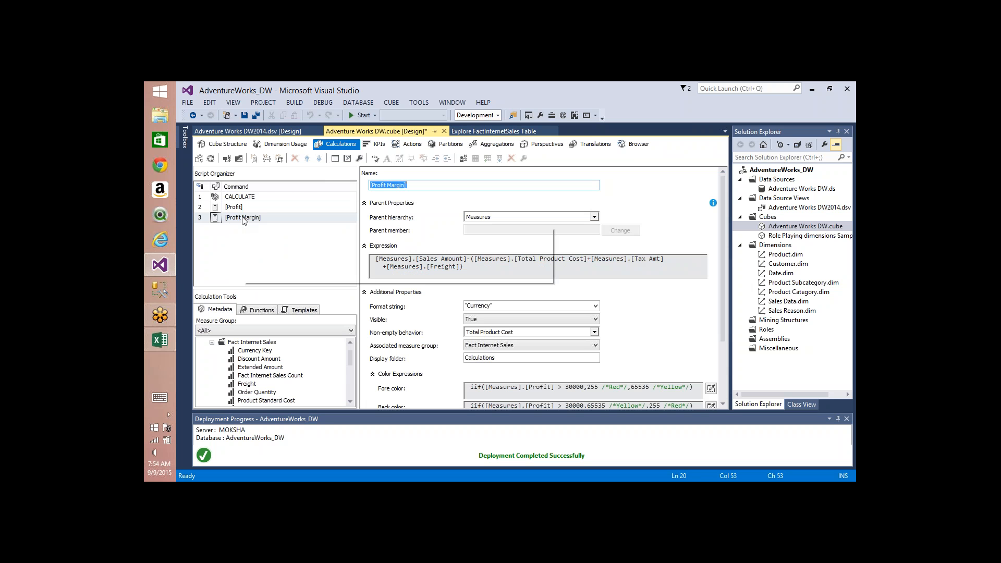
Parenthesize Profit Margin's expression, divide it by [Measures].[Sales Amount], and set its format string to "Standard".
click(494, 267)
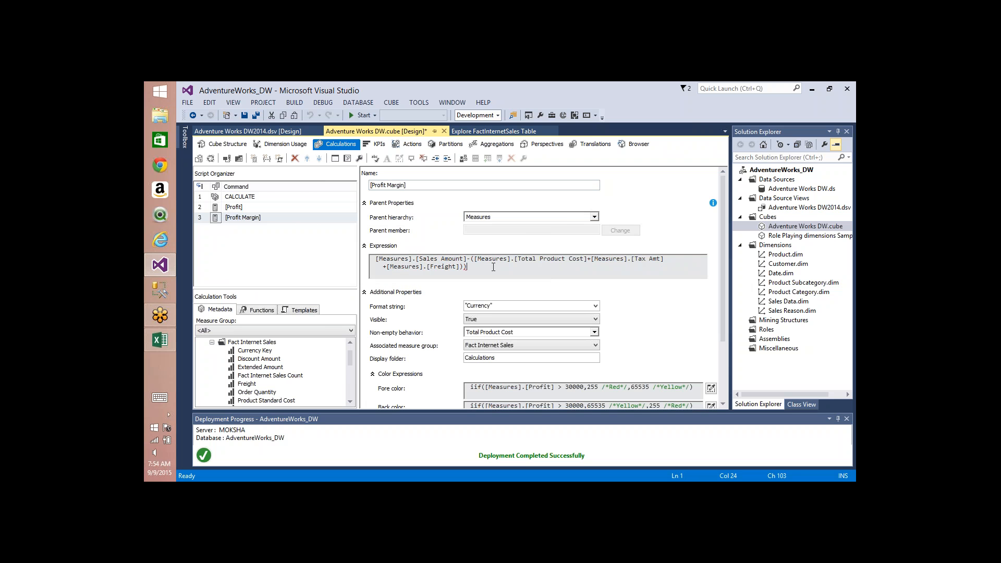
key(Up)
key(Home)
text(()
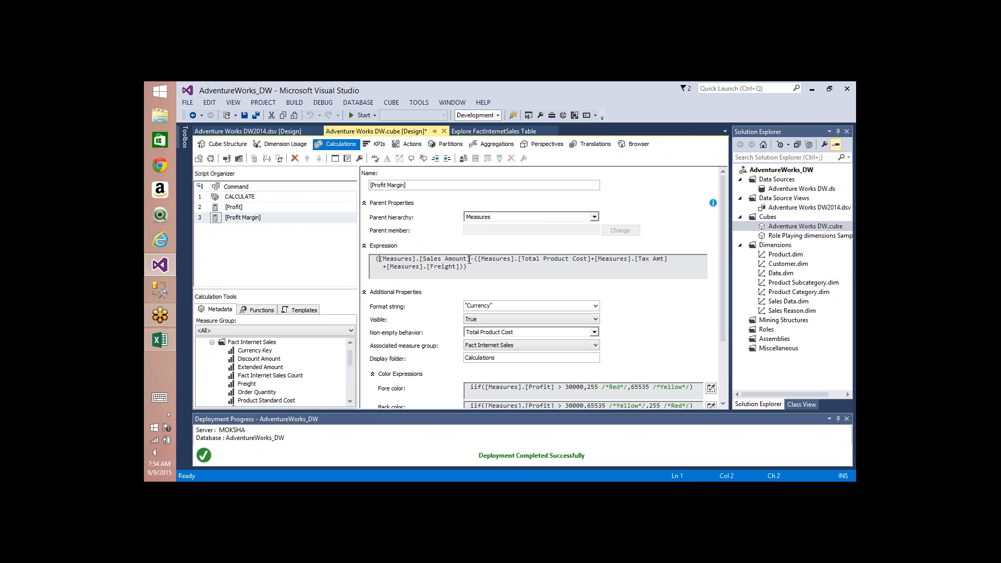
drag(471, 259, 379, 259)
key(ctrl+c)
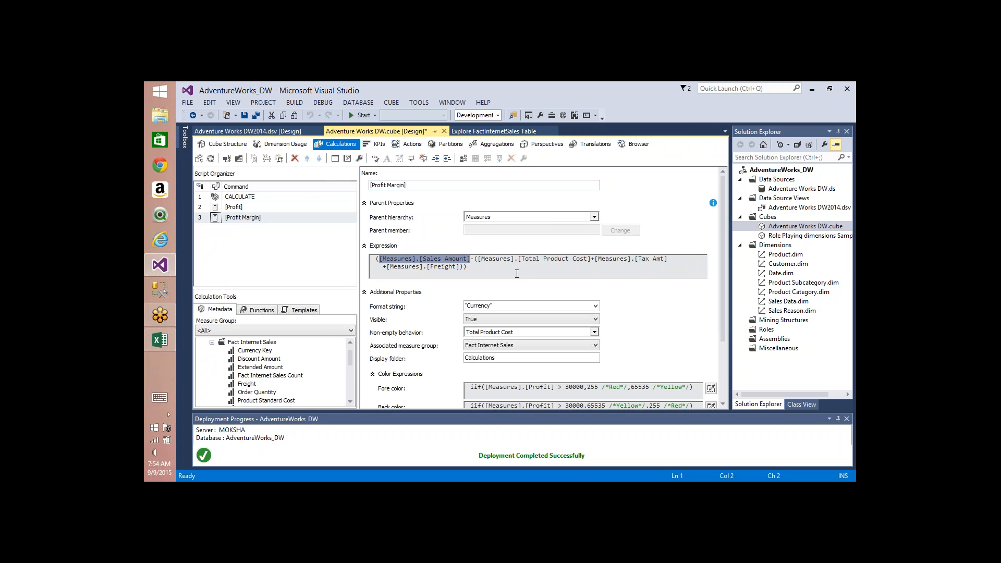
click(517, 274)
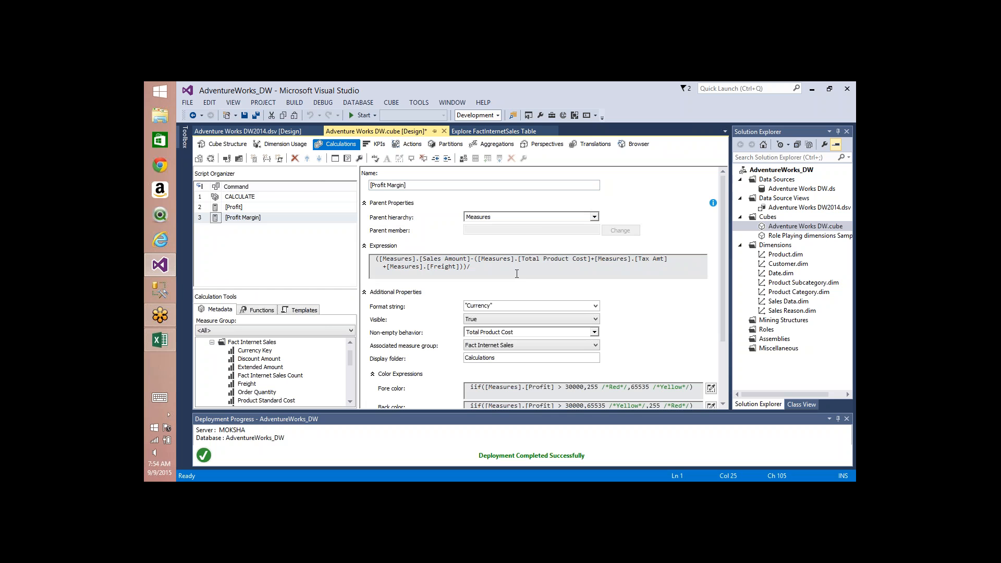
key(ctrl+v)
click(595, 306)
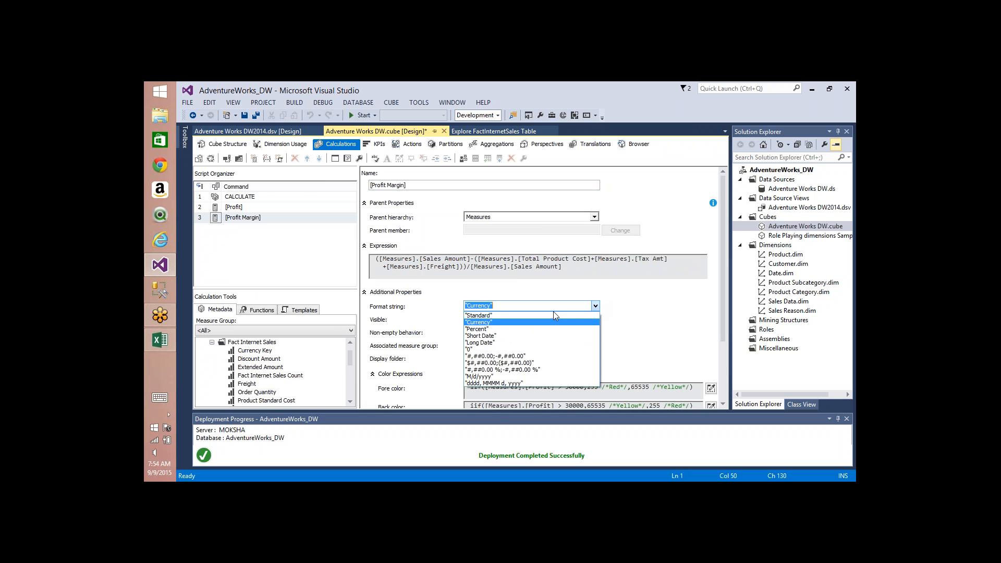
click(497, 317)
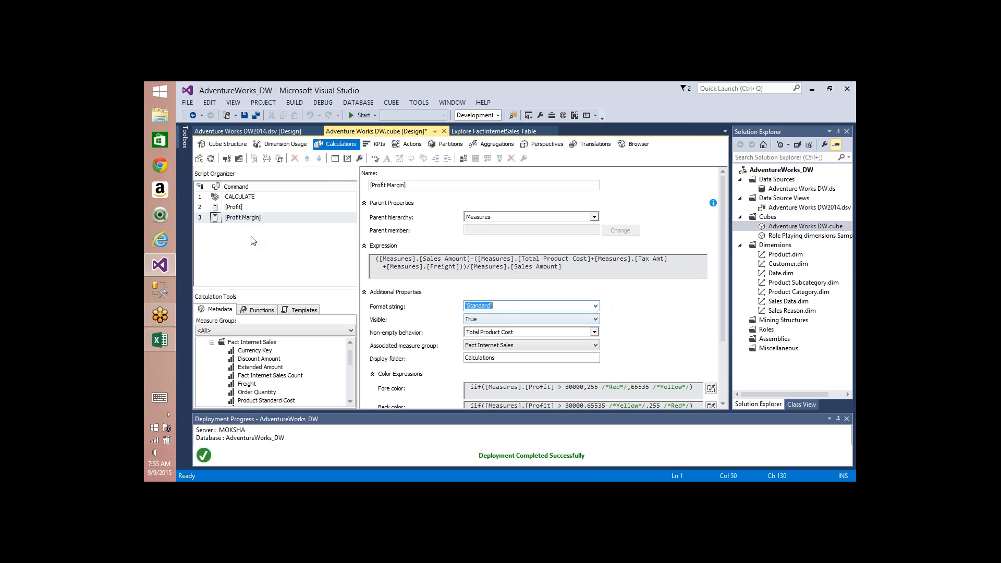
Set the threshold to 0.3 in Profit Margin's fore color and back color expressions.
click(586, 390)
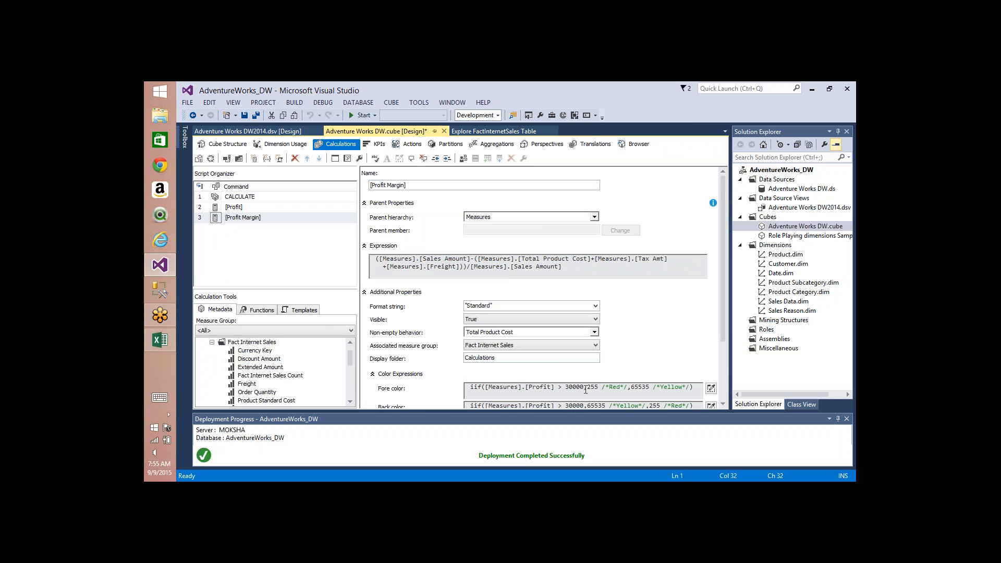
key(BackSpace)
key(BackSpace)
key(BackSpace)
key(BackSpace)
key(BackSpace)
text(0.3)
key(BackSpace)
key(BackSpace)
key(BackSpace)
key(BackSpace)
key(BackSpace)
text(0)
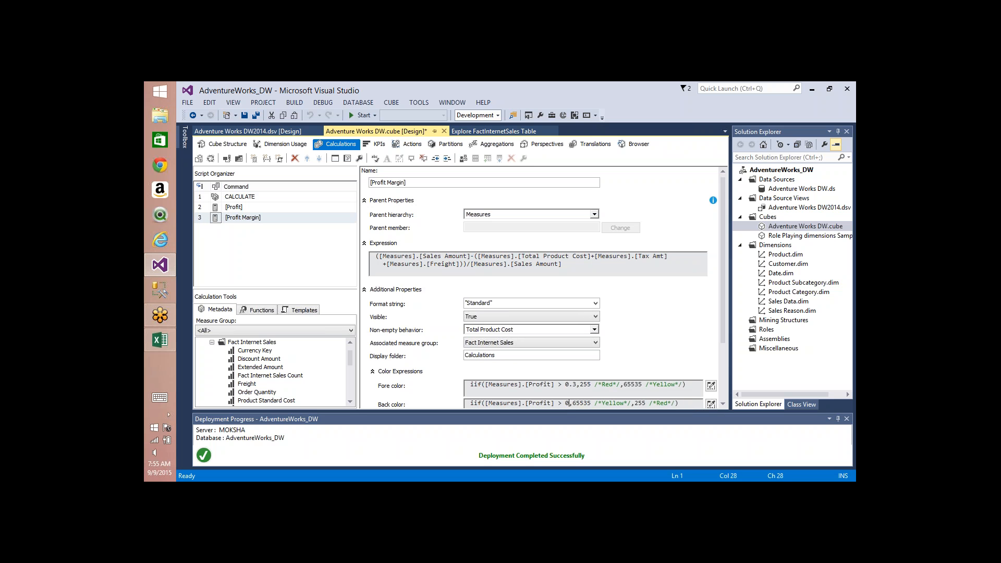
text(.3)
Build and deploy the project with the Profit Margin calculation, and dismiss the cube processing dialog without running it.
click(211, 158)
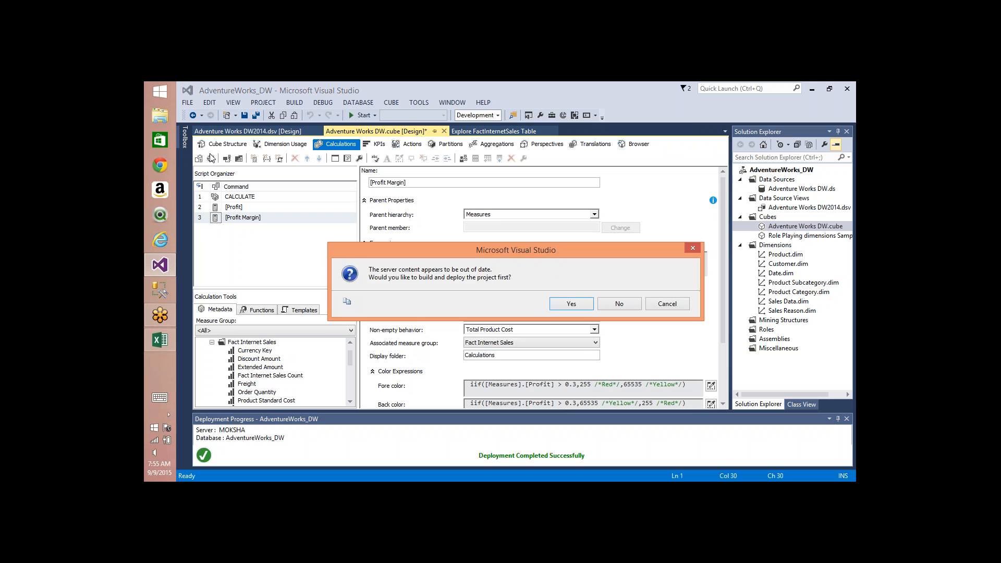
key(Return)
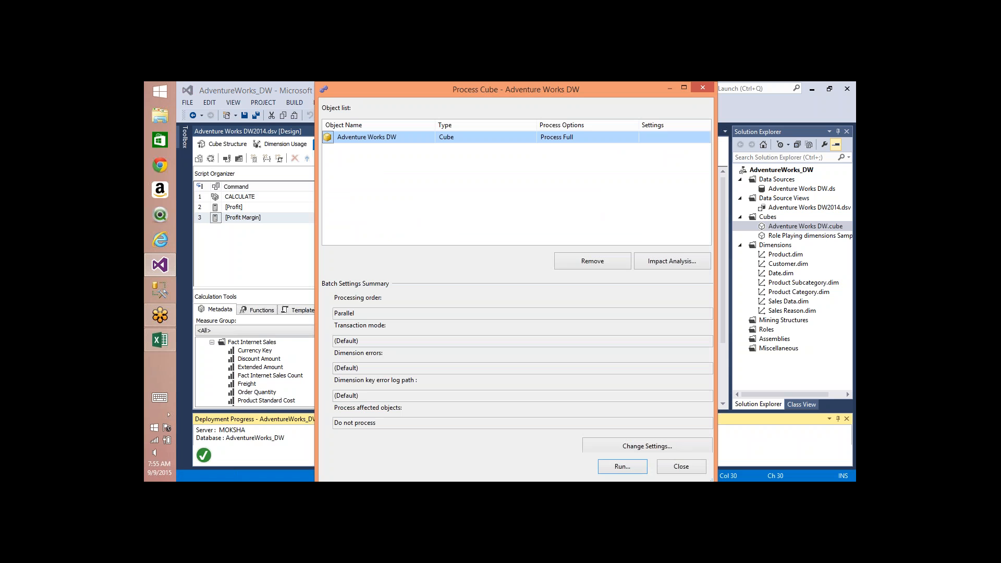
click(680, 467)
Switch to Excel, refresh the PivotTable and add Profit Margin from the Calculations folder to its values.
key(alt+Tab)
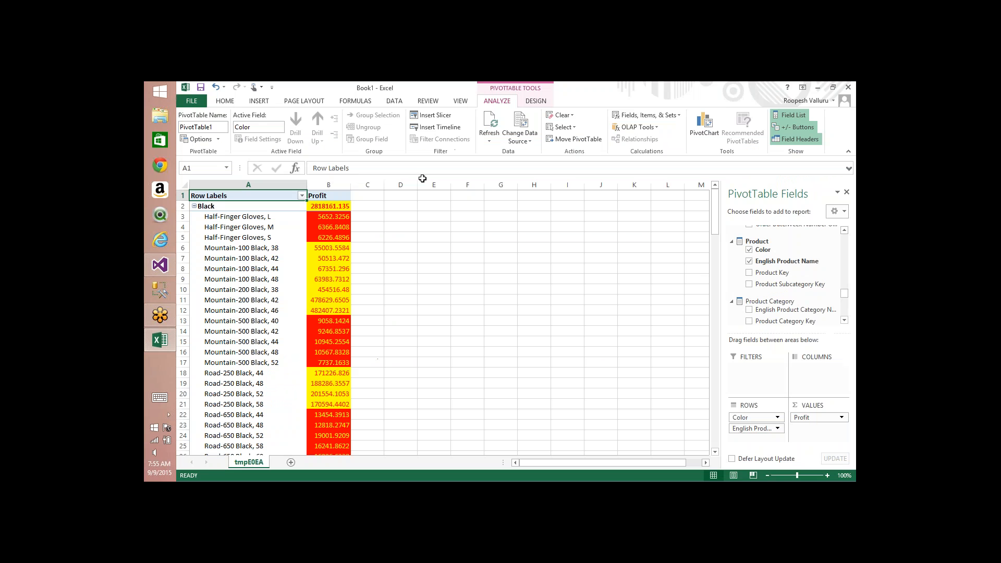
click(491, 123)
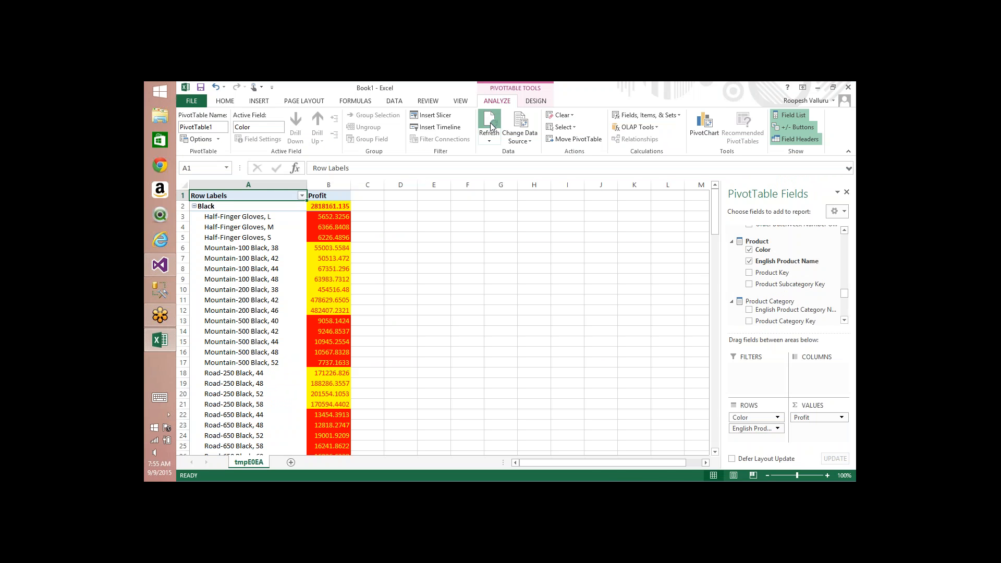
click(846, 247)
click(846, 245)
click(846, 246)
click(846, 245)
click(845, 245)
click(845, 245)
click(846, 246)
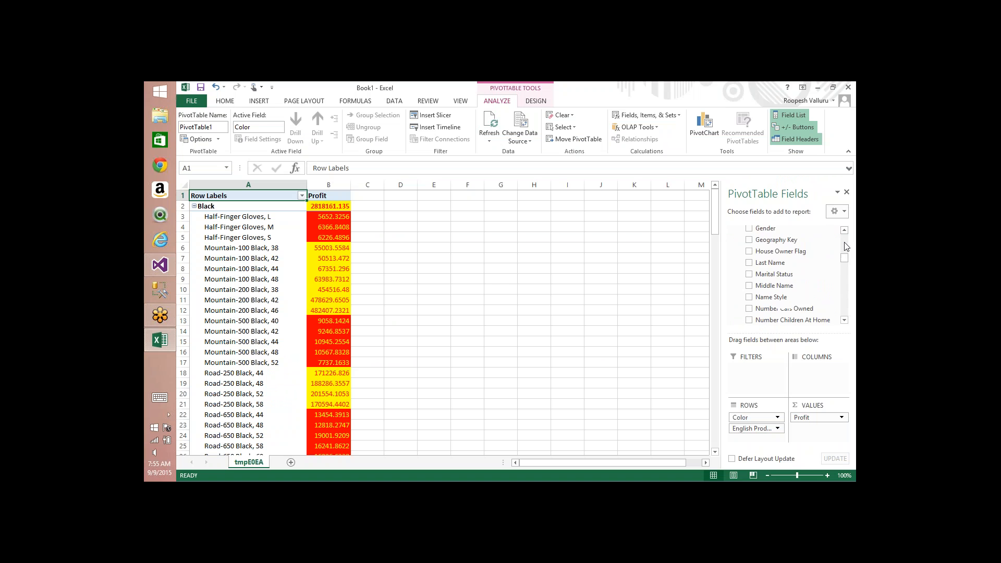
click(845, 243)
click(845, 243)
click(845, 243)
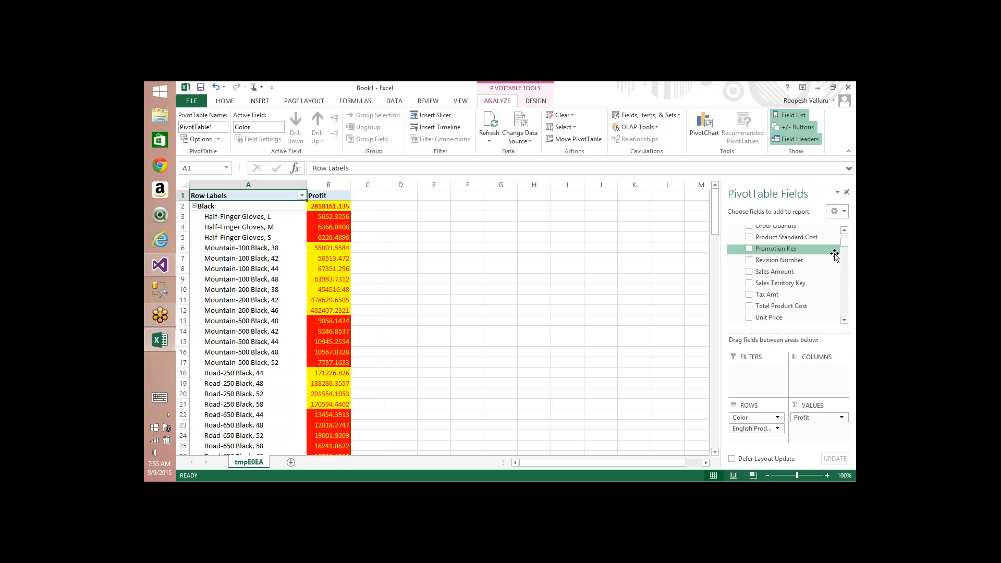
click(846, 263)
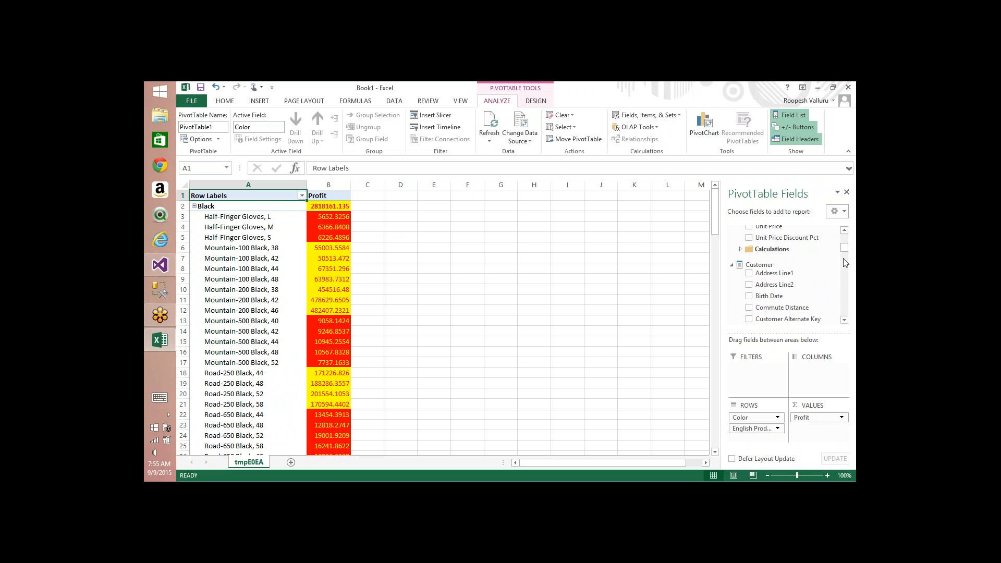
click(741, 250)
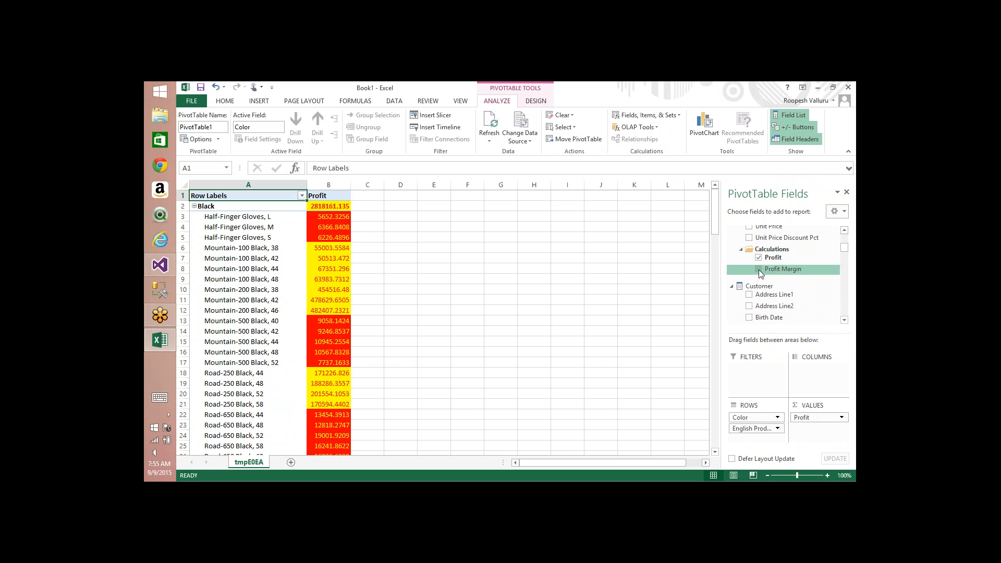
click(759, 269)
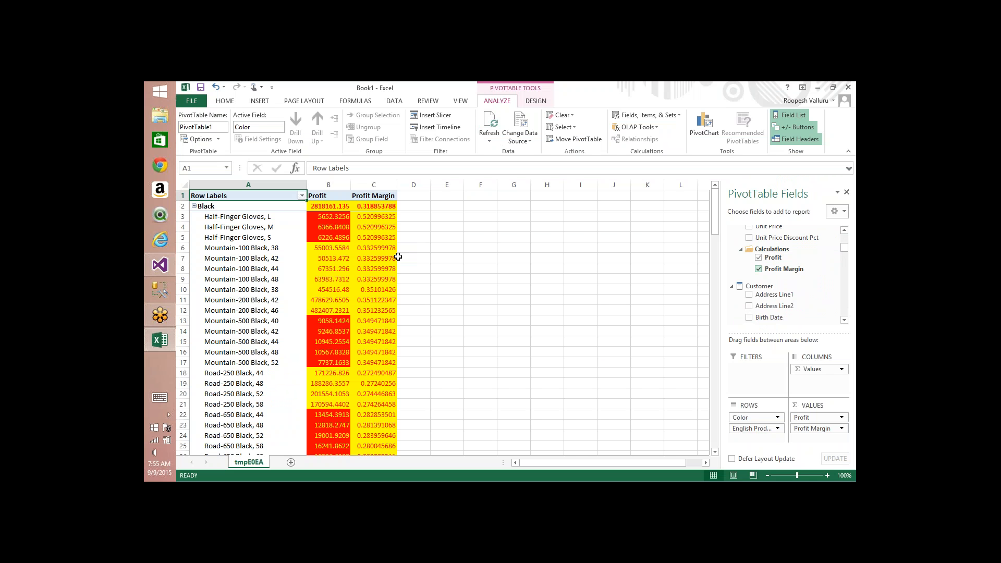
Check the Profit Margin values and their cell colors across the products in the PivotTable.
click(363, 219)
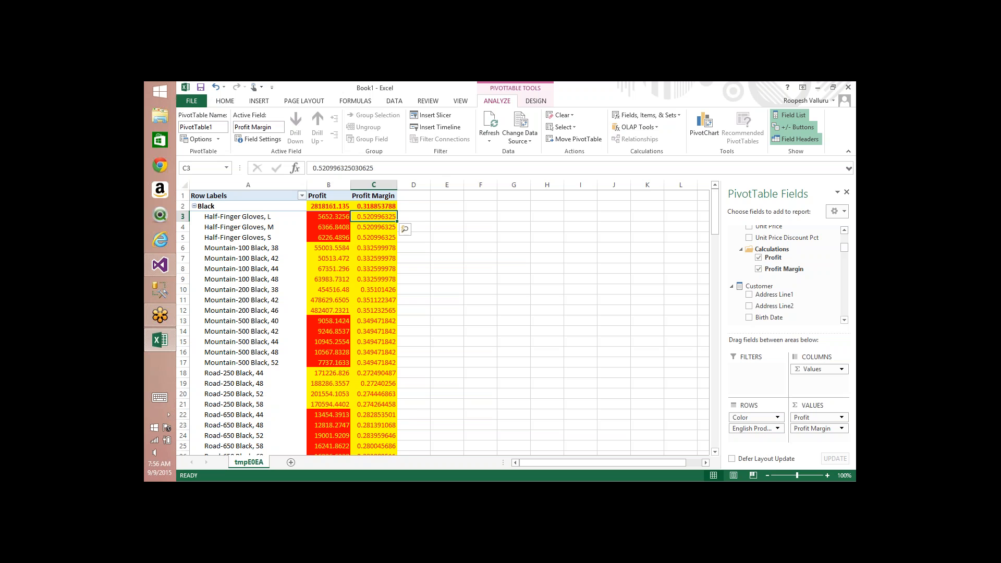
click(371, 405)
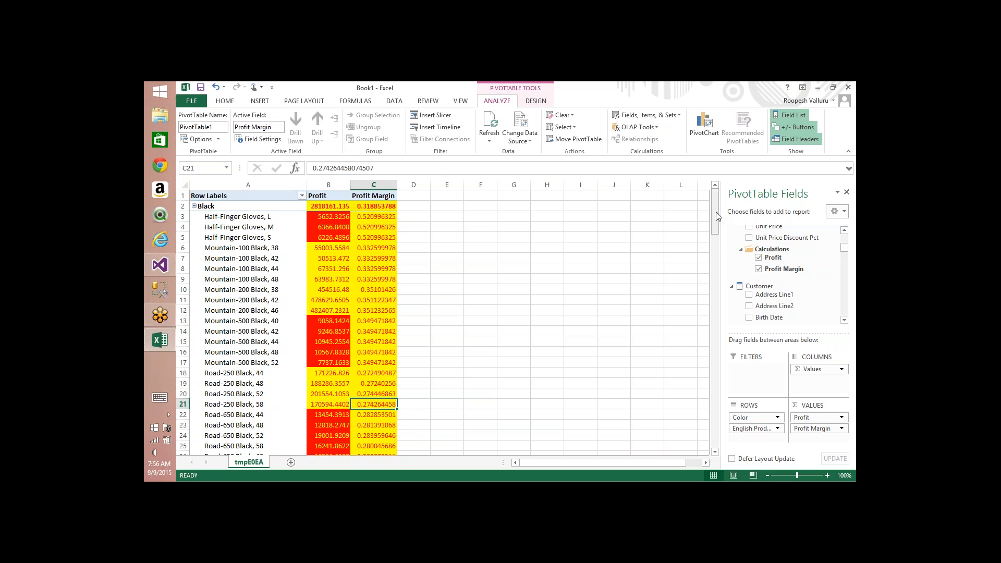
drag(716, 215, 724, 359)
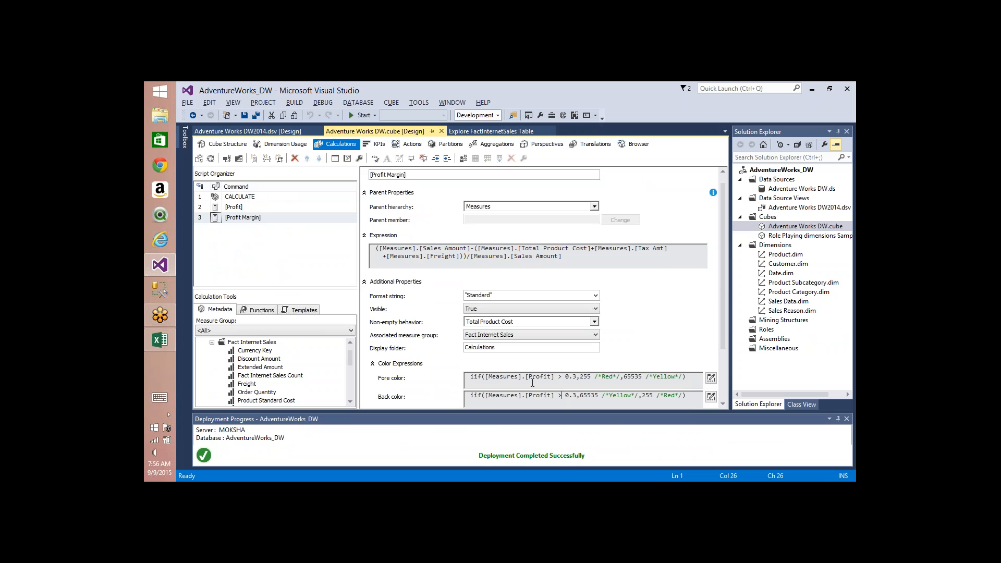
Make Profit Margin's fore color and back color expressions test [Measures].[Profit Margin] instead of [Measures].[Profit].
text(Margin)
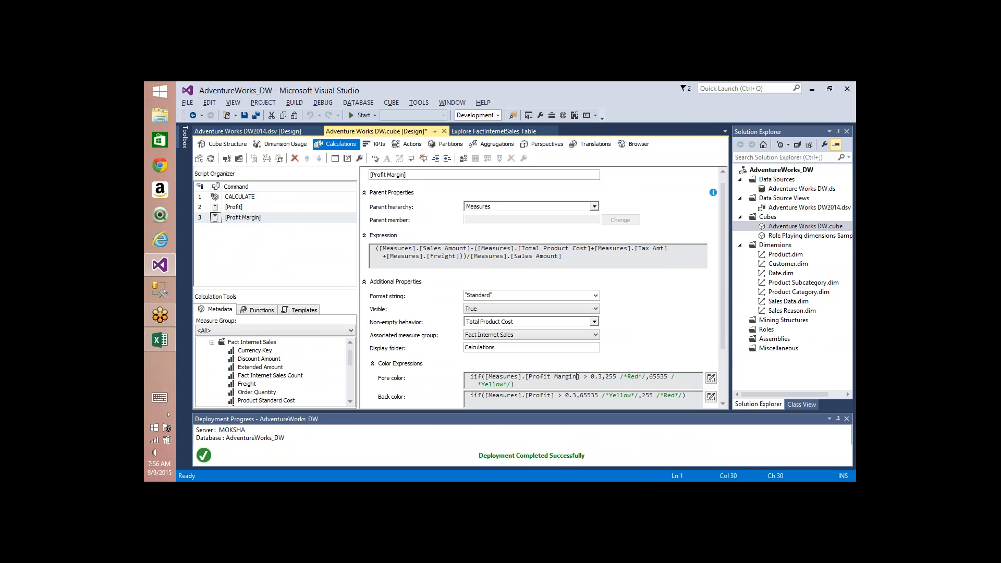
click(552, 397)
text(Margin)
Redeploy the project with the corrected color expressions, skip processing the cube, and switch to the Excel PivotTable.
click(210, 159)
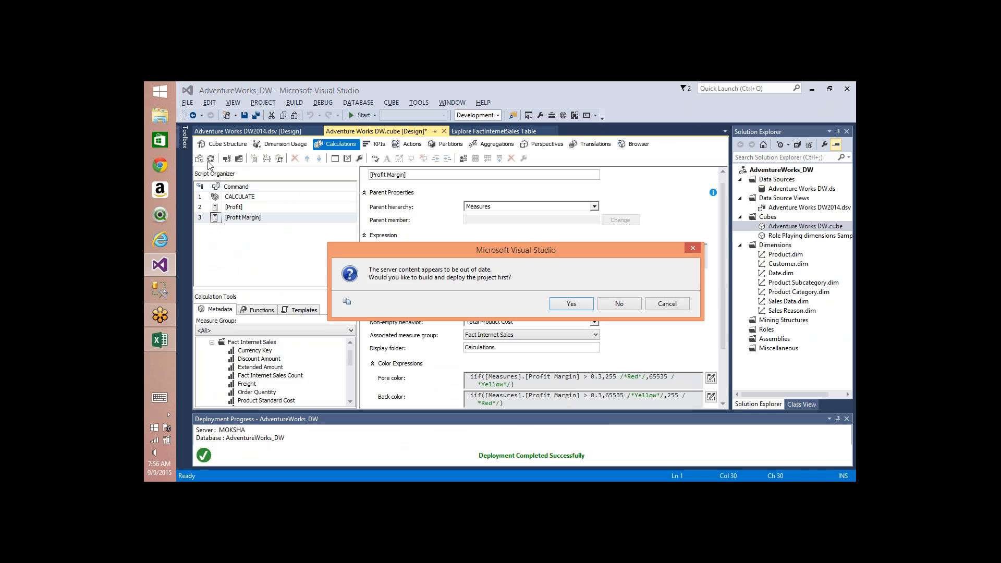
key(Return)
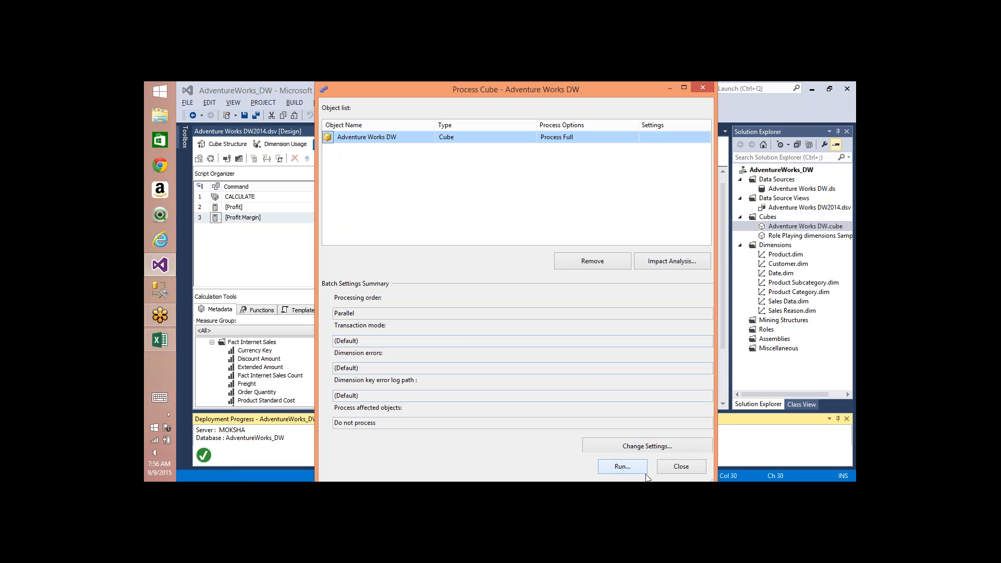
click(681, 466)
key(alt+Tab)
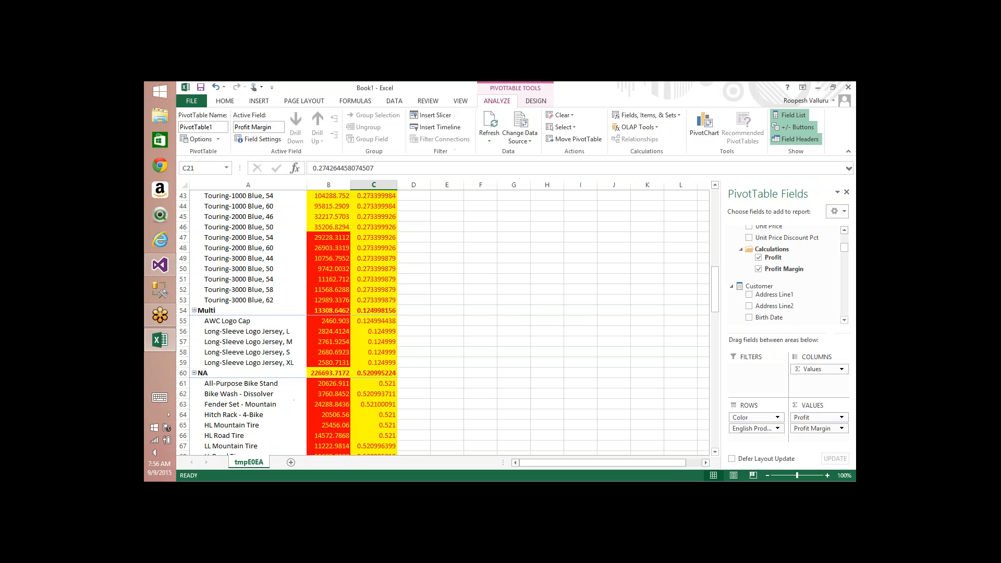
Refresh the PivotTable to apply the corrected color expressions, and remove Color from its rows.
click(491, 125)
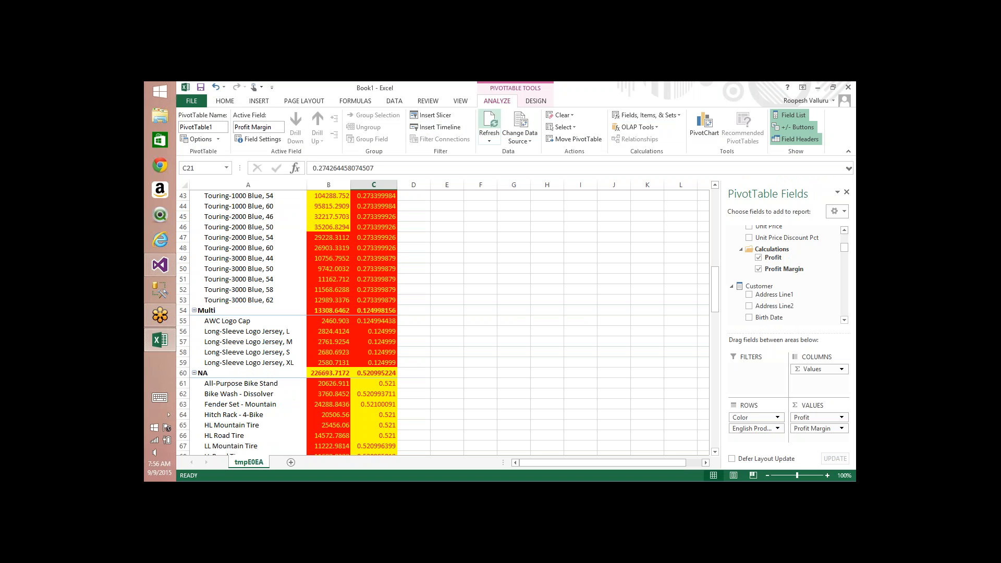
click(372, 278)
key(alt+Tab)
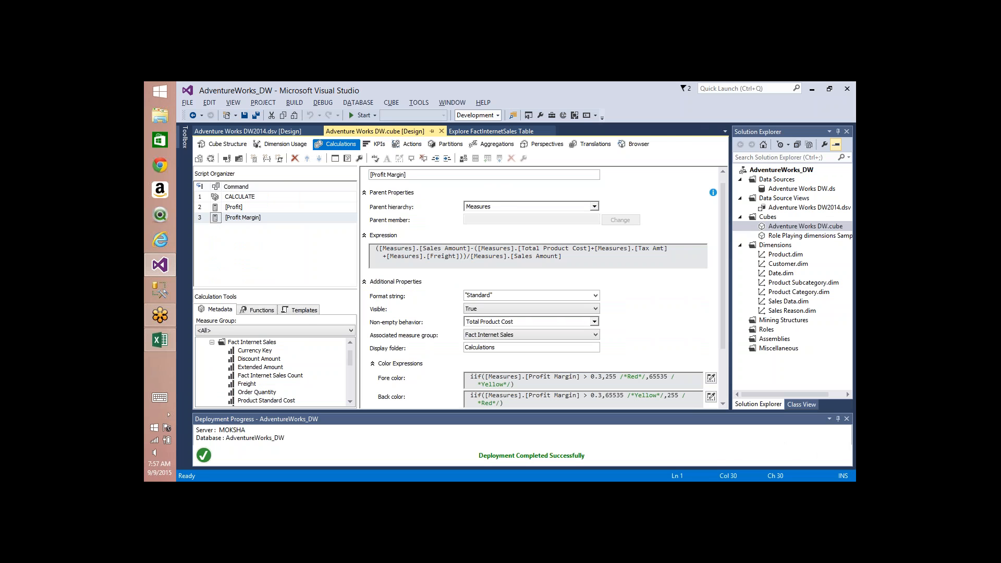
key(alt+Tab)
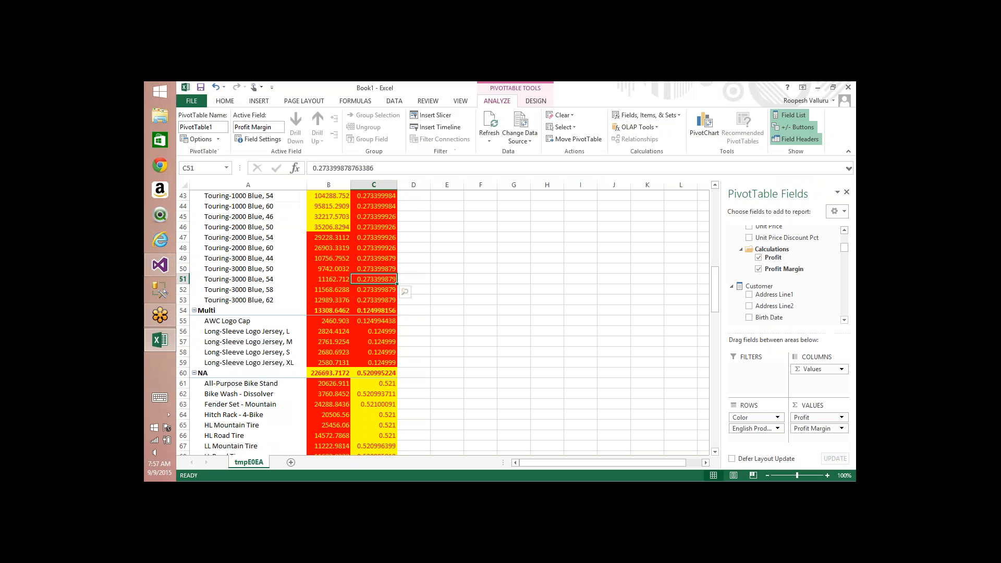
key(alt)
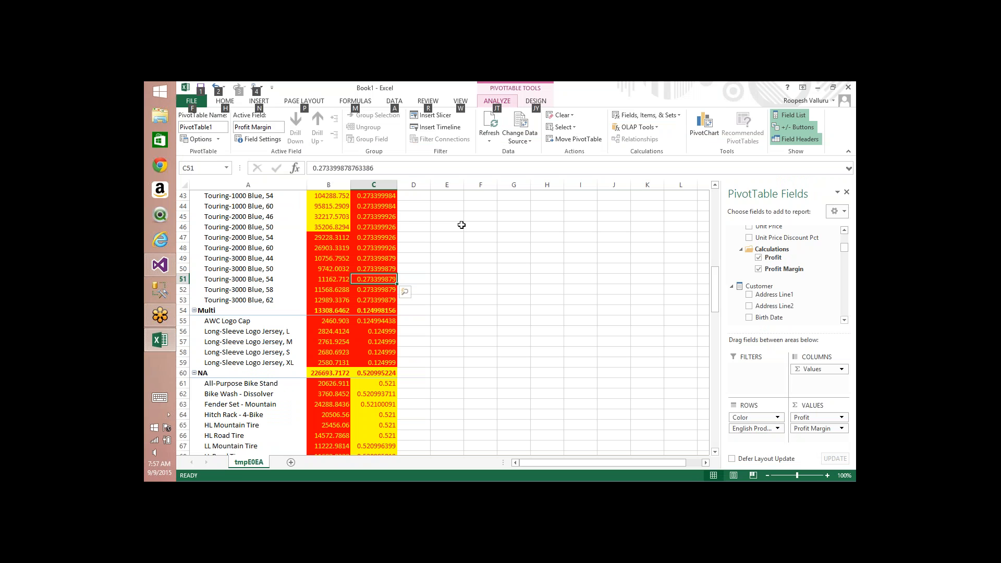
key(alt)
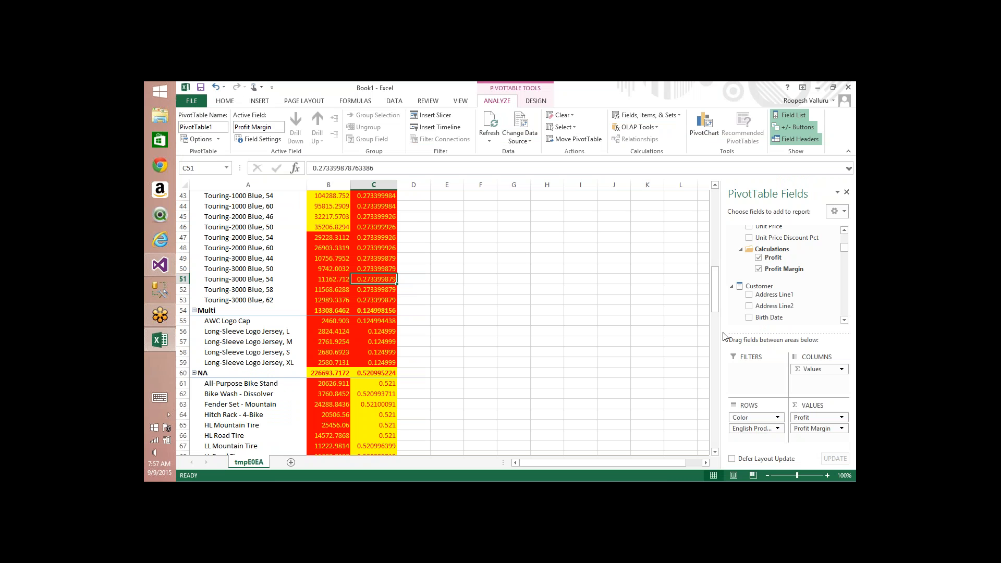
drag(756, 421, 772, 297)
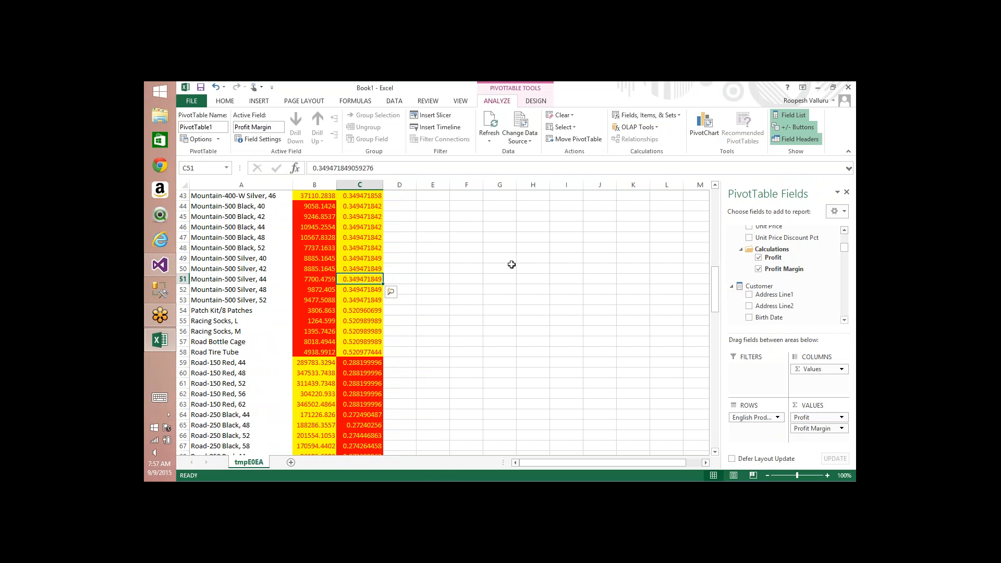
Switch to Visual Studio and add a new named set to the cube's calculations.
key(alt+Tab)
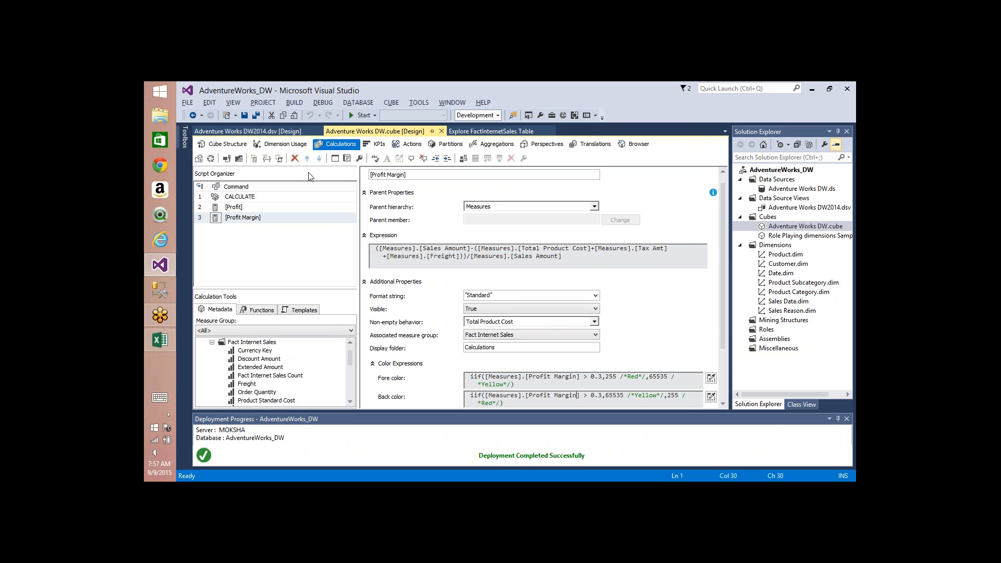
click(268, 159)
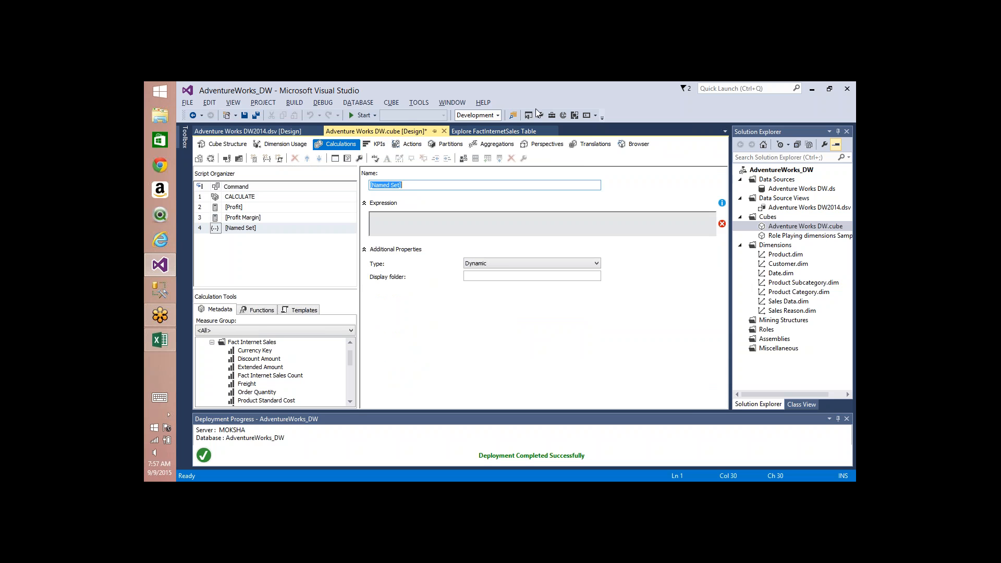
click(596, 115)
mouse_move(574, 176)
mouse_down()
mouse_move(563, 207)
mouse_move(575, 176)
mouse_move(502, 268)
mouse_up()
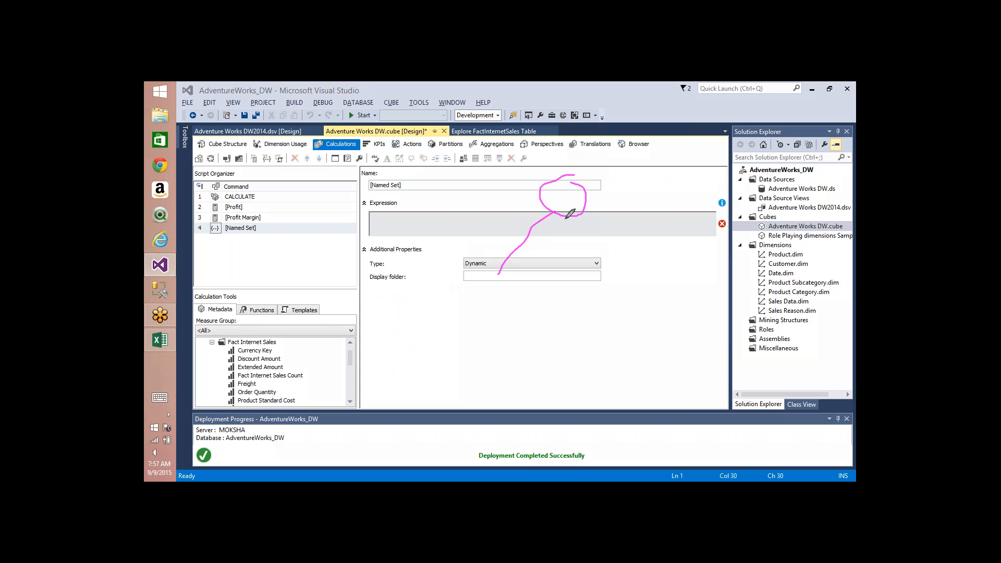
drag(552, 209, 582, 300)
drag(554, 211, 657, 282)
mouse_move(591, 297)
mouse_down()
mouse_move(592, 315)
mouse_move(576, 305)
mouse_move(630, 330)
mouse_up()
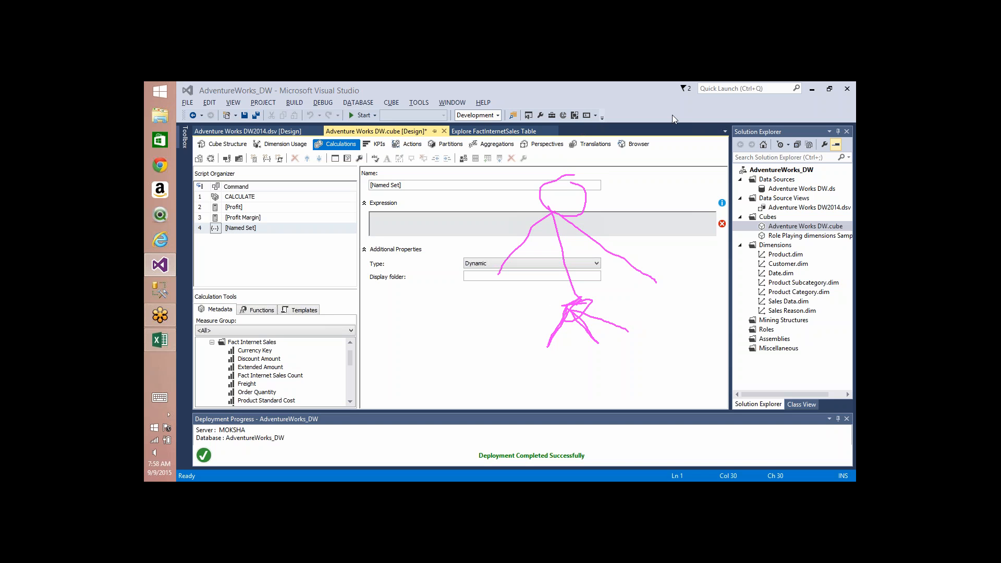
key(Escape)
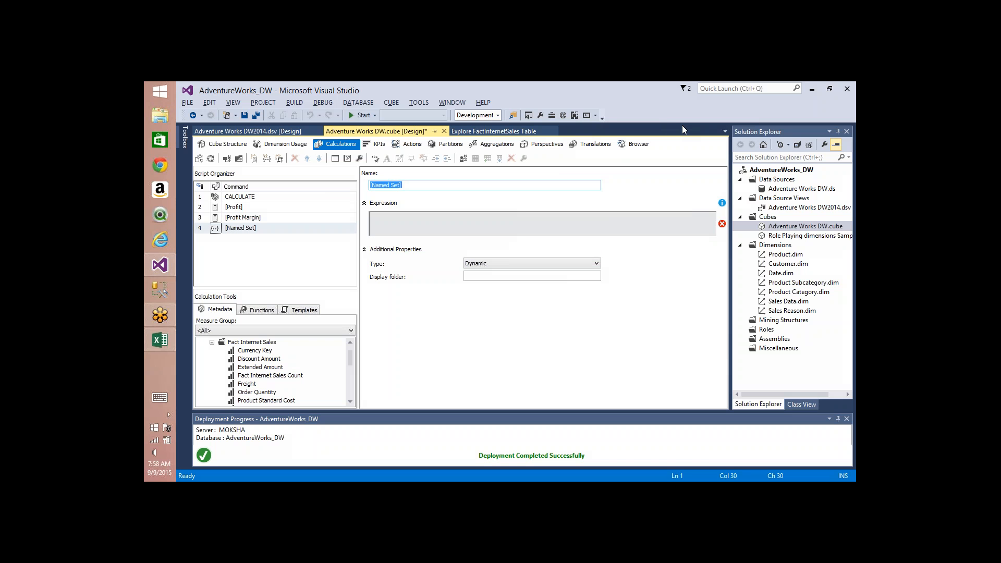
Name the new set [Years] and start its expression with an empty pair of braces {}.
click(432, 187)
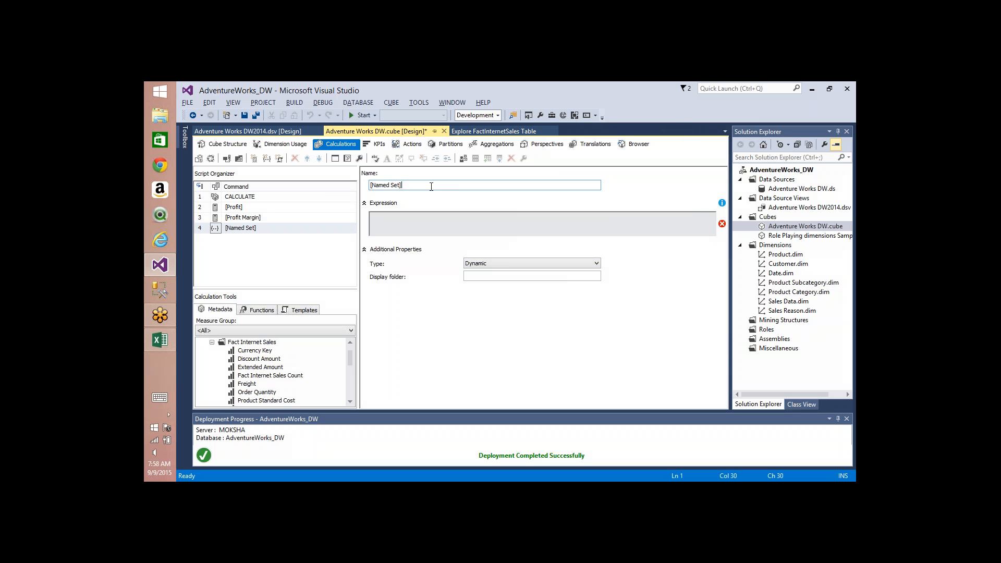
key(ctrl+a)
text([Years)
click(442, 228)
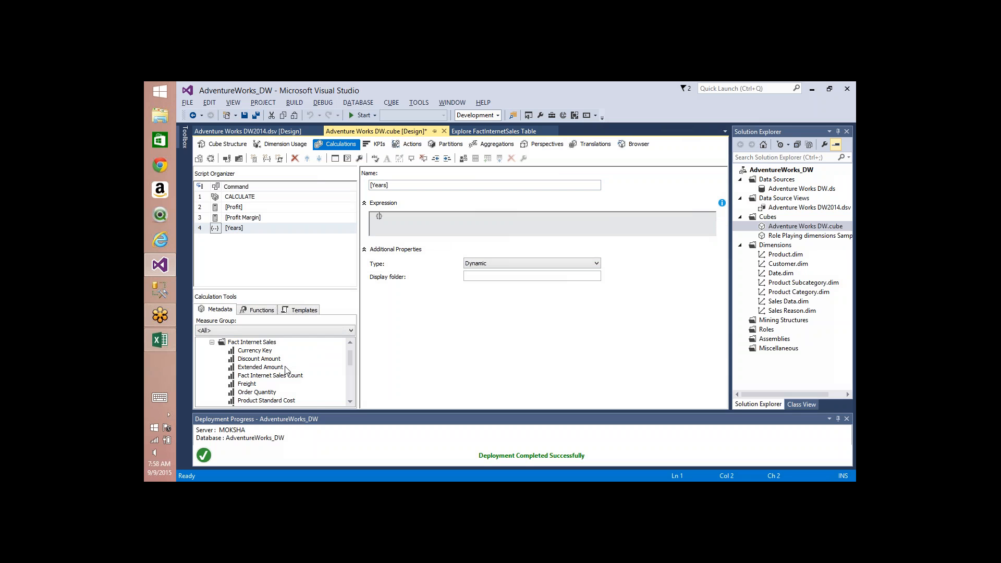
Reconnect to the cube metadata and insert the 2007 member of Due Date's Calendar Year inside the set expression's braces.
click(212, 343)
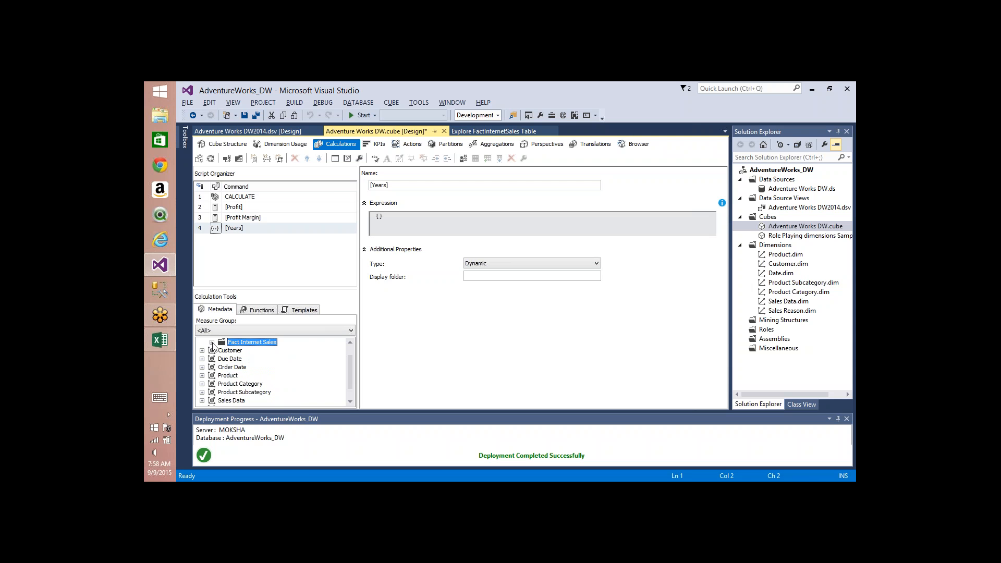
click(202, 359)
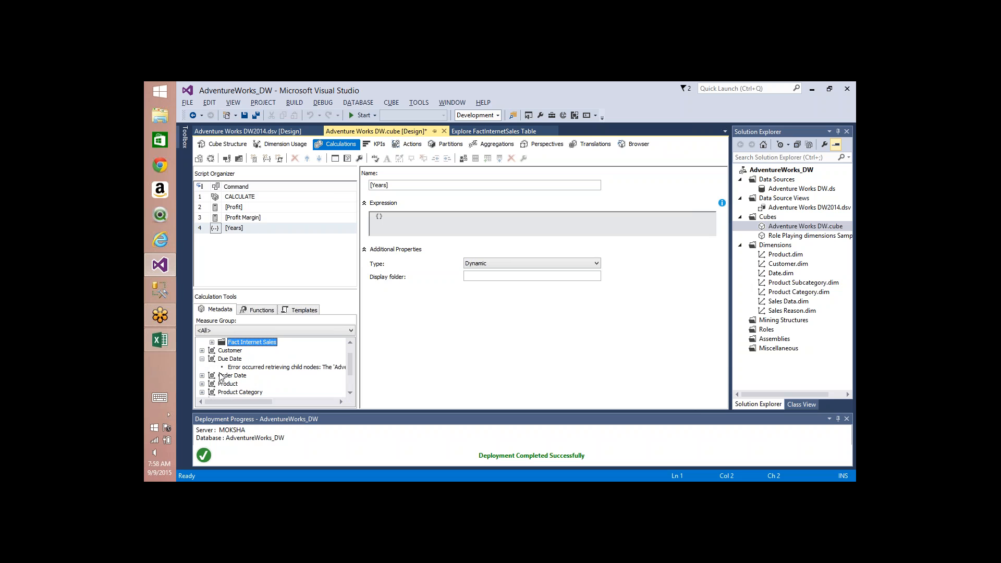
click(226, 161)
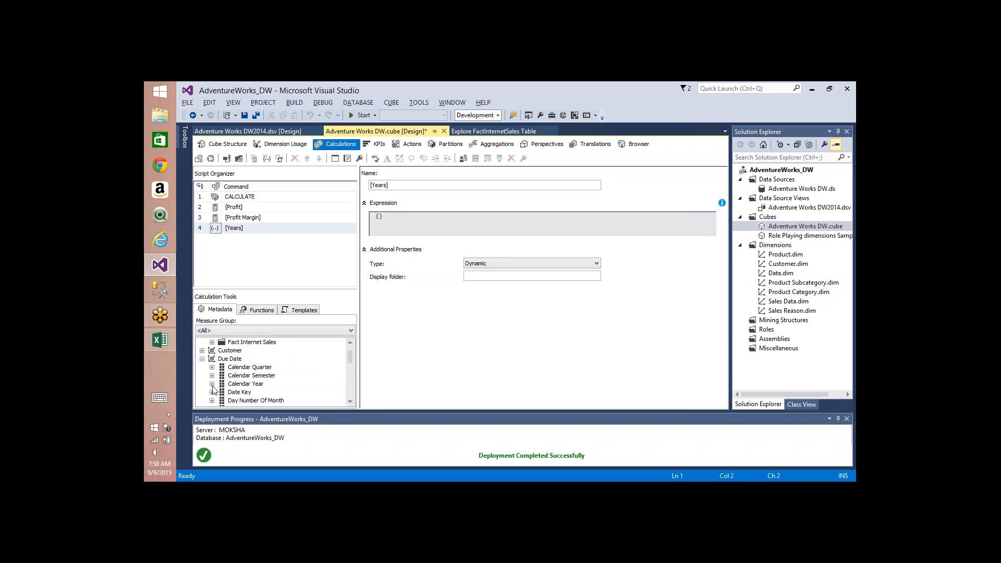
click(212, 384)
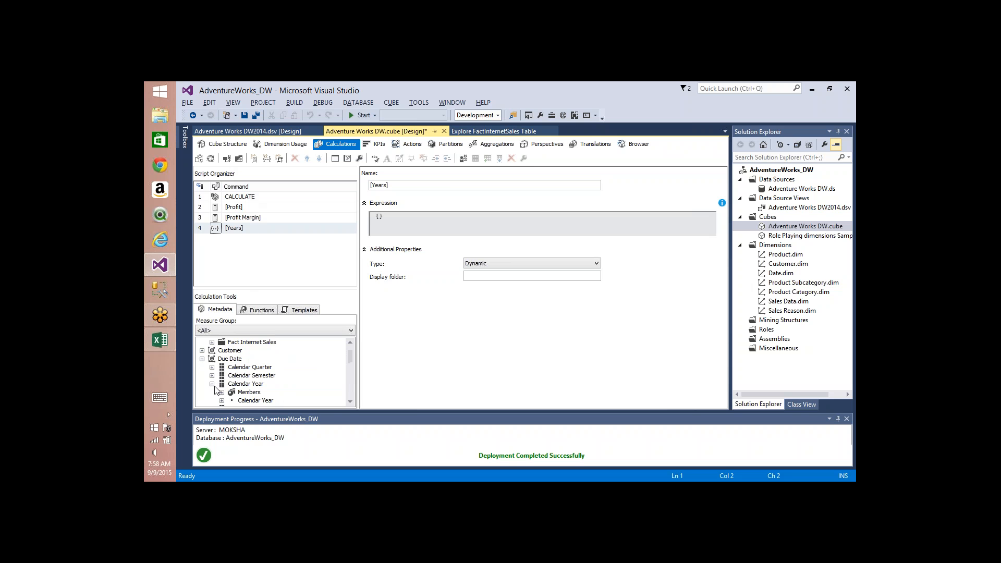
click(221, 400)
click(256, 376)
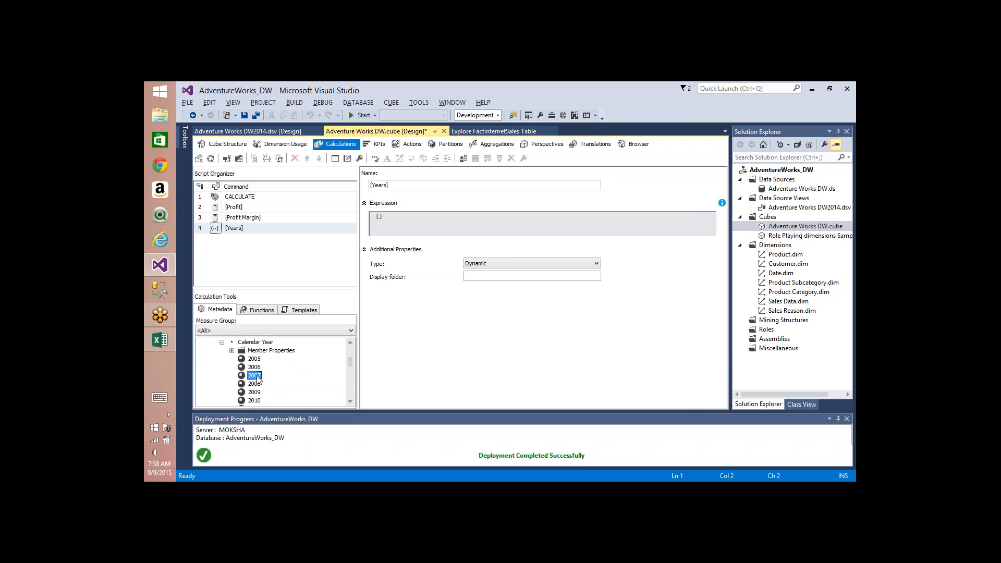
drag(257, 379, 381, 216)
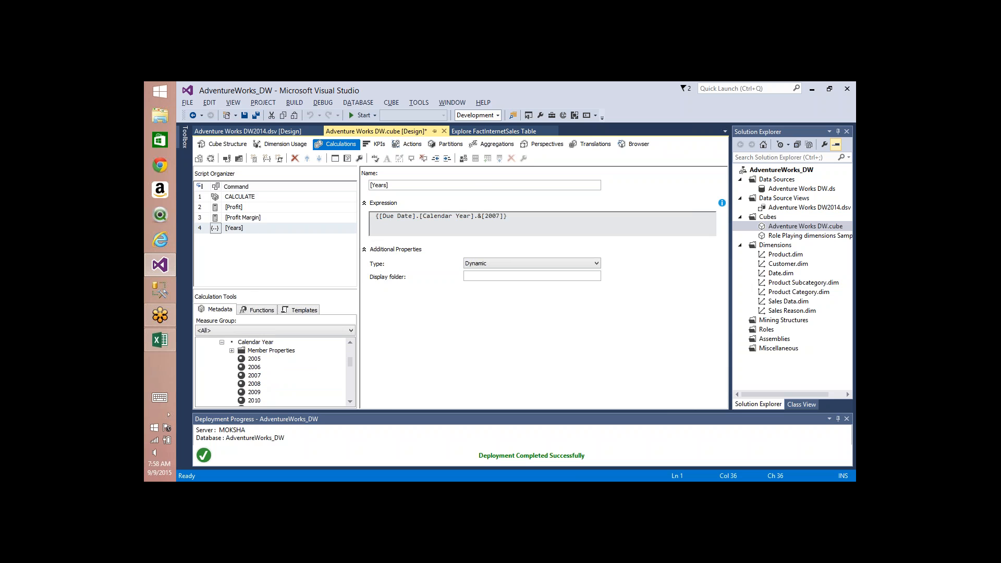
Append Due Date's Calendar Year members 2008 and 2009 to the set expression, separated by commas.
text(,)
drag(254, 384, 511, 217)
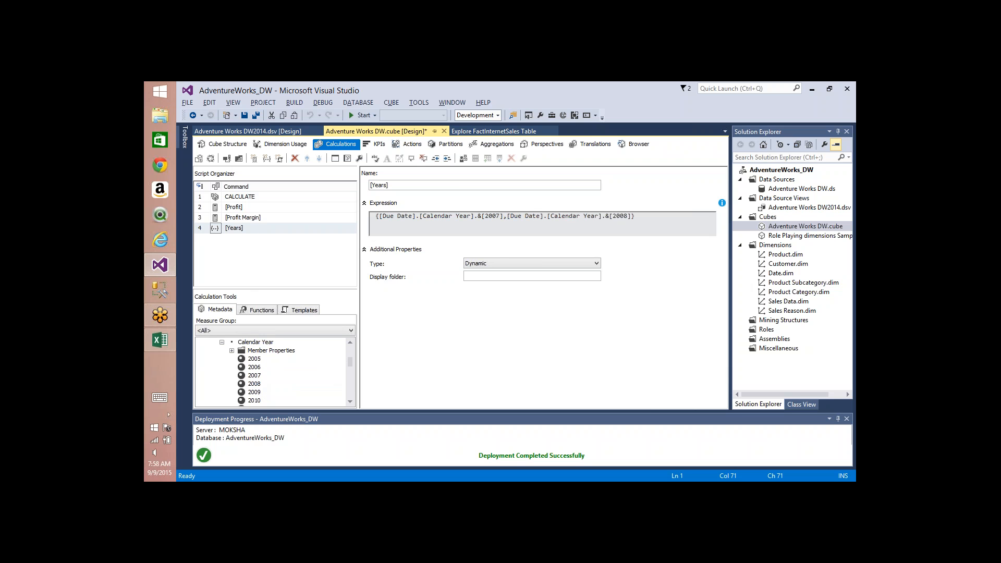
text(,)
click(255, 394)
drag(255, 397, 636, 216)
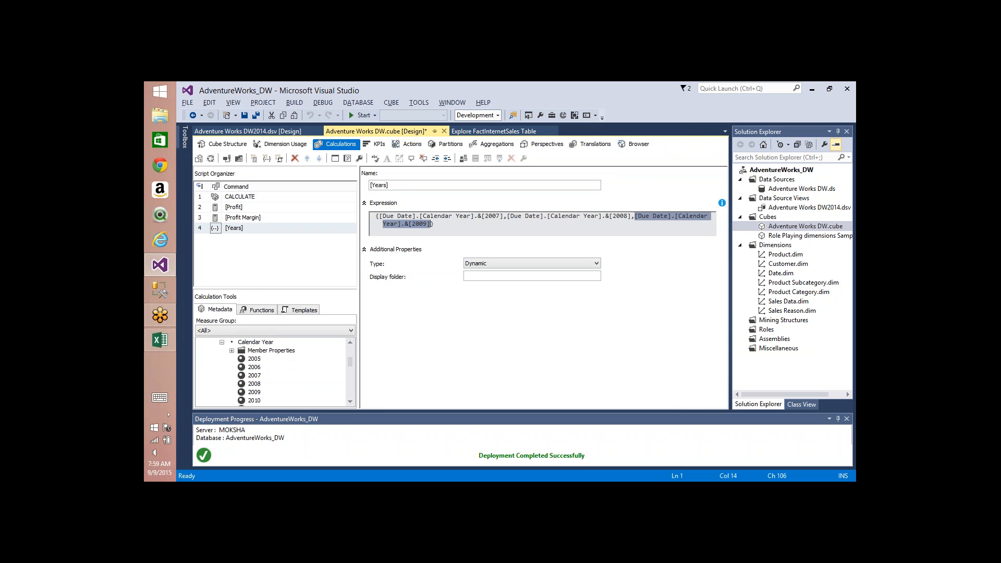
Set the Years set's type to Static and its display folder to Sets.
click(567, 266)
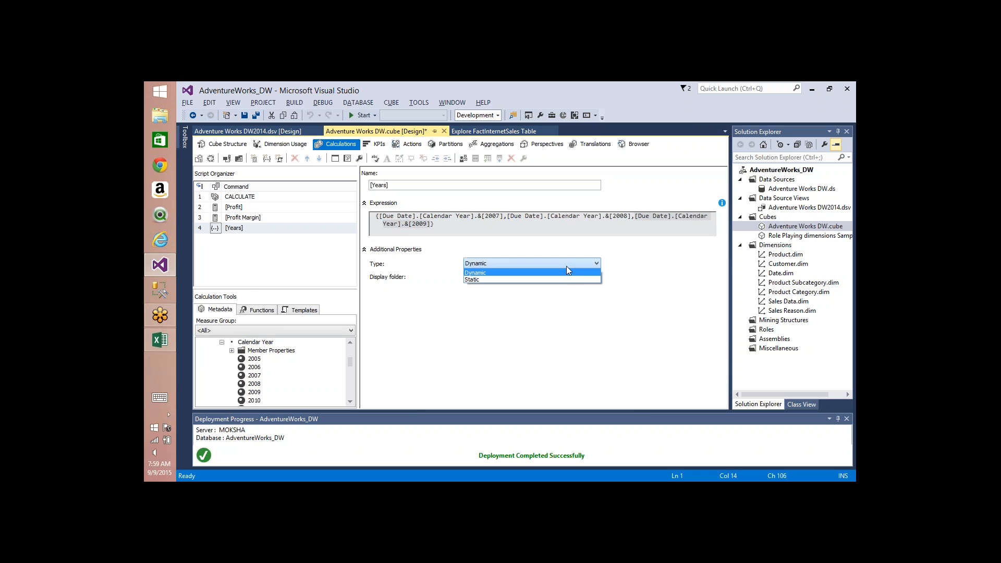
click(508, 279)
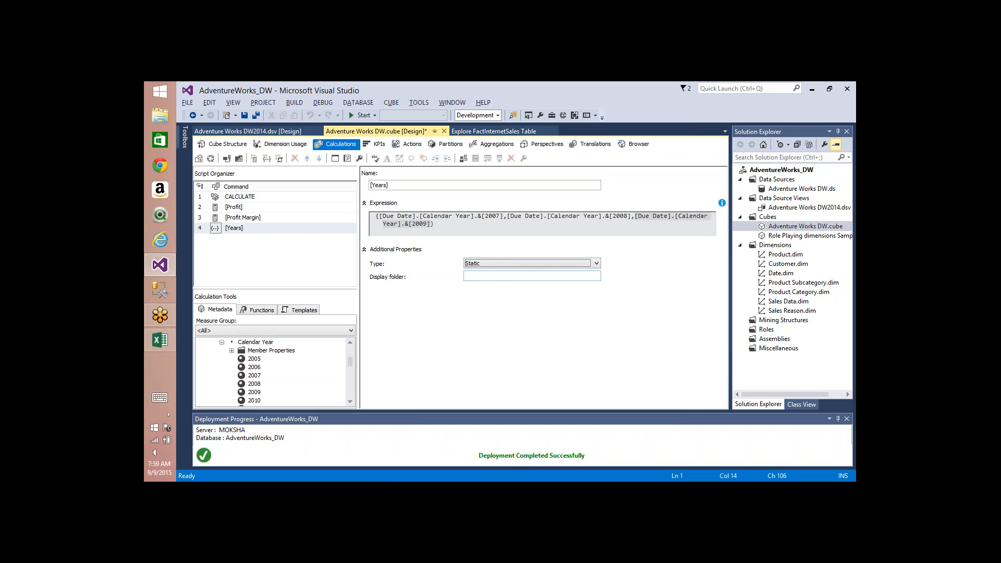
click(491, 276)
text(Sets)
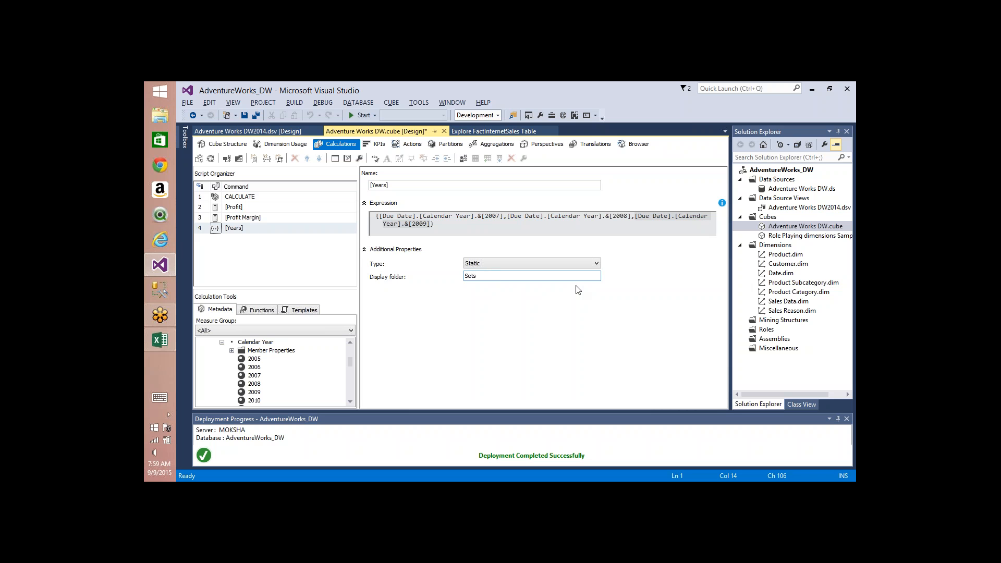
Build and deploy the project with the Years named set, and skip processing the cube.
click(211, 160)
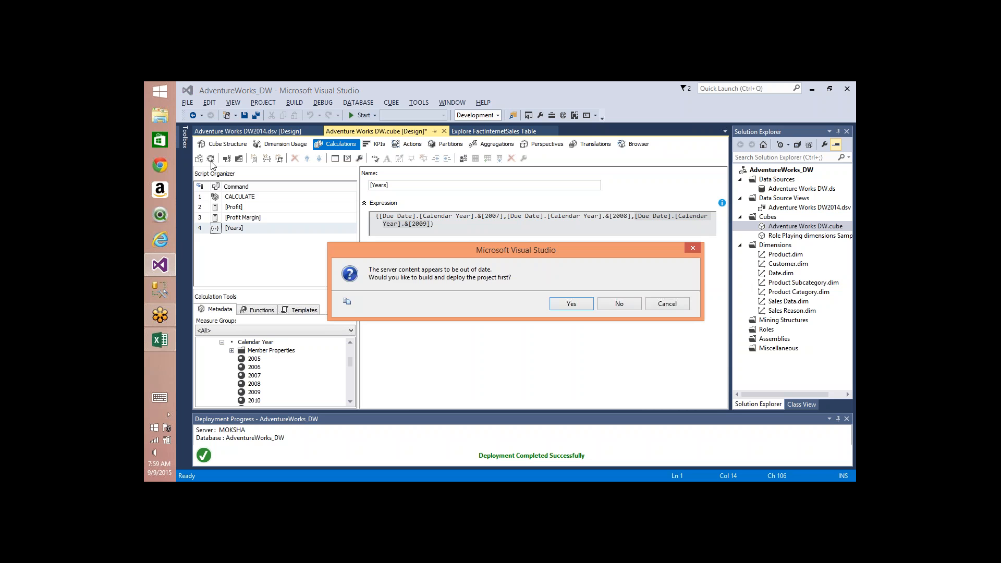
key(Return)
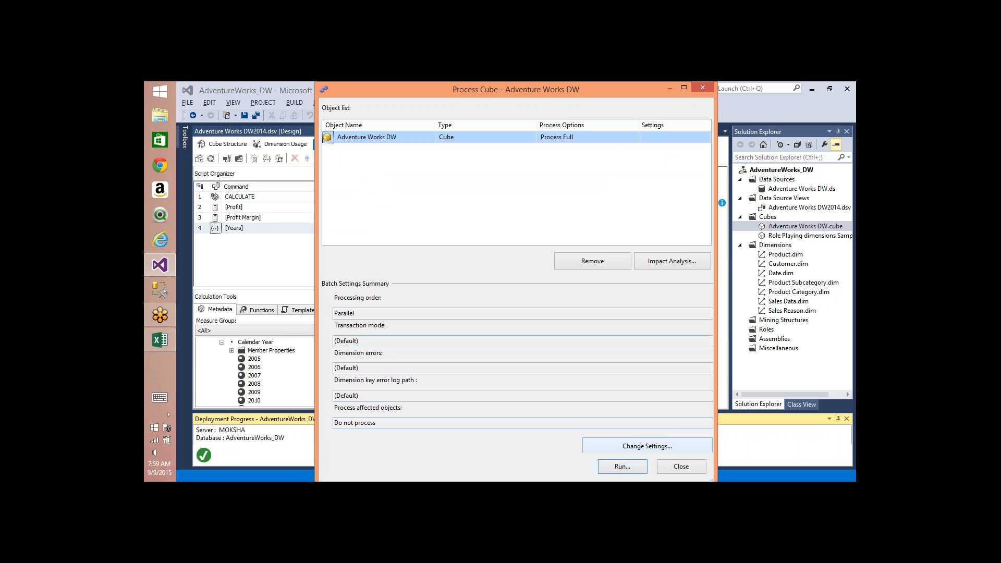
click(675, 465)
Switch to Excel, refresh the PivotTable and expand the Sets folder under Due Date in its field list.
key(alt+Tab)
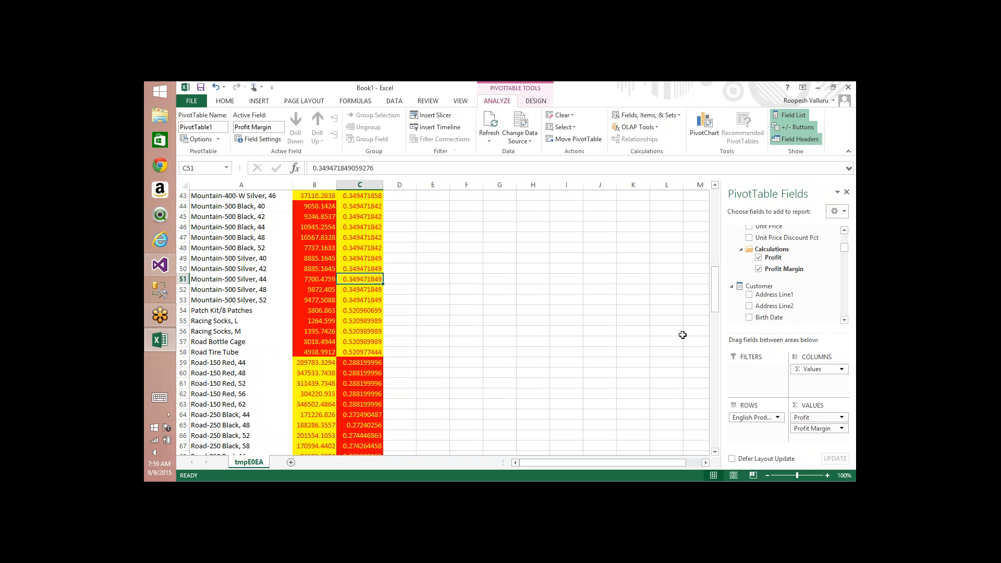
click(498, 128)
click(735, 267)
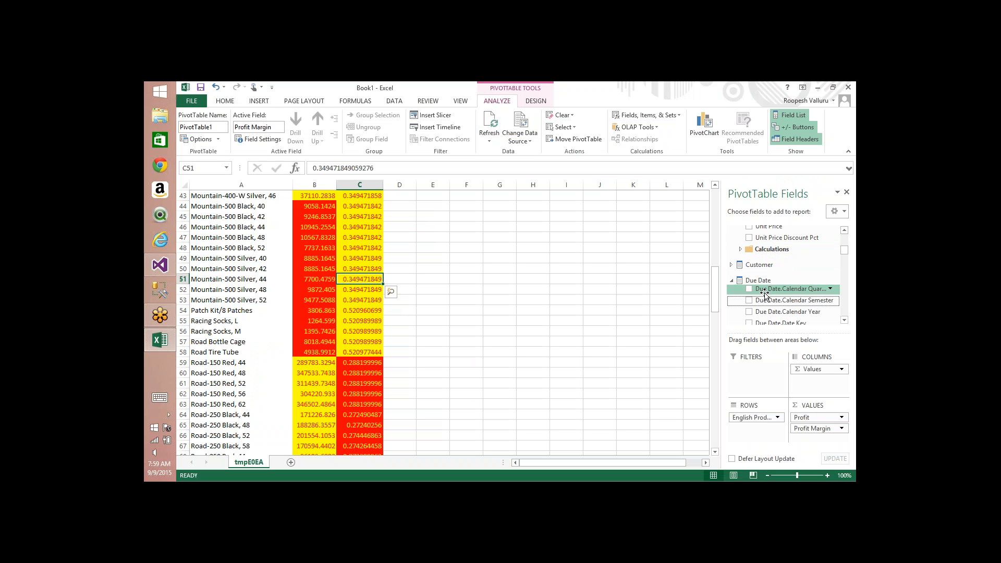
scroll(765, 293, down, 5)
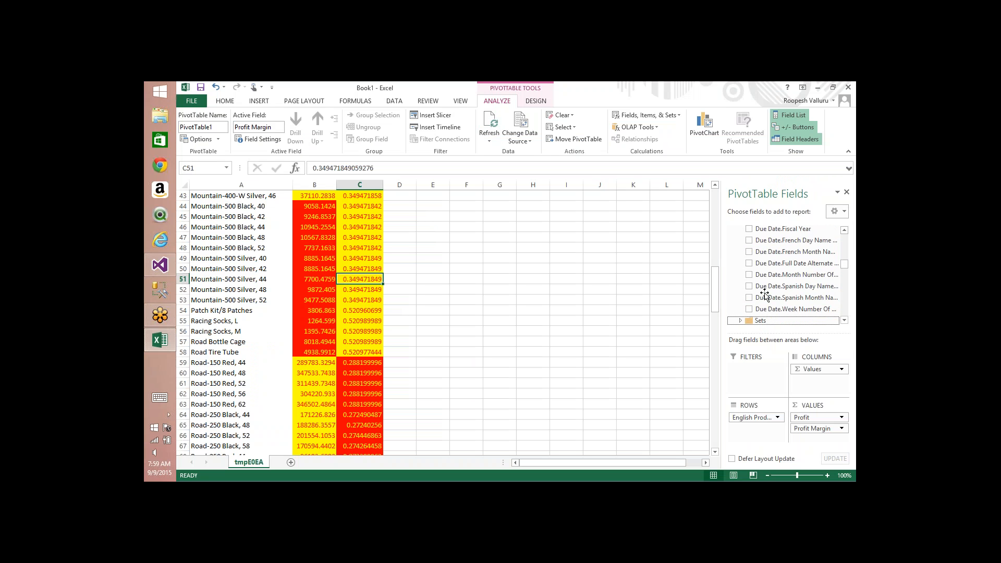
scroll(761, 298, down, 3)
click(741, 305)
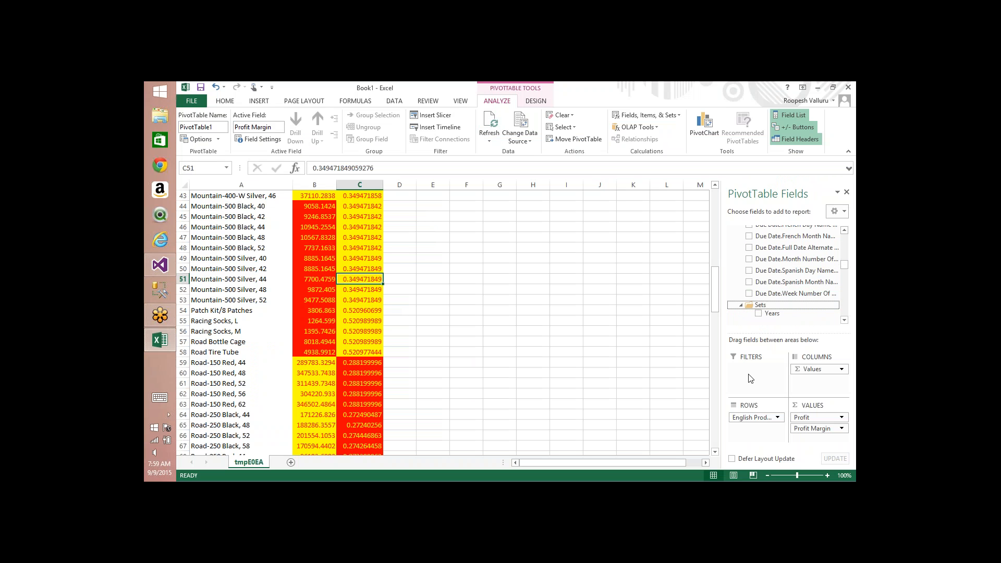
Replace English Product Name in the PivotTable's rows with the Years set and check the result from the first row.
click(748, 417)
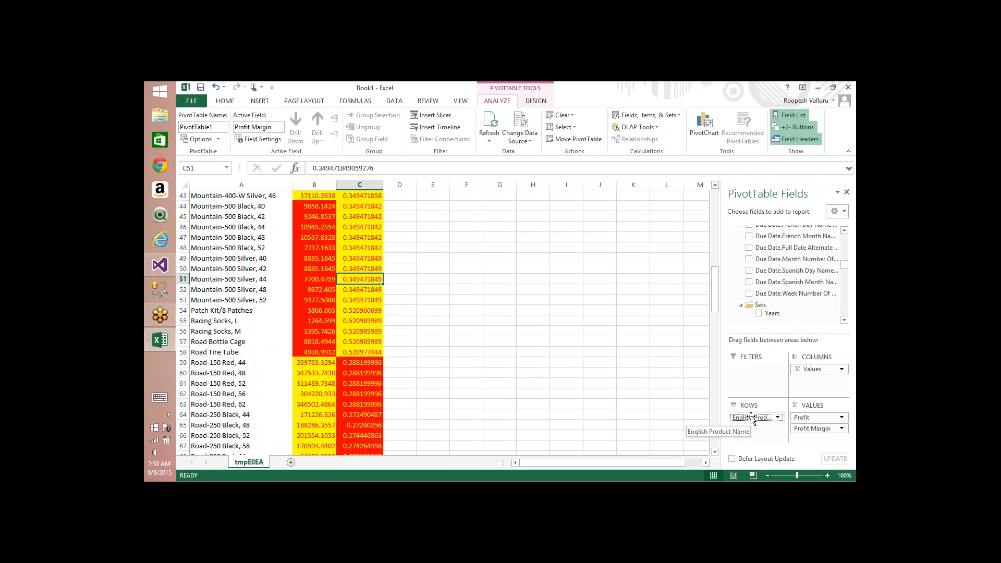
drag(753, 417, 791, 284)
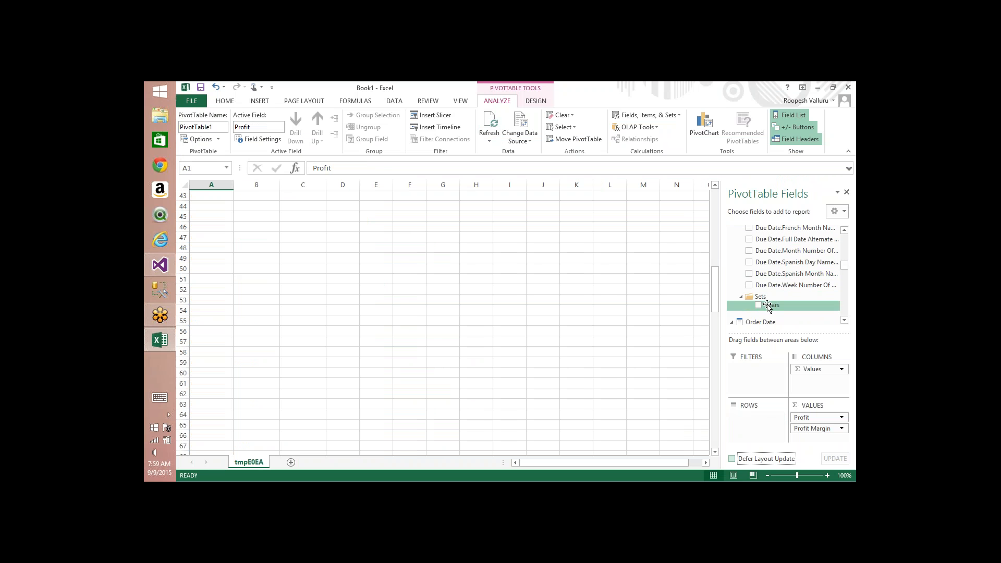
click(759, 306)
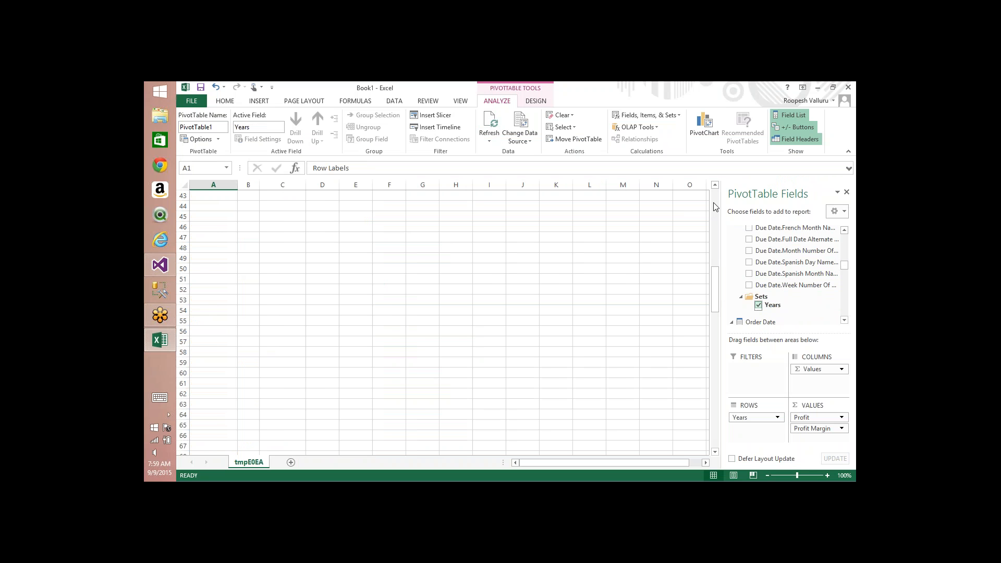
scroll(716, 206, up, 2)
scroll(715, 206, up, 10)
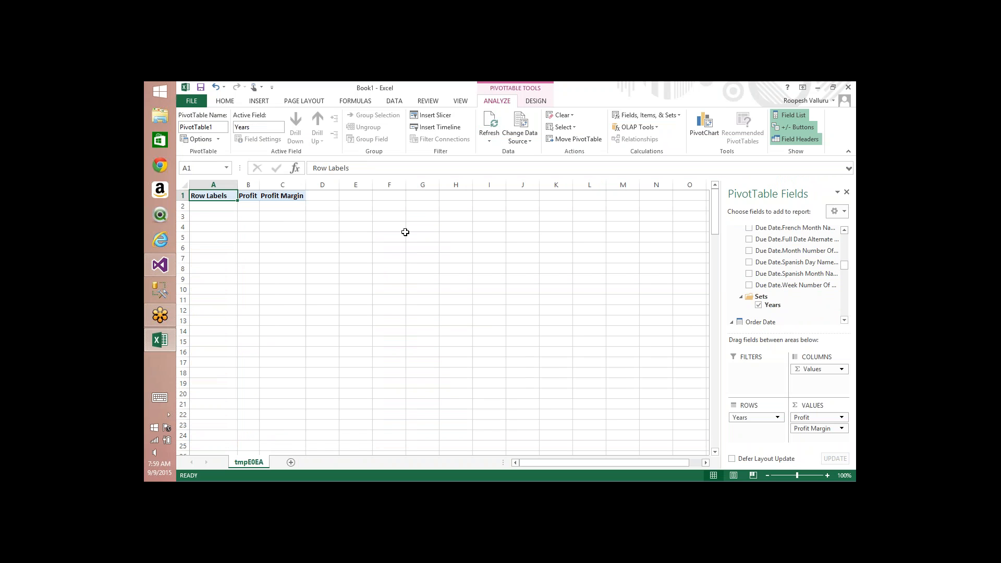
click(224, 210)
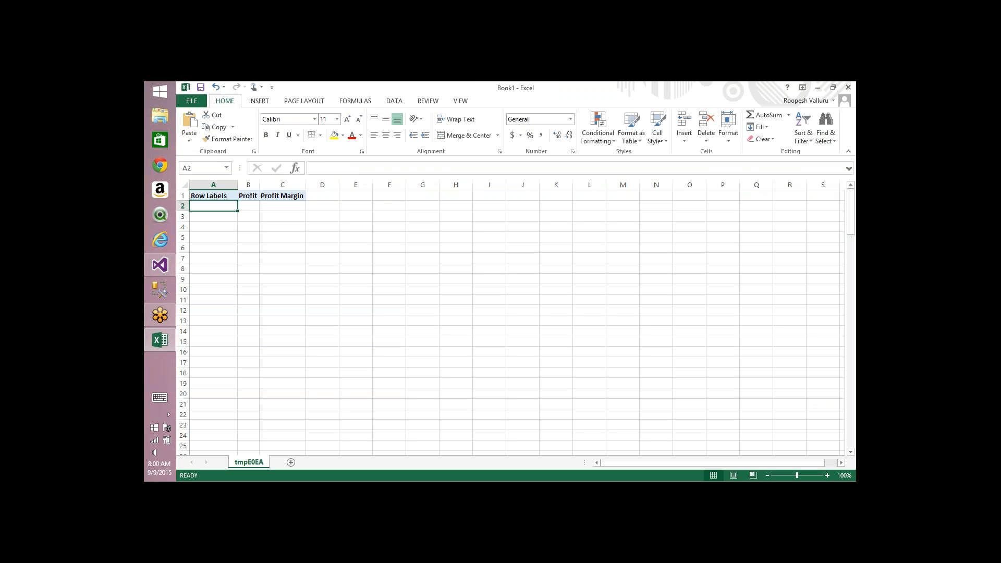
Set the PivotTable's display options to show items with no data on rows and columns, and check the listed years.
click(214, 196)
right_click(213, 197)
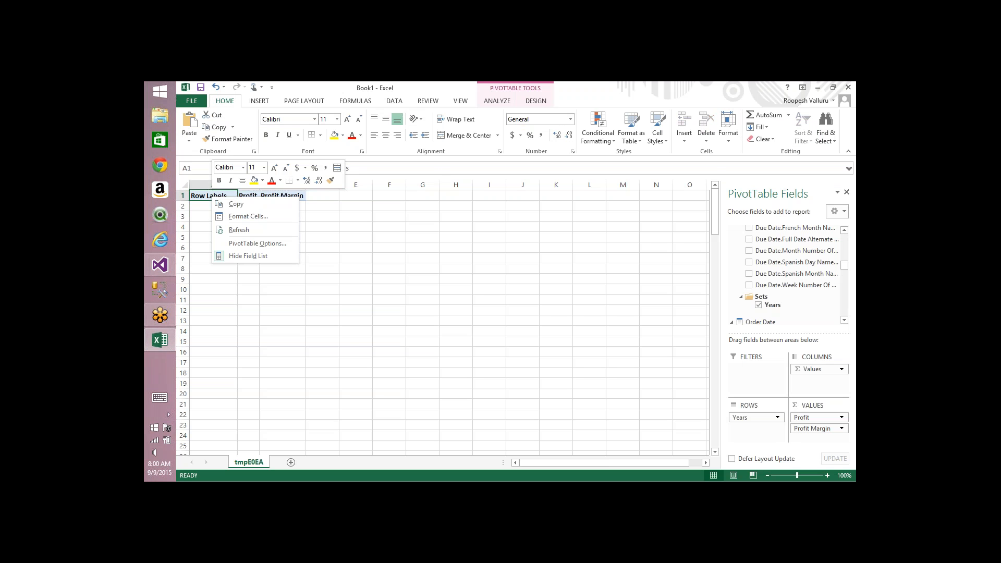
click(250, 244)
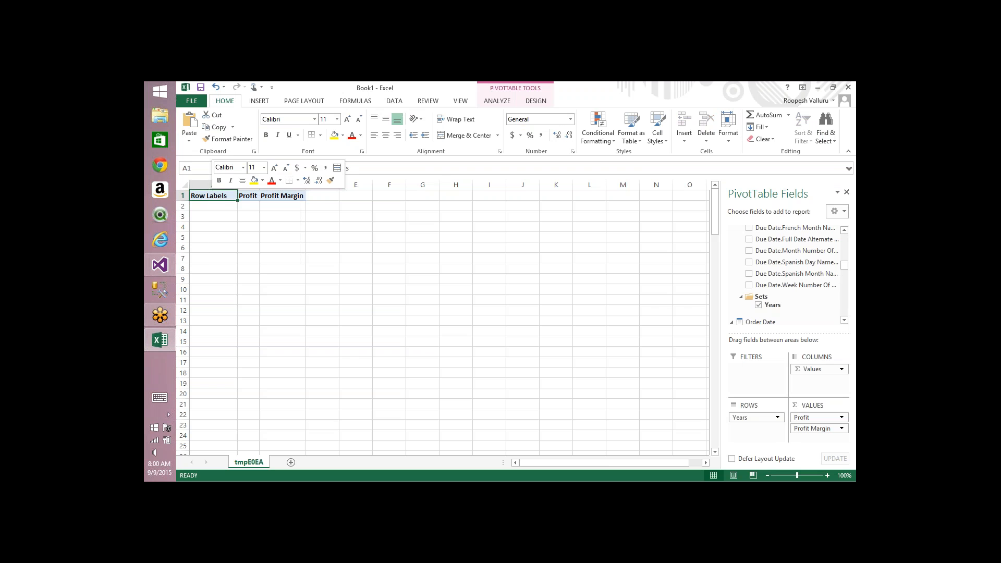
click(255, 154)
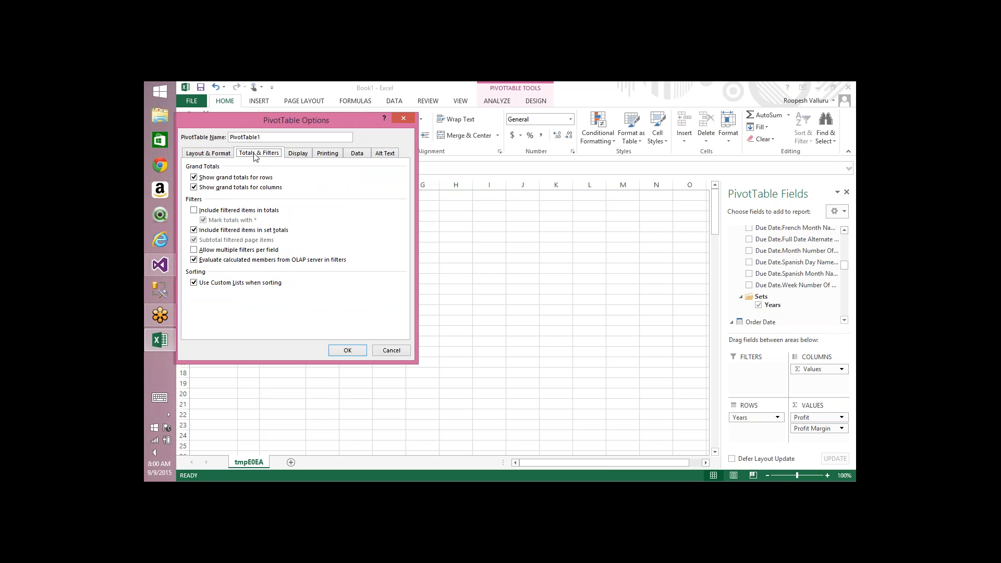
click(304, 156)
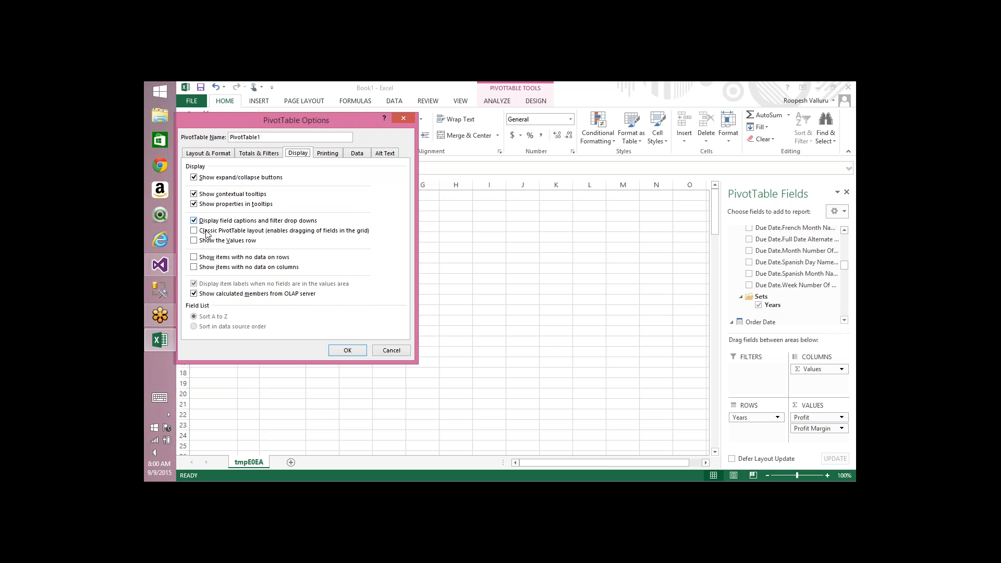
click(193, 267)
click(194, 257)
click(348, 351)
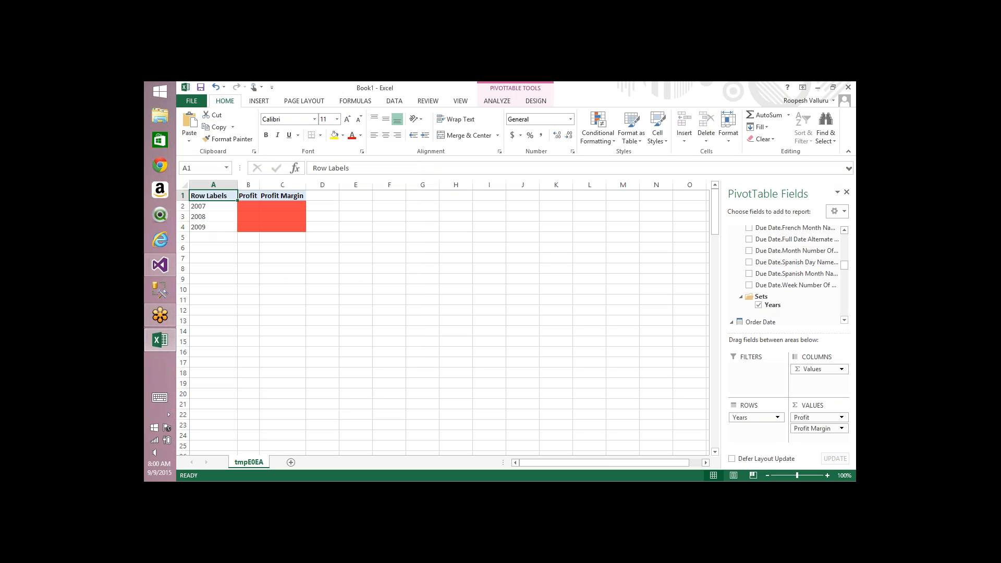
drag(198, 206, 208, 228)
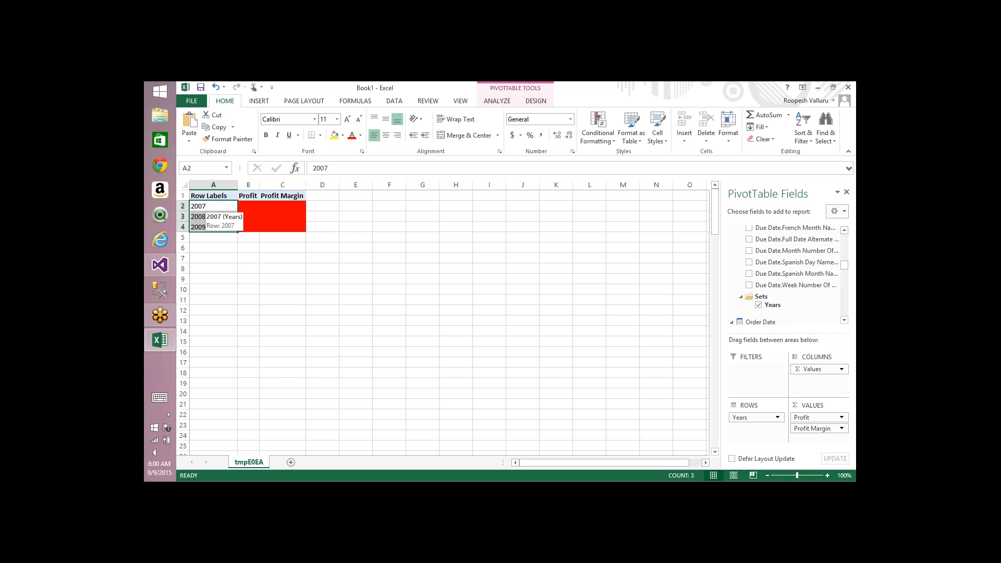
Switch to Visual Studio and add a new calculated member to the cube's calculations after the Years set.
key(alt+Tab)
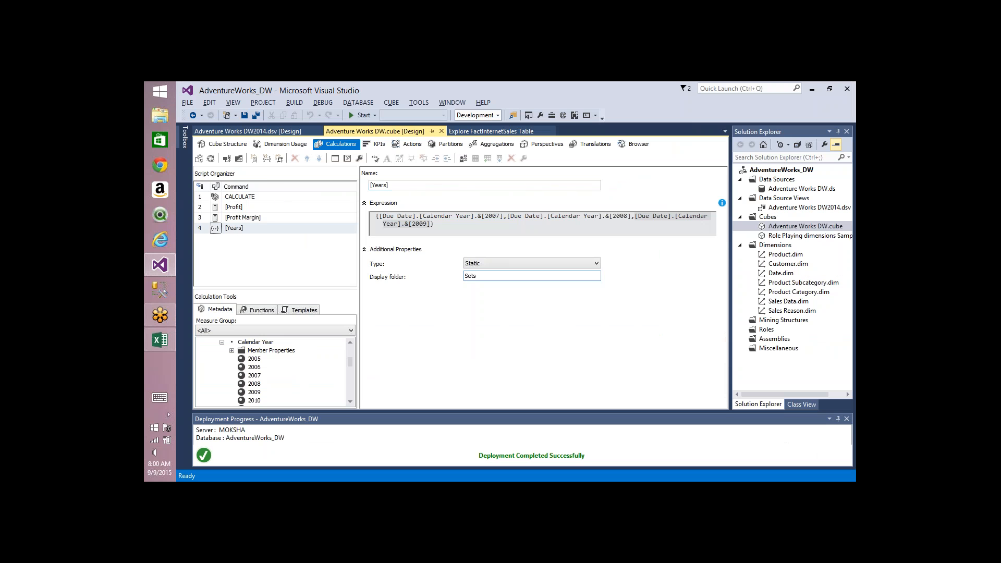
click(255, 158)
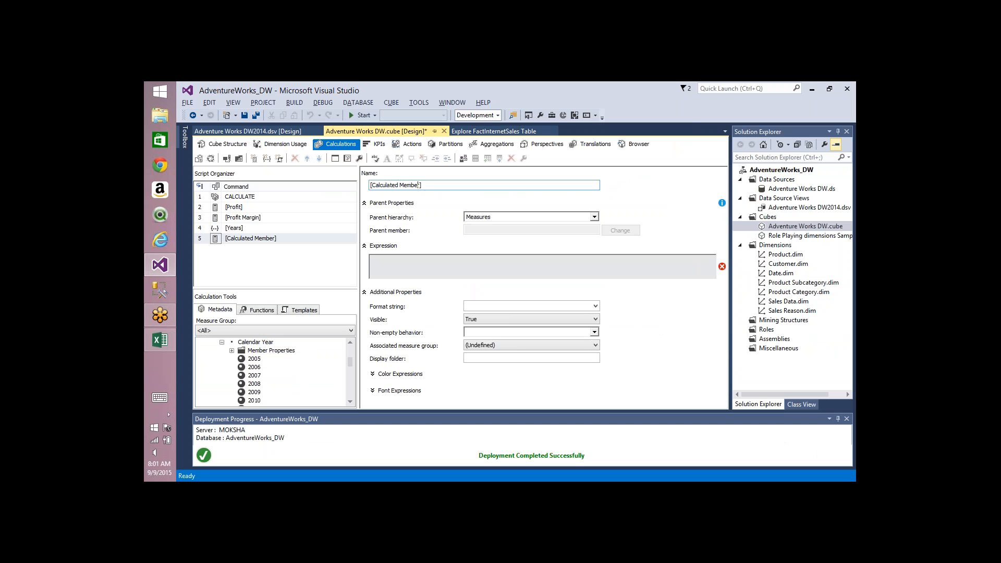
Name the new calculated member [Closing Year].
drag(420, 185, 371, 185)
text(Closing Year)
click(437, 267)
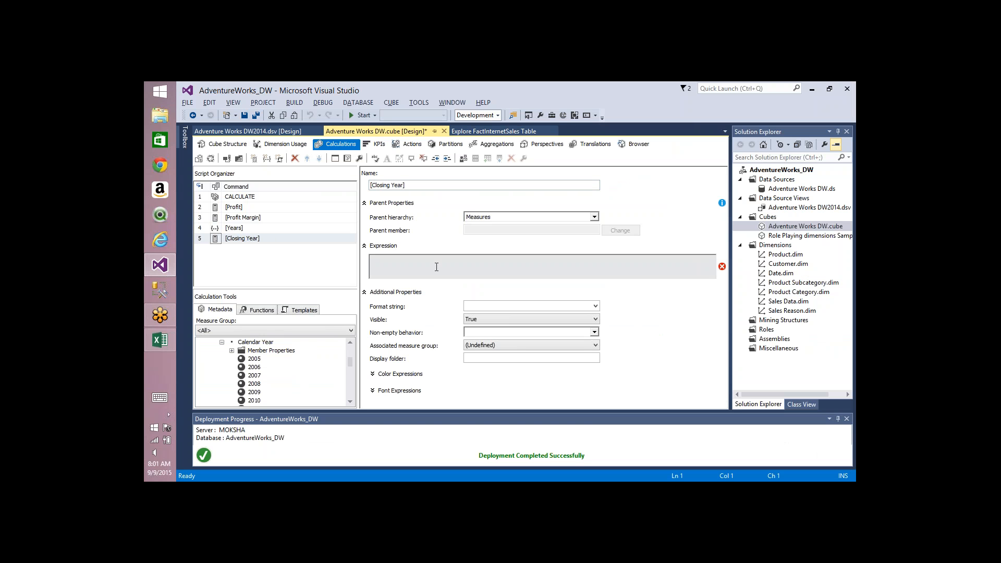
Examine the Calendar Year members in the cube metadata down to the last year.
click(255, 387)
key(Down)
key(Down)
key(Down)
key(Down)
key(Down)
key(Down)
key(Down)
key(Down)
key(Up)
key(Up)
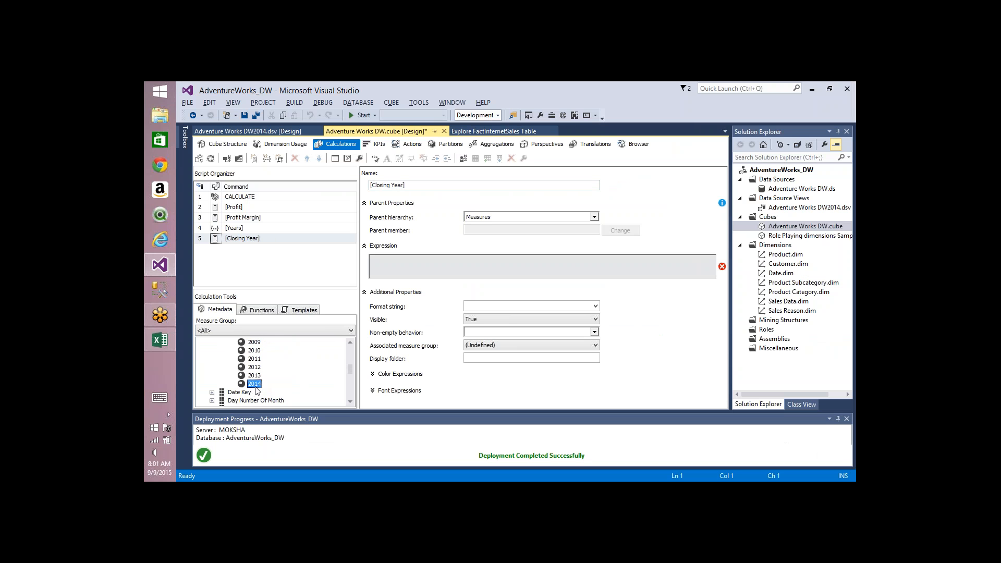
Set the [Closing Year] member's expression to ClosingPeriod([Due Date].[Calendar Year].[Calendar Year]).
click(453, 273)
text(Closing )
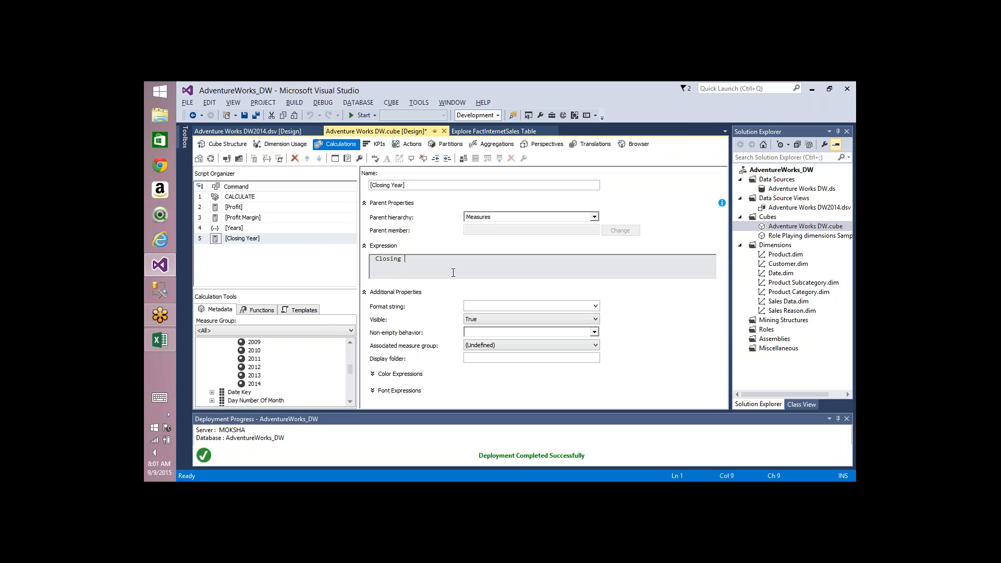
text(Period()
scroll(349, 353, up, 2)
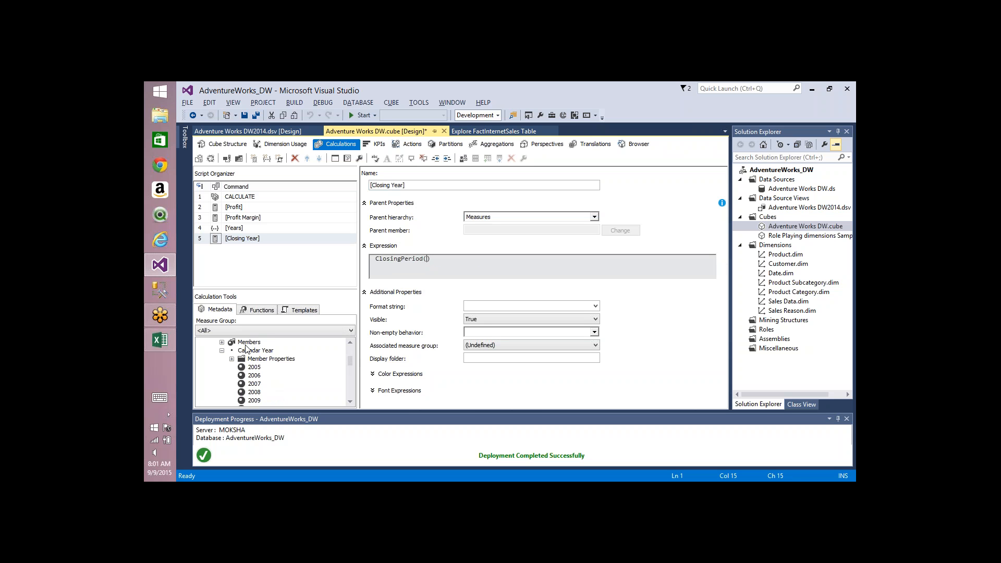
drag(257, 353, 426, 259)
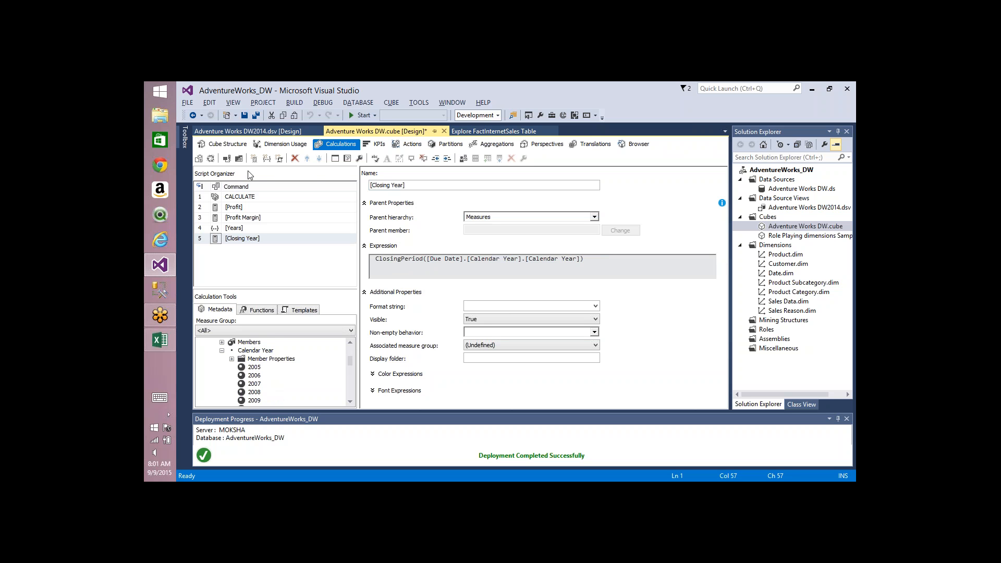
Copy the ClosingPeriod expression and delete the [Closing Year] calculated member.
click(256, 239)
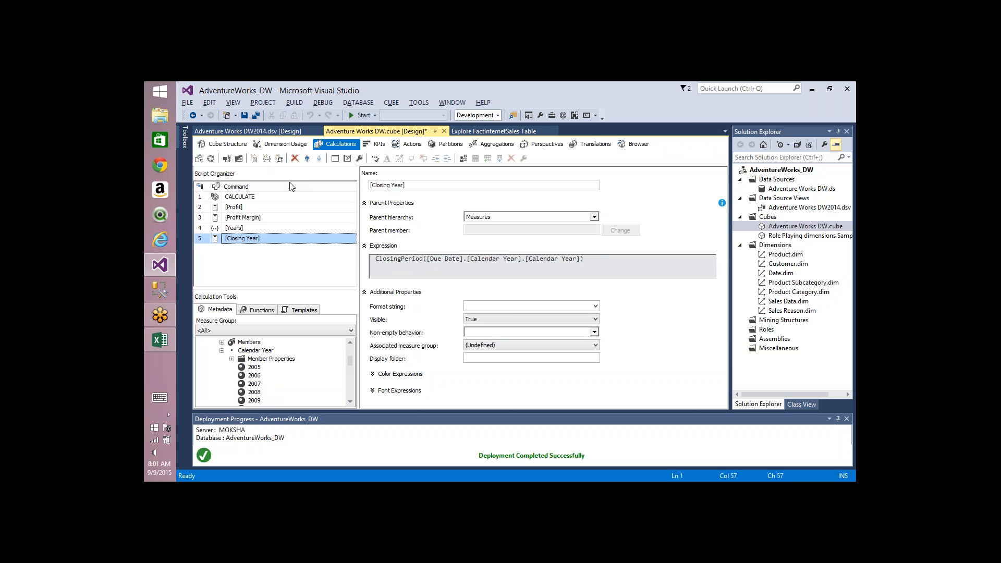
triple_click(472, 269)
key(ctrl+c)
click(240, 239)
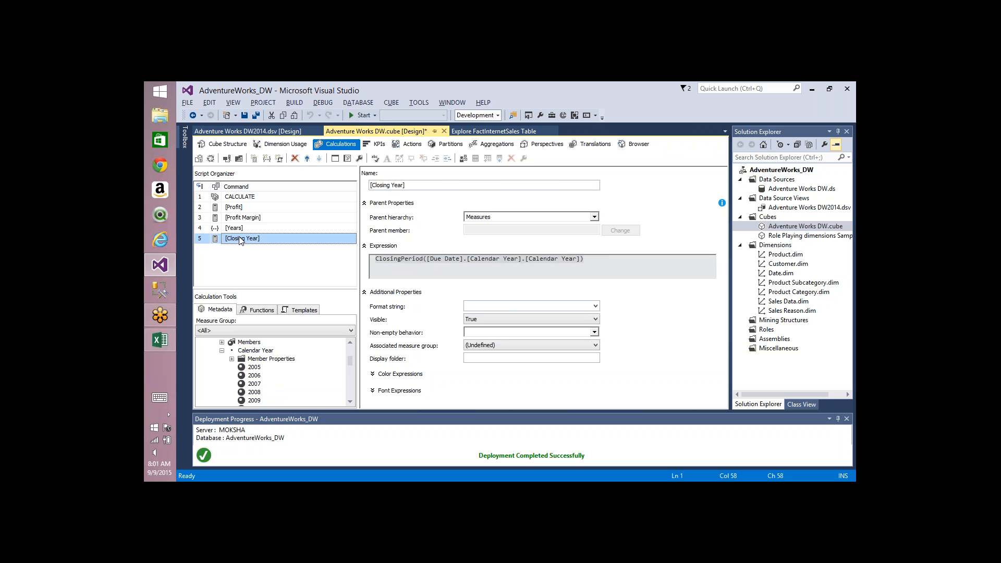
click(295, 159)
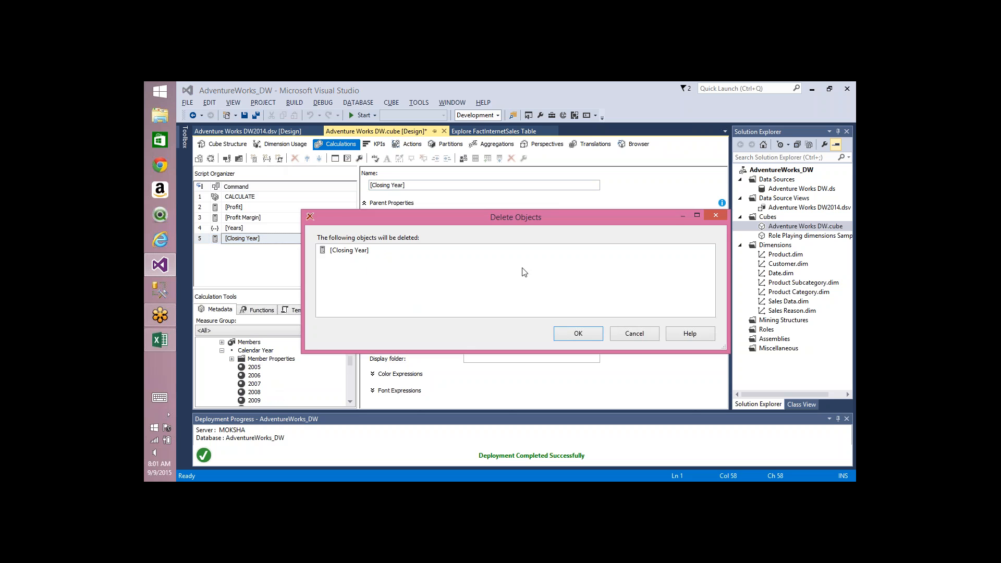
key(Return)
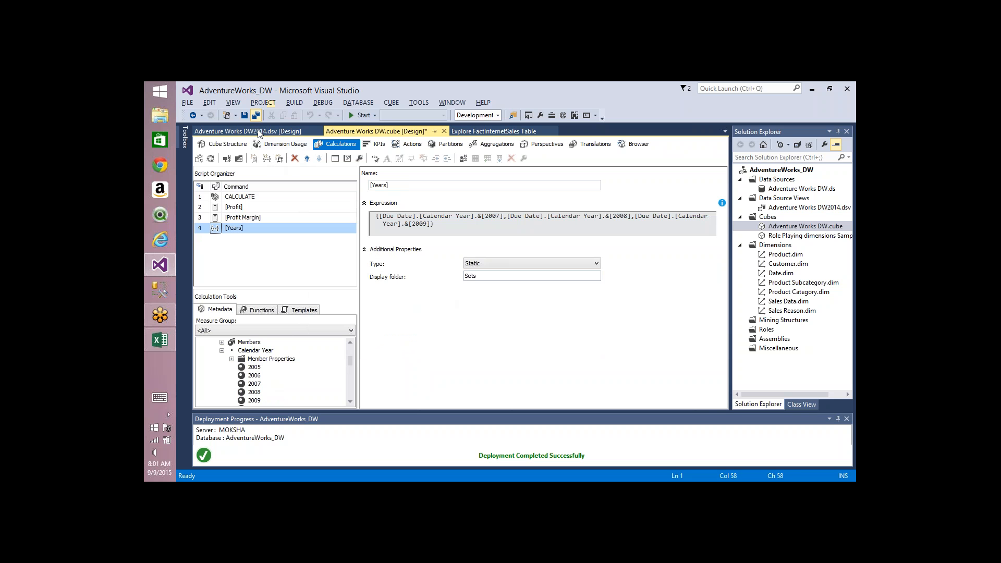
Create a new named set after [Years] and name it [Closing Year].
click(267, 158)
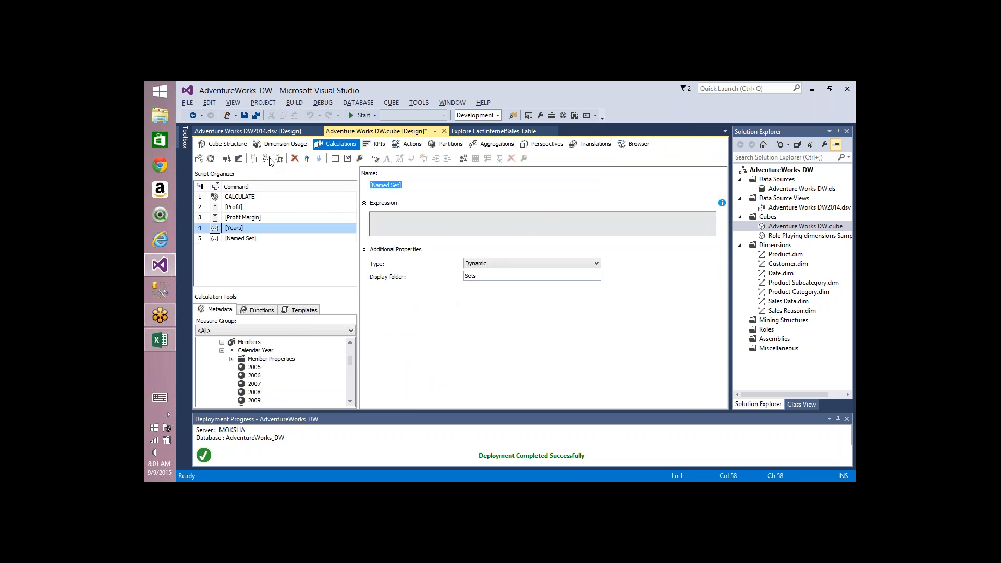
click(422, 184)
key(Left)
key(shift+Left)
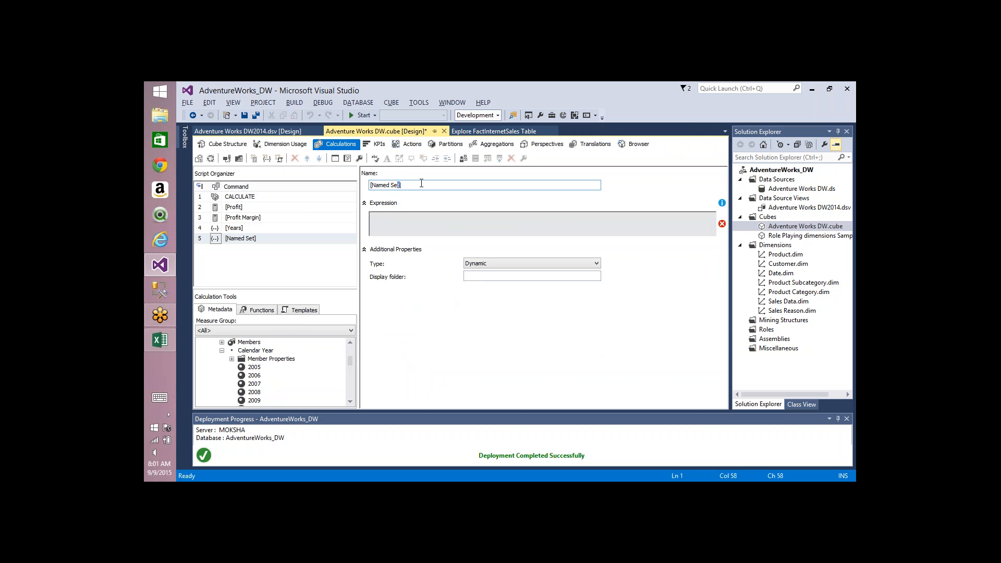
key(shift+Left)
key(shift+Left)
key(shift+Left)
key(shift+Left)
key(shift+Left)
key(shift+Left)
text(Closing Year)
Paste the copied ClosingPeriod expression into the named set, keep its type Dynamic and set the display folder to Sets.
click(416, 231)
key(ctrl+v)
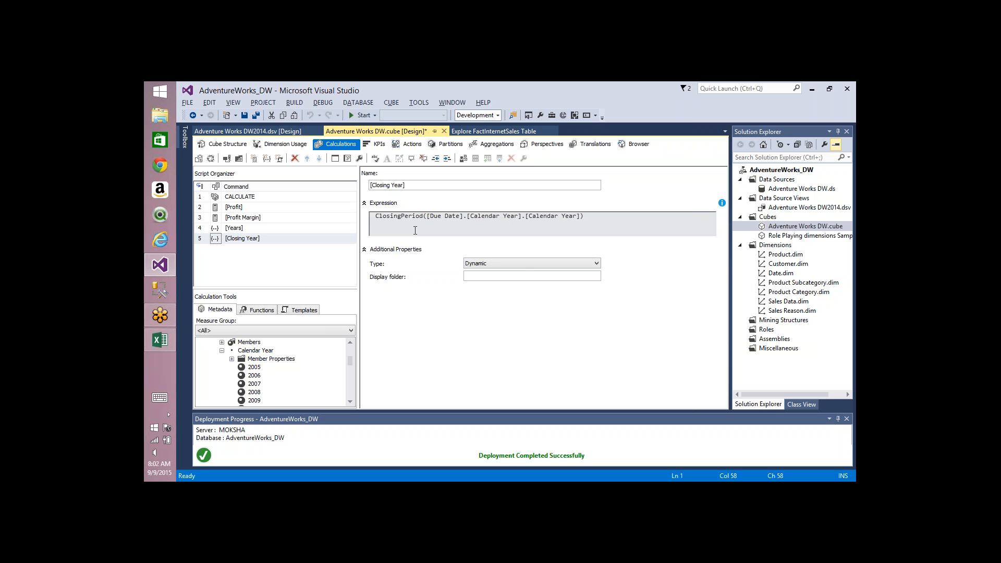
click(523, 265)
click(521, 271)
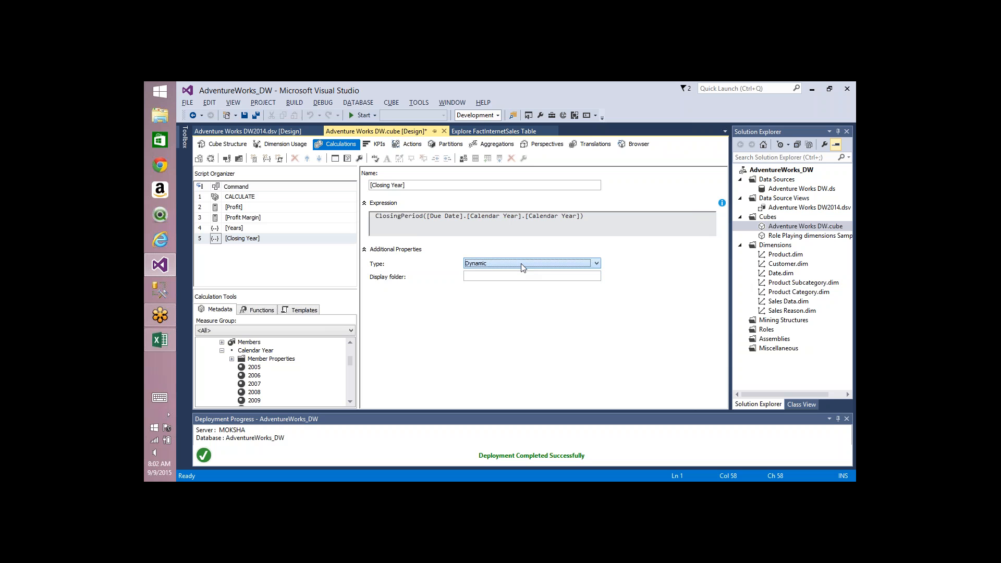
click(517, 275)
text(Sets)
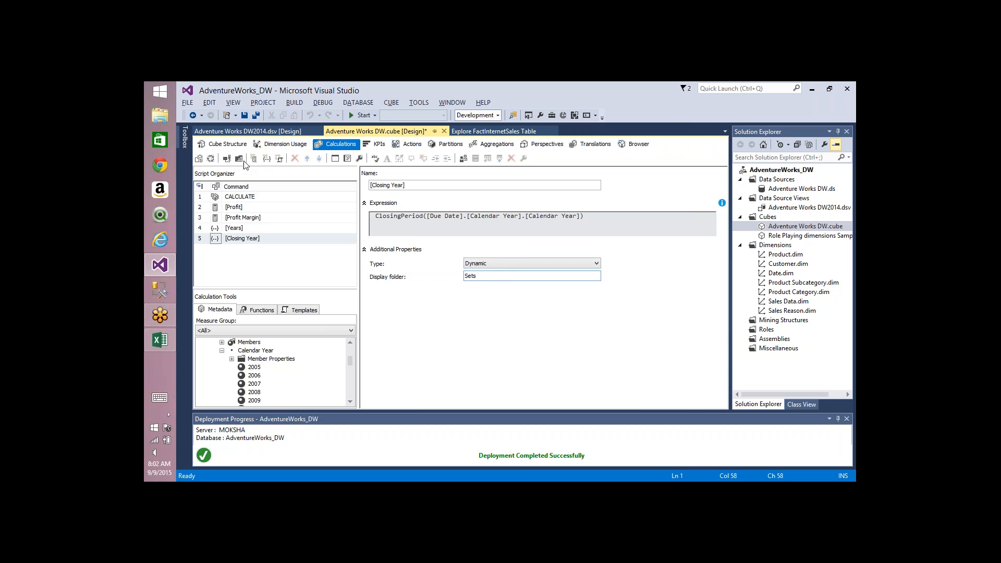
Build and deploy the project through the cube's Process command, closing the Process Cube dialog without running it.
click(215, 160)
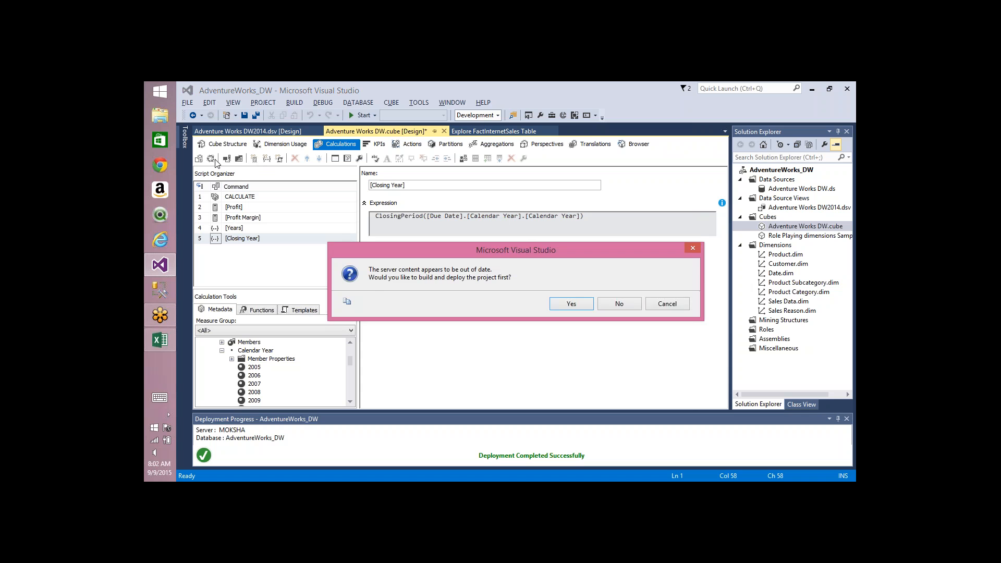
key(Return)
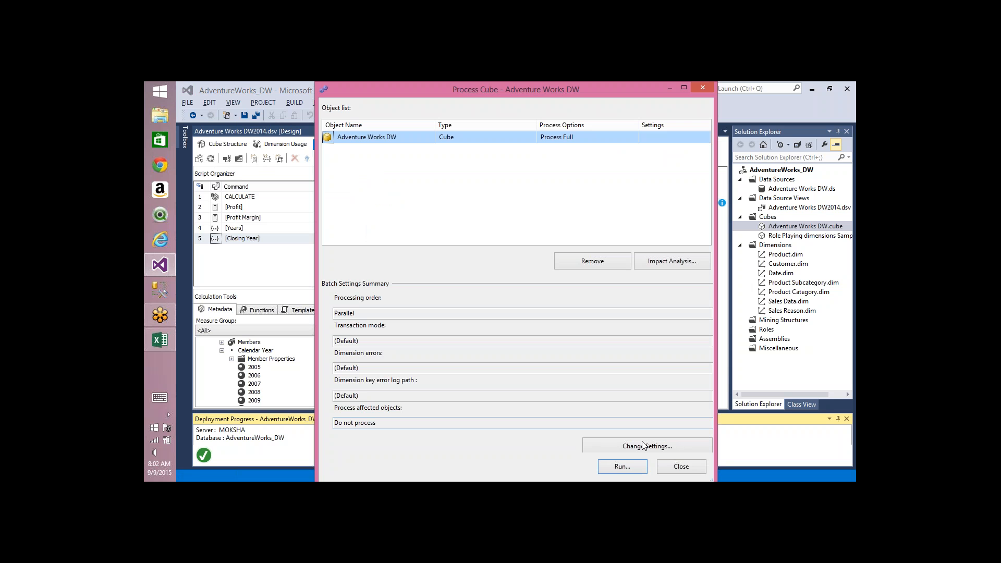
click(684, 466)
Switch to the Excel workbook and refresh the PivotTable's data.
key(alt+Tab)
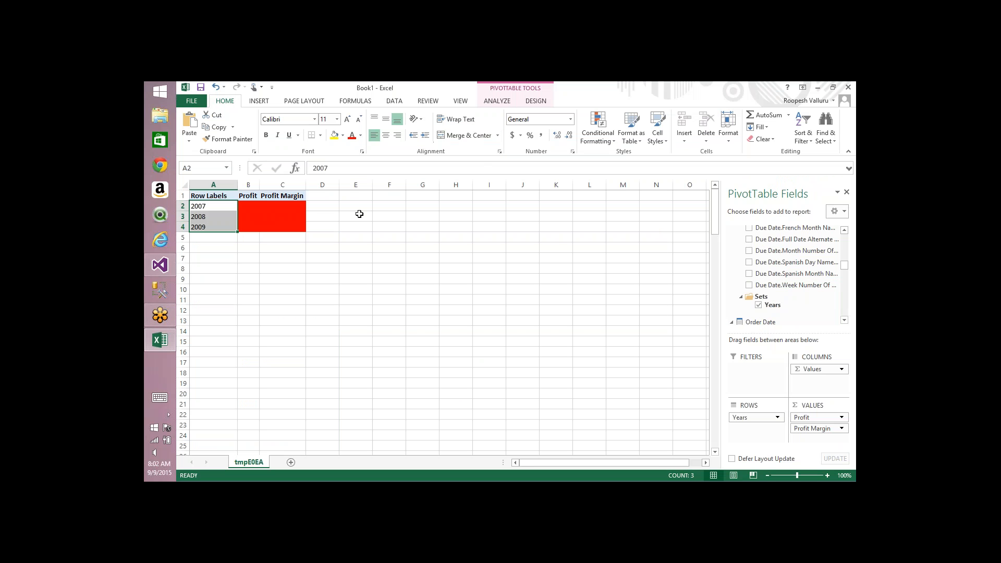
click(264, 208)
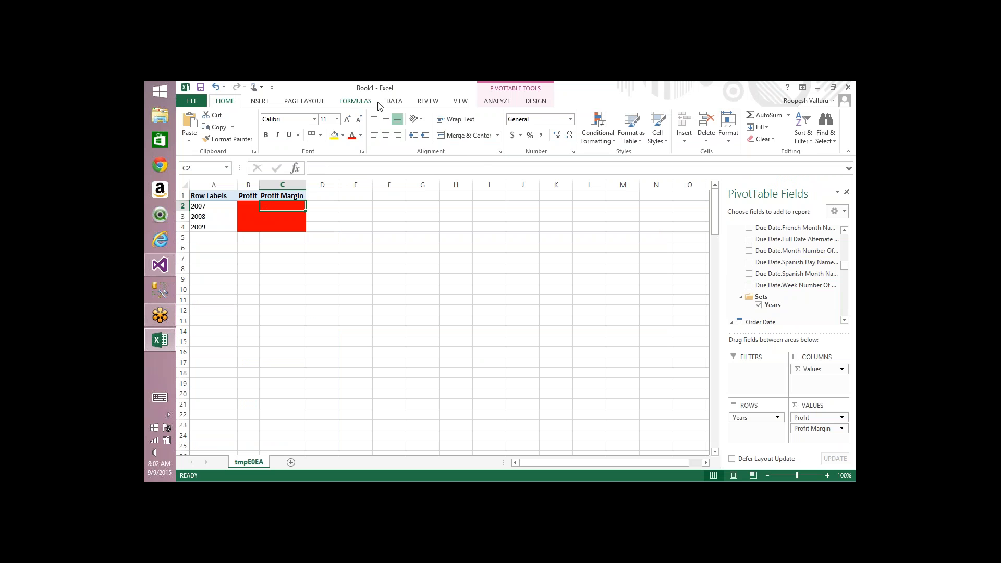
click(395, 101)
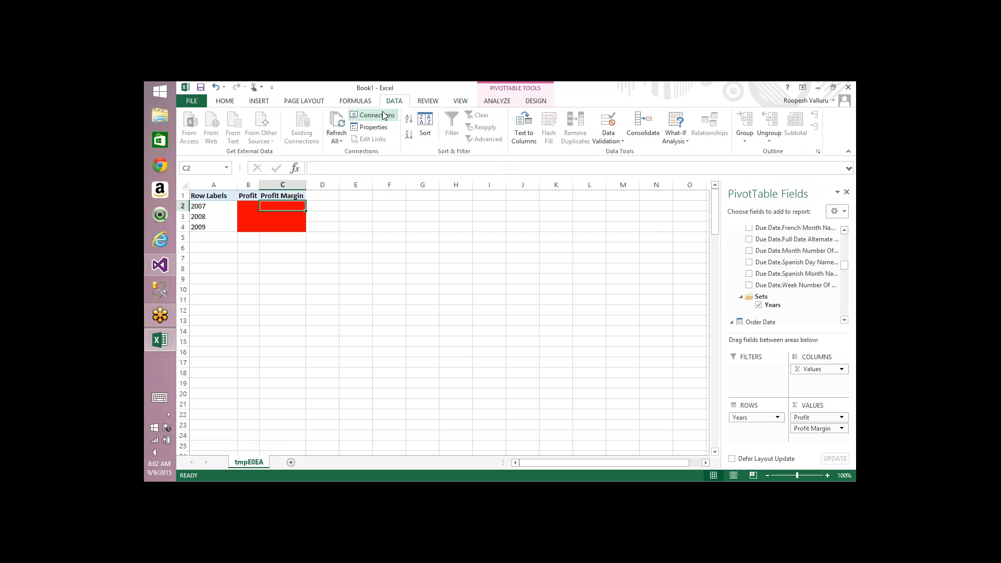
click(337, 123)
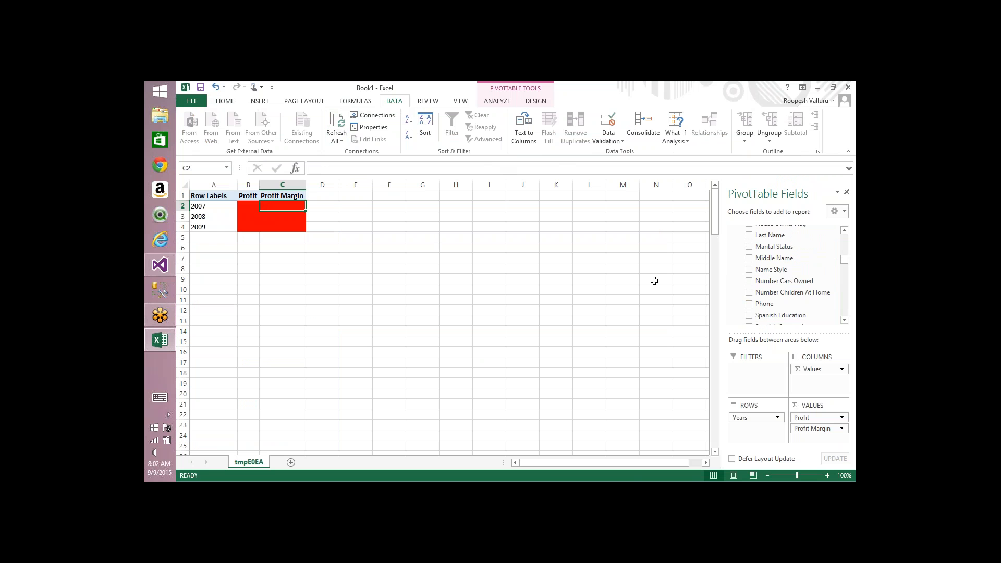
Replace the Years set with the Closing Year set from Due Date's Sets folder in the PivotTable.
scroll(847, 302, down, 3)
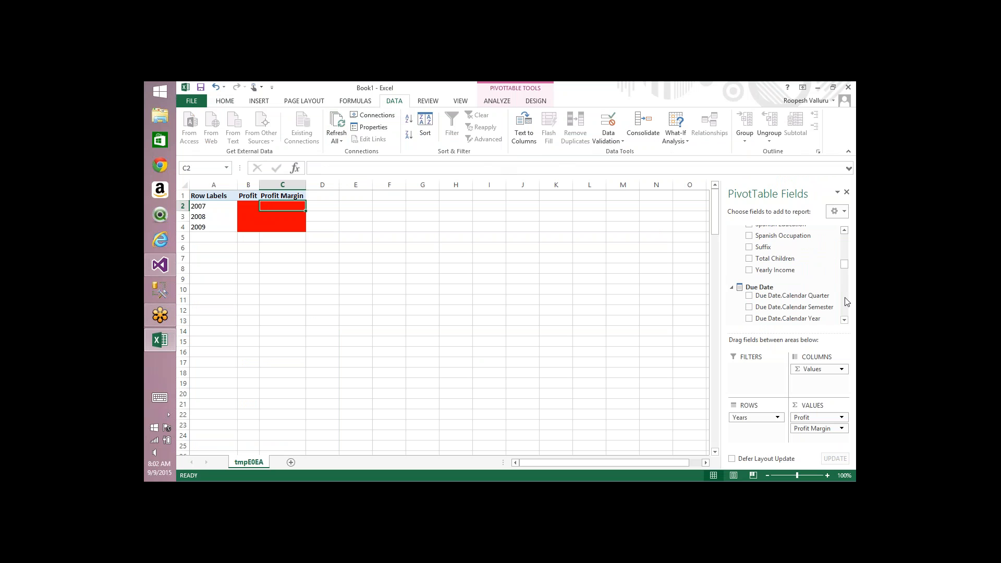
scroll(848, 301, down, 6)
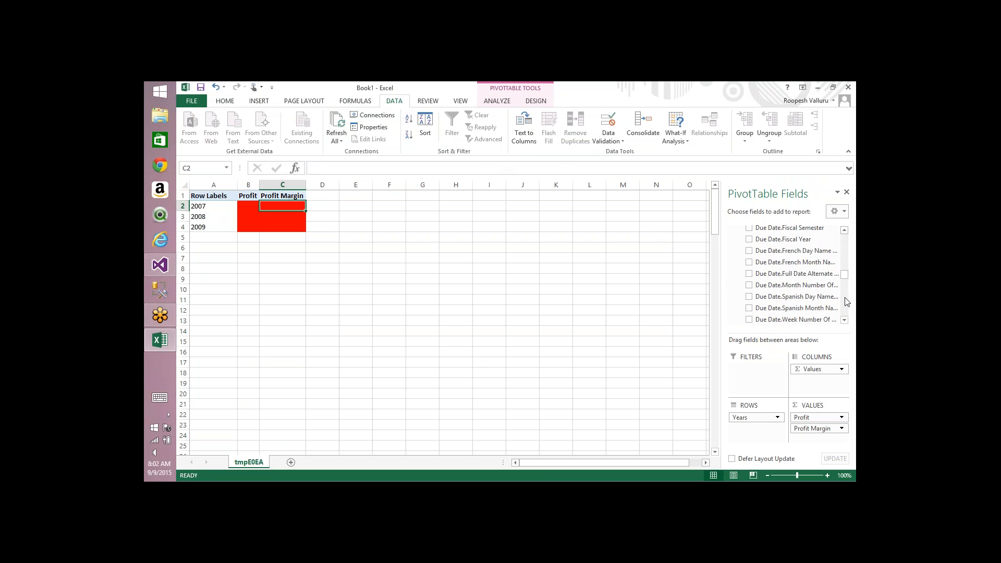
click(741, 240)
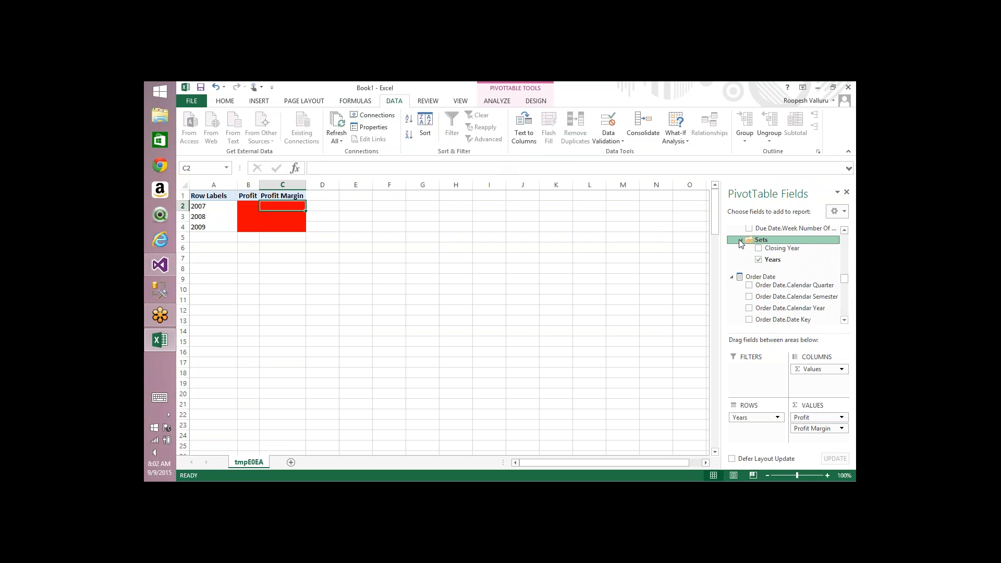
click(759, 248)
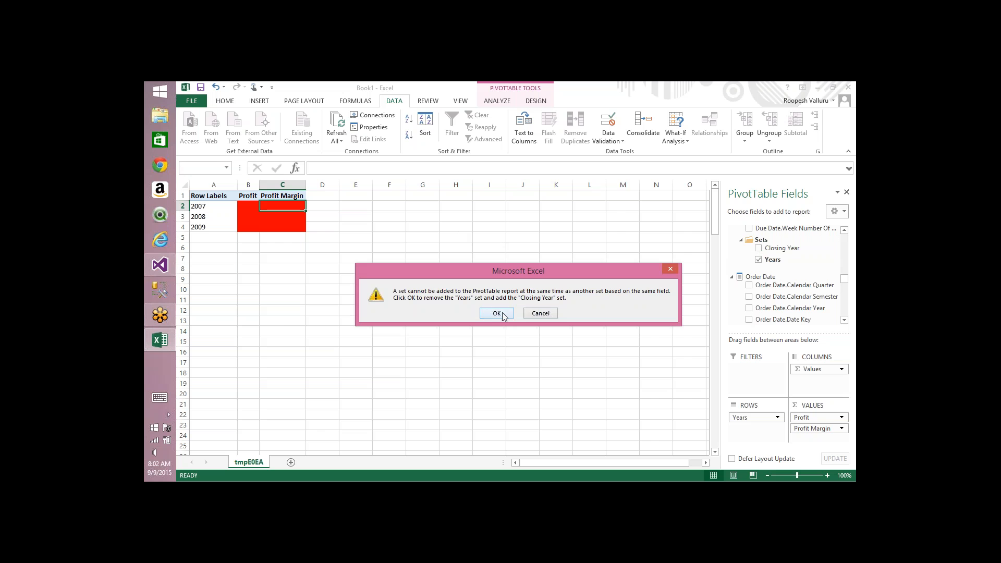
click(496, 313)
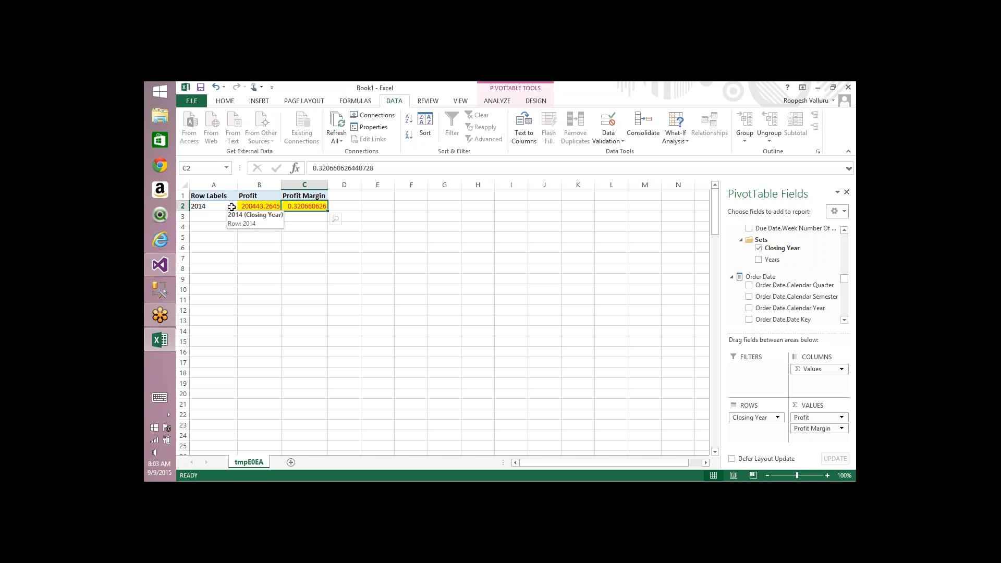
Switch back to Visual Studio and copy all statements after CALCULATE from the cube's script view.
click(160, 265)
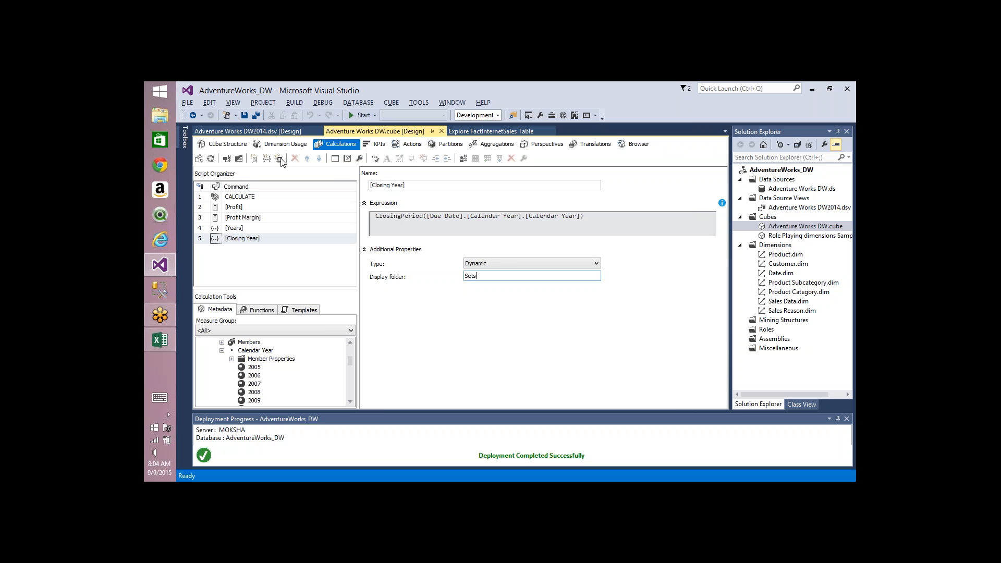
click(348, 158)
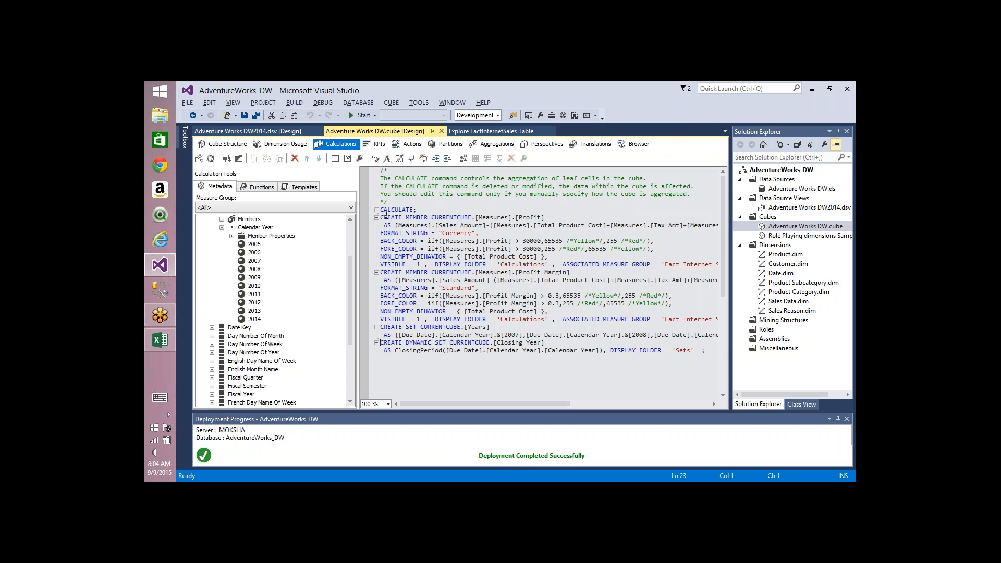
click(386, 211)
key(shift+Down)
key(shift+Down)
key(shift+Down)
key(shift+Down)
key(shift+Down)
key(shift+Down)
key(shift+Down)
key(shift+Down)
key(shift+Down)
key(shift+Down)
key(shift+Down)
key(shift+Down)
key(shift+Down)
key(shift+Down)
key(shift+Down)
key(shift+Down)
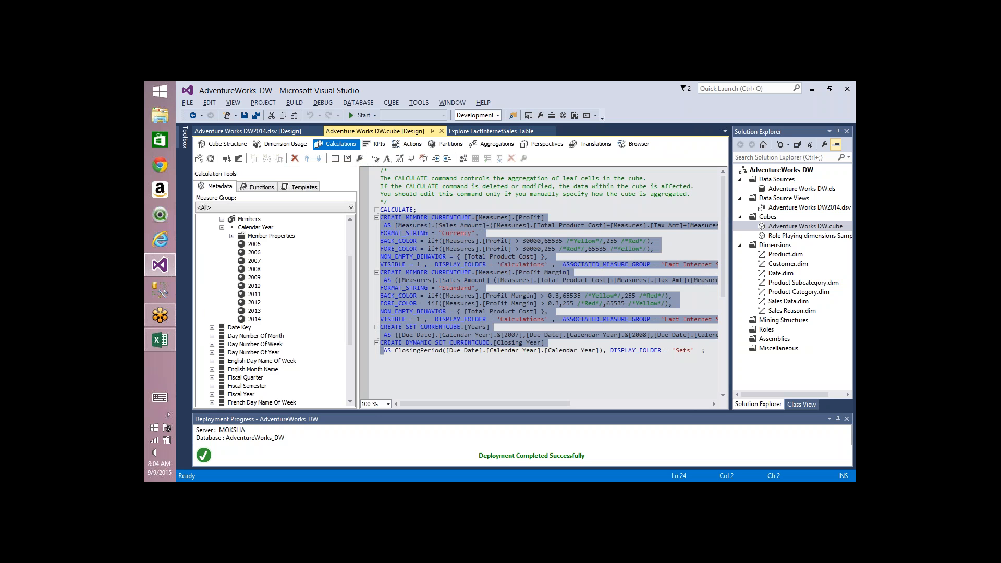
key(shift+End)
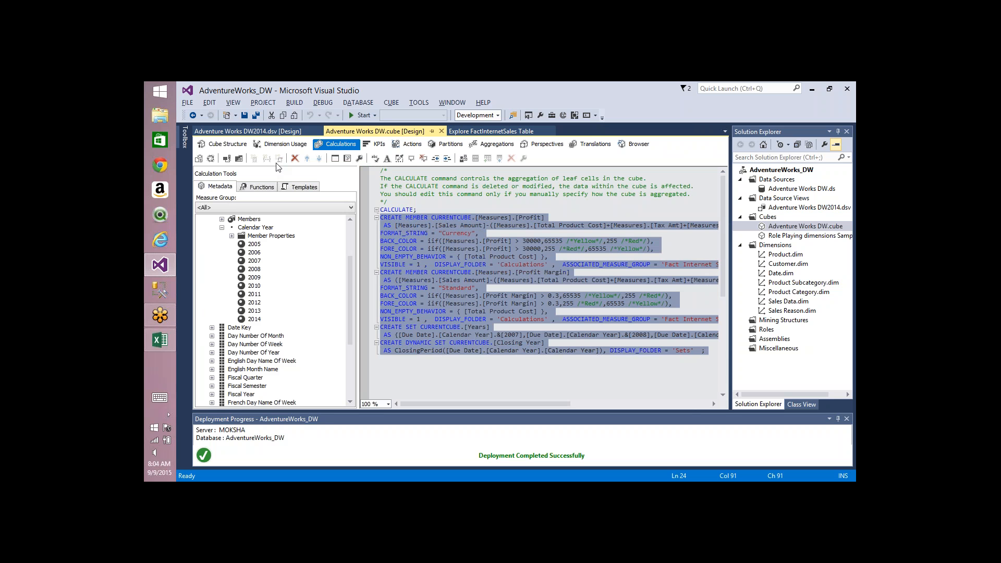
Return to the form view, add a new script command and paste the copied statements into it.
click(336, 159)
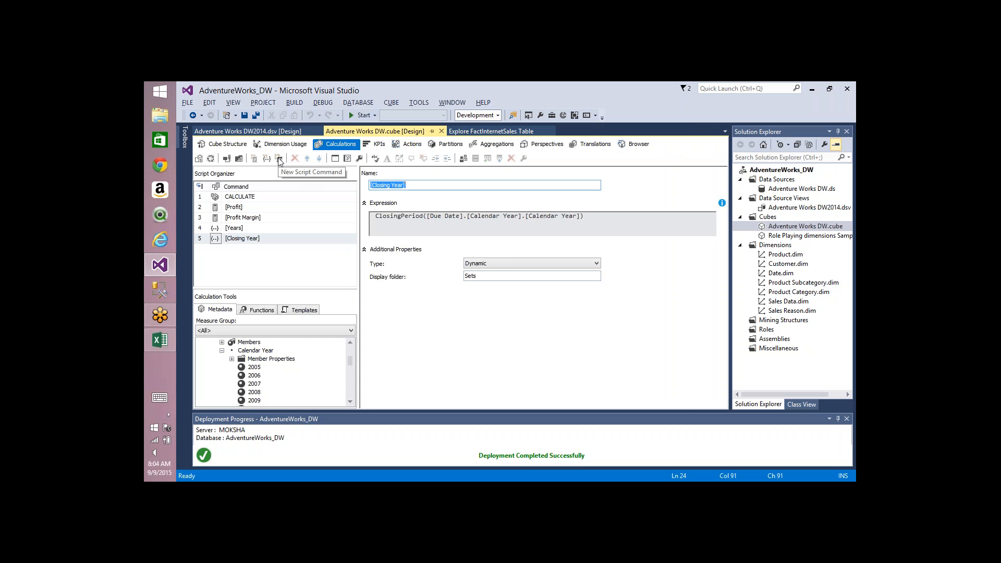
click(279, 159)
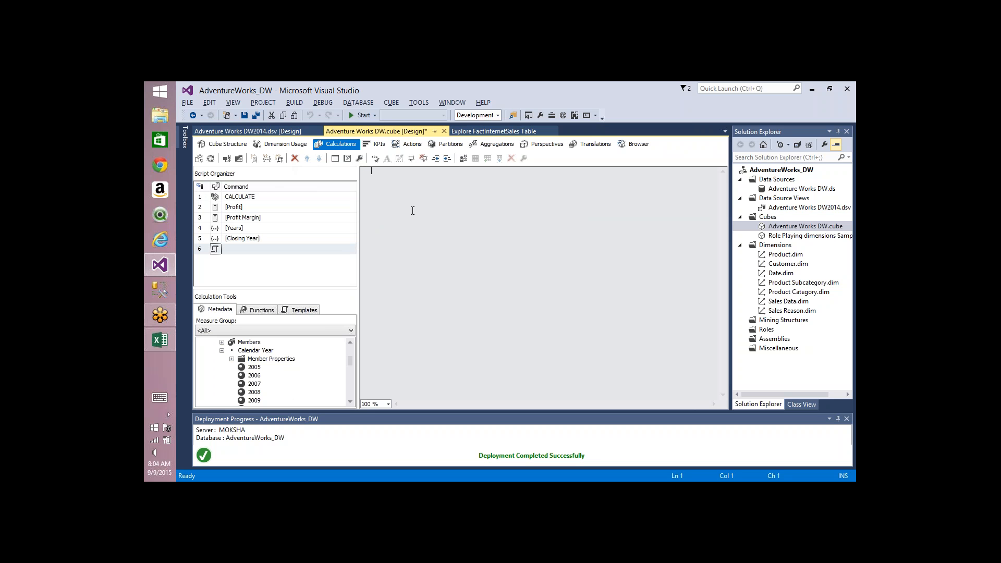
key(ctrl+v)
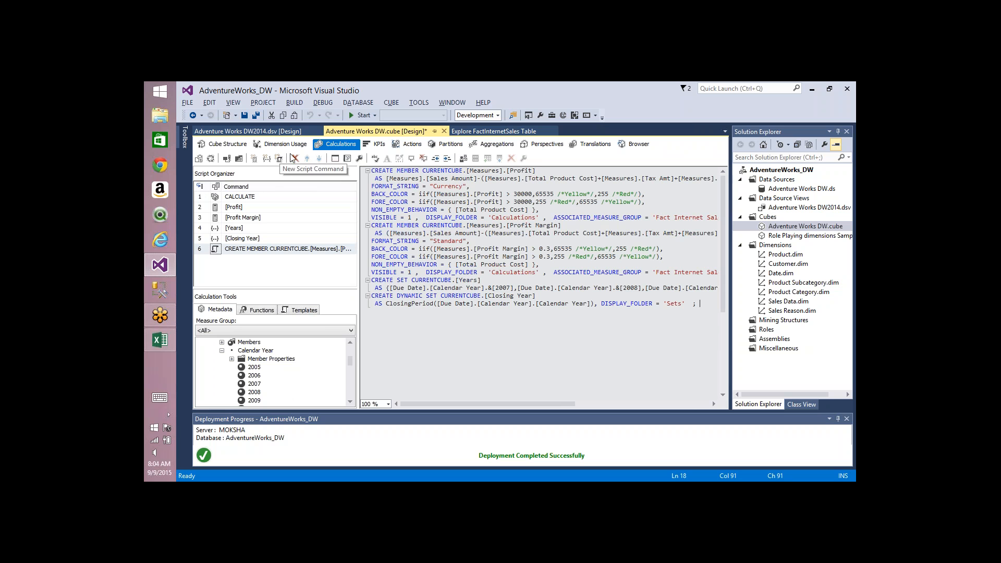
Append 1 to each member and set name in the pasted script, including Profit Margin1, Years1 and Closing Year1.
click(541, 171)
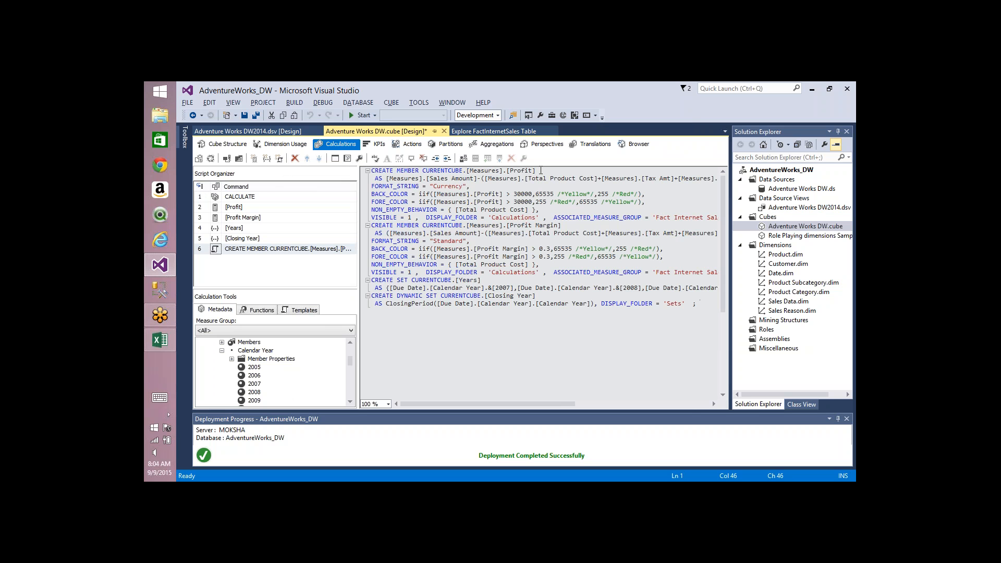
text(1)
key(Down)
key(Down)
key(Down)
text(1)
key(Down)
key(Down)
key(Up)
text(1)
key(Down)
Display the full calculation script and examine the renamed member and set statements at its end.
click(347, 159)
click(574, 267)
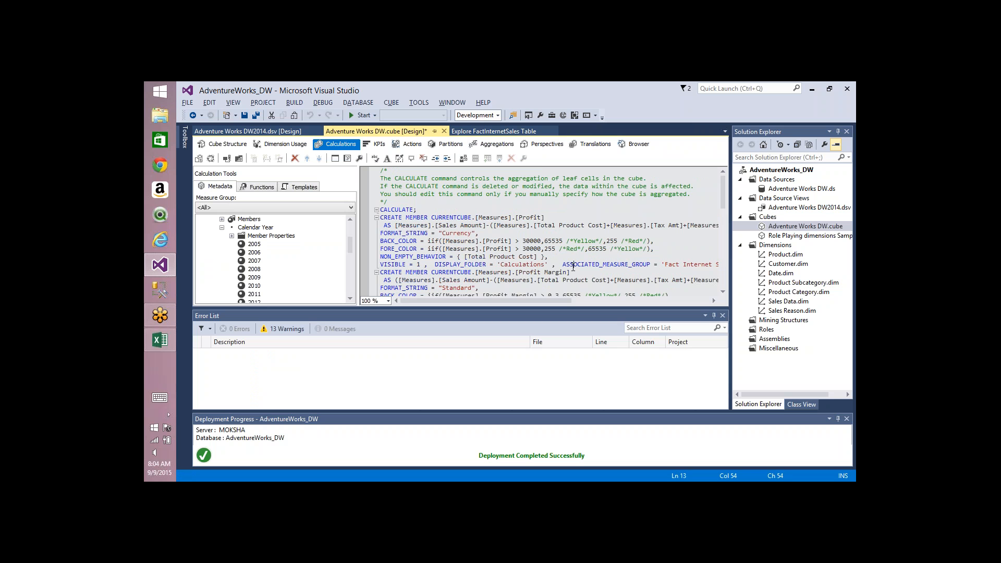
key(Down)
key(Down)
key(Down)
key(Down)
key(Down)
key(Down)
key(Down)
key(Down)
key(Down)
key(Down)
key(Down)
key(Down)
key(Down)
key(Down)
key(Down)
key(Down)
key(Down)
key(Down)
key(Down)
key(Down)
key(Down)
key(Down)
key(Down)
key(Down)
key(Down)
key(Down)
key(Down)
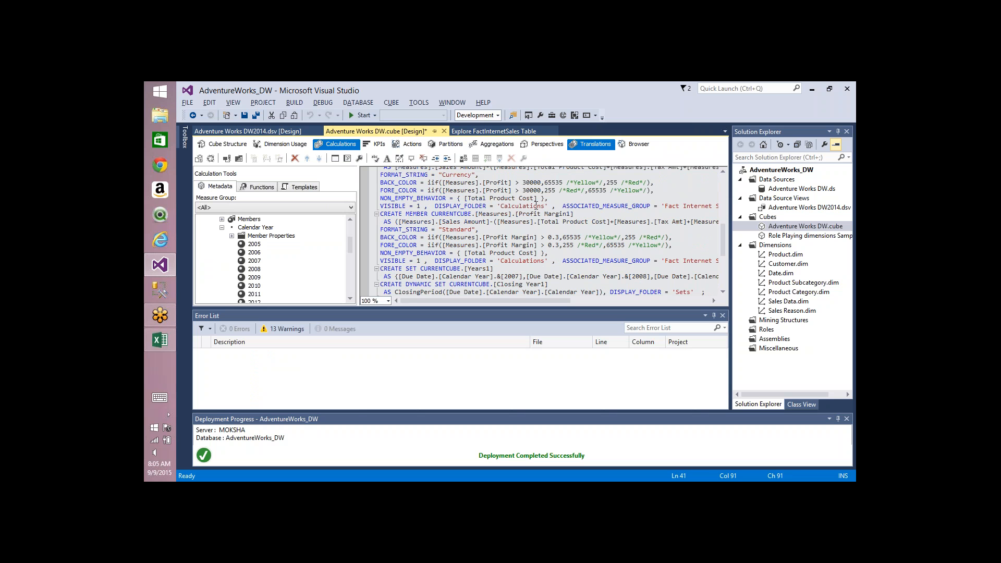
Return the calculations to form view and close the Error List and Deployment Progress panes.
click(335, 162)
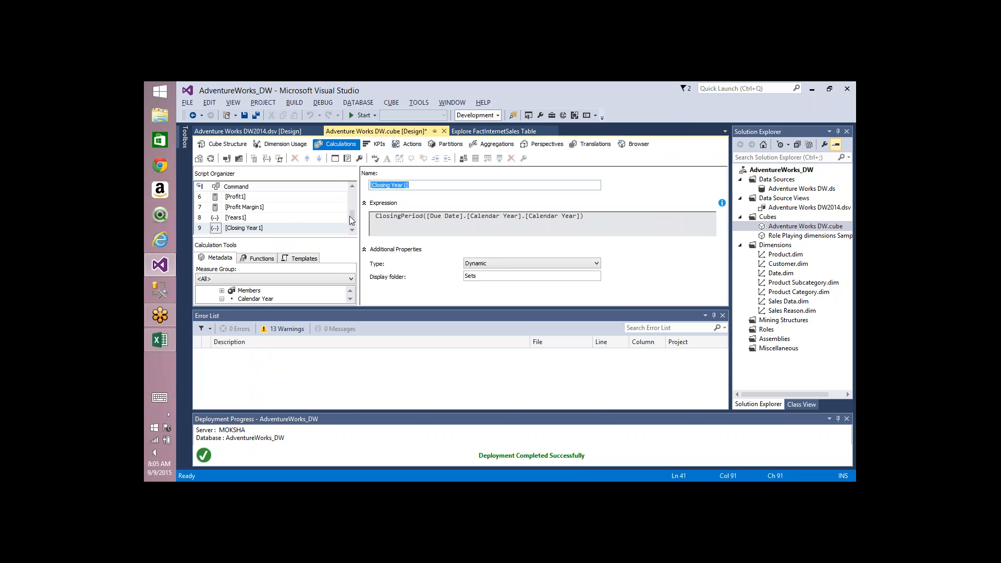
mouse_move(353, 221)
mouse_down()
mouse_move(363, 223)
mouse_move(364, 208)
mouse_up()
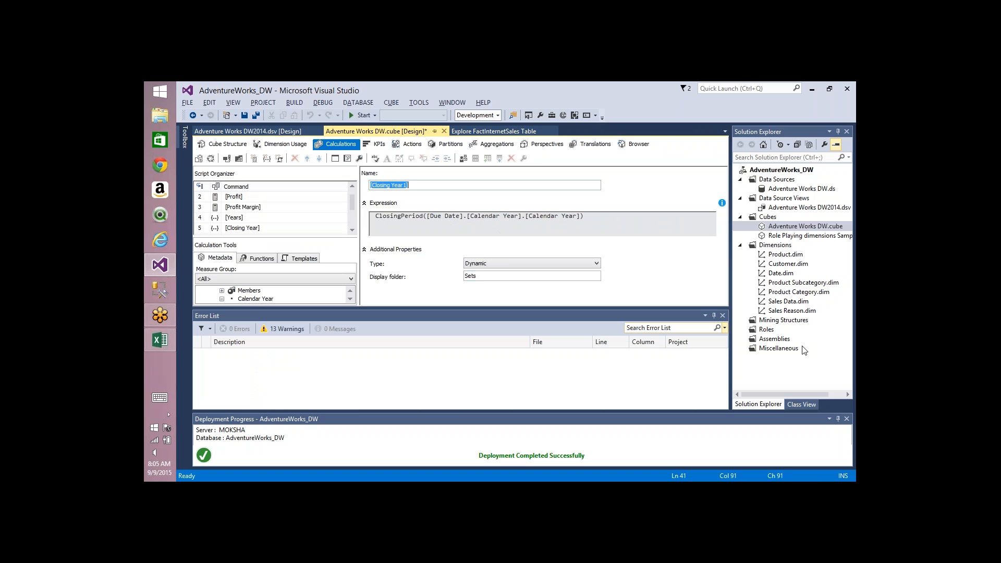
click(722, 316)
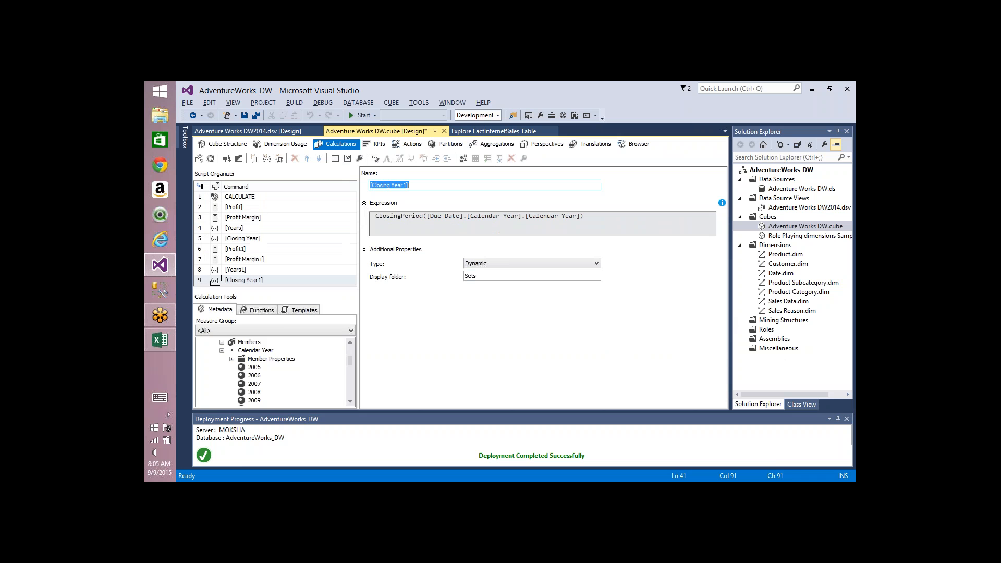
click(847, 419)
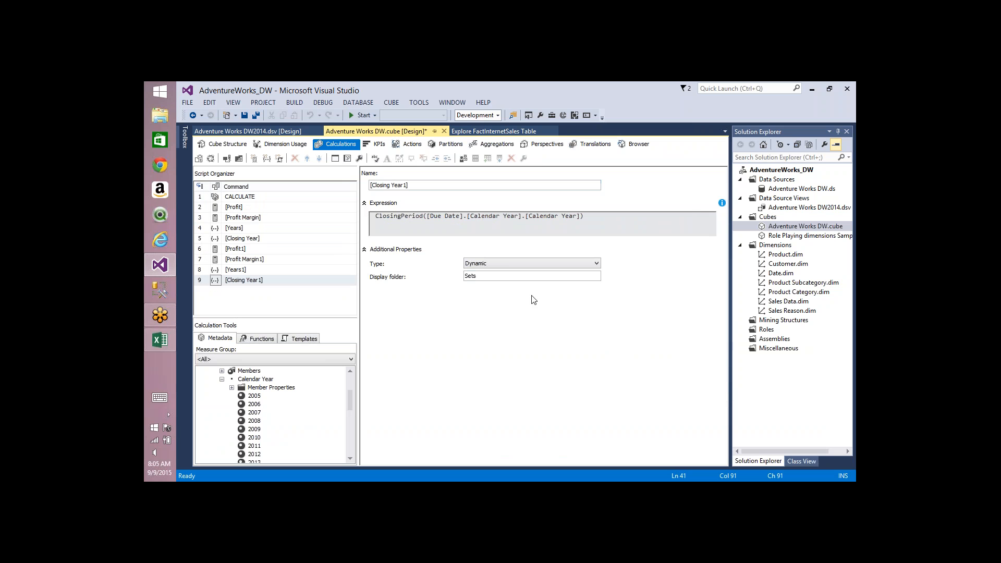
Delete the duplicate calculations Closing Year1, Years1, Profit Margin1 and Profit1 from the cube.
click(244, 245)
key(Down)
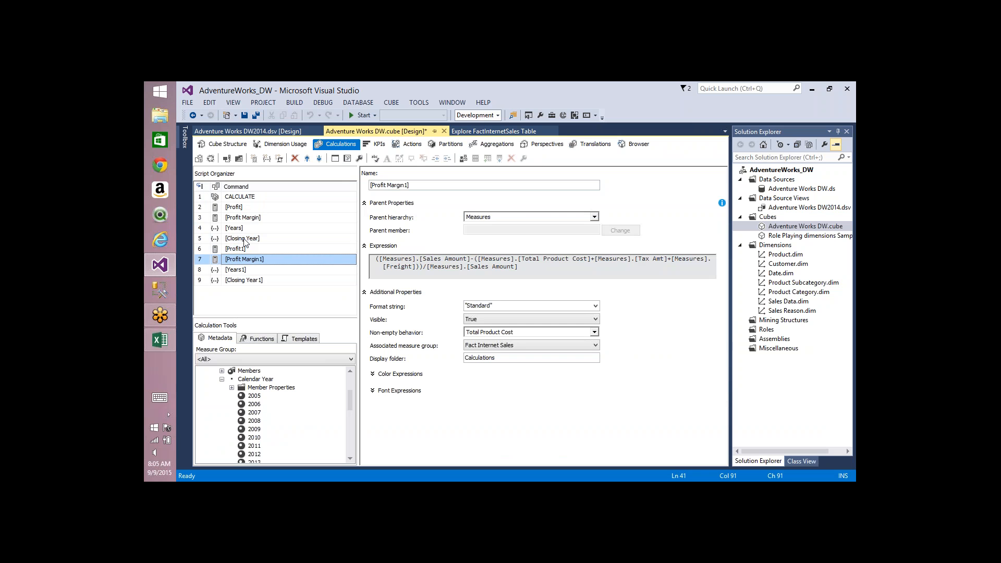
key(Down)
key(Down)
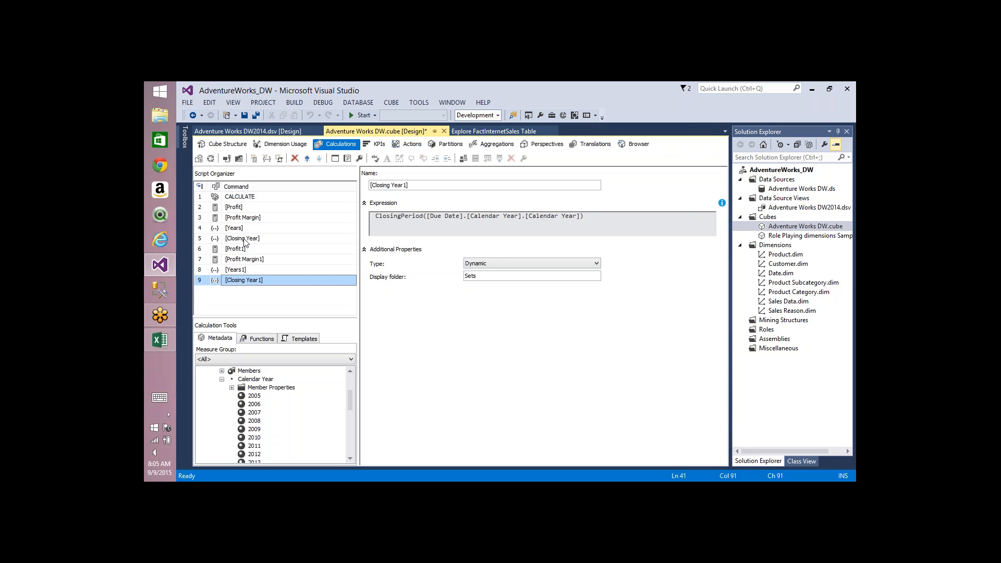
key(Delete)
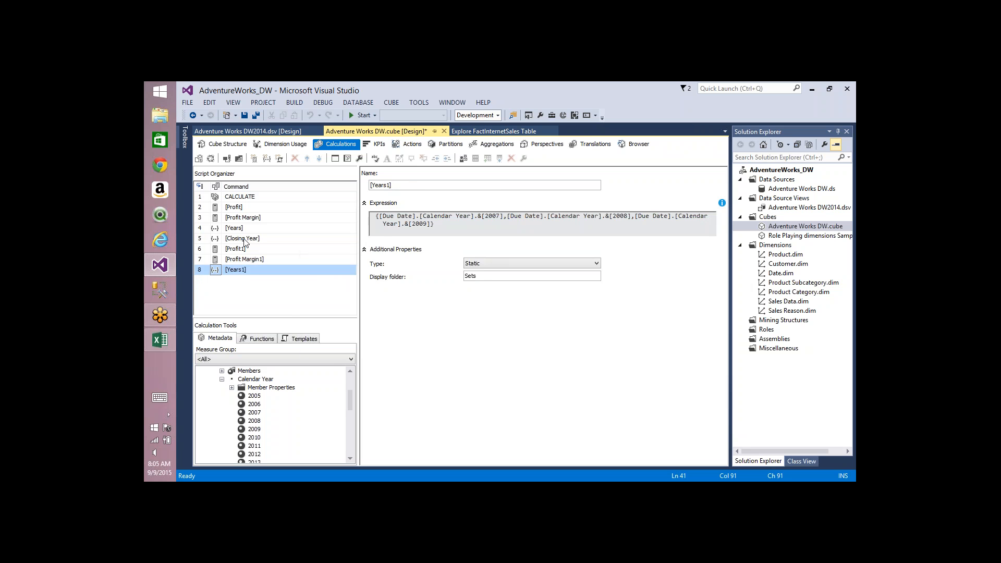
key(Delete)
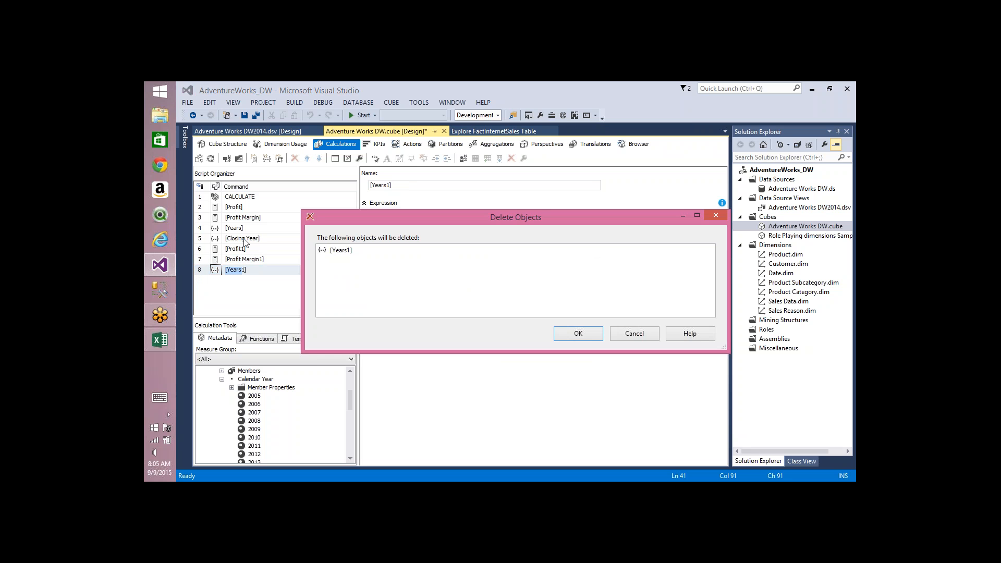
key(Return)
key(Delete)
key(Return)
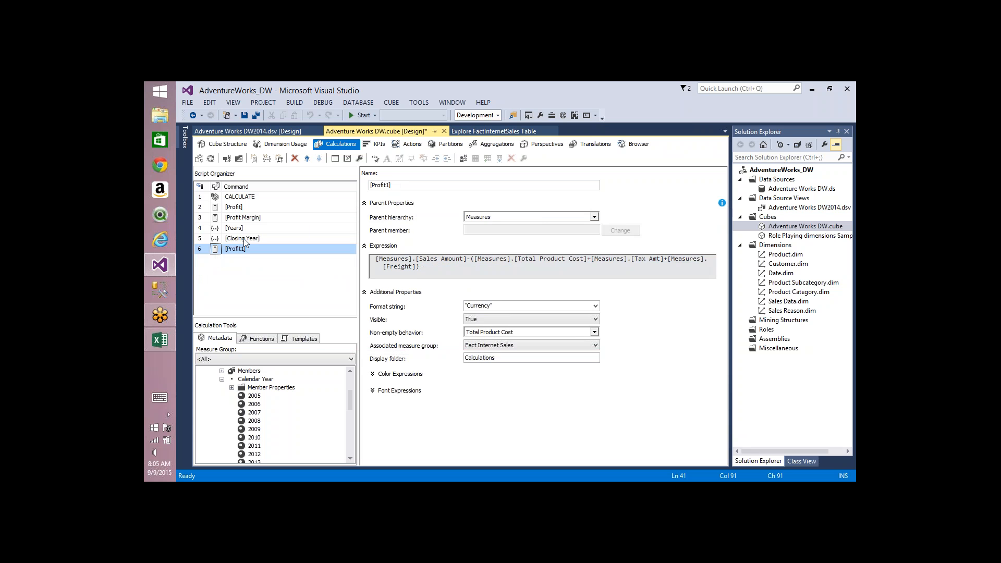
key(Delete)
key(Return)
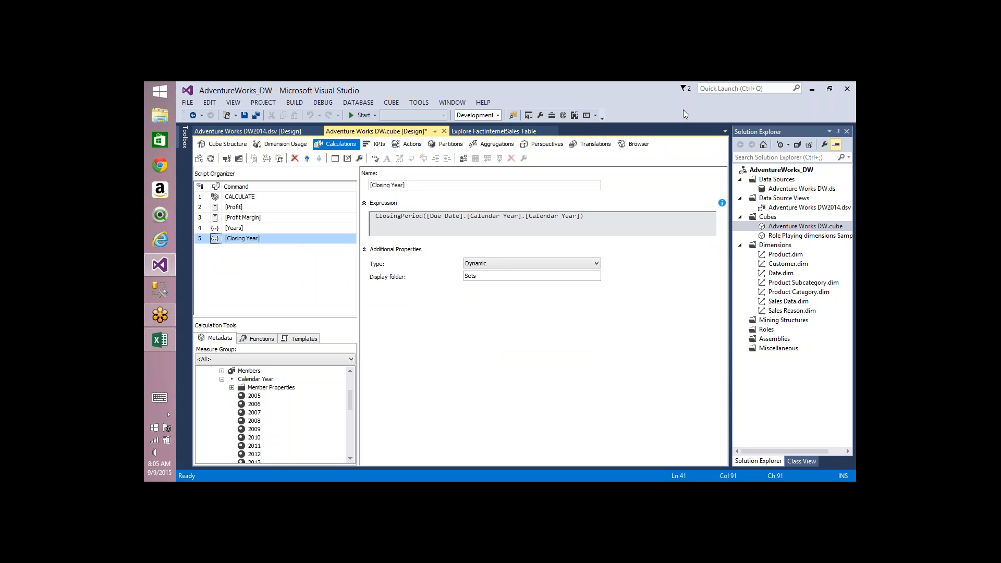
click(697, 101)
click(694, 101)
click(761, 421)
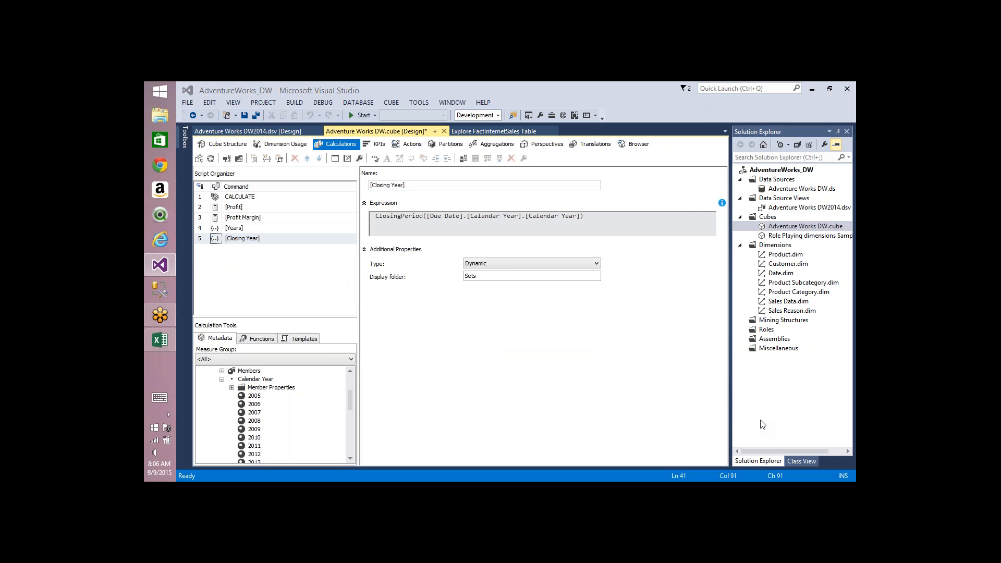
Add a blank KPI to the cube and examine its value, goal, status and trend expression fields.
click(373, 144)
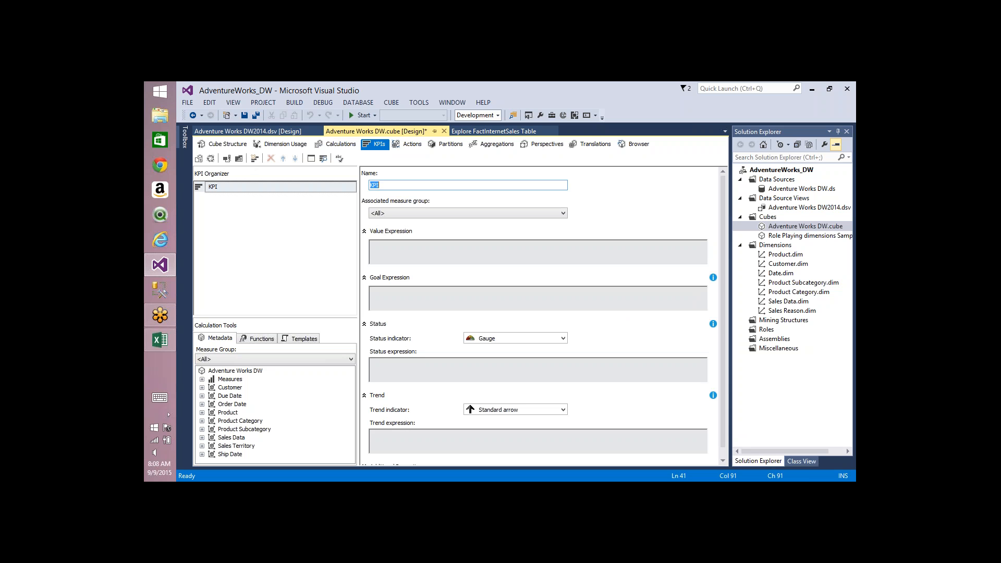
click(377, 246)
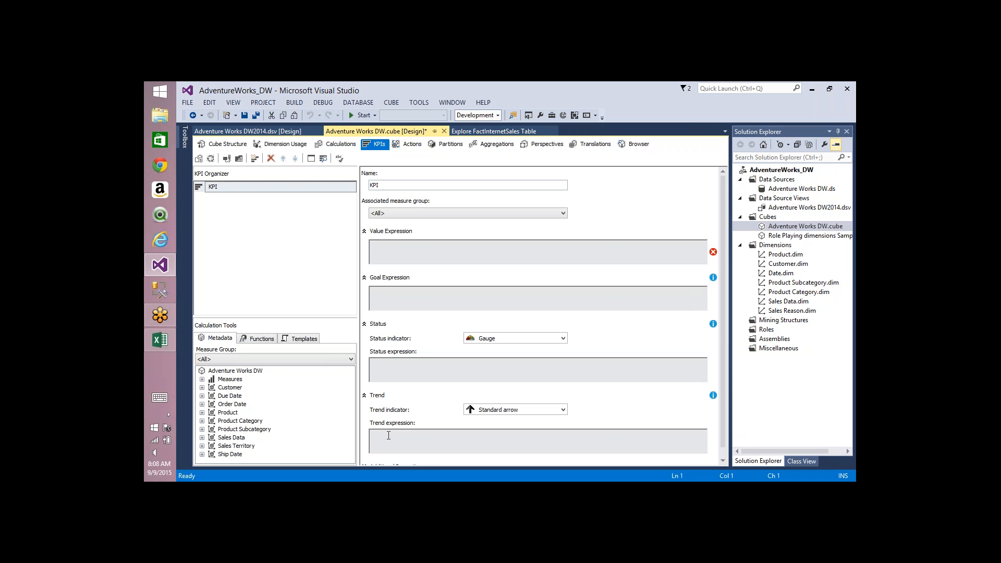
click(376, 362)
click(395, 243)
Delete the blank KPI from the cube.
click(250, 191)
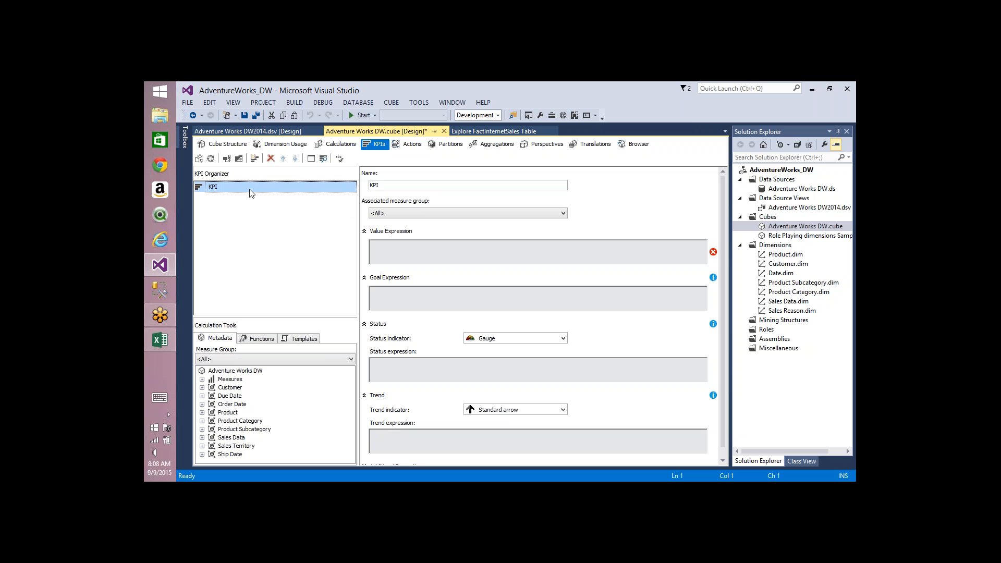
click(271, 159)
key(Return)
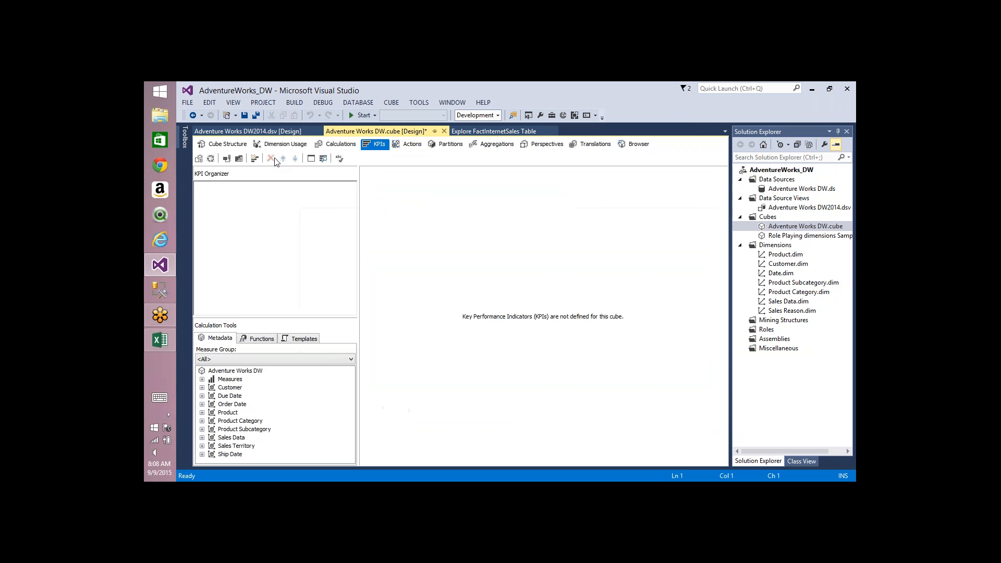
click(842, 109)
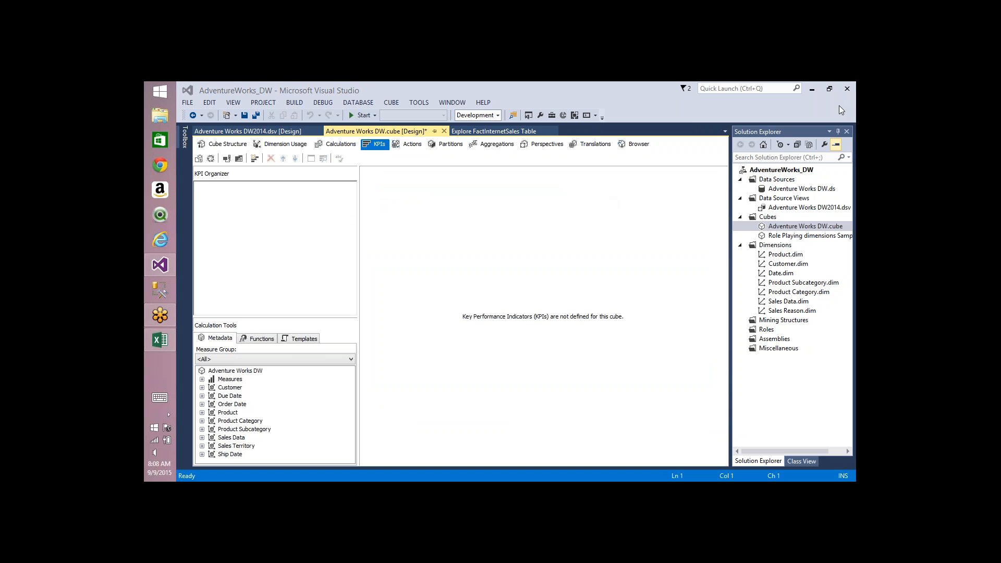
Open the Adventure Works DW2014 data source view and check its available and included tables for the sales territory table.
double_click(777, 208)
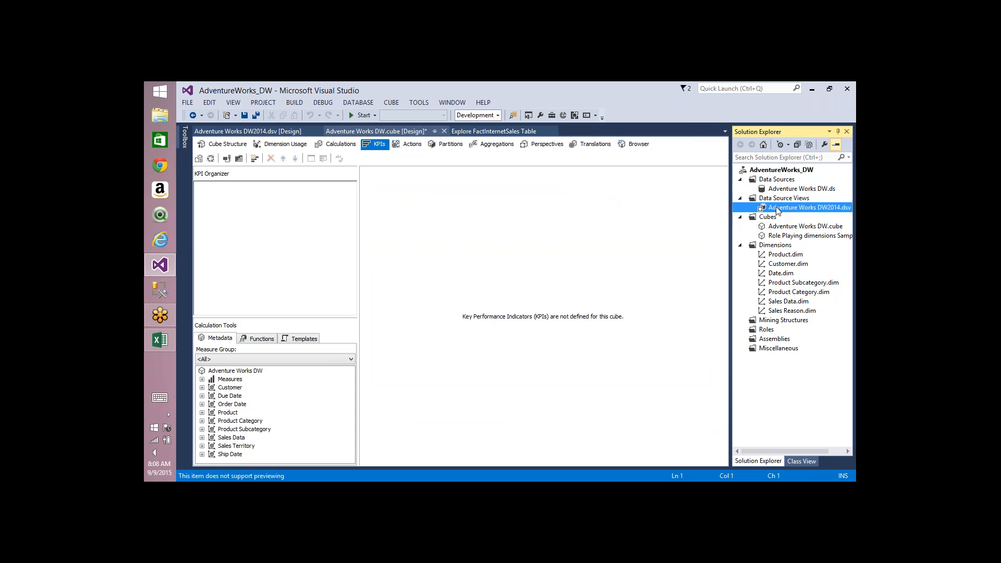
right_click(648, 238)
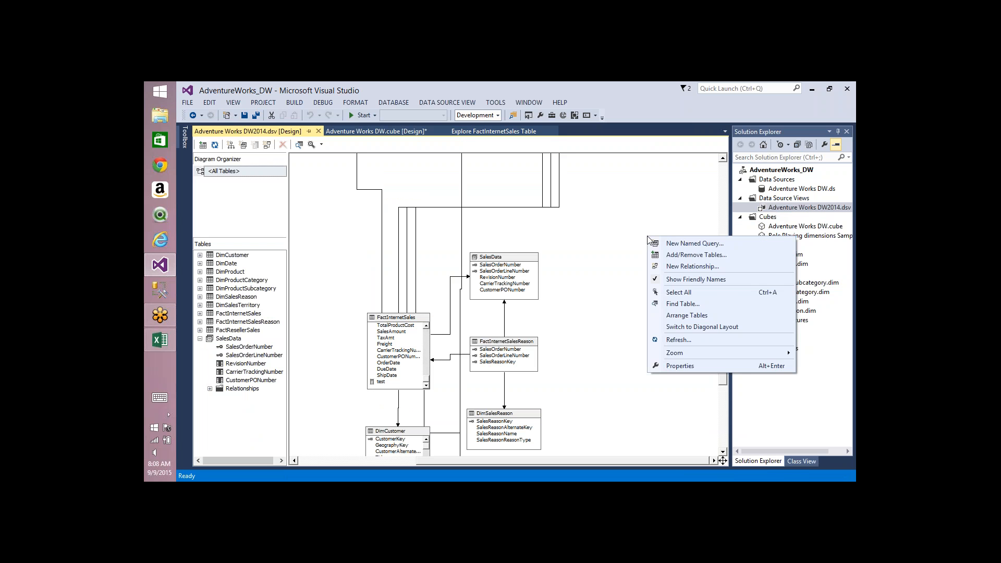
click(687, 259)
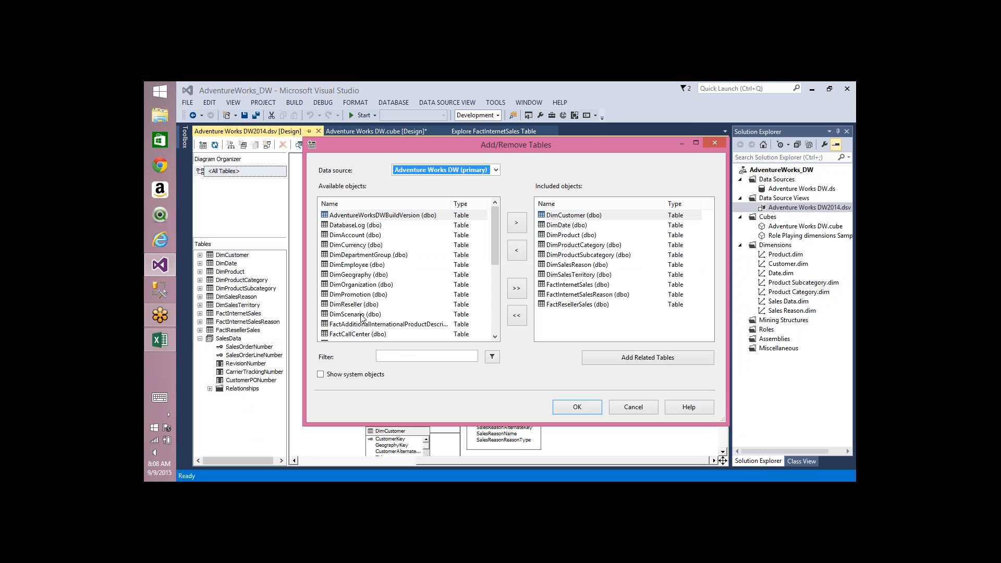
click(361, 314)
key(Down)
key(Down)
key(Down)
key(Down)
key(Down)
key(Down)
key(Down)
key(Down)
key(Down)
key(Down)
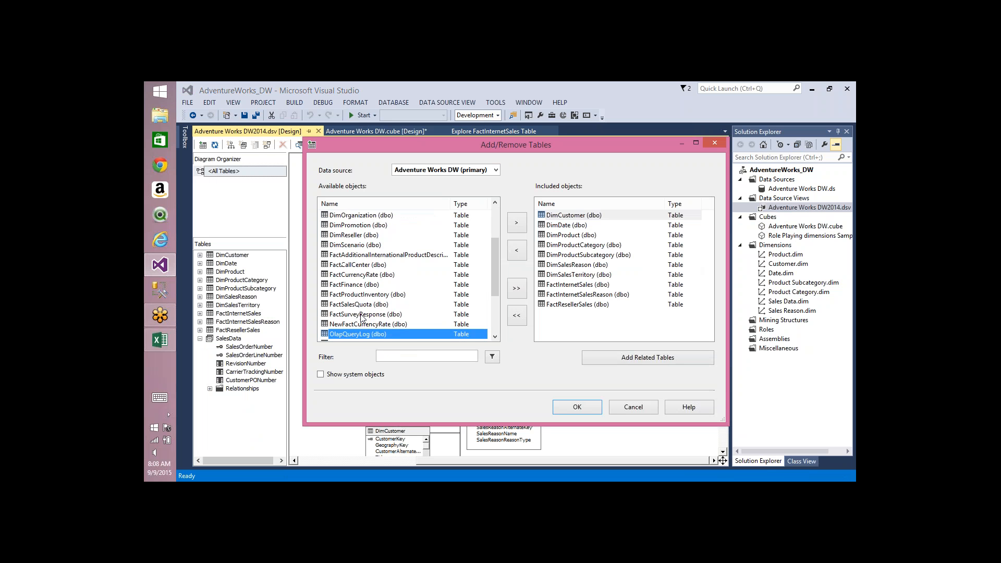
key(Down)
key(Down)
key(Down)
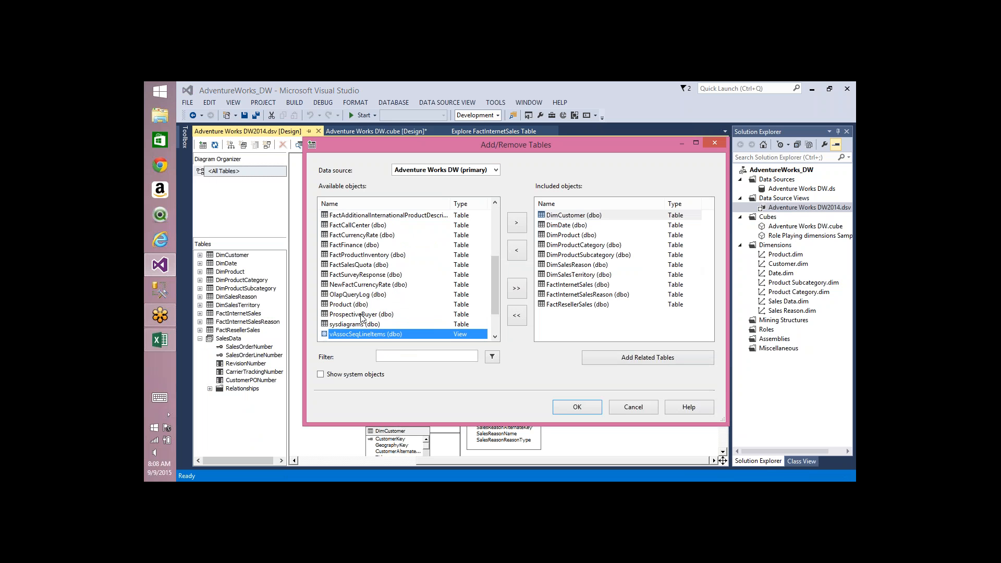
click(579, 267)
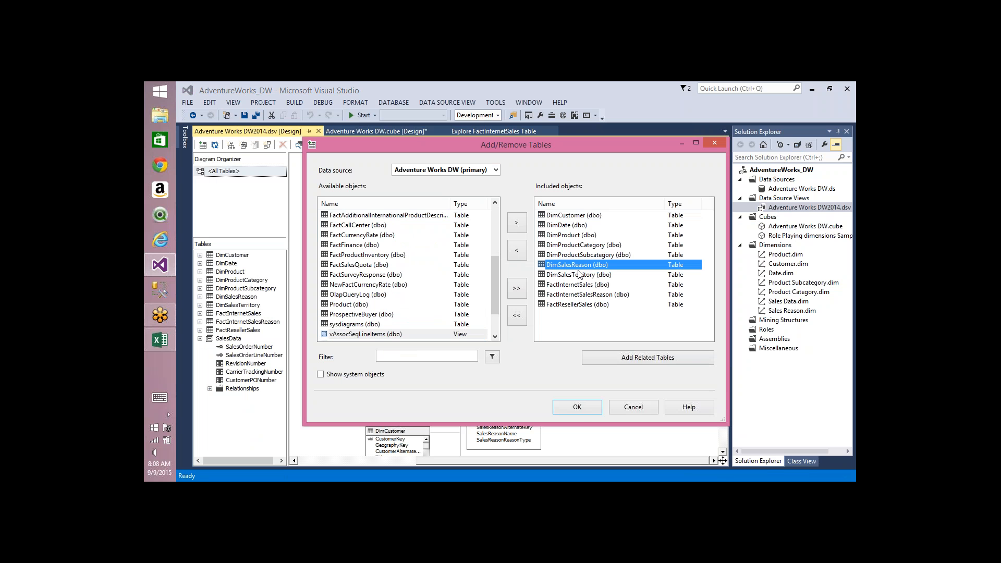
click(588, 275)
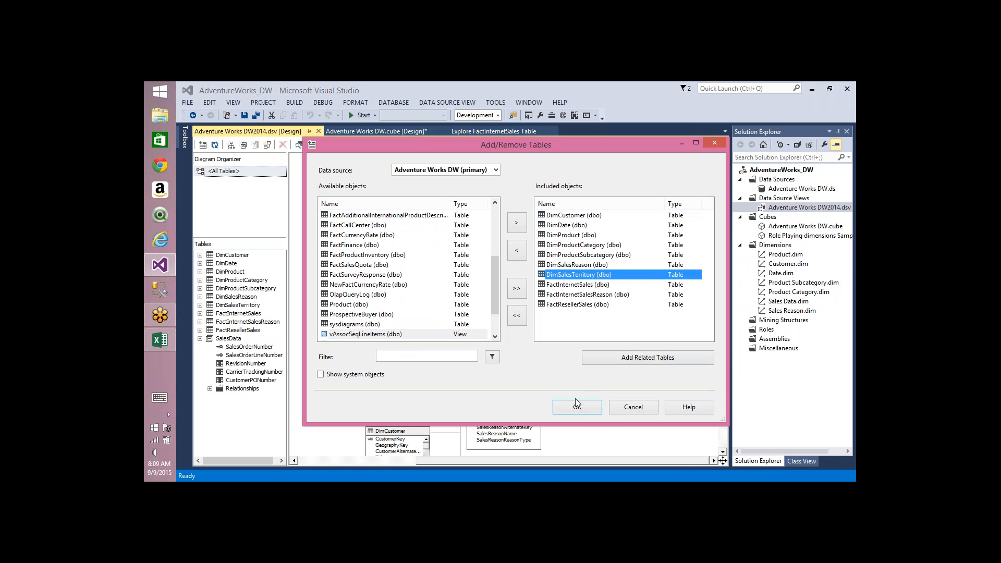
click(581, 410)
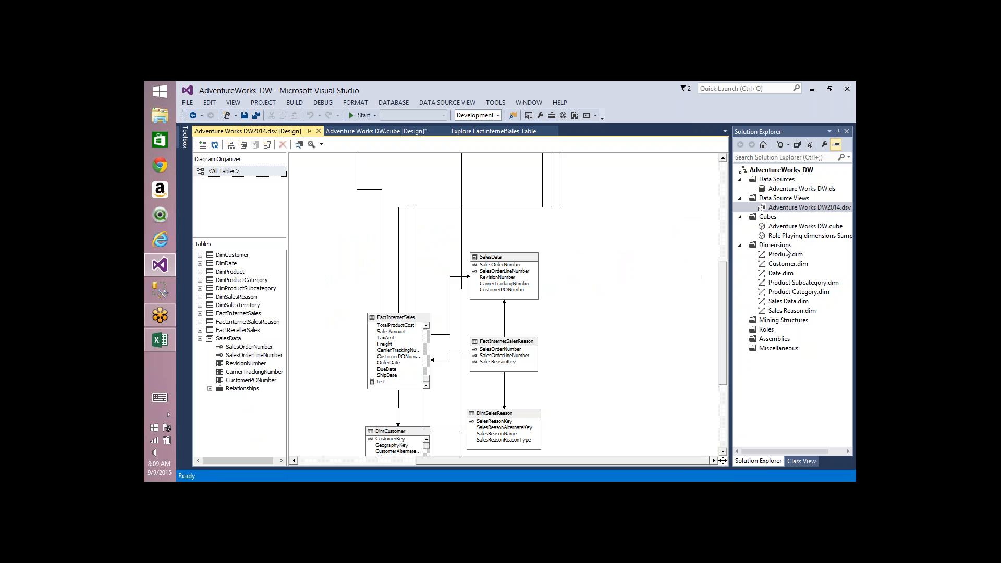
Start a new dimension from an existing table, using DimSalesTerritory as main table with SalesTerritoryKey as key and name column.
right_click(784, 249)
click(718, 255)
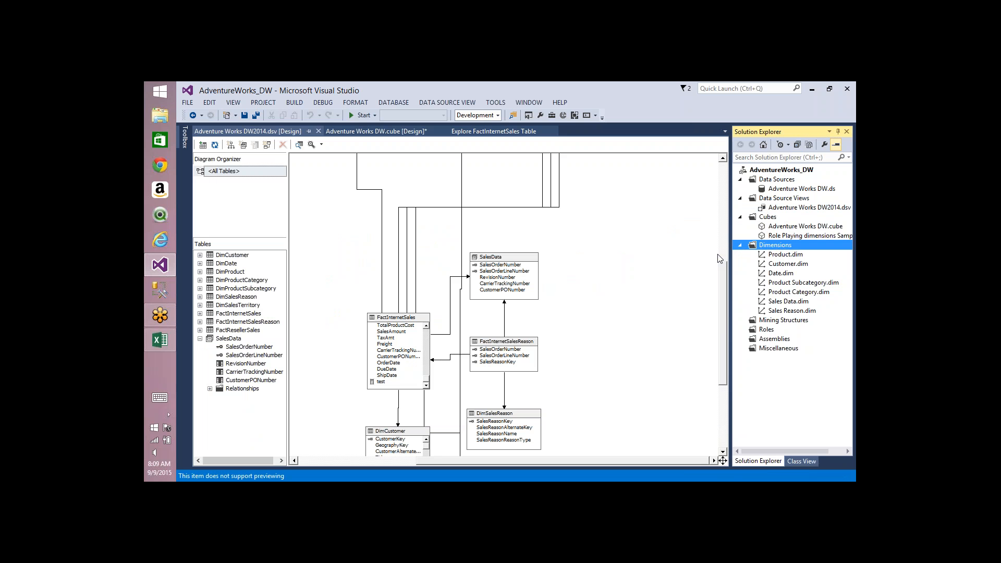
key(Return)
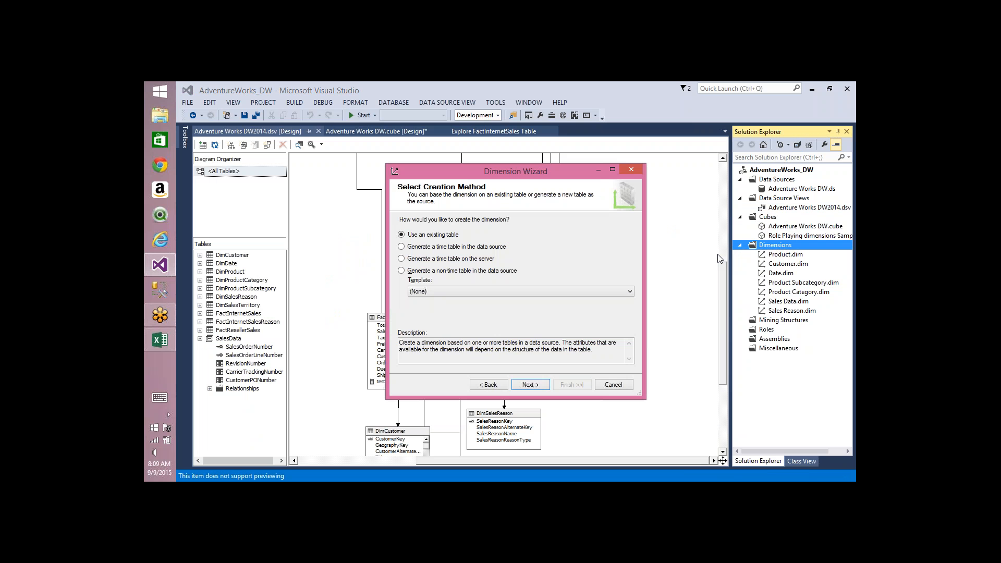
key(Return)
click(580, 255)
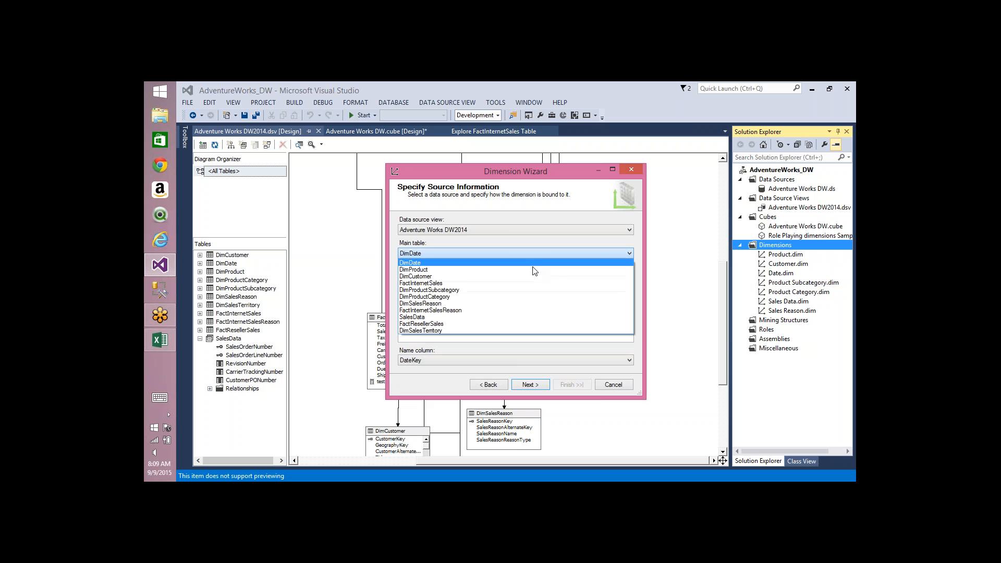
click(447, 330)
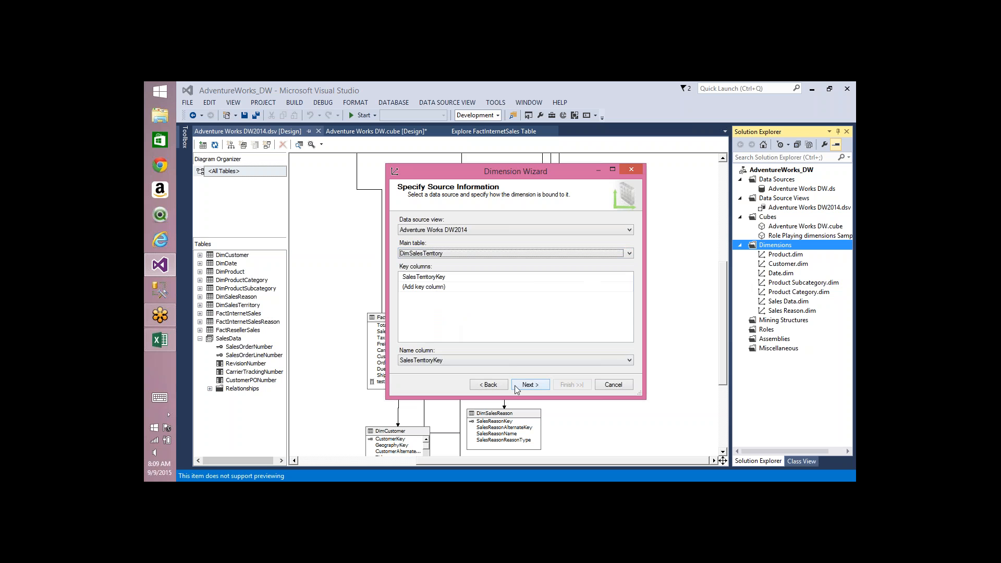
click(530, 386)
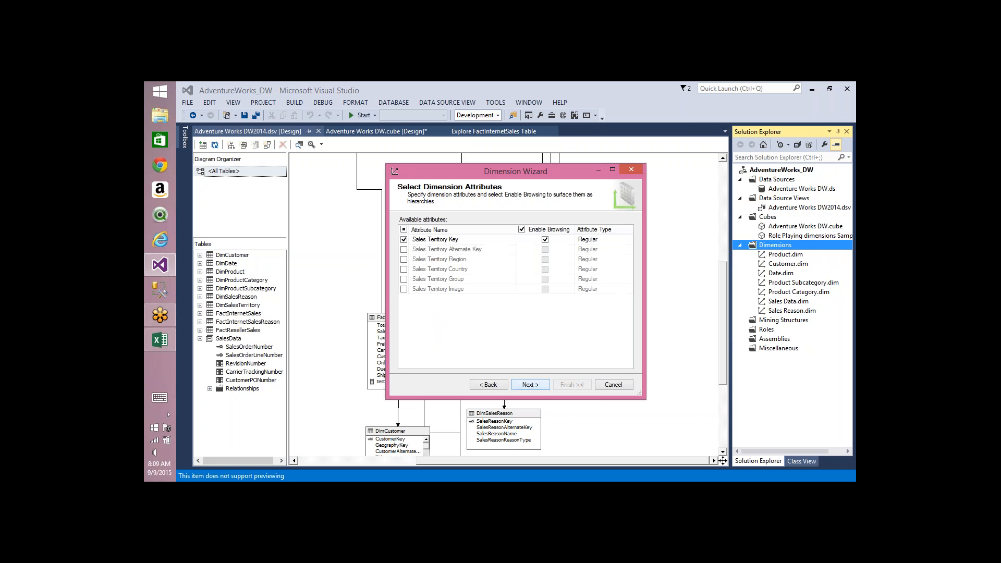
Include the Sales Territory Region, Country and Group attributes and finish the dimension with the name Sales Territory.
click(404, 260)
click(404, 269)
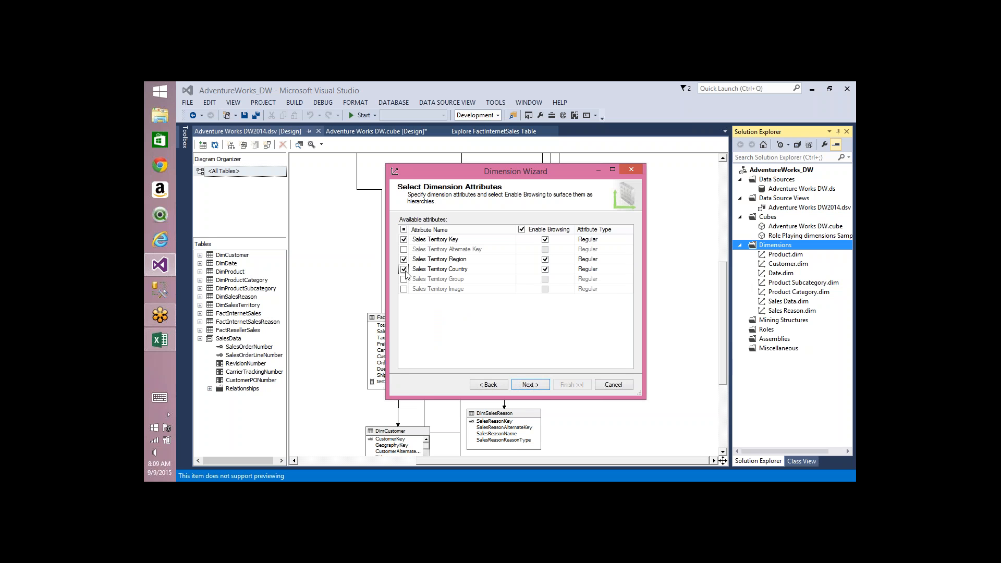
click(404, 279)
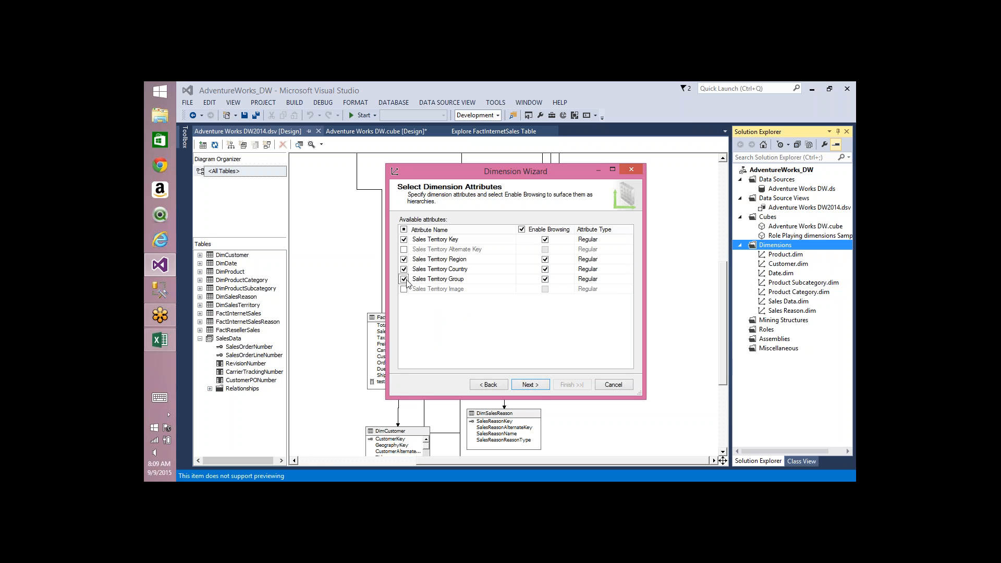
click(531, 384)
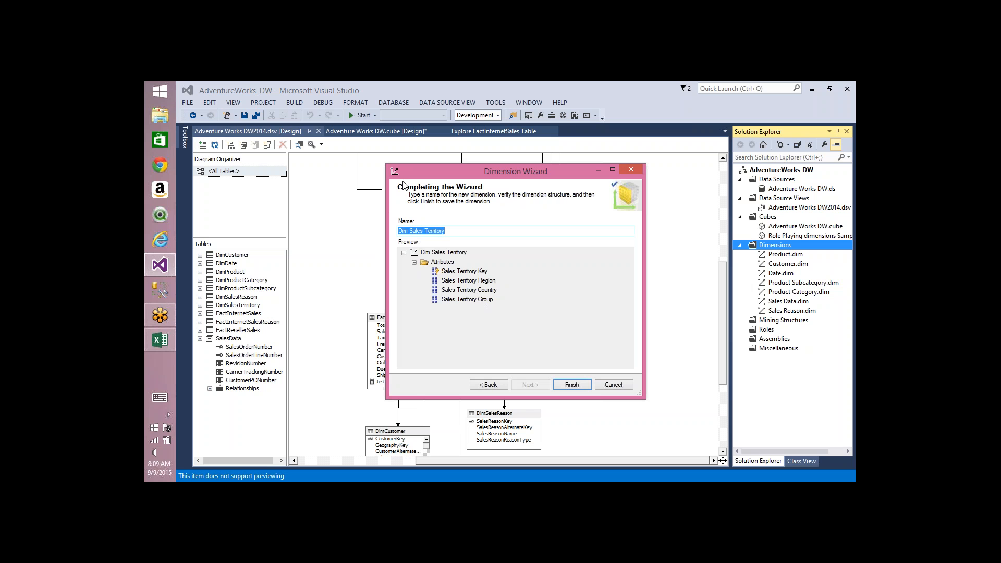
click(410, 231)
key(shift+Home)
key(BackSpace)
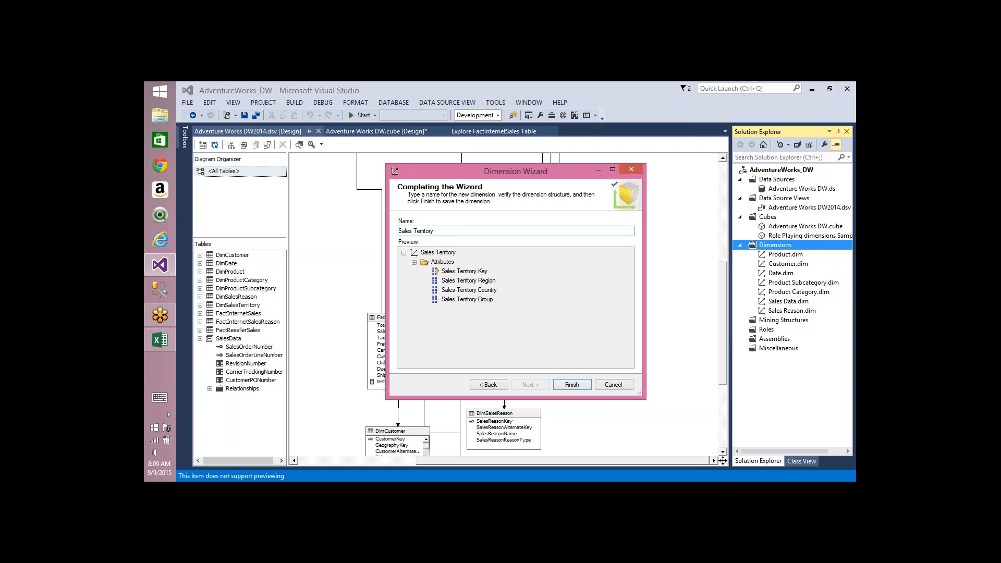
click(572, 384)
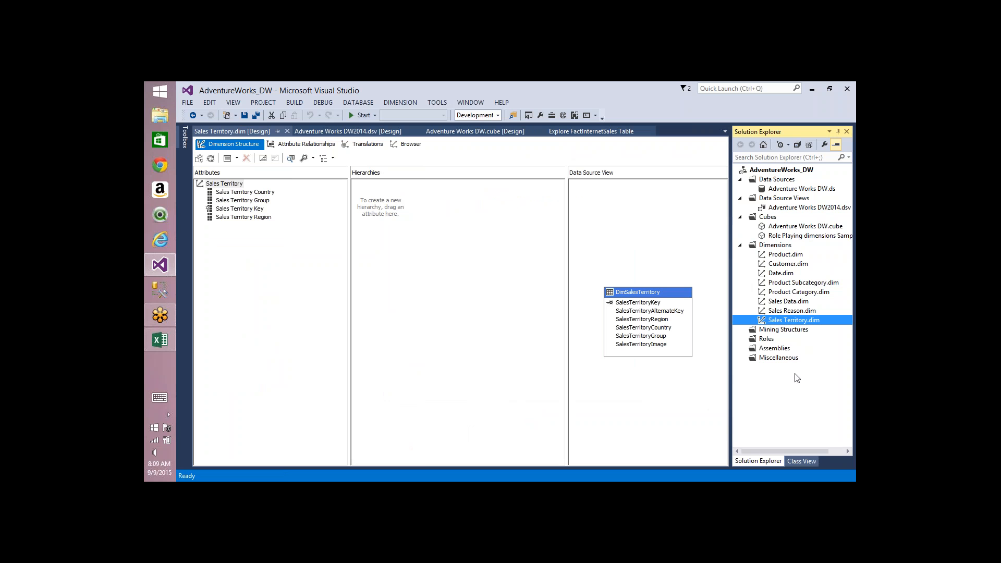
Add the Sales Territory dimension to the cube dimensions in the Adventure Works DW cube structure.
click(785, 230)
double_click(785, 230)
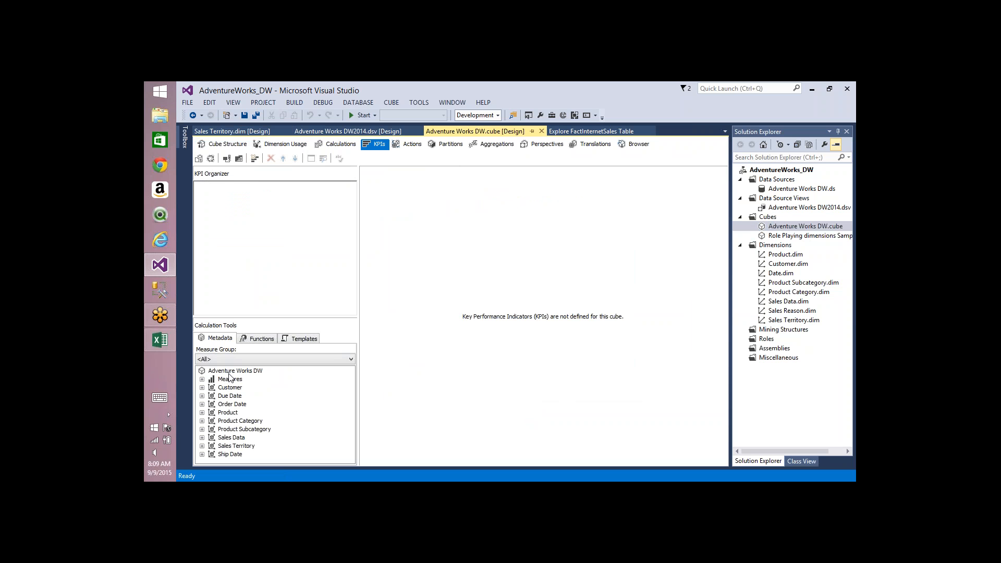
click(232, 372)
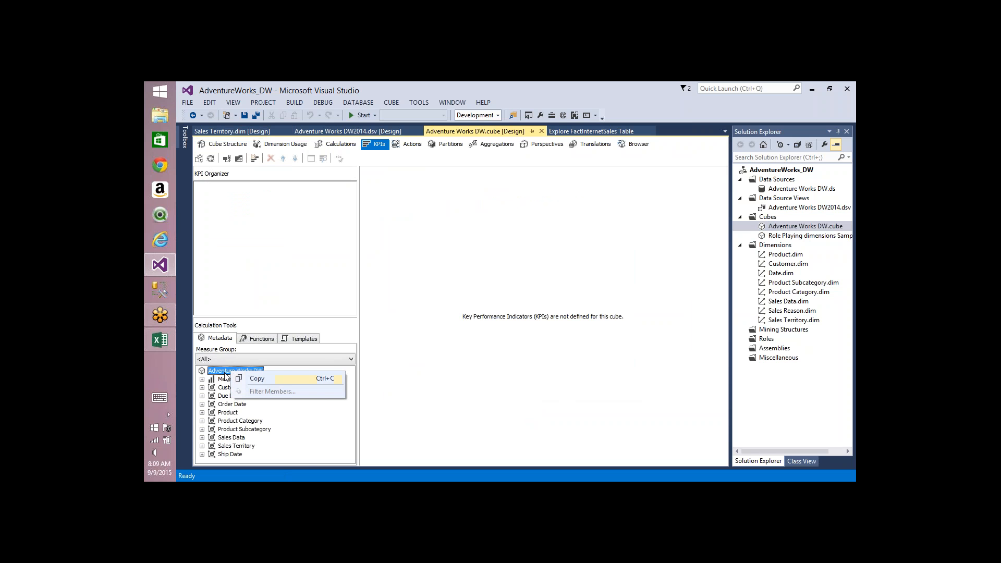
click(228, 144)
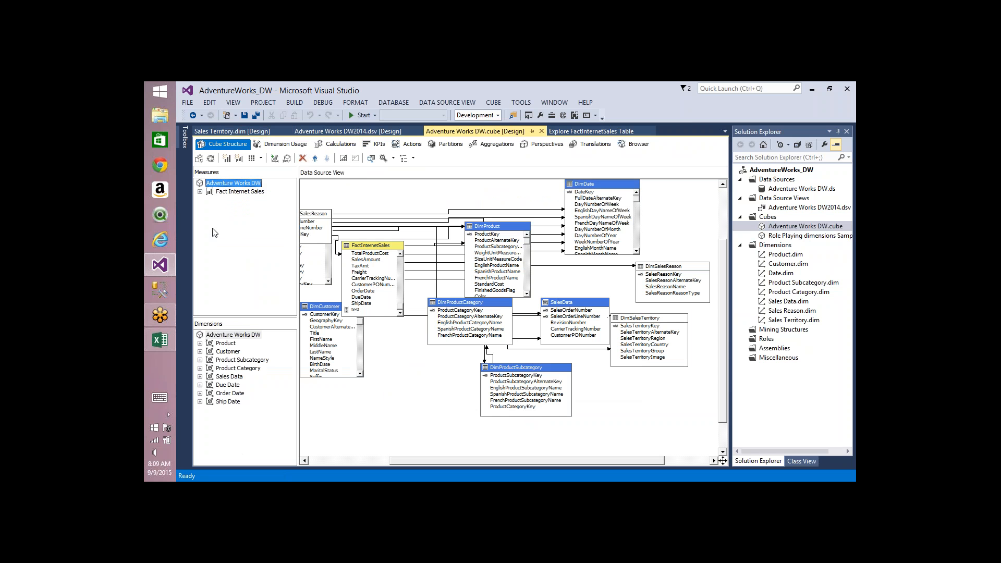
right_click(228, 335)
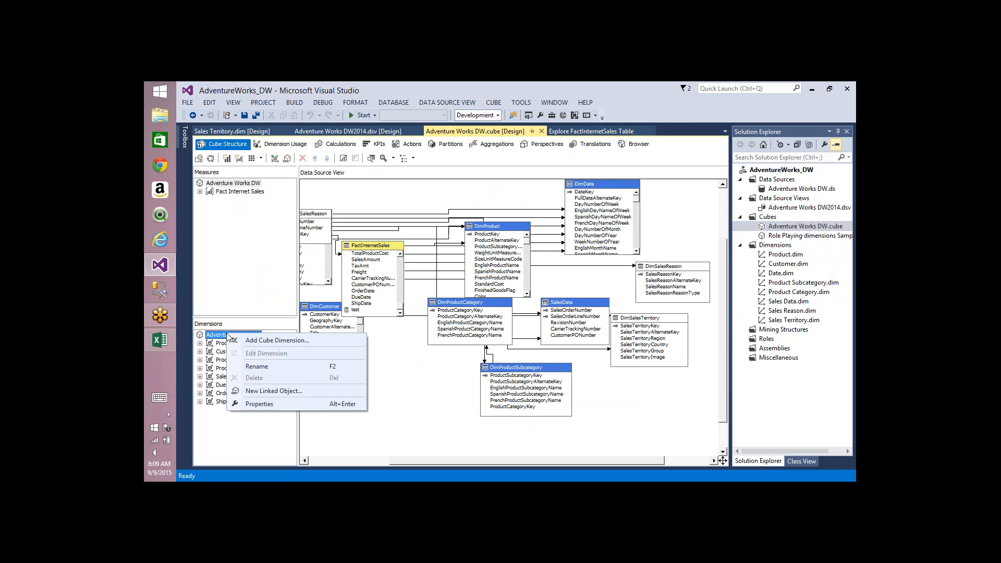
click(271, 343)
double_click(428, 254)
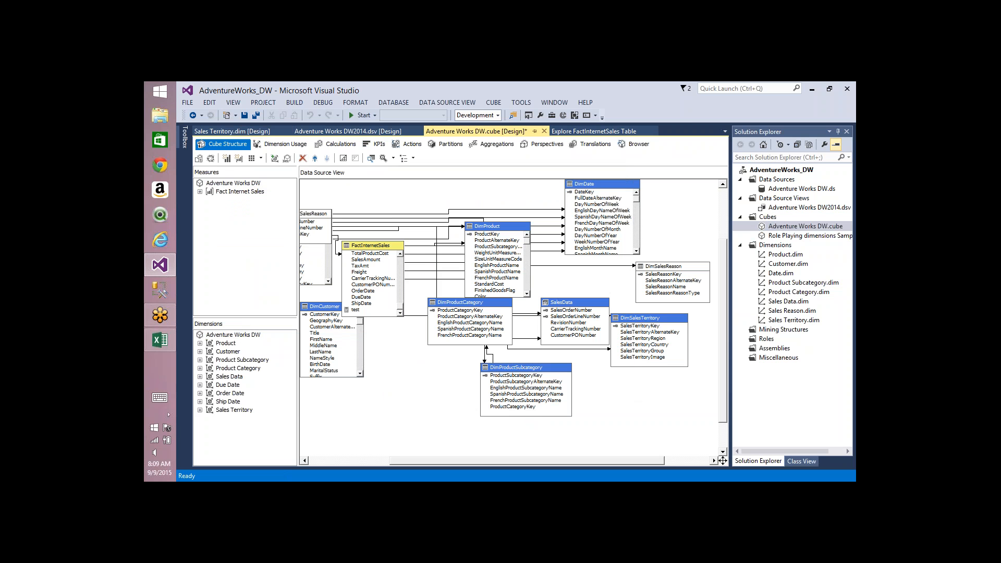
Deploy the changes and process the Adventure Works DW cube with Process Full.
click(378, 144)
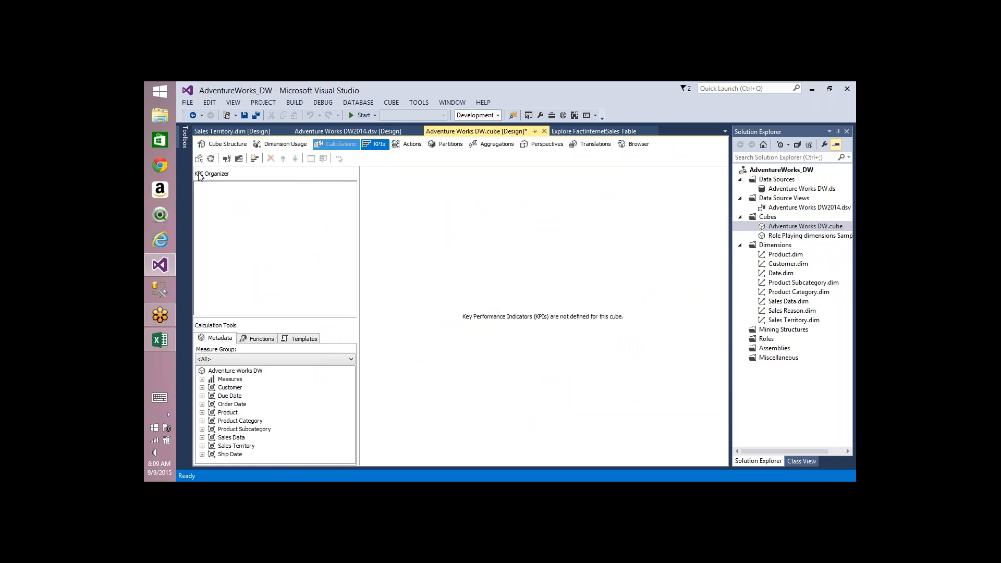
click(211, 158)
key(Return)
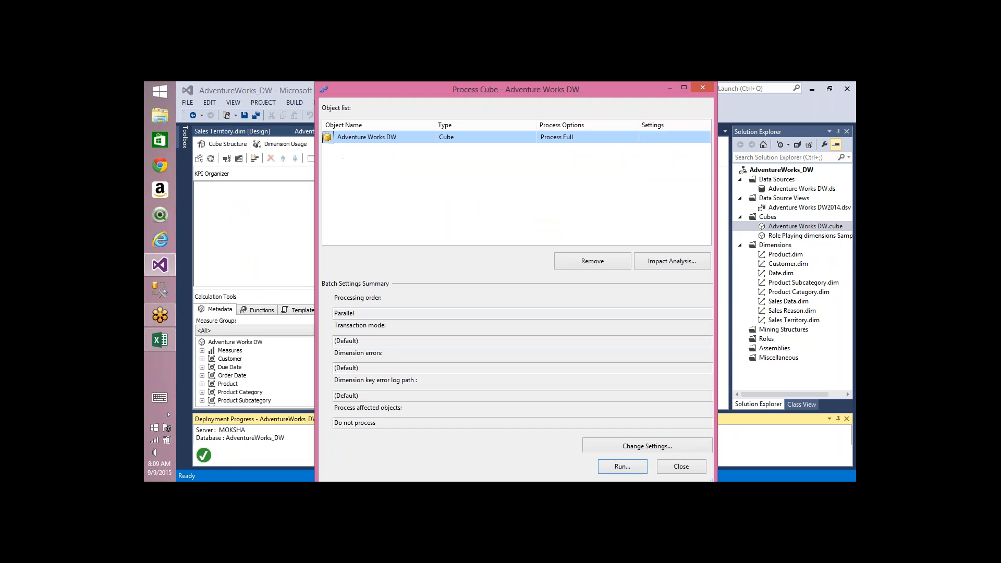
key(Return)
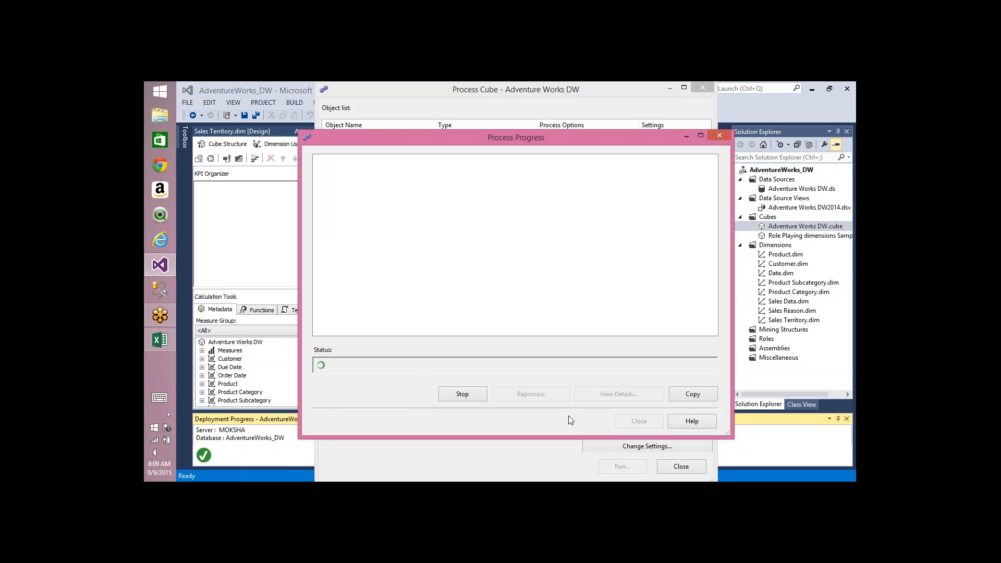
click(640, 421)
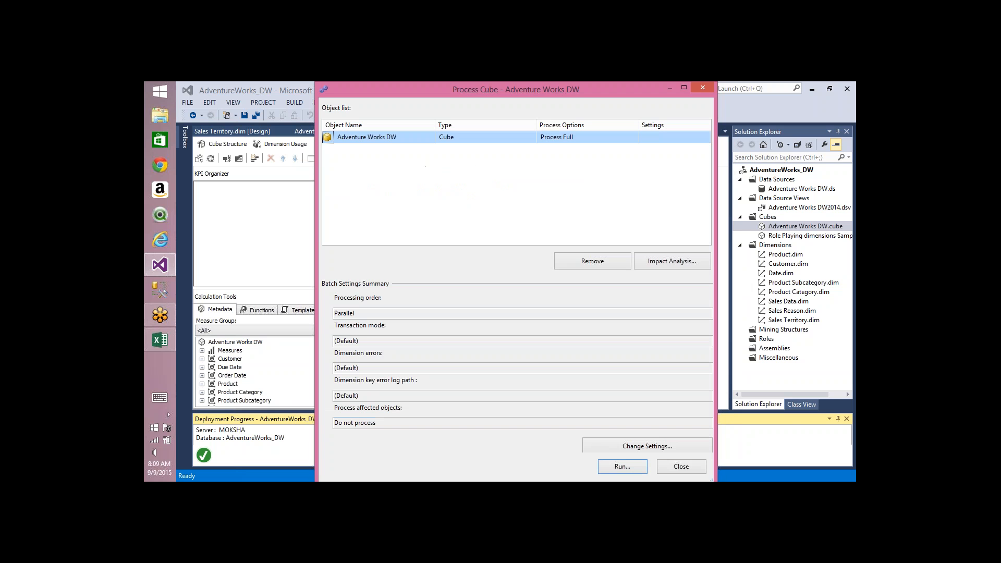
click(687, 471)
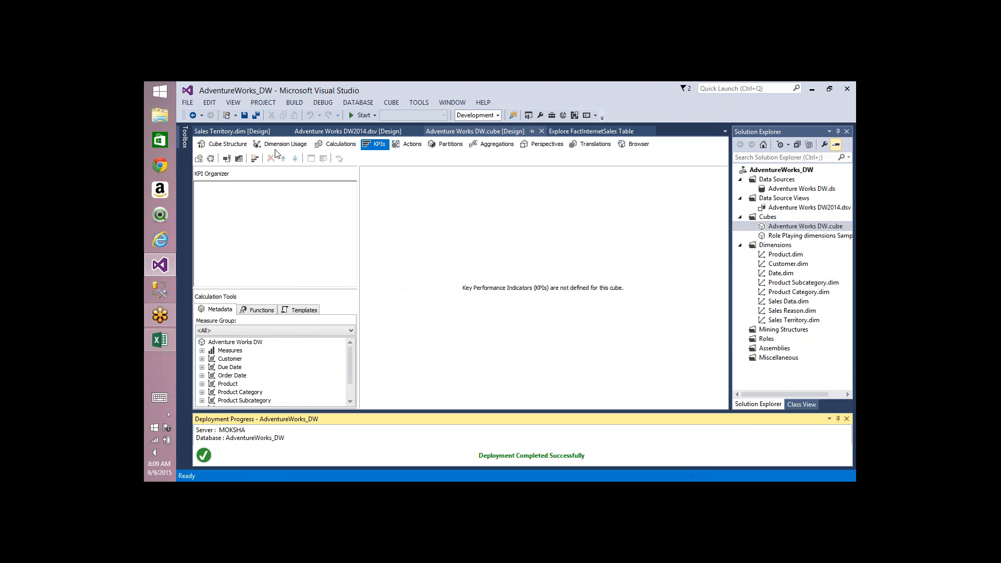
Create a KPI named Pro Margin with [Measures].[Profit Margin] as its value expression.
click(254, 159)
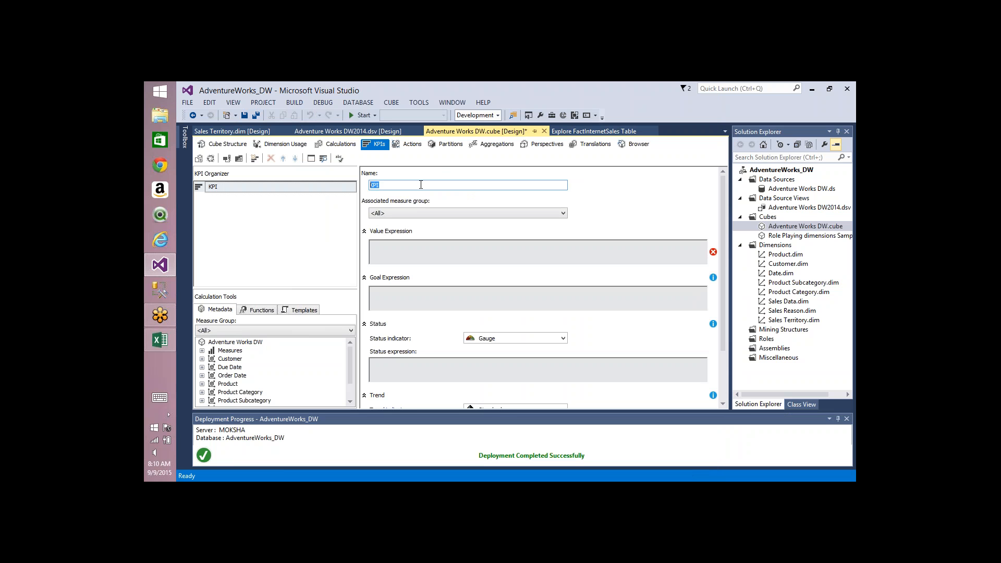
text(Pro Margin)
click(439, 256)
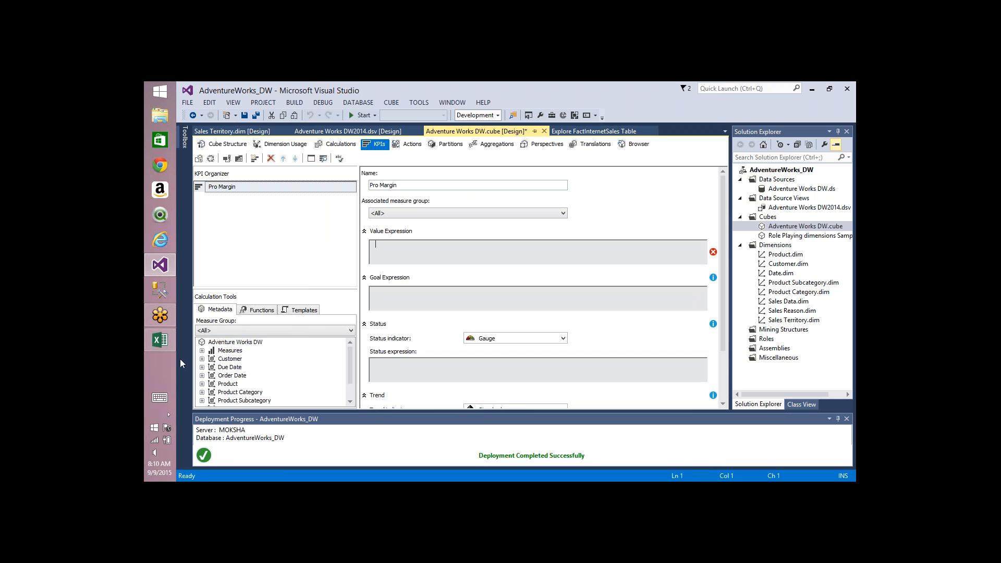
click(202, 351)
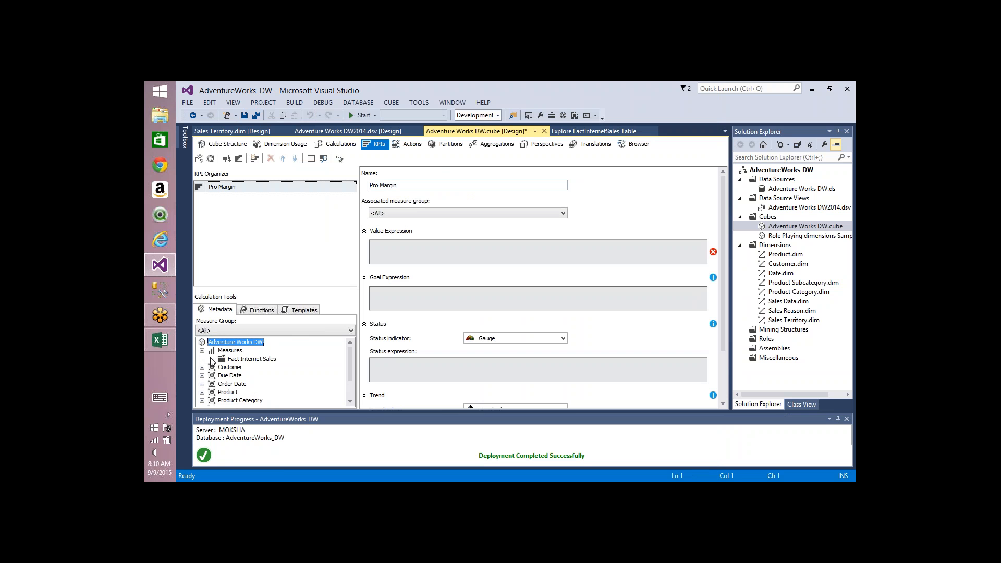
click(212, 359)
click(222, 351)
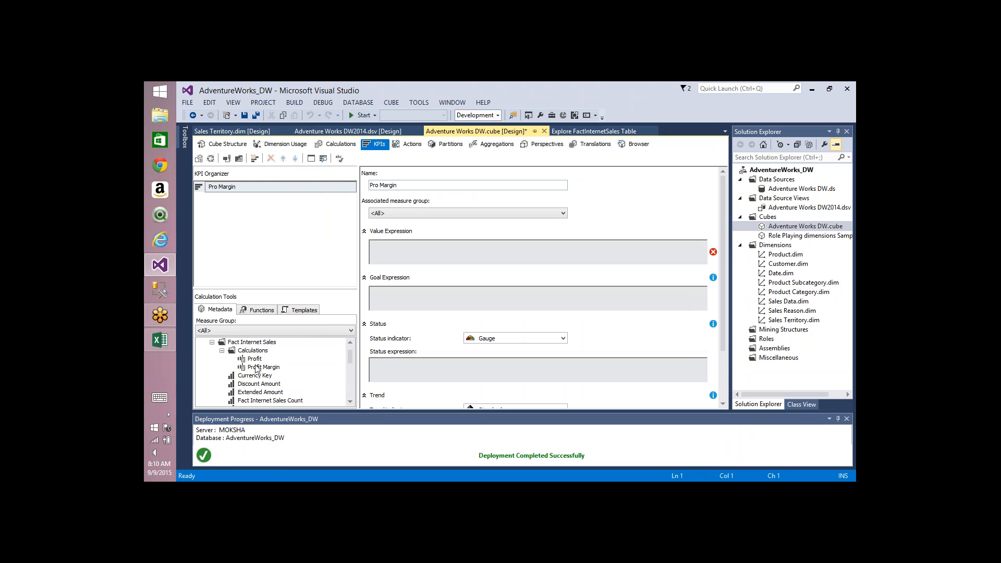
drag(256, 369, 398, 261)
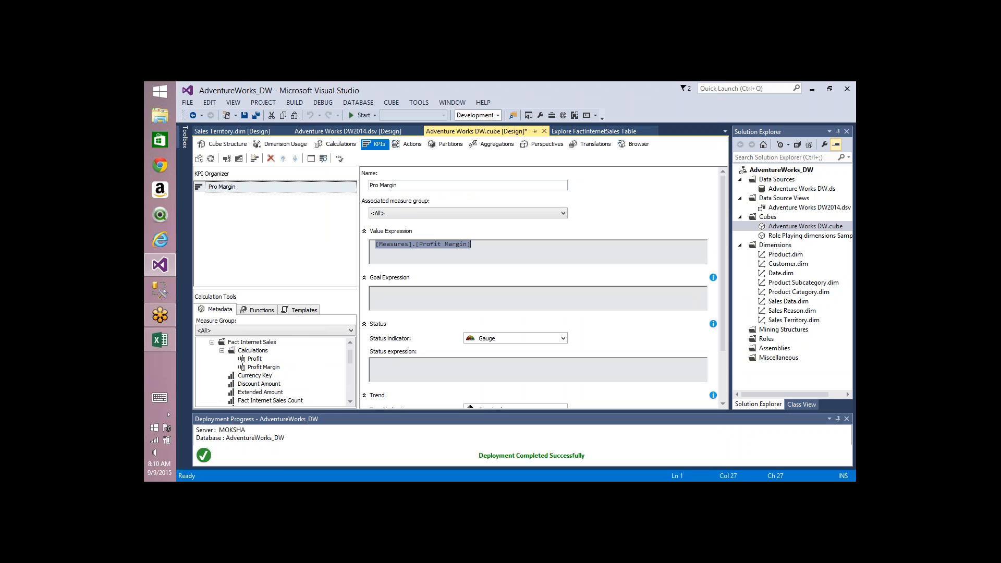
click(384, 302)
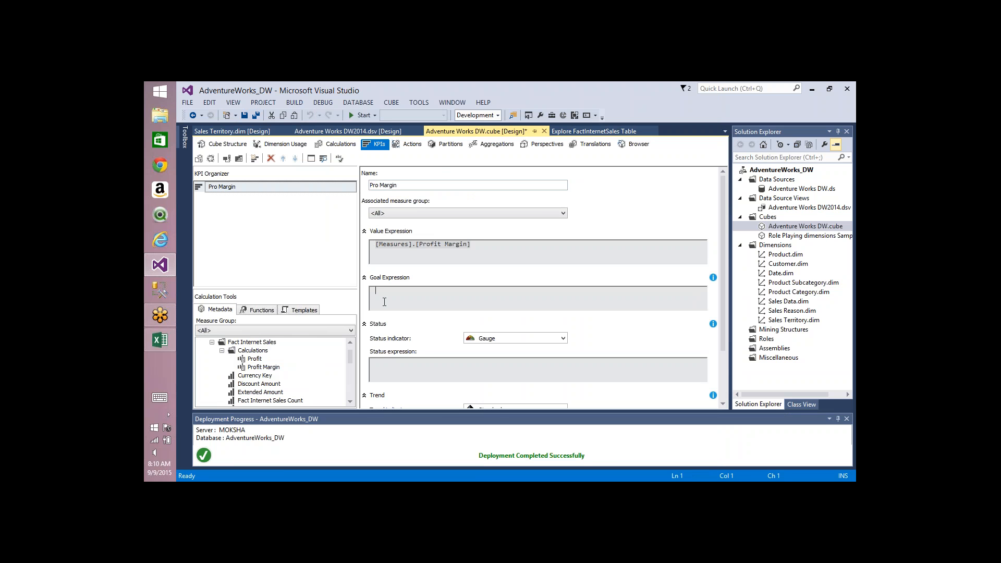
text(0.30)
key(shift+Left)
key(shift+Left)
key(shift+Left)
double_click(429, 302)
key(Delete)
Reconnect the cube metadata and expand Sales Territory down to the members of Sales Territory Group.
double_click(233, 351)
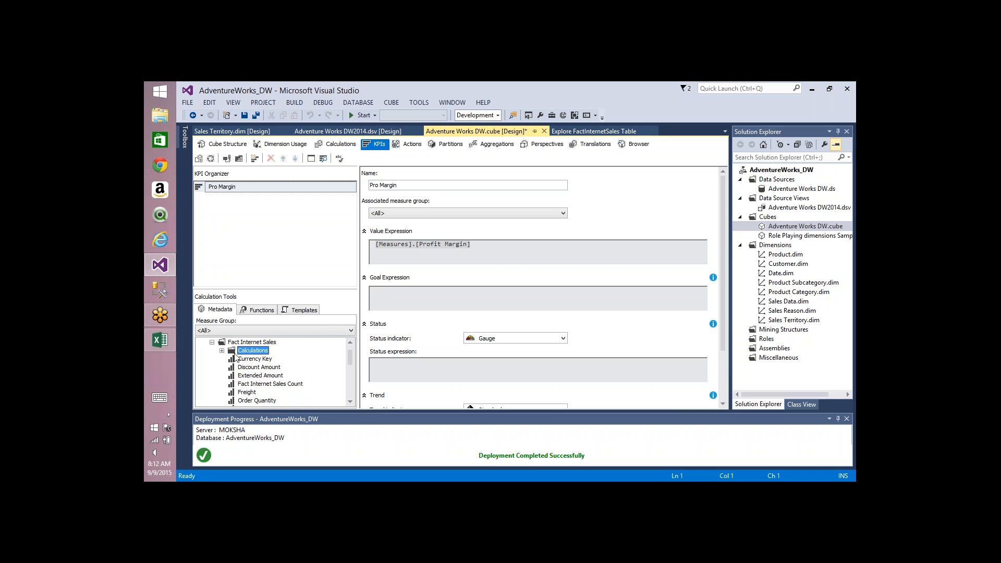
scroll(351, 384, down, 4)
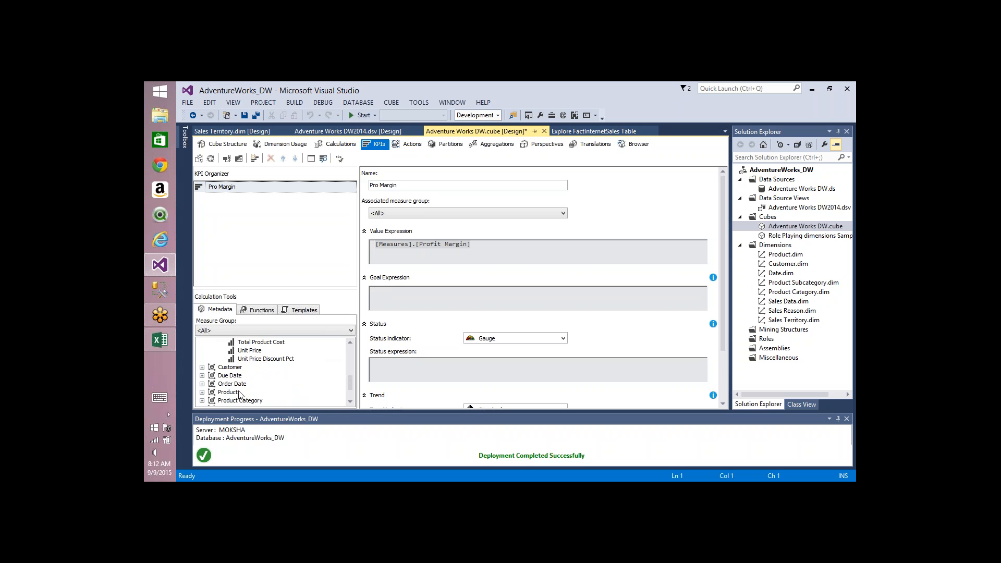
scroll(351, 394, down, 2)
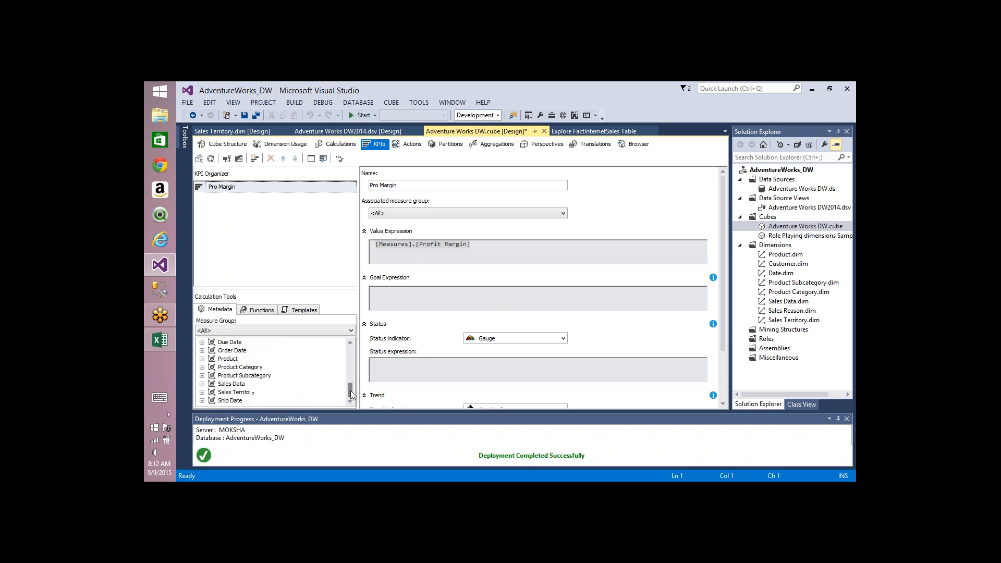
click(202, 393)
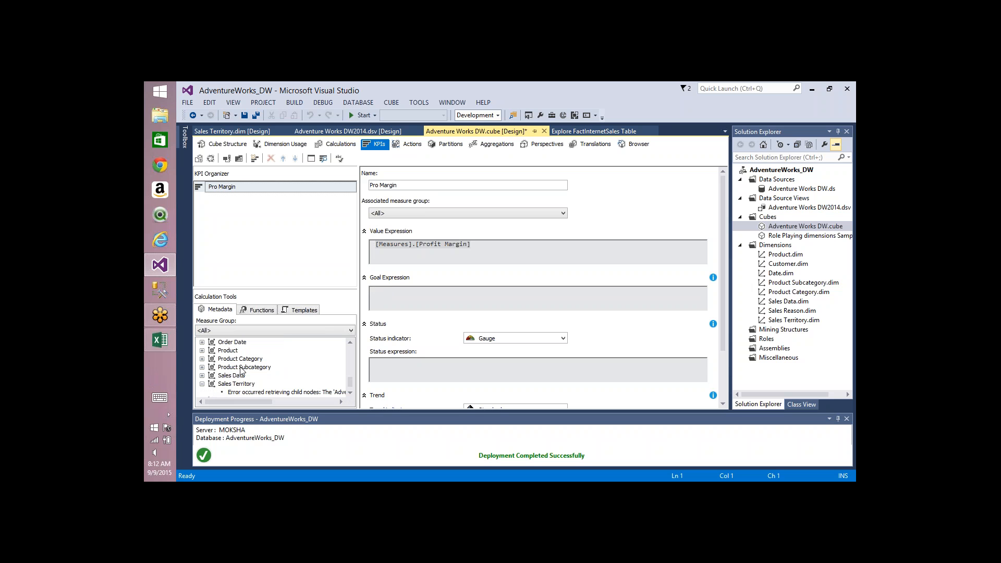
click(227, 159)
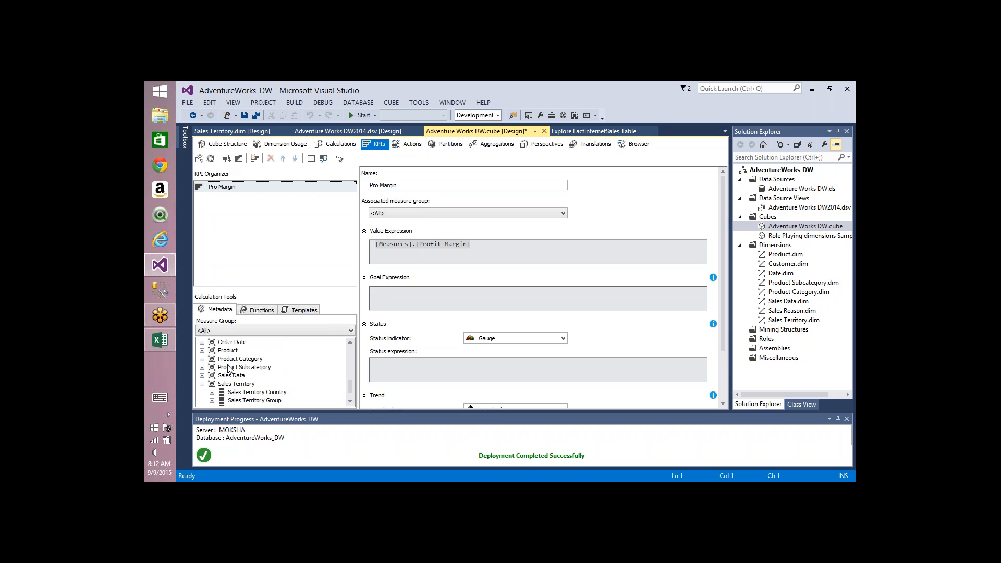
click(212, 401)
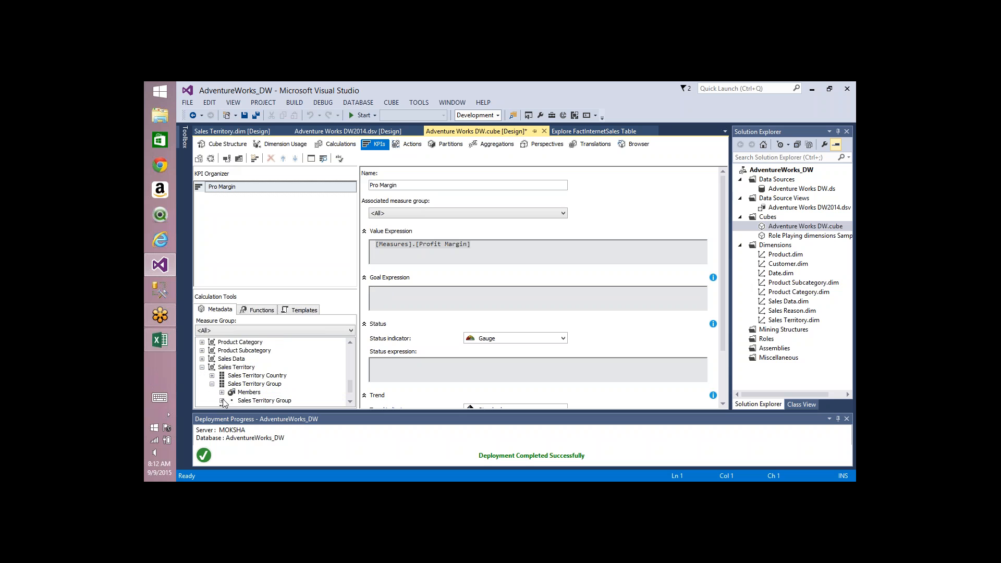
click(222, 401)
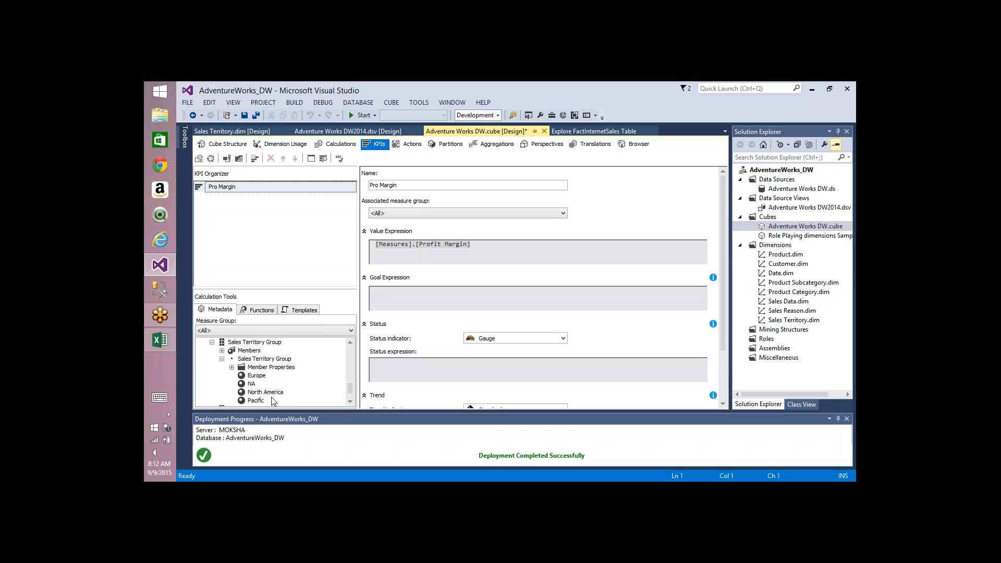
click(252, 385)
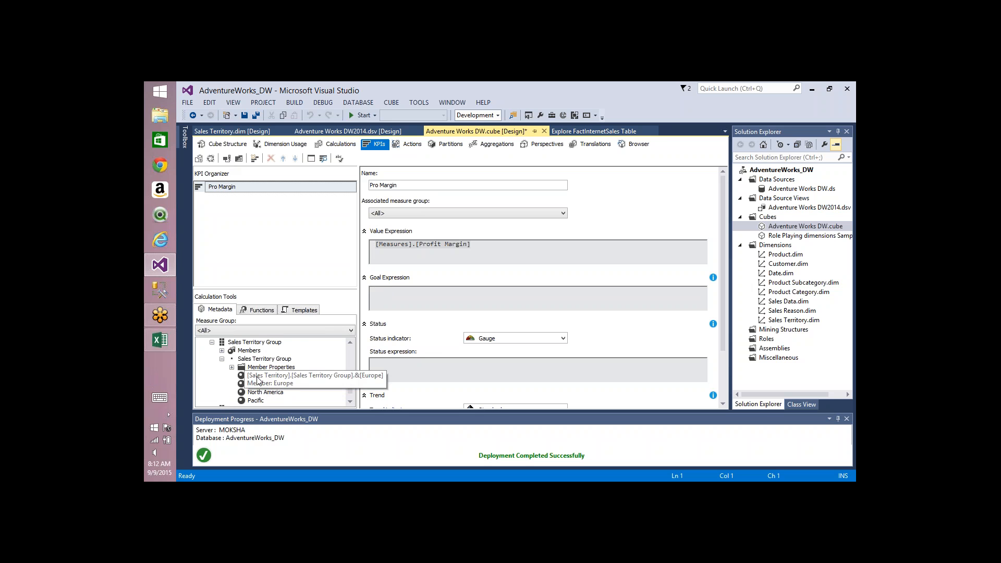
click(257, 377)
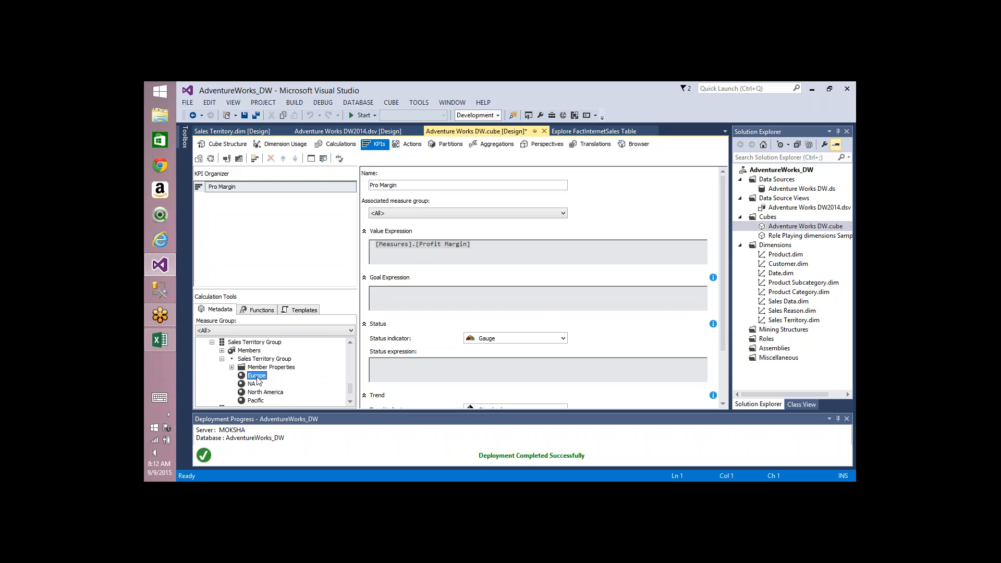
Start the goal expression as a Case whose first when clause returns 0.30 if the current Sales Territory Group member is Europe.
click(413, 294)
text(Case when)
drag(266, 344, 444, 303)
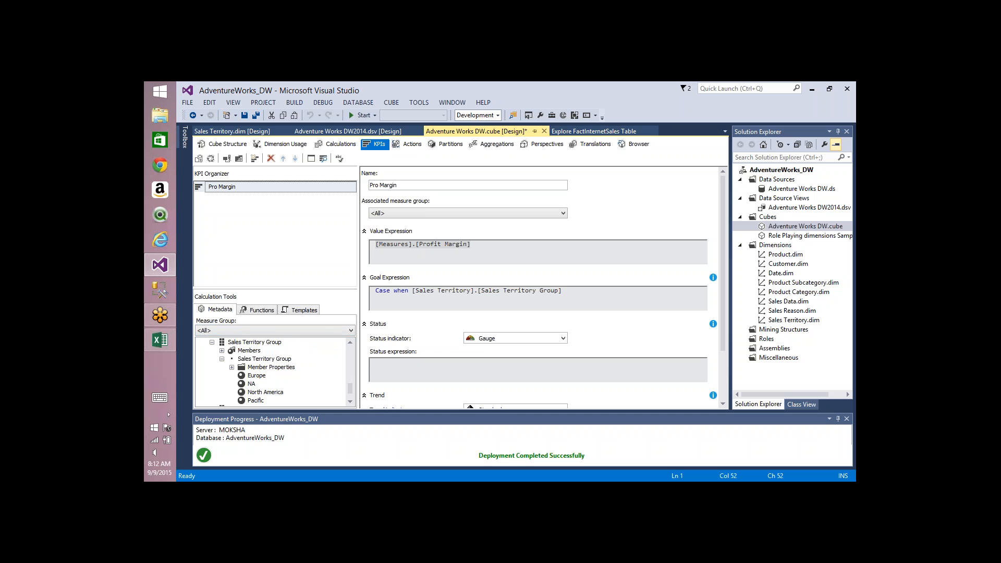
text(.Currentmember IS)
drag(261, 376, 636, 303)
click(636, 303)
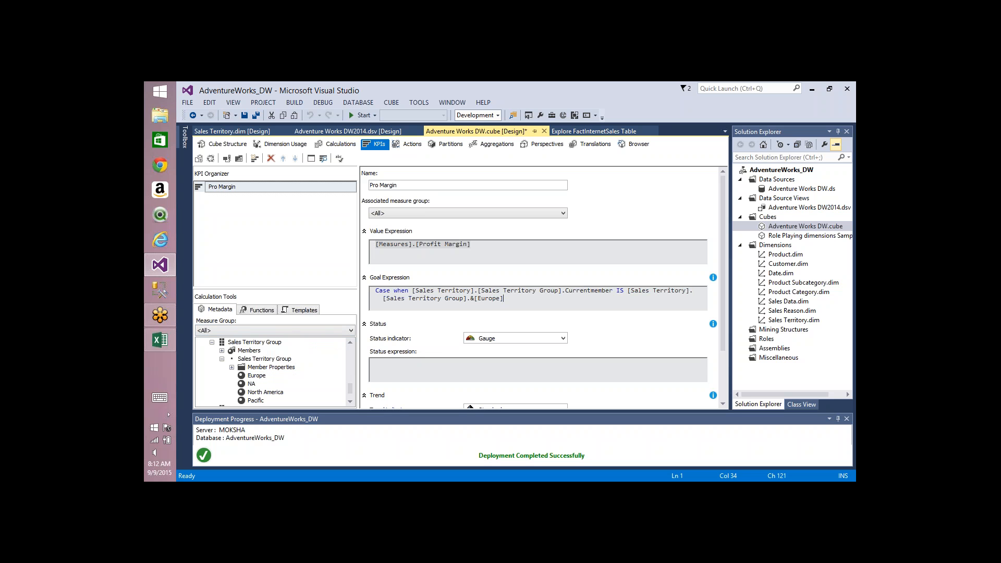
text(Then 0.30)
Duplicate the Europe when clause onto a new line of the goal expression.
key(shift+Up)
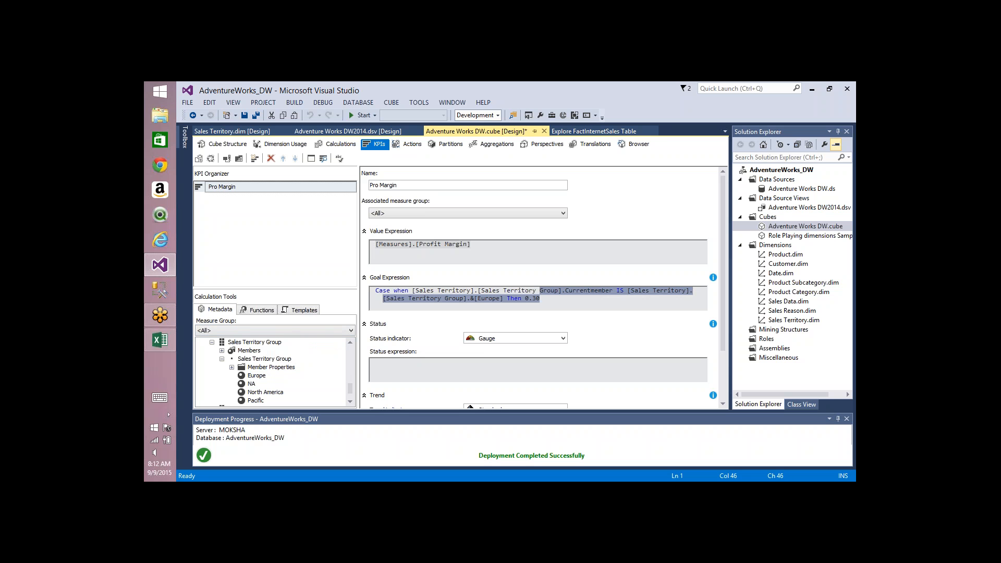
key(ctrl+shift+Left)
key(ctrl+shift+Left)
key(ctrl+shift+Left)
key(ctrl+shift+Left)
key(ctrl+shift+Left)
key(ctrl+shift+Left)
key(ctrl+shift+Left)
key(ctrl+shift+Left)
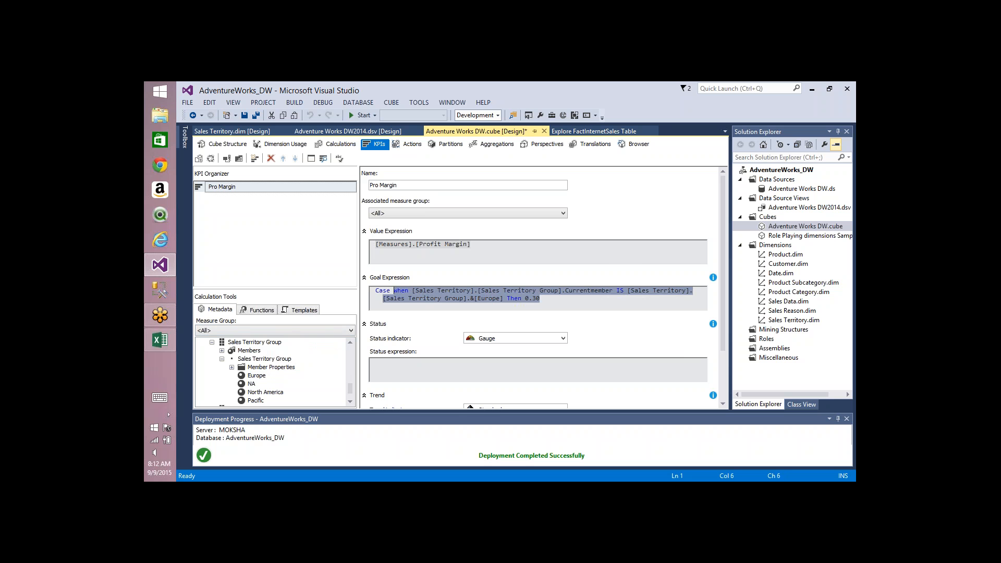
key(Down)
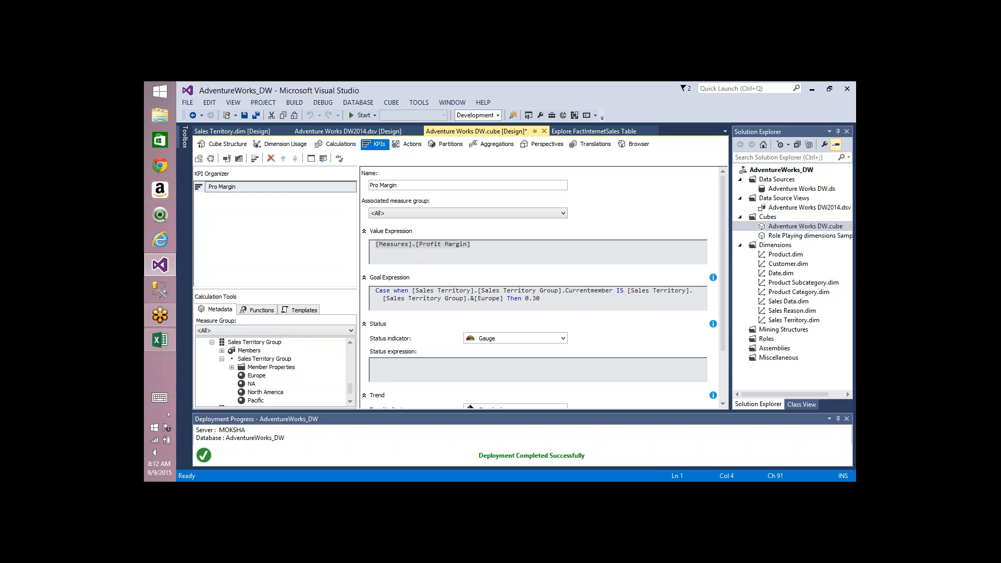
key(Return)
text(when [Sales Territory].[Sales Territory Group].Currentmember IS [Sales Territory].[Sales Territory Group].&[Europe] Then 0.30)
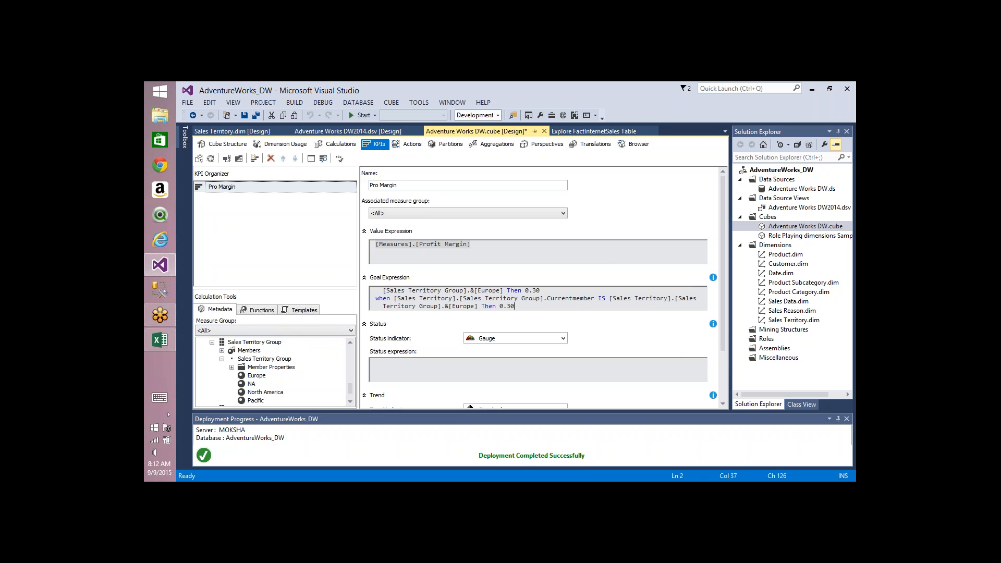
Change the duplicated when clause to the North America member and make it return 0.32.
double_click(475, 306)
text(North America)
key(BackSpace)
text(2)
Add a third when clause for the Pacific member of Sales Territory Group that returns 0.36.
key(Return)
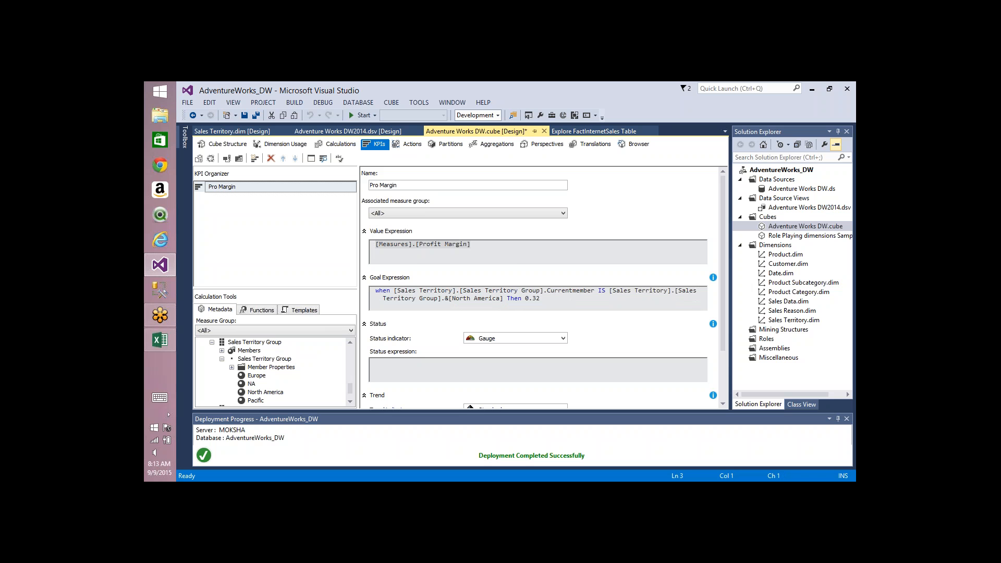
text(when [Sales Territory].[Sales Territory Group].Currentmember IS [Sales Territory].[Sales Territory Group].&[Europe] Then 0.30)
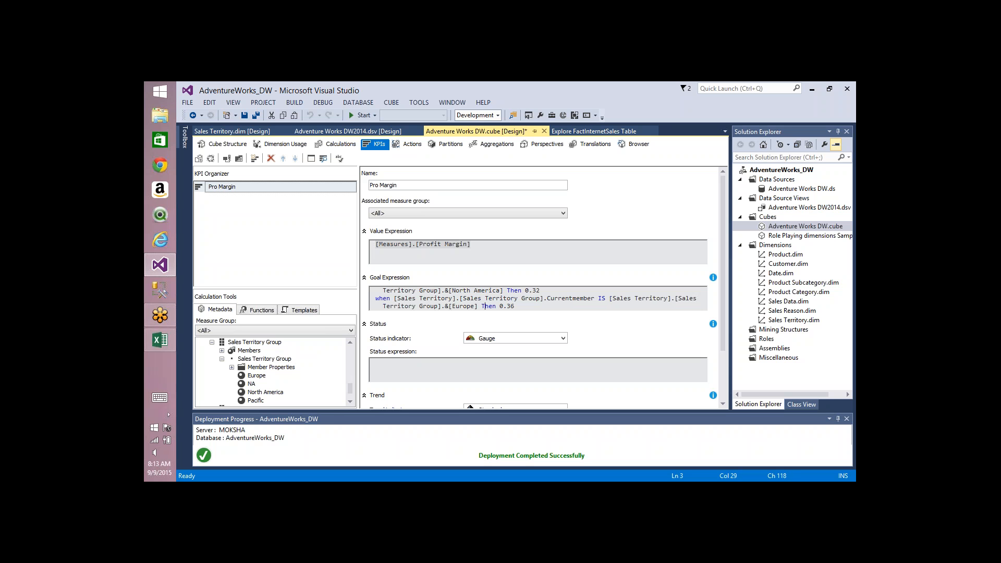
key(ctrl+shift+Left)
text(Pacific)
key(End)
Complete the goal expression with an else branch that returns 0.25 and close the Case with end.
key(Return)
text(else)
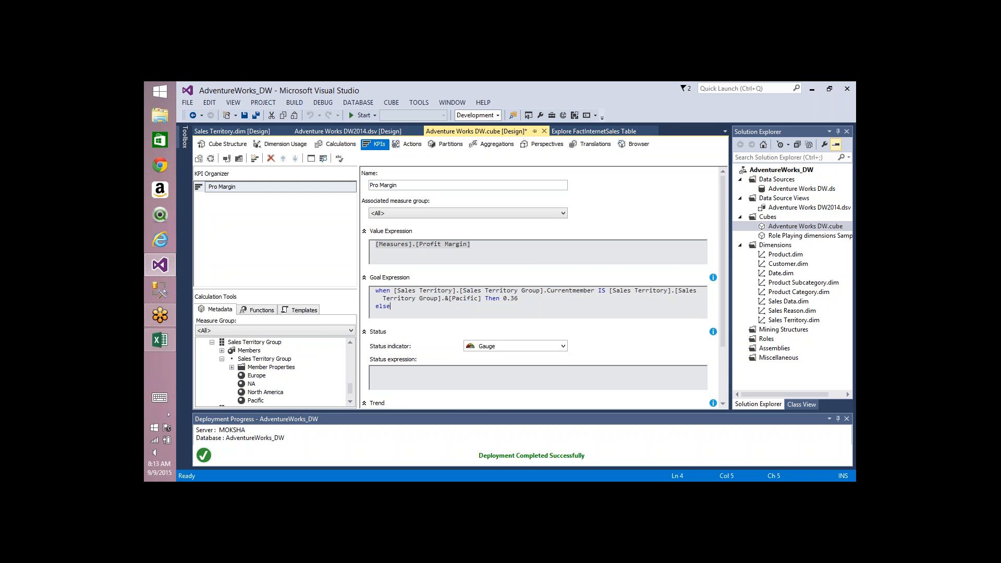
key(Return)
text(0.)
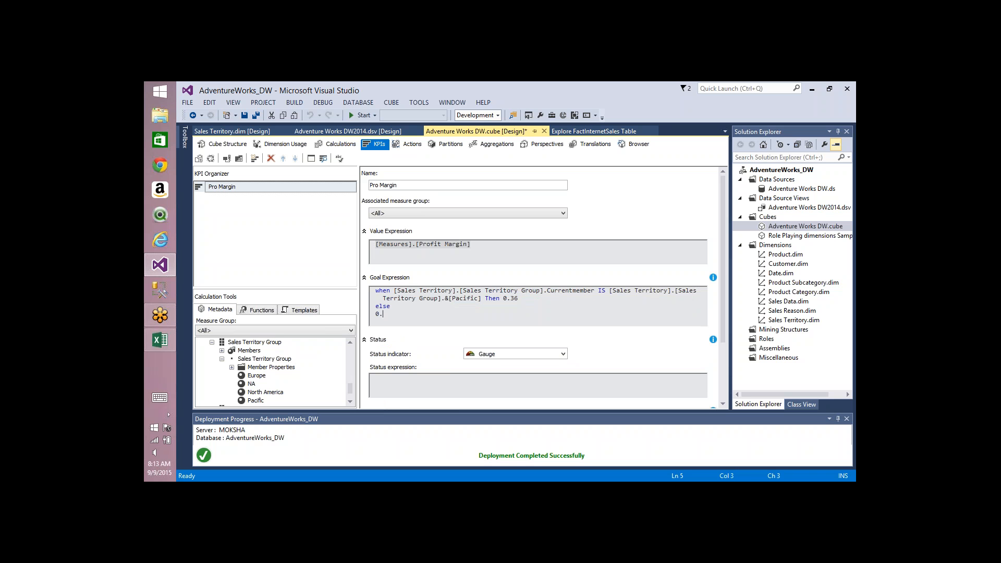
text(25)
key(Return)
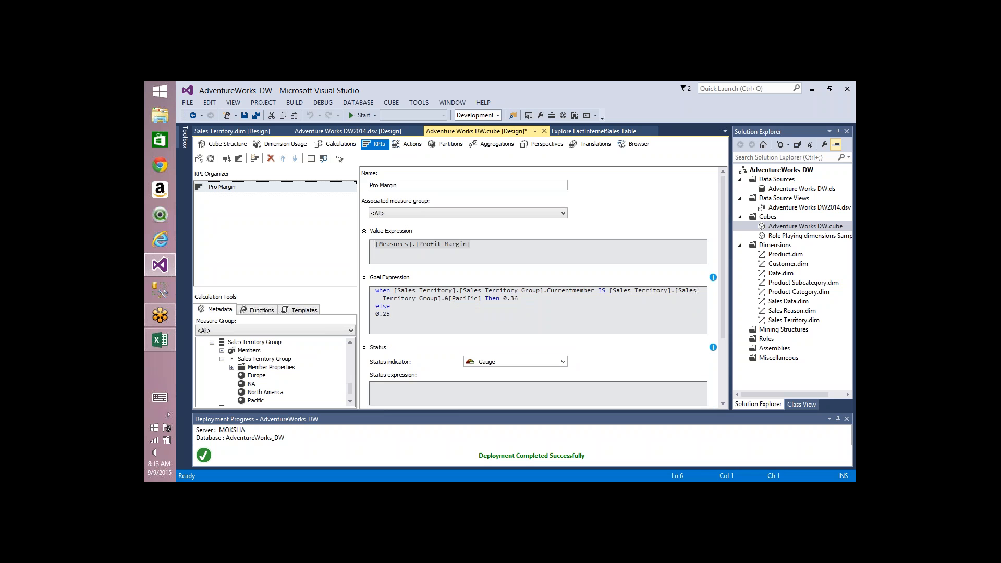
text(end)
Copy the whole goal expression into a new Notepad document, review its clauses, and close Notepad without saving.
key(ctrl+a)
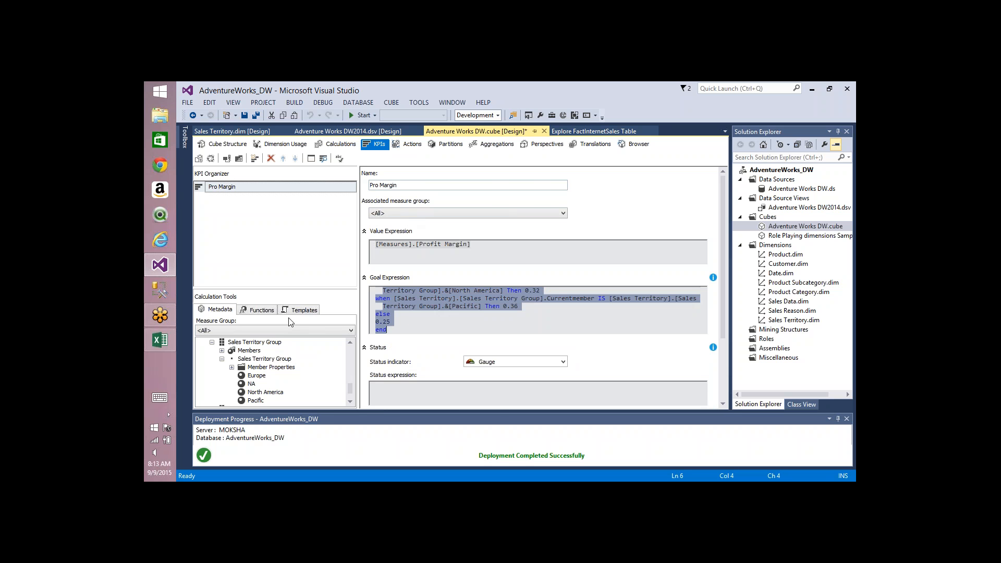
key(super+r)
text(notepad)
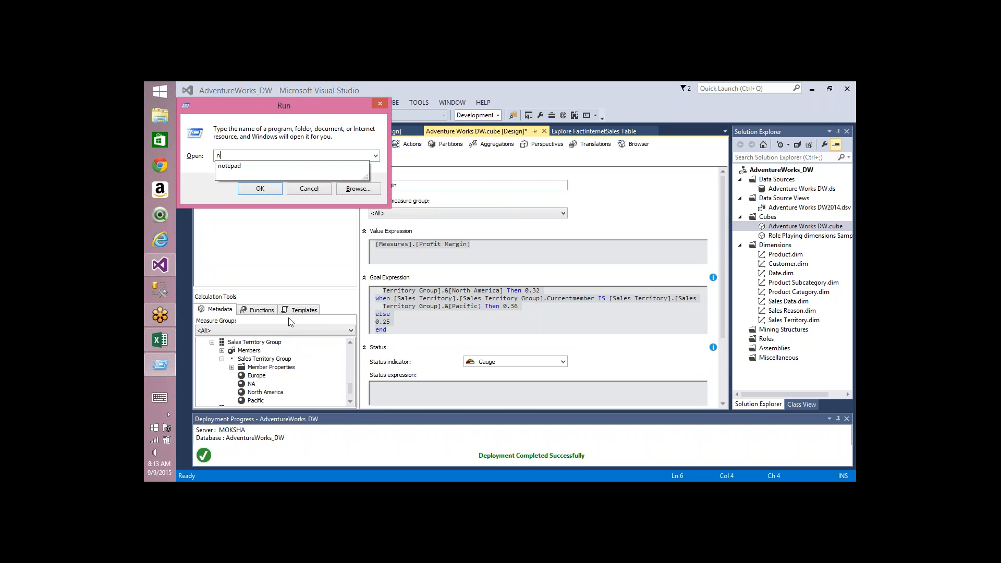
key(Return)
key(ctrl+v)
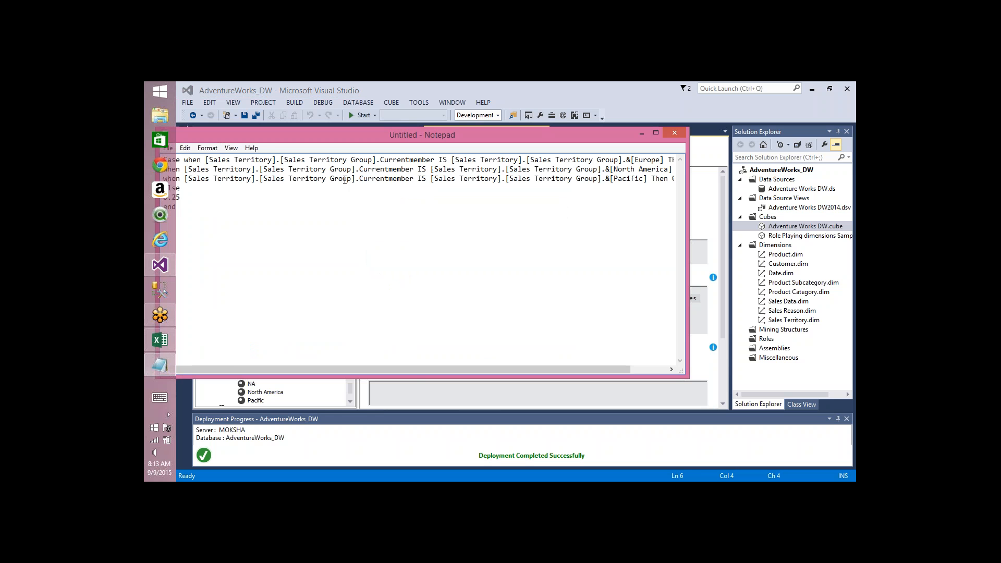
drag(397, 146, 510, 166)
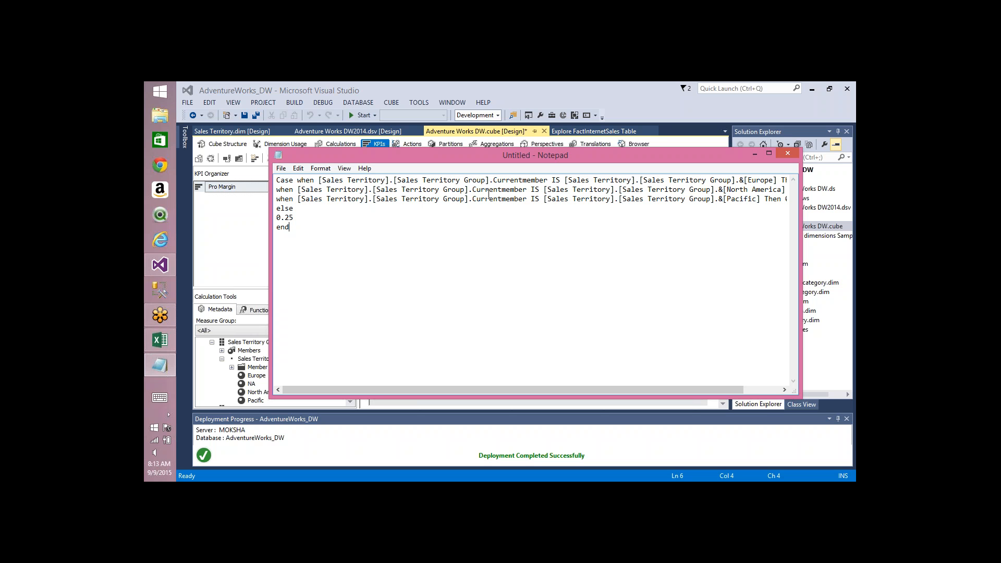
click(786, 156)
click(536, 286)
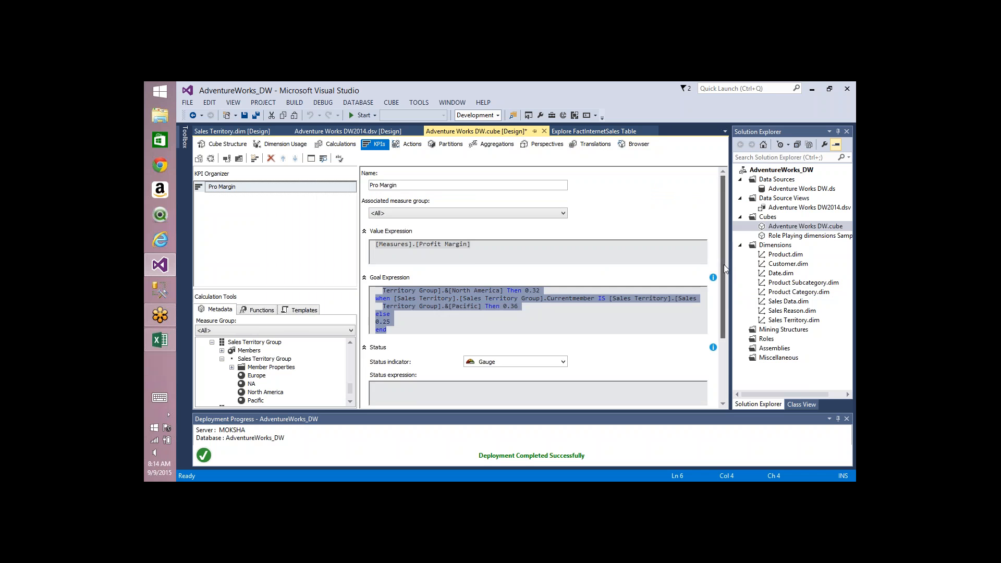
Set the Pro Margin KPI's status indicator to Traffic light.
drag(723, 265, 720, 346)
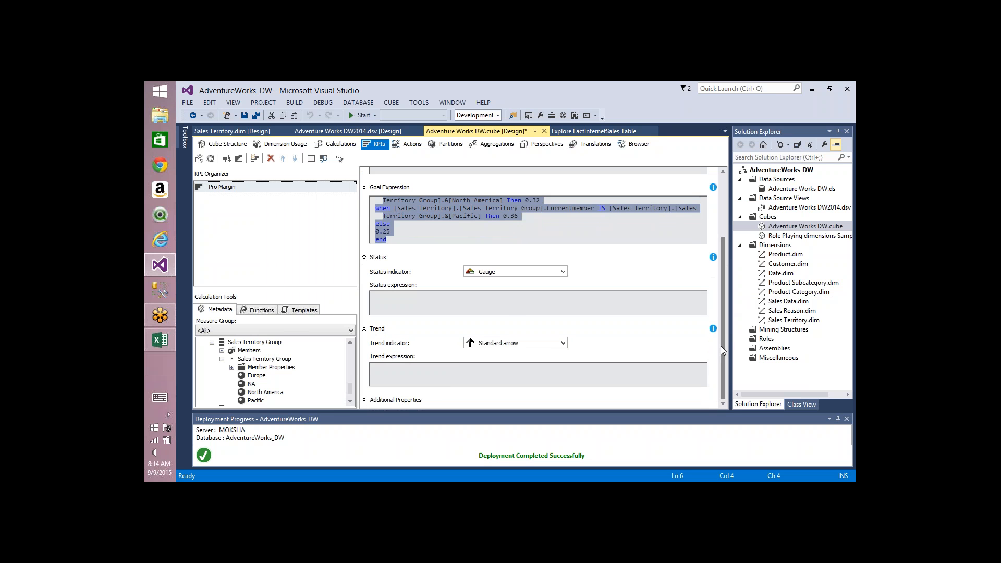
click(527, 274)
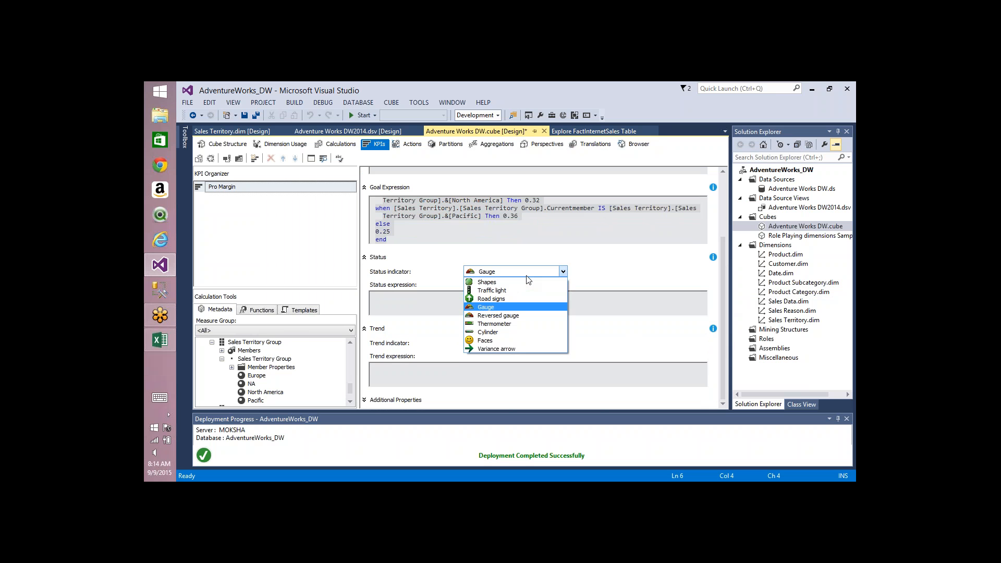
click(504, 290)
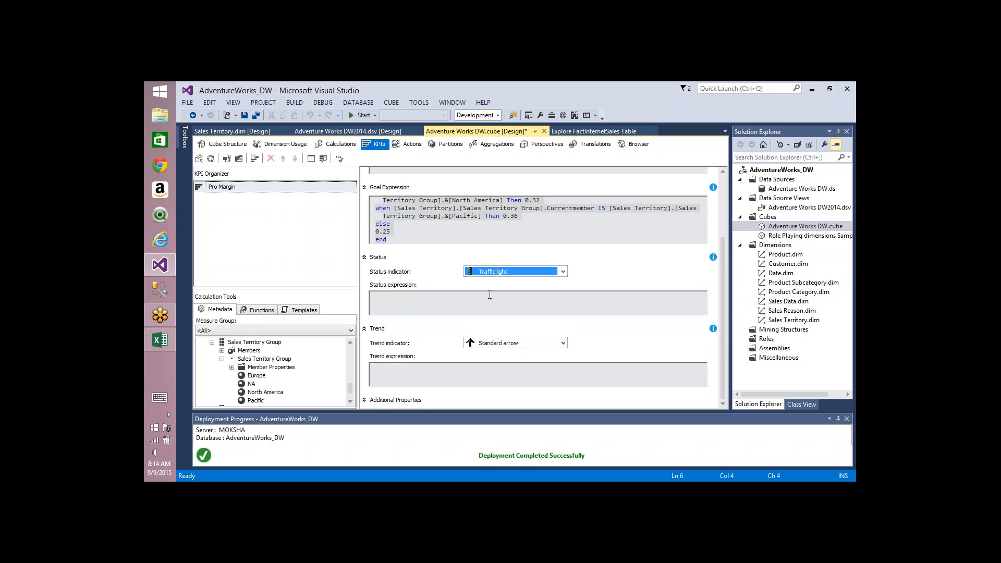
Start the status expression with Case when KPIValue("Pro Margin"), reusing the KPI name copied from its name field.
click(426, 294)
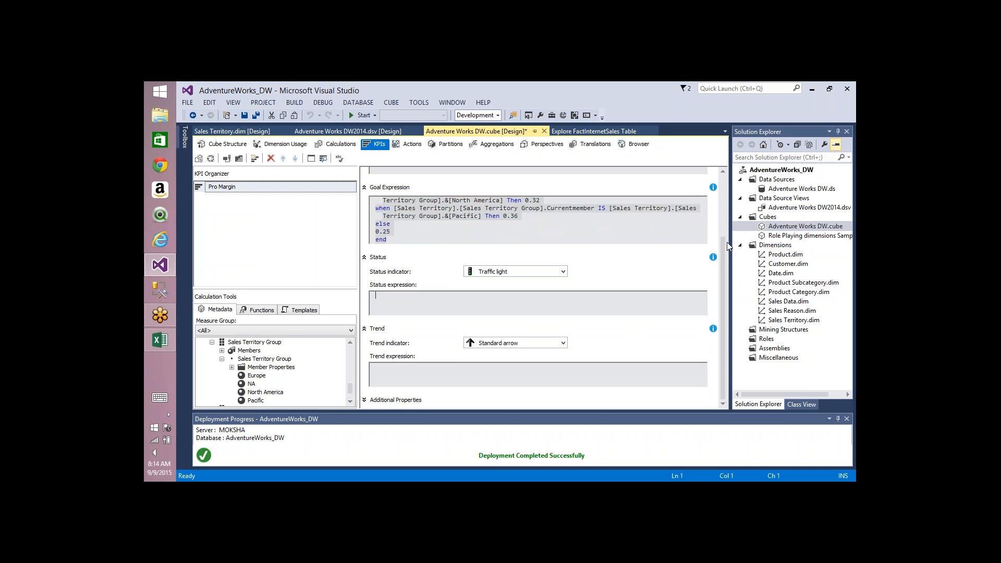
drag(723, 249, 725, 186)
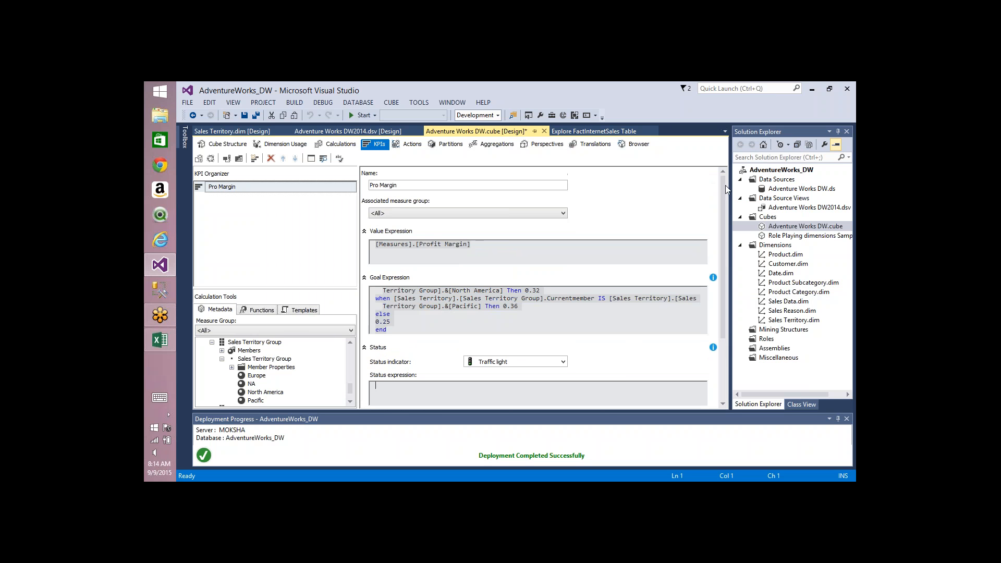
drag(420, 184, 334, 182)
key(ctrl+c)
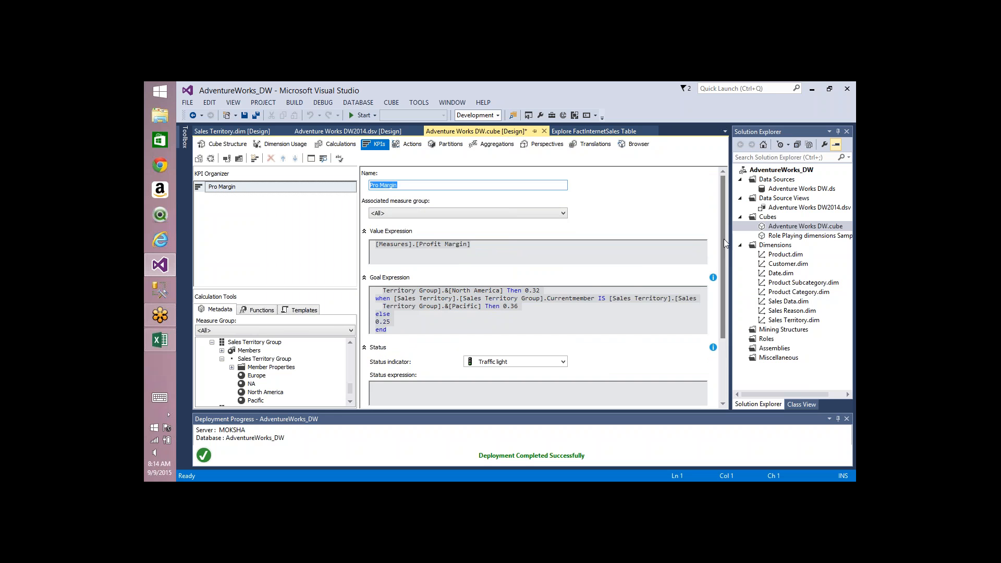
drag(724, 238, 721, 283)
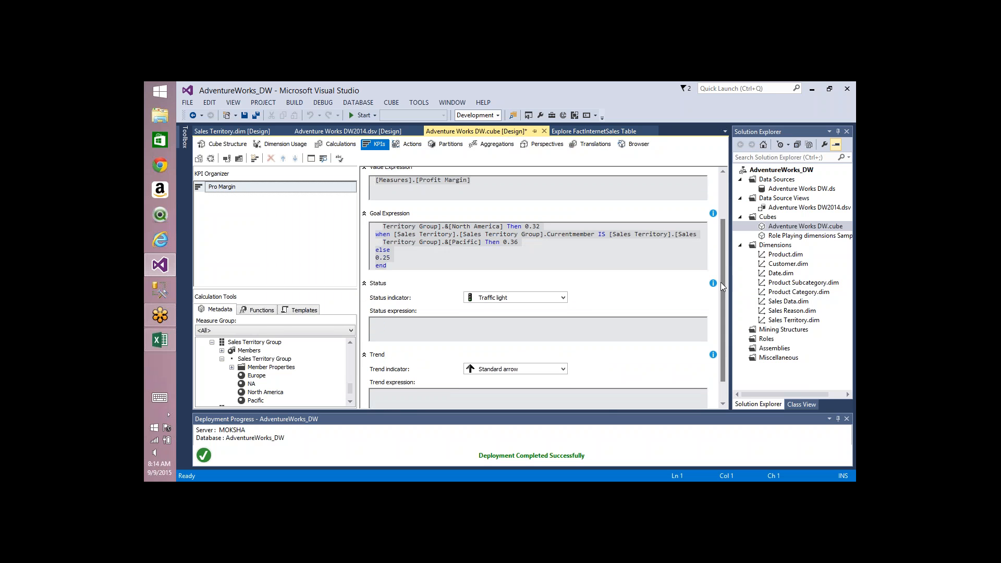
click(380, 327)
text(Case whe)
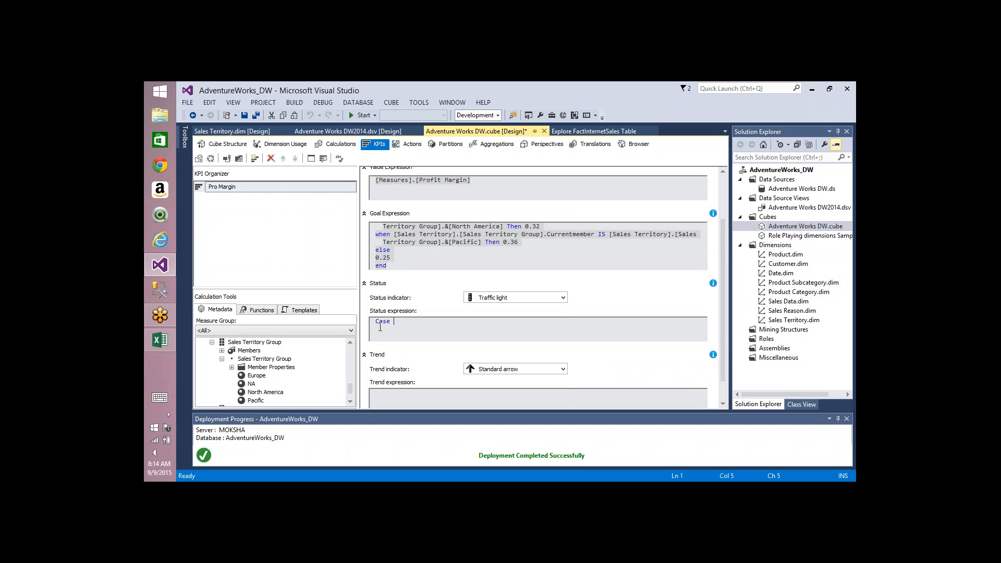
text(n KPIValue()
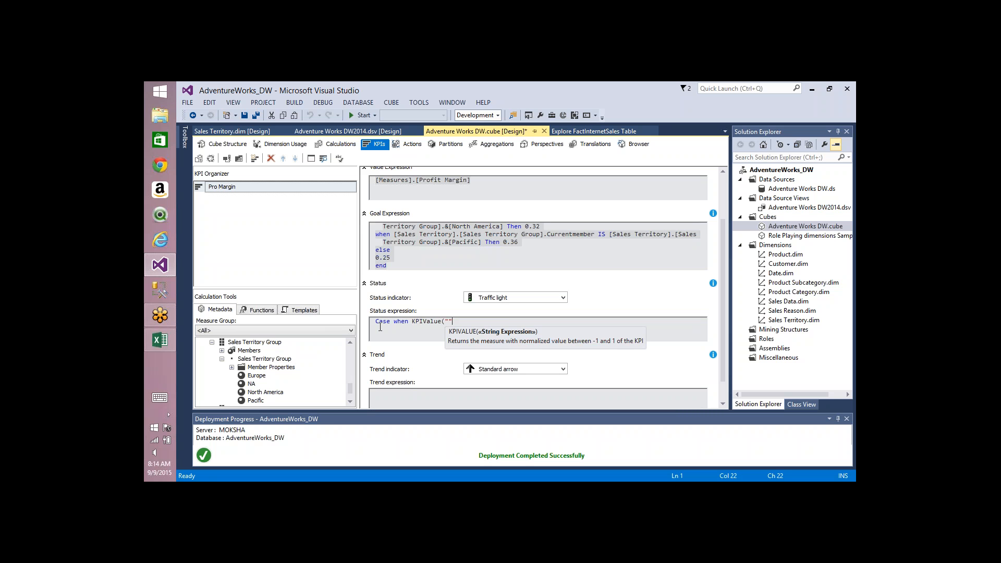
key(ctrl+v)
text())
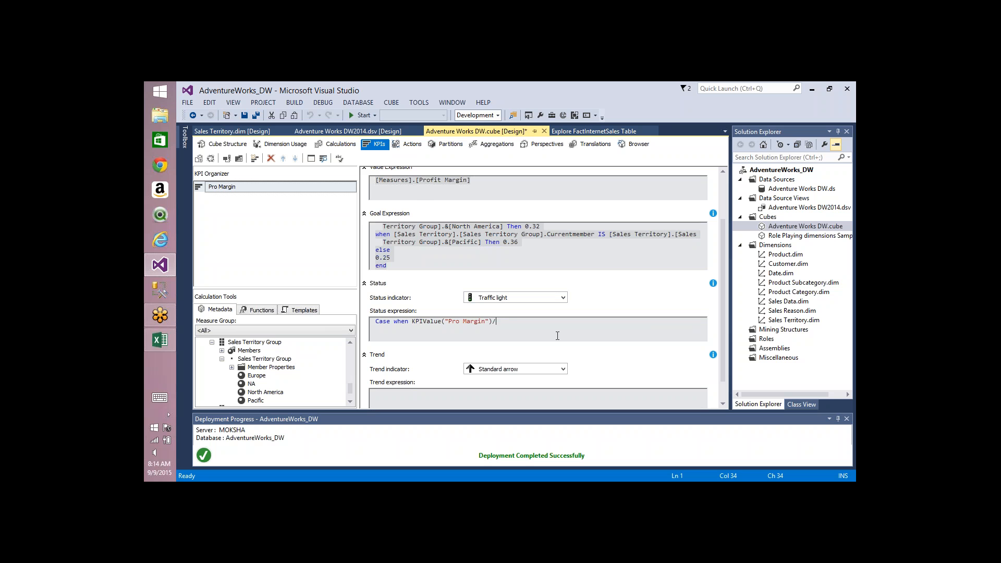
Extend the status condition to divide by KPIGoal("Pro Margin"), multiply by 100, and return 1 when the result exceeds 90.
text(PIGoal(")
key(ctrl+v)
text(9)
text(then )
text(1)
text(*100)
key(shift+Left)
key(shift+Left)
key(shift+Left)
text(90)
key(End)
Duplicate the when clause onto a new line of the status expression.
key(ctrl+shift+Left)
key(ctrl+shift+Left)
key(ctrl+shift+Left)
key(ctrl+shift+Left)
key(ctrl+shift+Left)
key(ctrl+shift+Left)
key(ctrl+shift+Left)
key(ctrl+shift+Left)
key(ctrl+shift+Left)
key(ctrl+shift+Left)
key(ctrl+shift+Left)
key(ctrl+shift+Left)
key(ctrl+shift+Left)
key(ctrl+shift+Left)
key(ctrl+shift+Left)
key(ctrl+shift+Left)
key(ctrl+shift+Left)
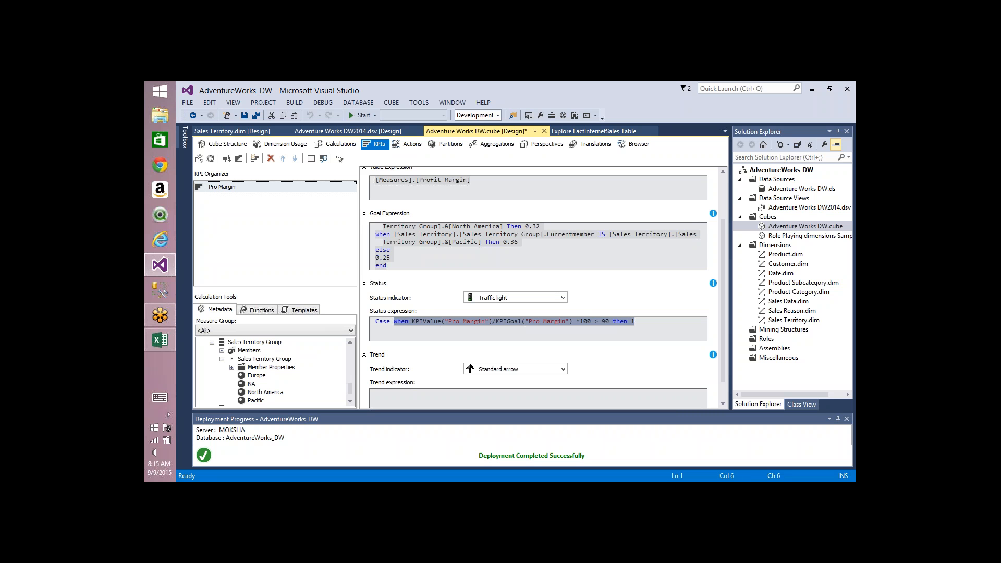
key(ctrl+c)
key(End)
key(Return)
key(ctrl+v)
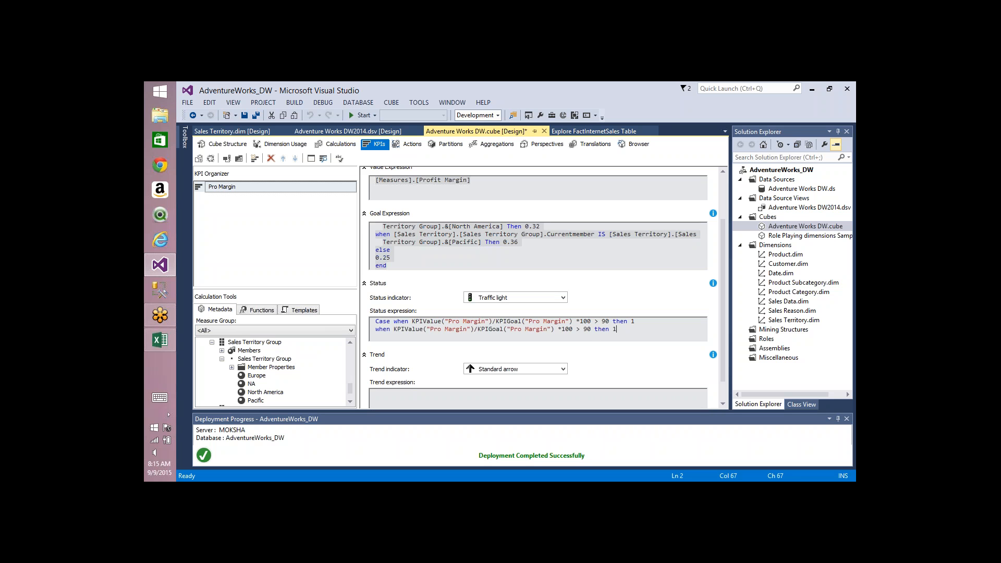
Change the duplicated status clause so that a percentage above 70 returns 0.
click(592, 330)
key(BackSpace)
text(7)
Complete the status expression with an else branch that returns -1 and close the Case with End.
key(Return)
text(else)
key(Return)
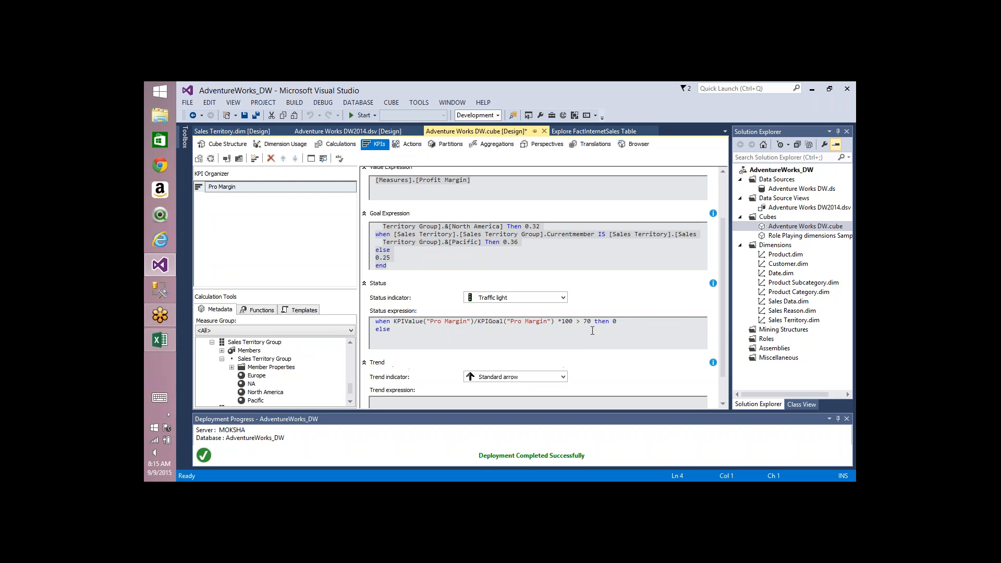
text(-1)
key(Return)
text(E)
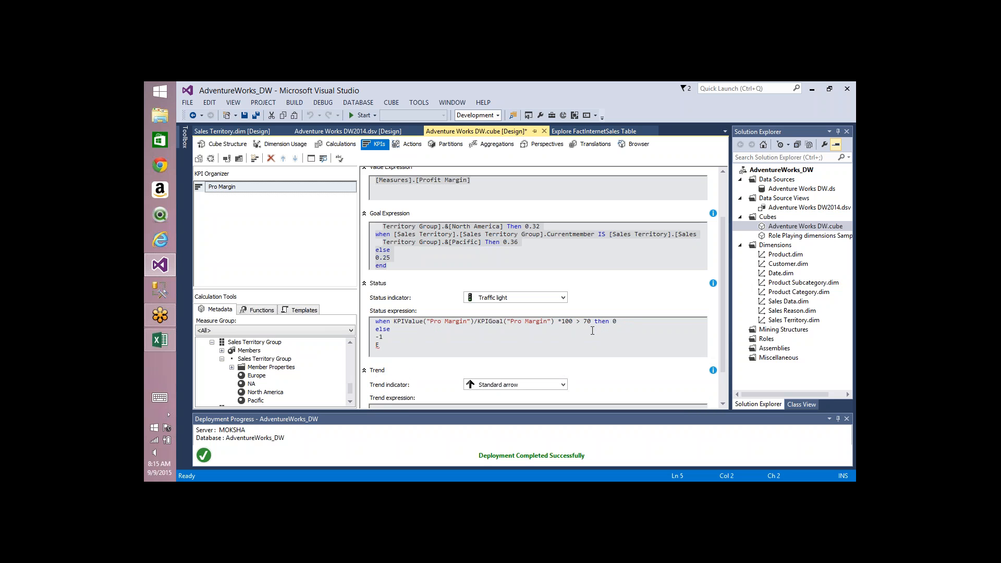
text(nd)
key(Up)
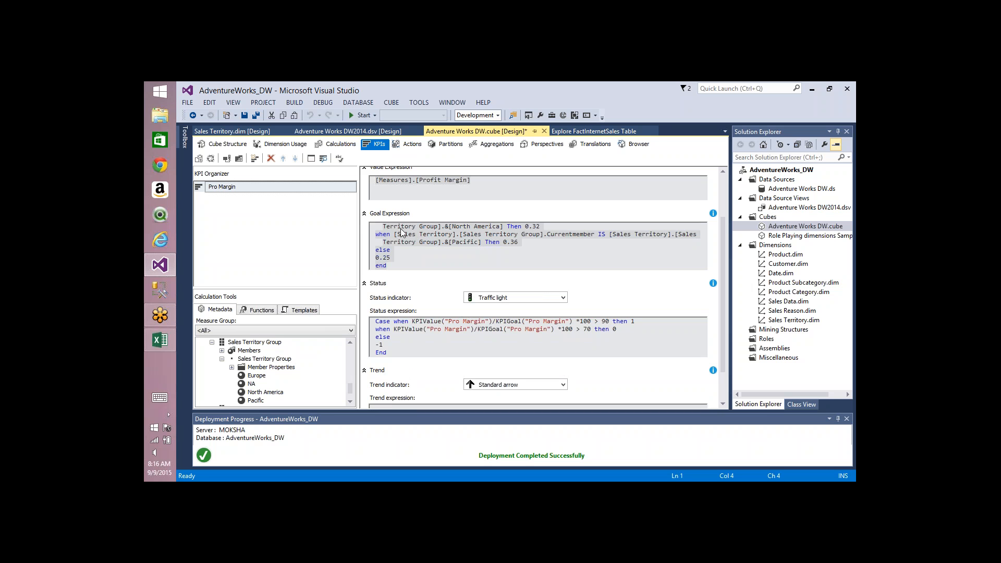
Deploy the project, overwriting the existing AdventureWorks_DW database, process the Adventure Works DW cube, and close the process dialogs.
click(212, 158)
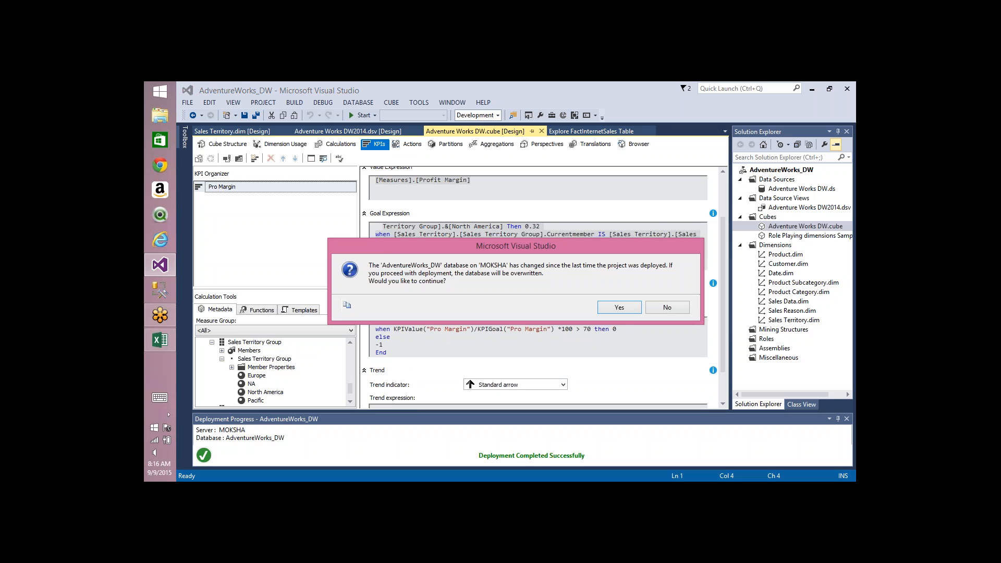
key(Return)
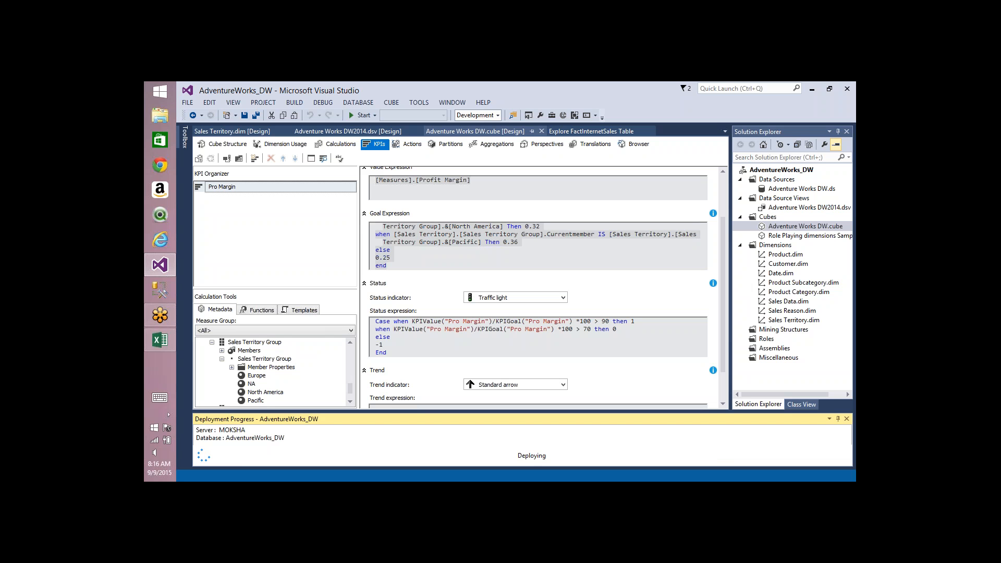
click(622, 467)
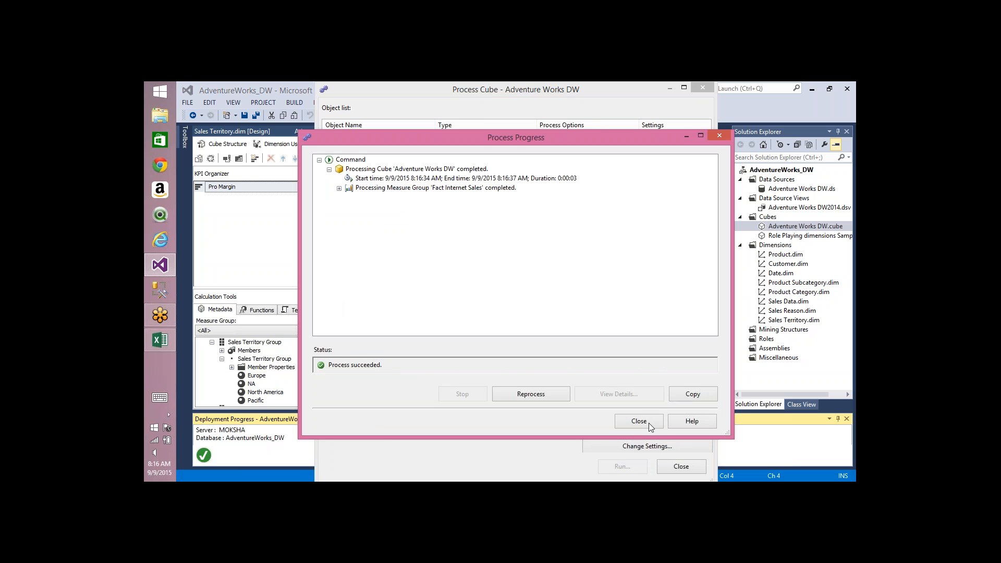
click(639, 421)
click(680, 467)
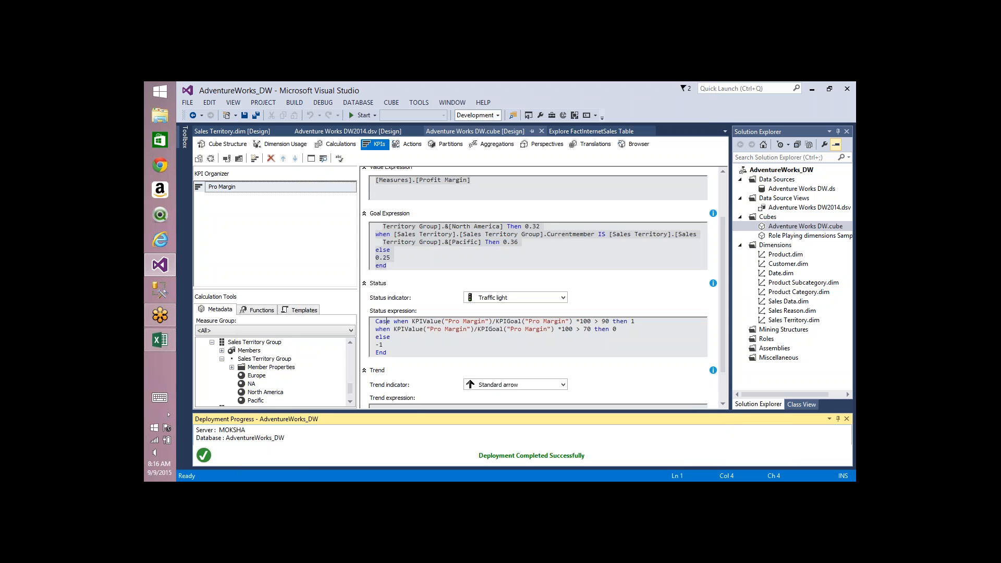
Switch to the KPI browser view and check Pro Margin's value against its goal.
click(323, 158)
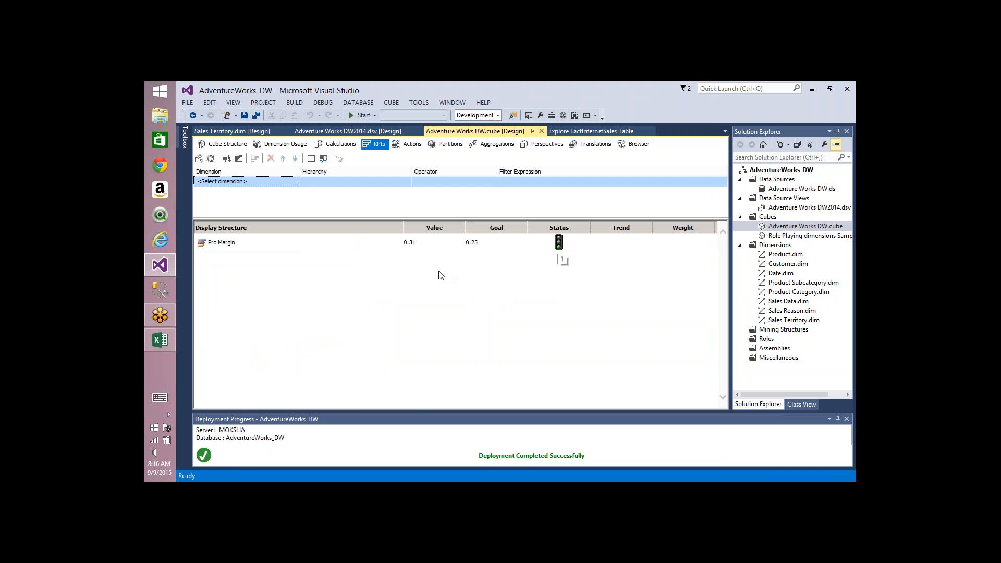
click(413, 245)
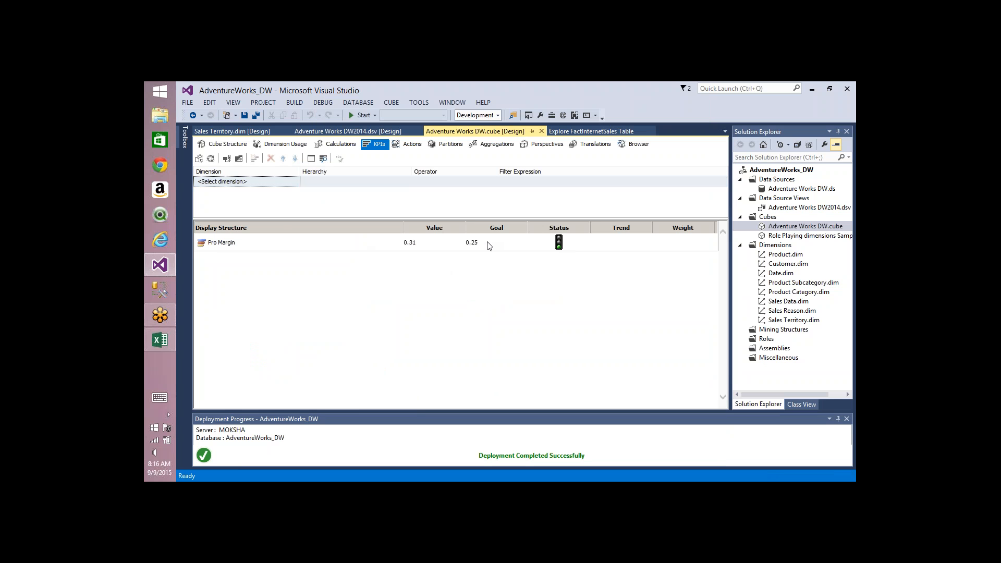
drag(488, 242, 475, 242)
Add a KPI browser filter on the Sales Territory dimension using the Sales Territory Group hierarchy.
click(292, 183)
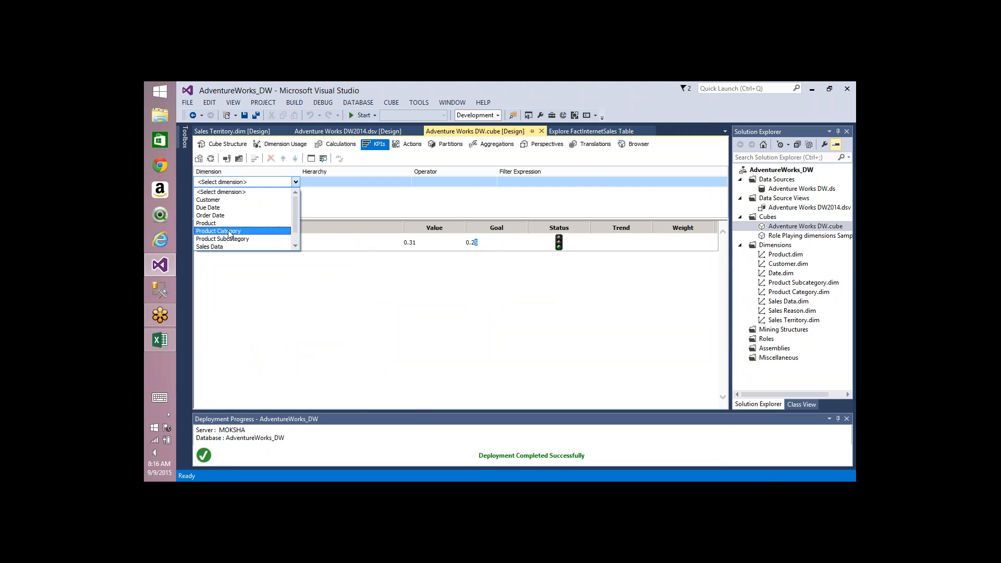
click(297, 246)
click(297, 245)
click(262, 239)
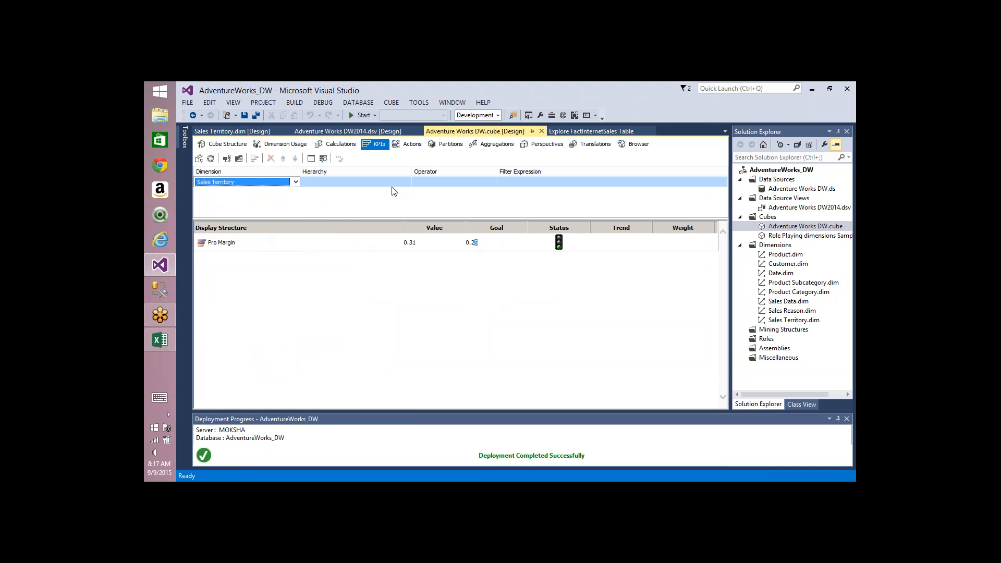
click(407, 182)
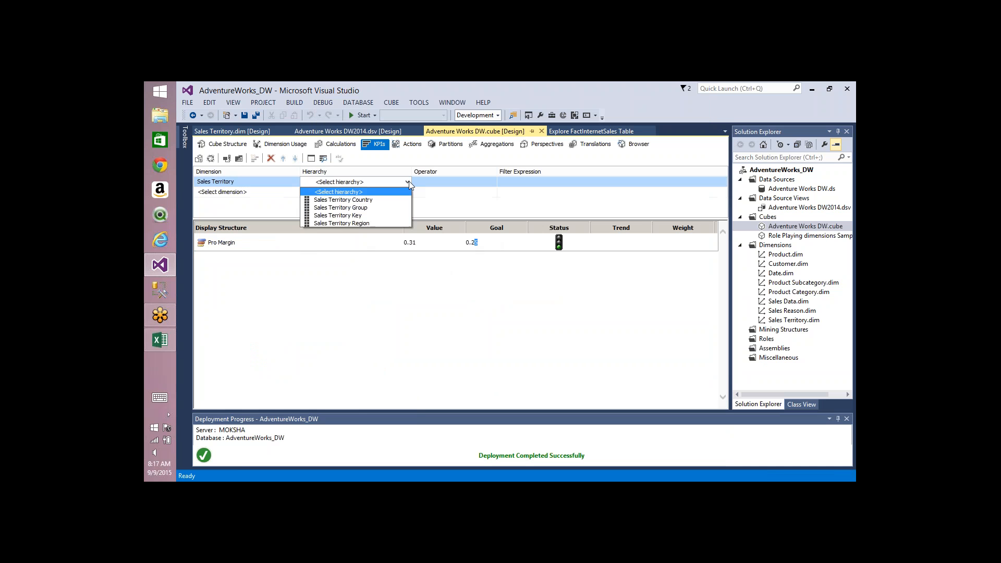
click(368, 208)
Set the Sales Territory Group filter expression to Europe and apply it to the Pro Margin KPI.
click(536, 182)
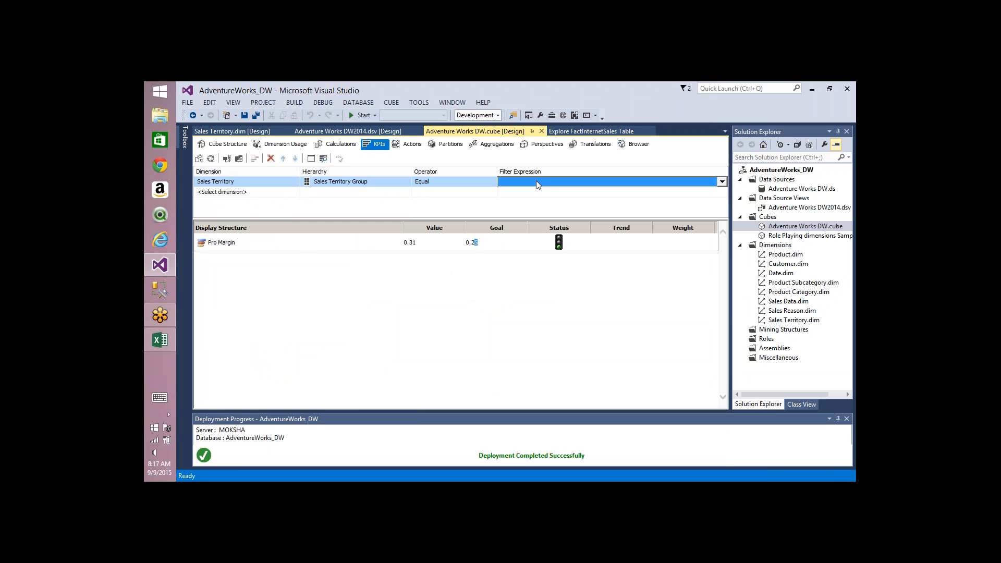
click(532, 183)
click(512, 200)
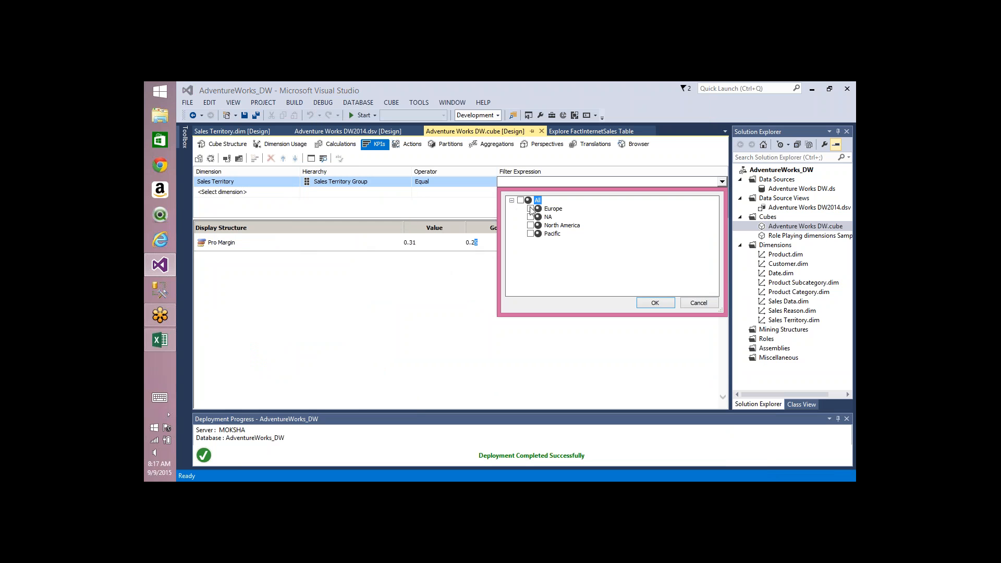
click(530, 208)
click(647, 303)
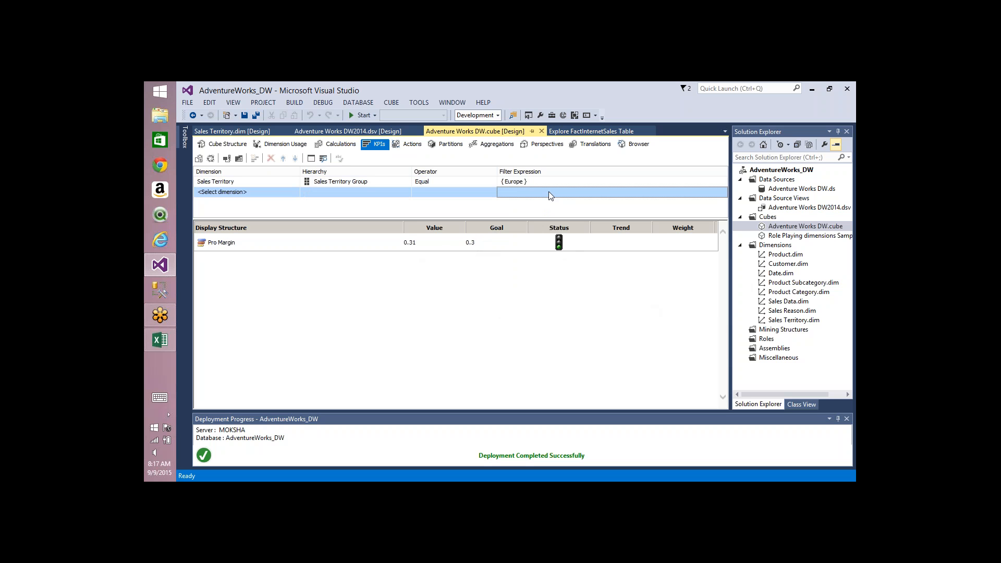
Change the KPI browser's Sales Territory Group filter from Europe to NA and apply it.
click(567, 183)
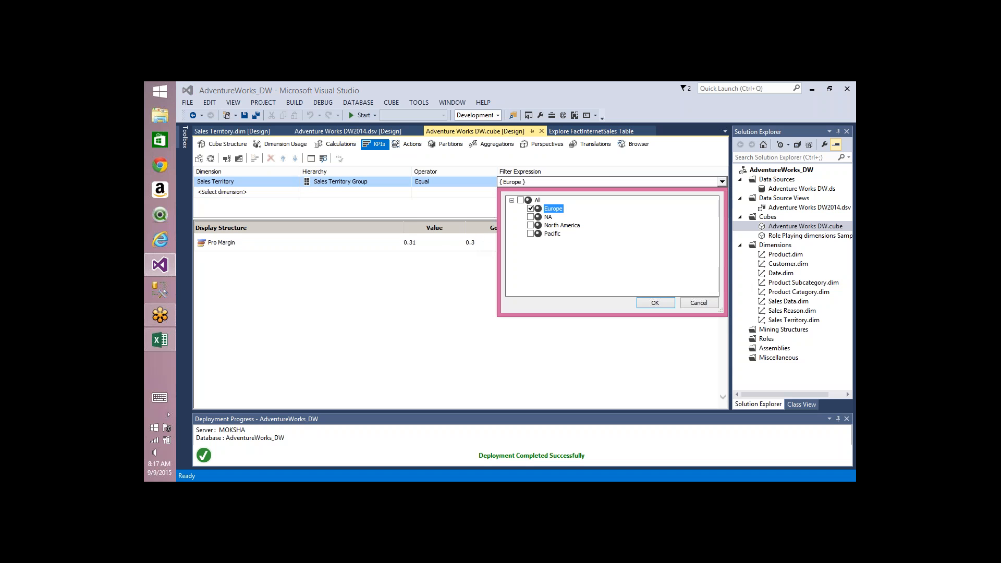
click(531, 209)
click(531, 217)
click(655, 303)
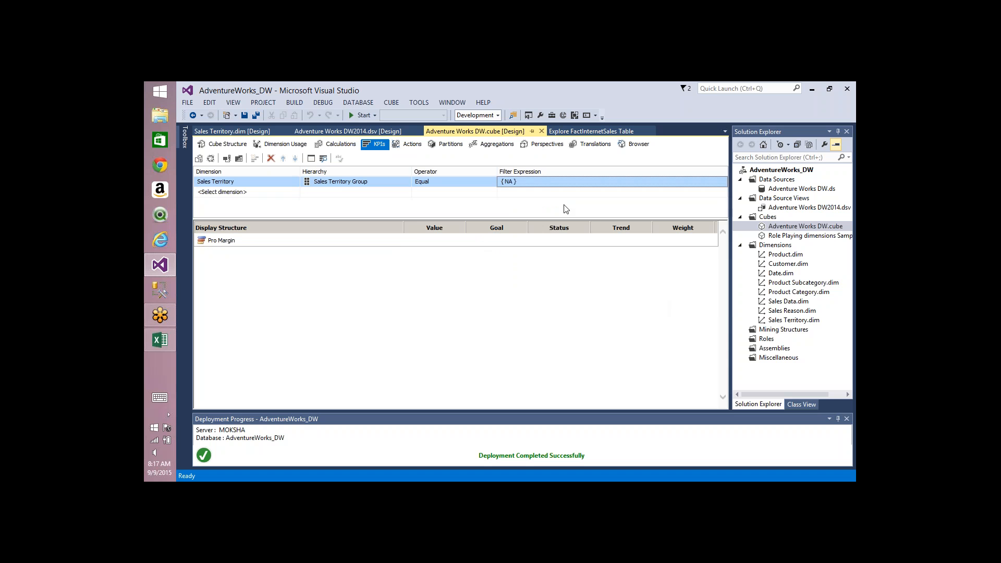
Set the Sales Territory Group filter expression to North America only and apply it to the Pro Margin KPI.
click(547, 183)
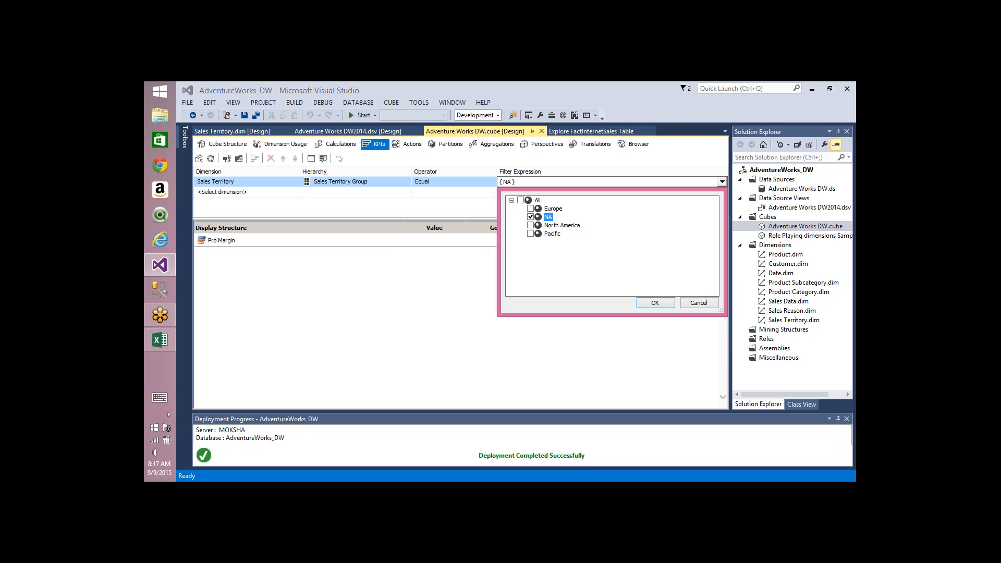
click(530, 225)
click(655, 304)
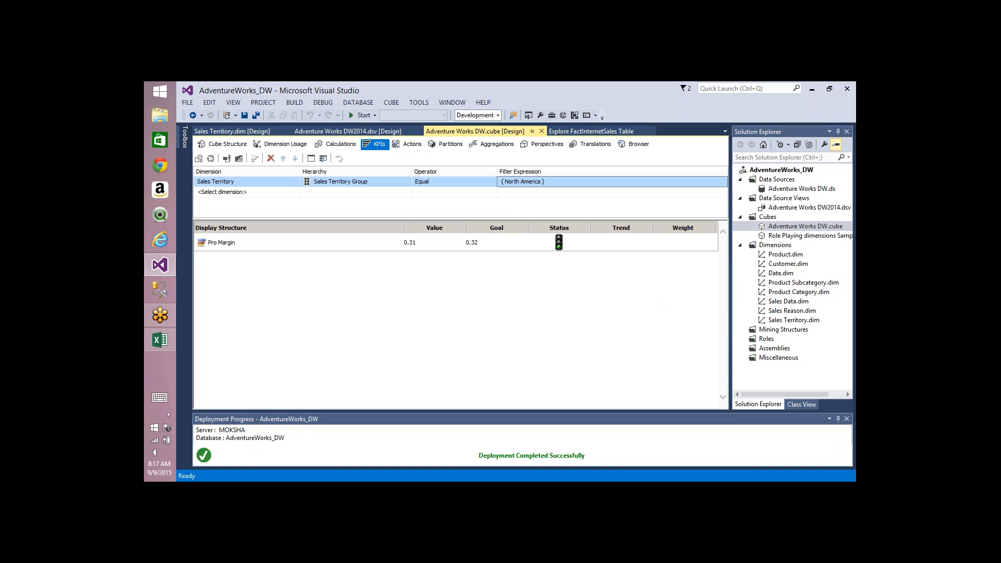
Set the Sales Territory Group filter to Pacific only, apply it, and compare Pro Margin's value with its goal.
click(538, 183)
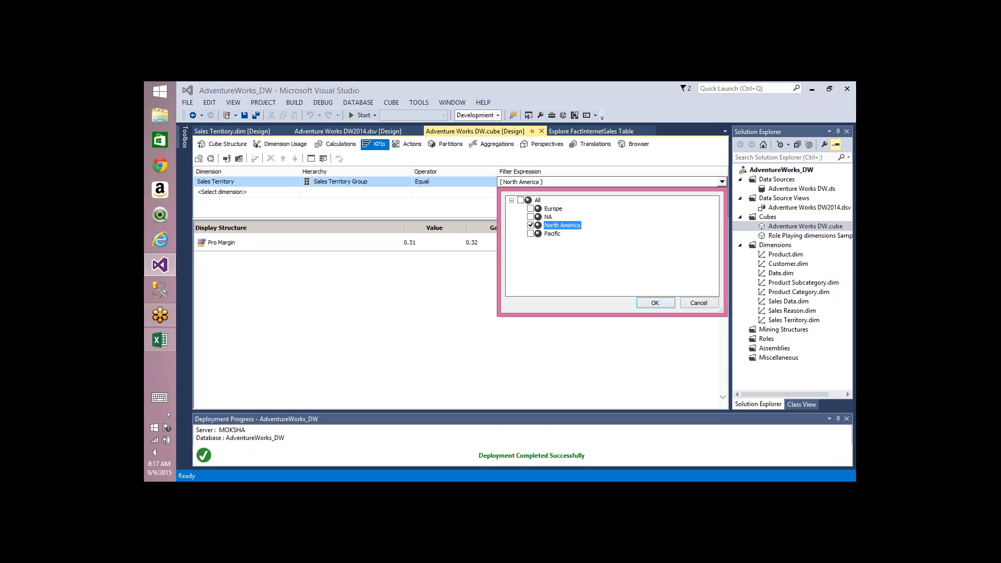
click(531, 234)
click(653, 305)
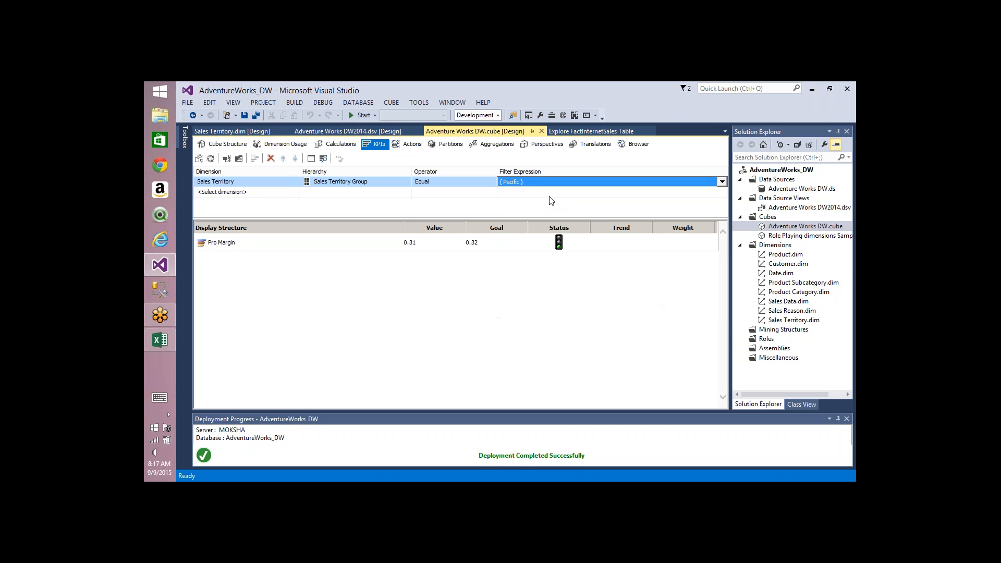
click(548, 197)
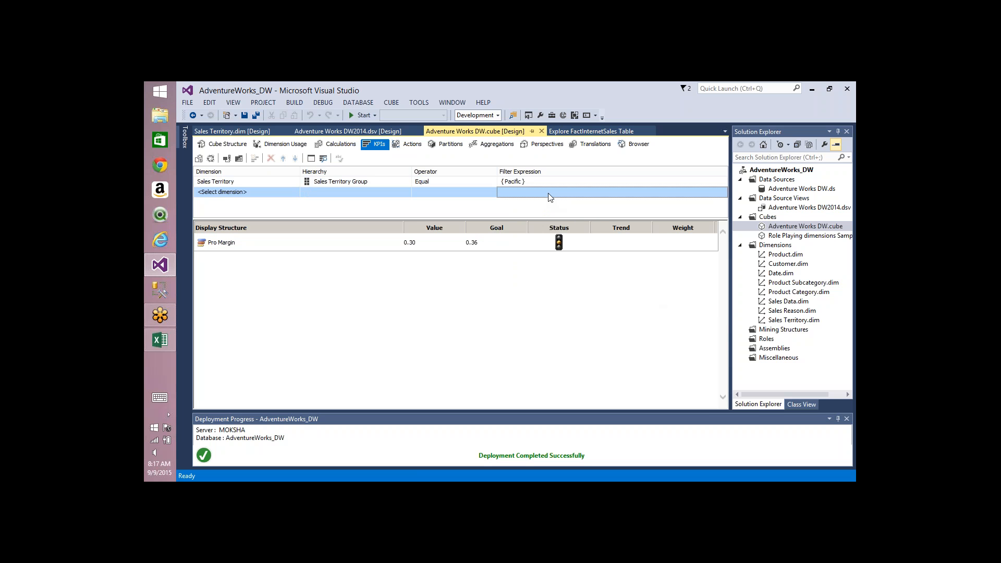
double_click(412, 241)
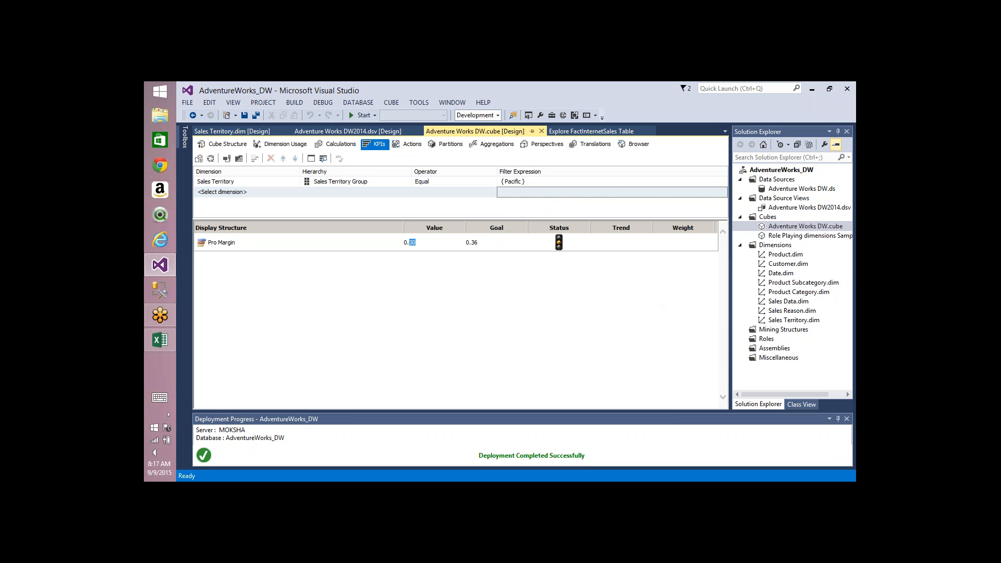
double_click(474, 242)
Return to the KPI form view and change the North America goal in Pro Margin's goal expression to 0.52.
click(312, 160)
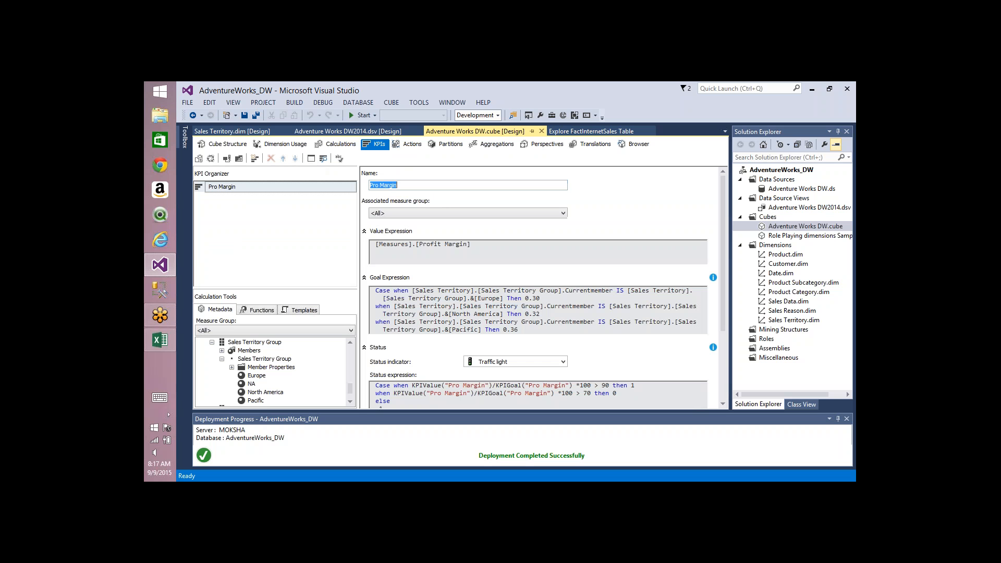
click(553, 315)
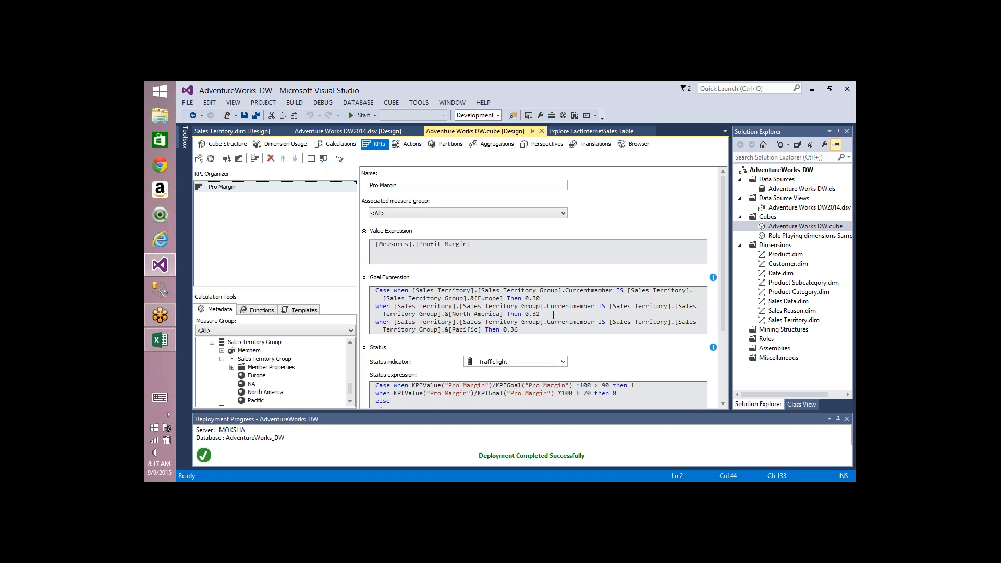
key(shift+Left)
key(shift+Left)
text(5)
Build and deploy the updated project, overwriting the AdventureWorks_DW database, process the Adventure Works DW cube, and close the process dialogs.
click(211, 158)
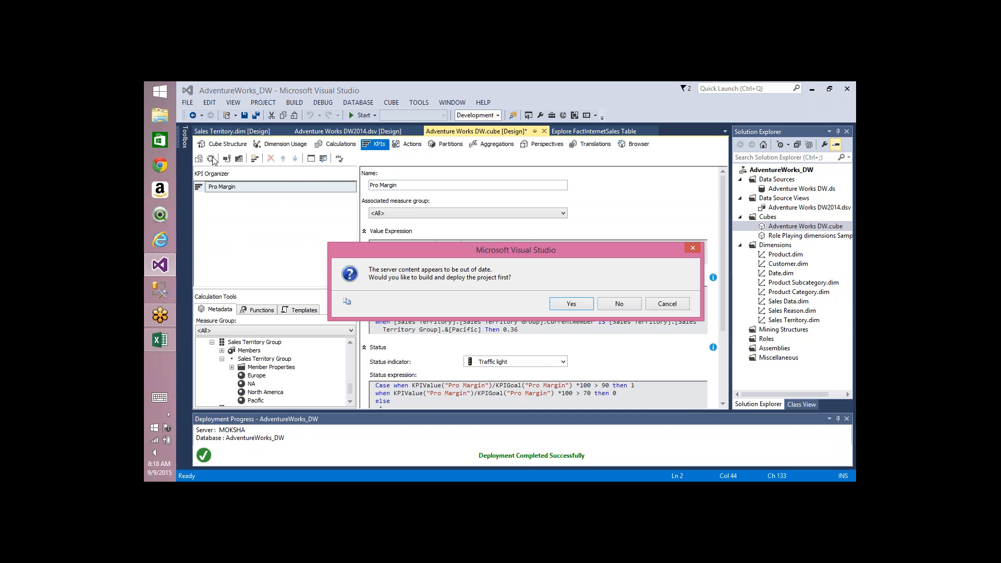
key(Return)
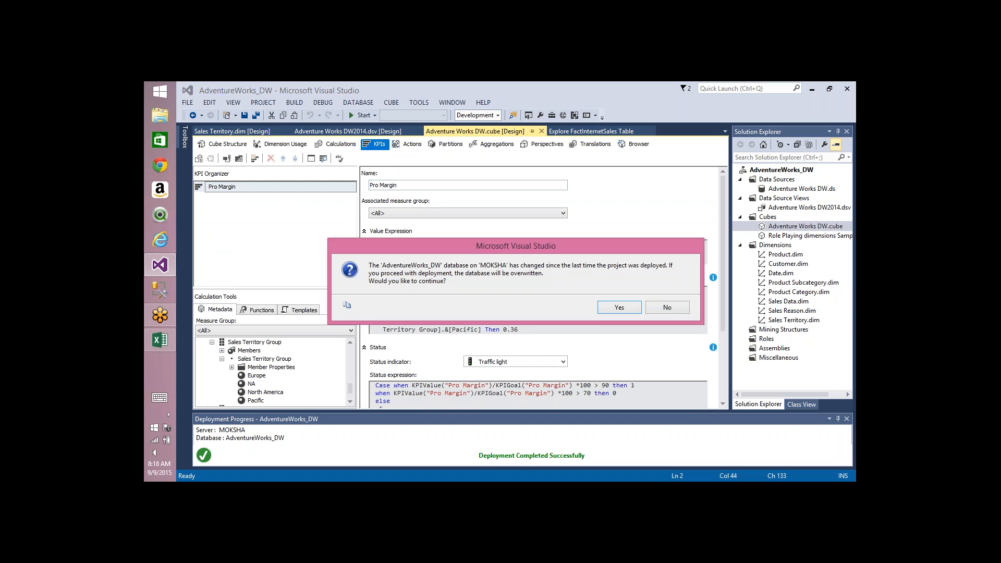
key(Return)
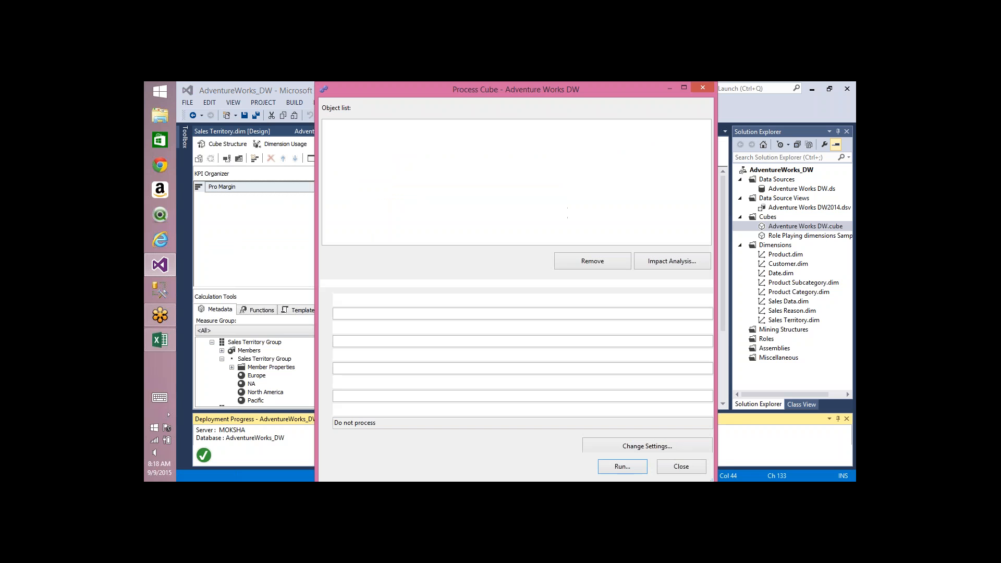
key(Return)
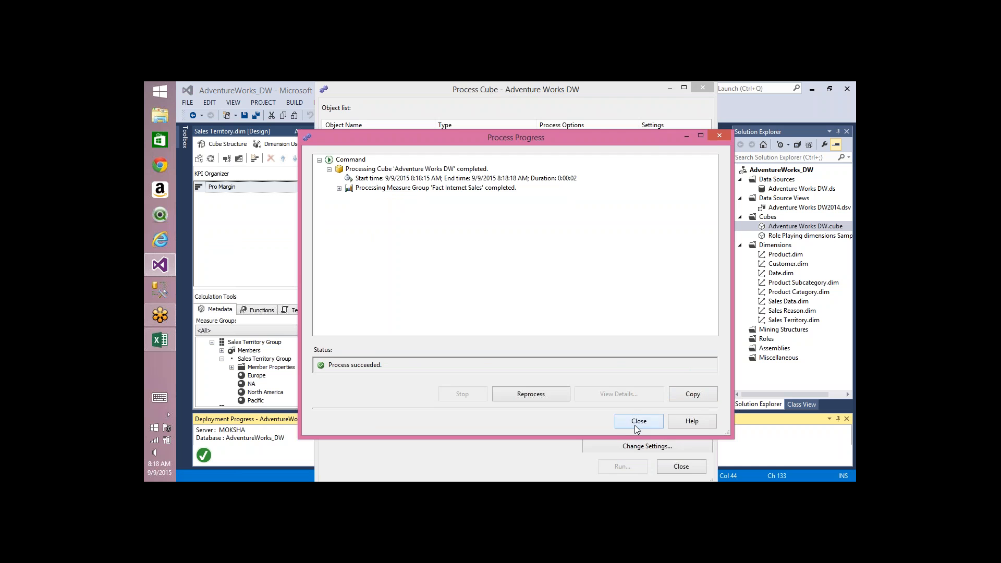
click(635, 426)
click(687, 468)
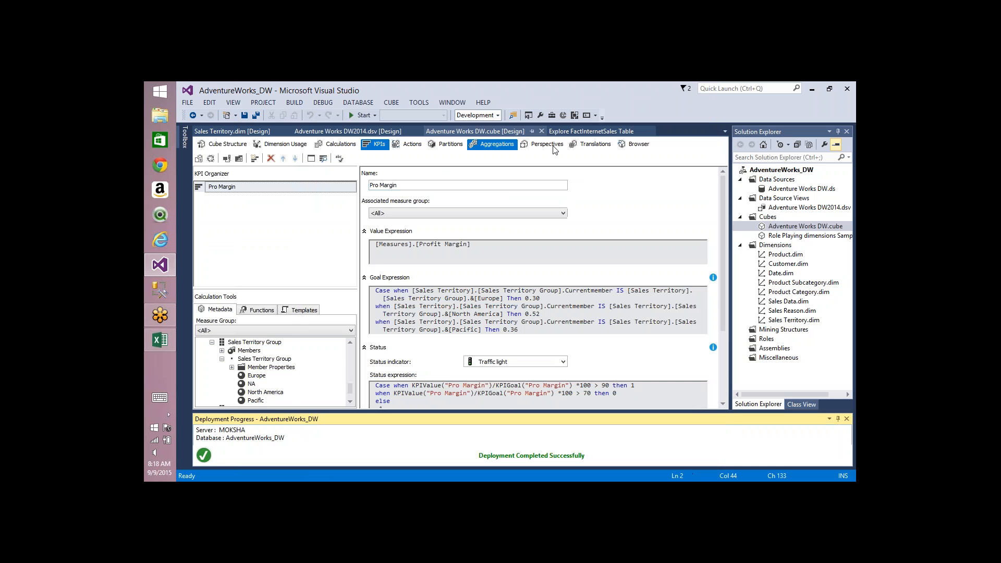
Reopen the KPI browser view, filter Sales Territory Group to North America only, and check Pro Margin's status.
click(323, 159)
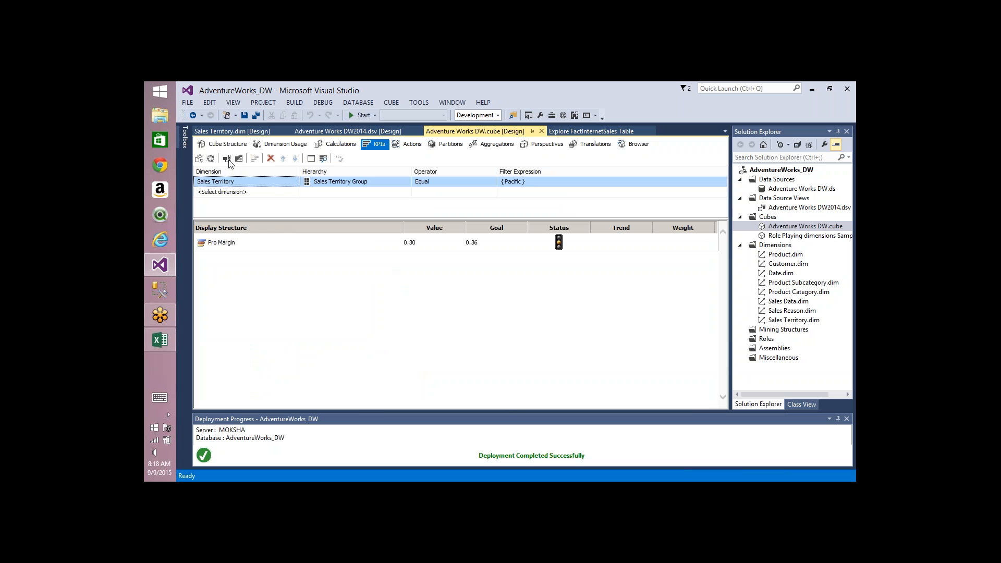
click(551, 180)
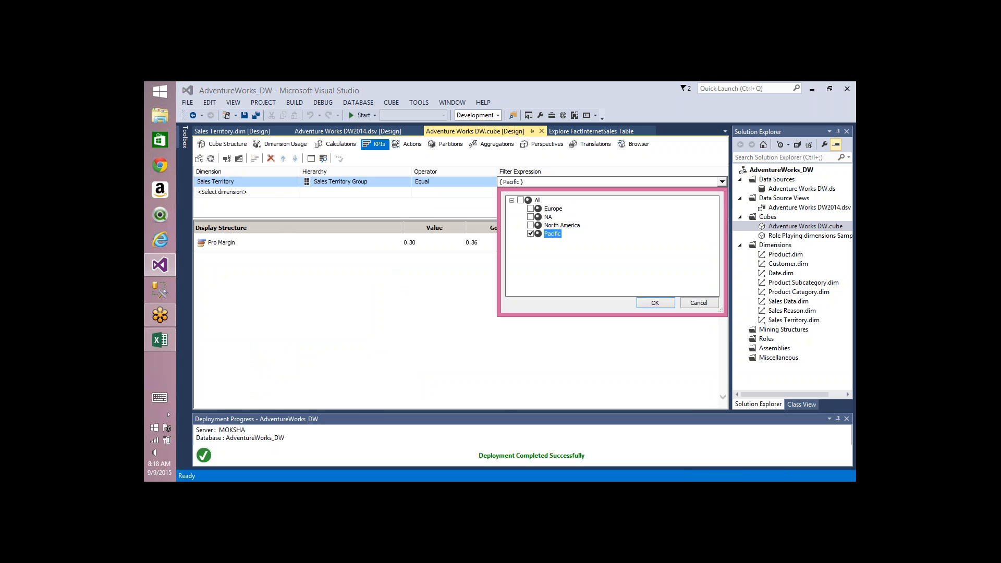
click(530, 225)
click(655, 303)
click(522, 205)
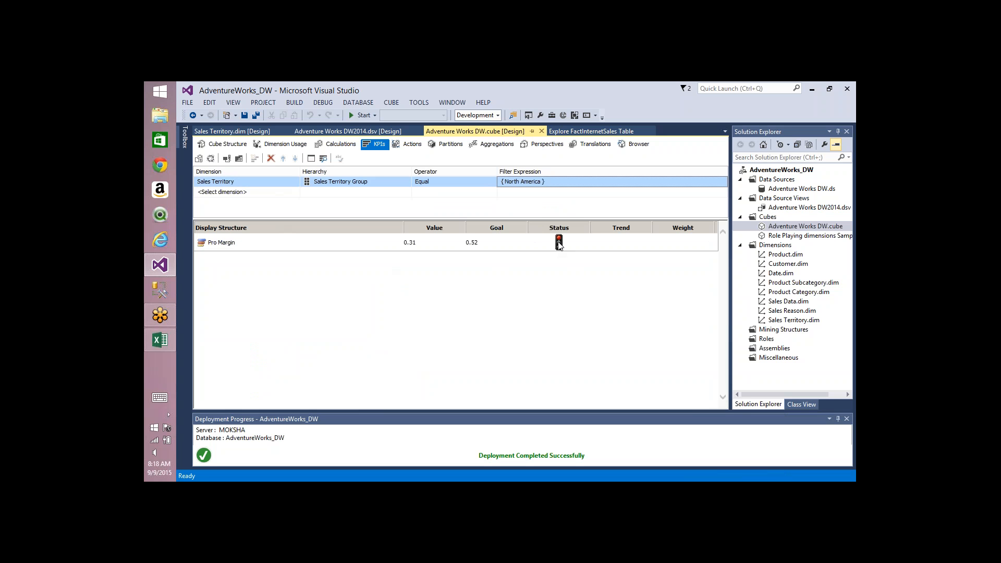
mouse_move(562, 252)
Return to the KPI form view and start Pro Margin's trend expression with "Case when isempty(Parallelperiod())".
click(337, 144)
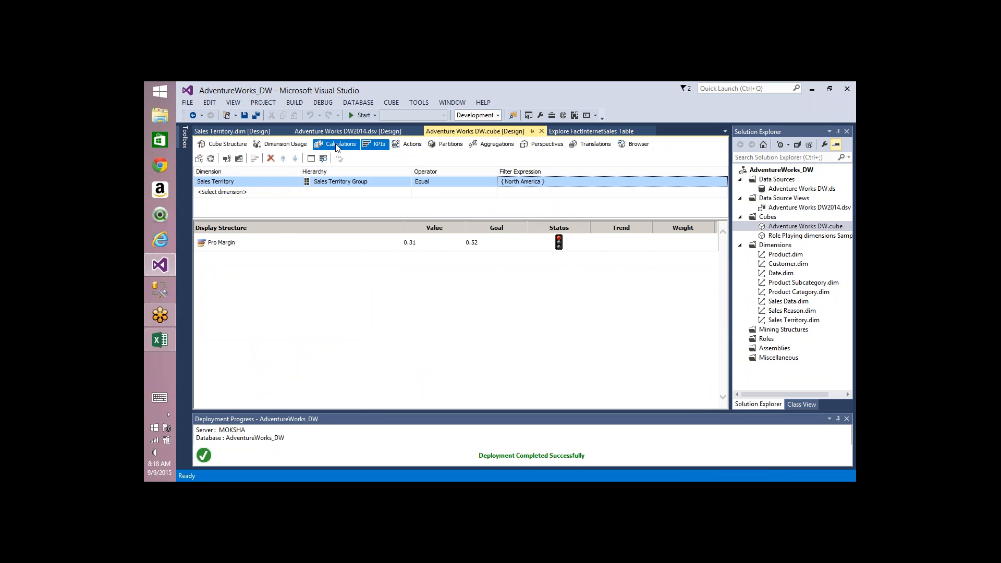
click(382, 146)
click(310, 160)
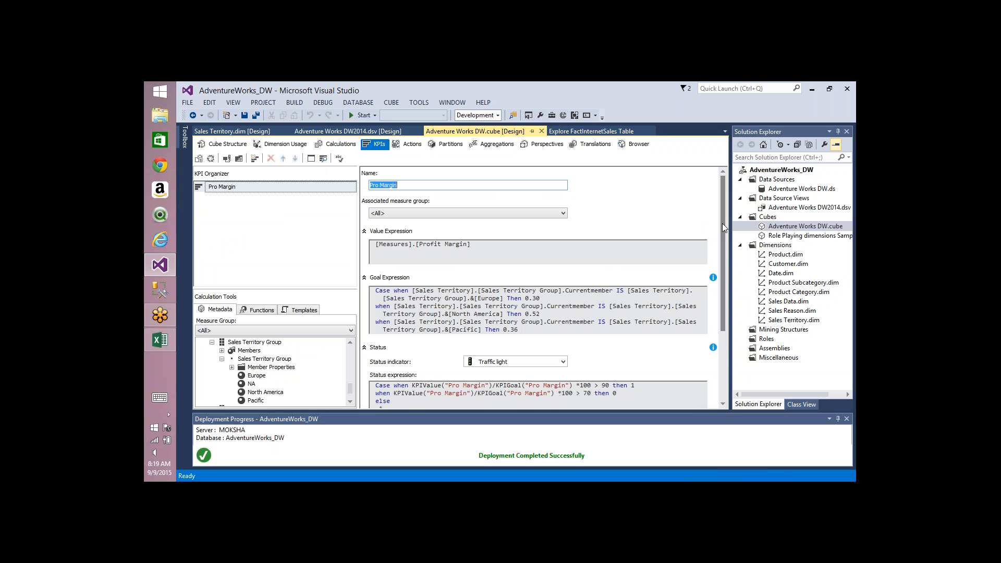
drag(721, 223, 722, 293)
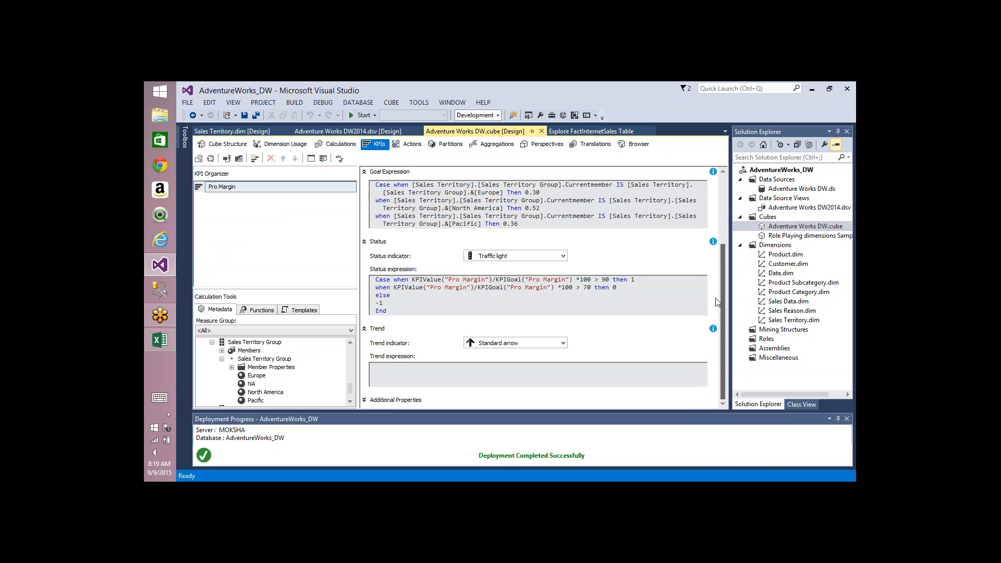
click(437, 368)
text(Cas)
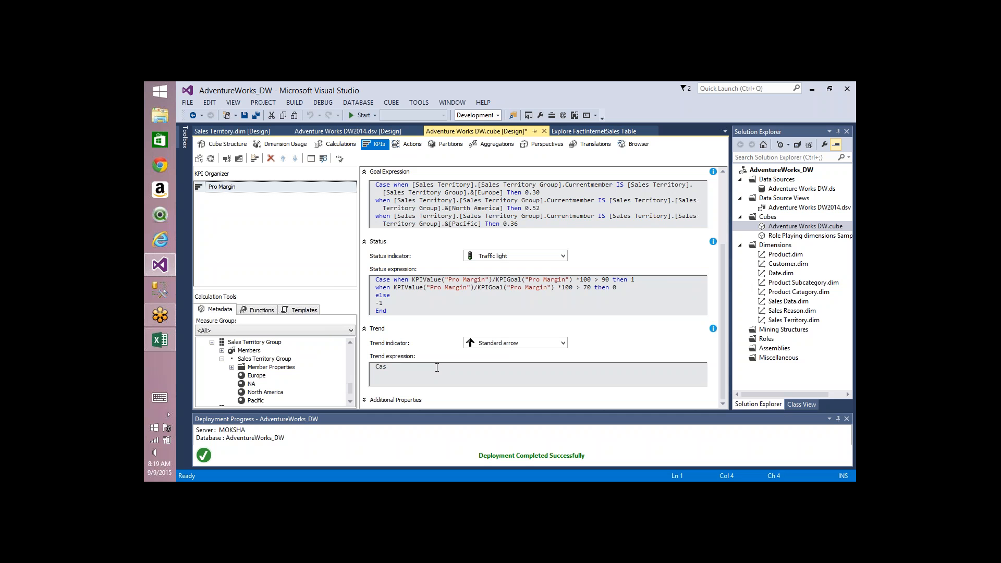
text(e when isempty)
text(())
text(Parallelper)
text(iod)
text(())
Fill Parallelperiod with the Due Date Calendar Year level, 1 and the [Due Date].[Calendar Year] hierarchy, and end the clause with "then -1".
click(222, 359)
click(202, 342)
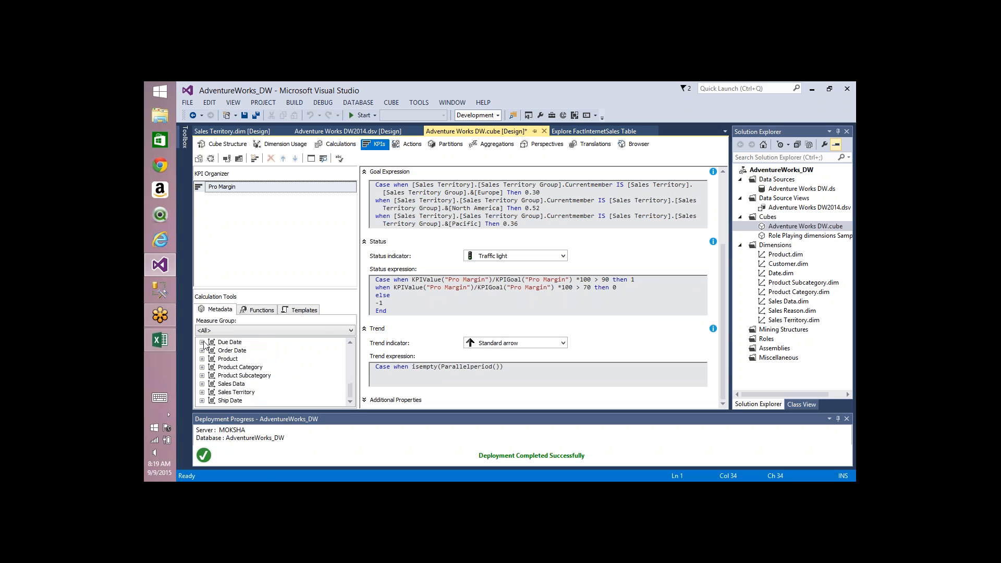
click(202, 343)
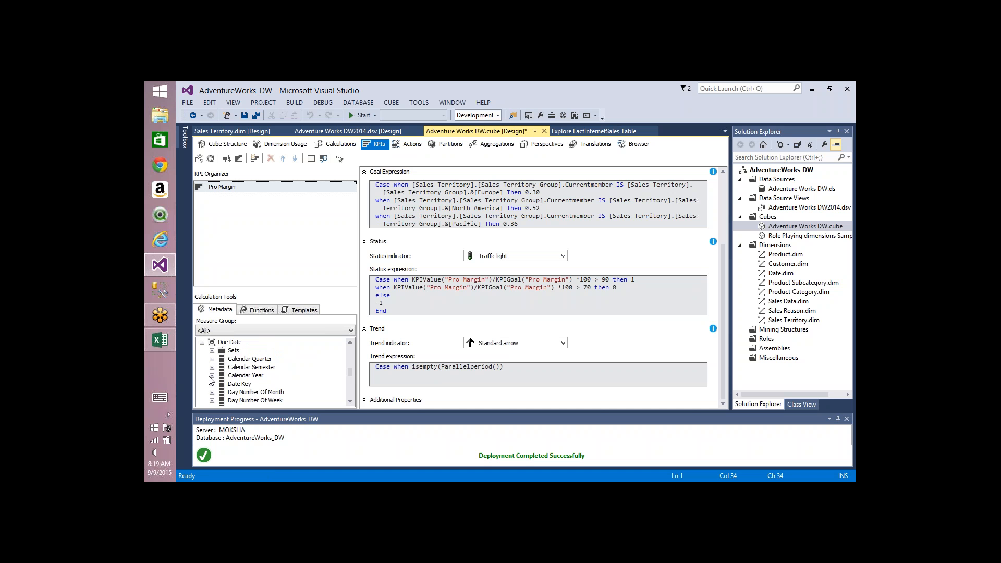
click(211, 376)
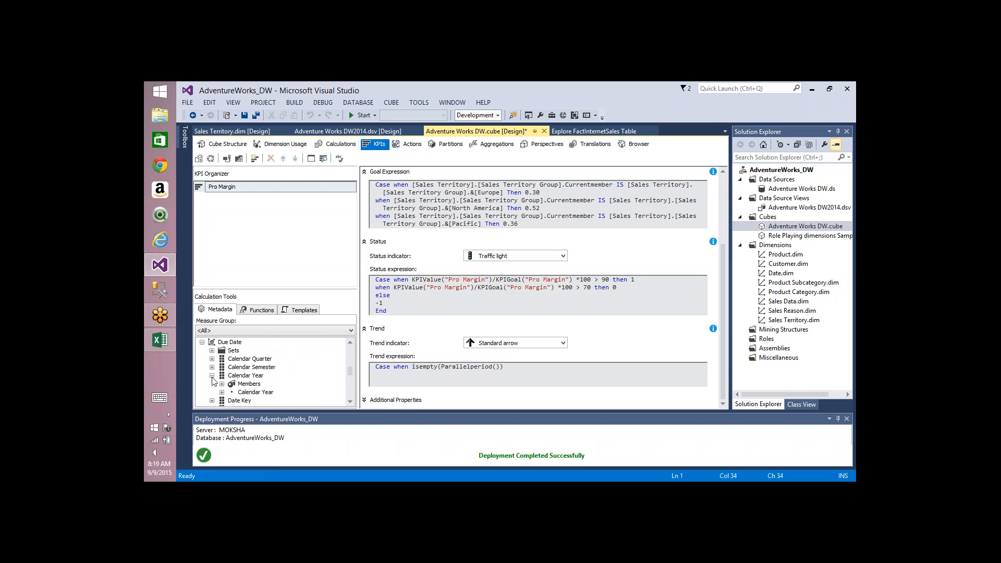
drag(245, 394, 496, 369)
key(Right)
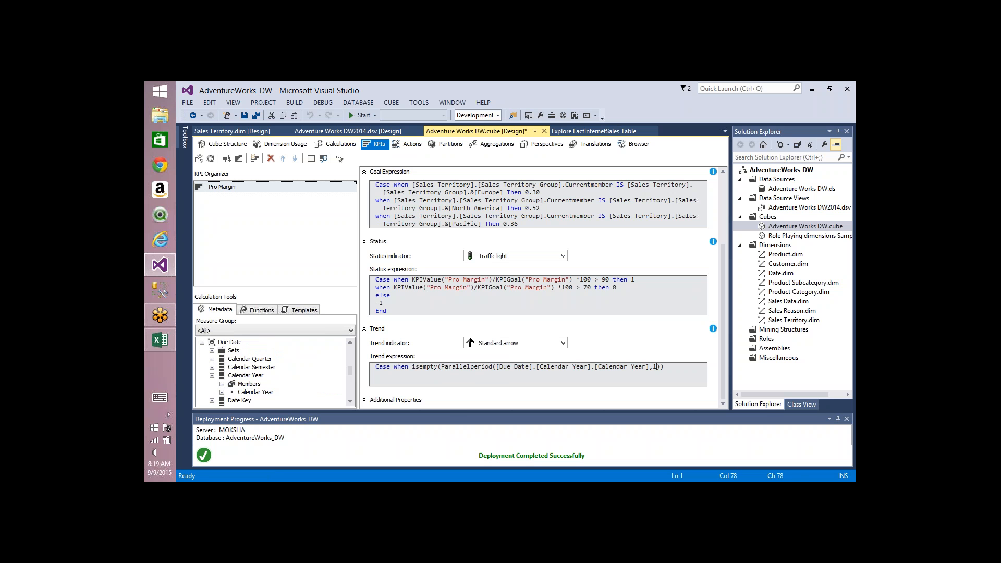
text(,1,)
drag(257, 376, 661, 373)
key(Right)
text(then)
Duplicate the trend expression's whole "when isempty(...) then -1" clause below the first one, separated by a blank line.
key(shift+Up)
key(ctrl+shift+Left)
key(ctrl+shift+Left)
key(ctrl+shift+Left)
key(ctrl+shift+Left)
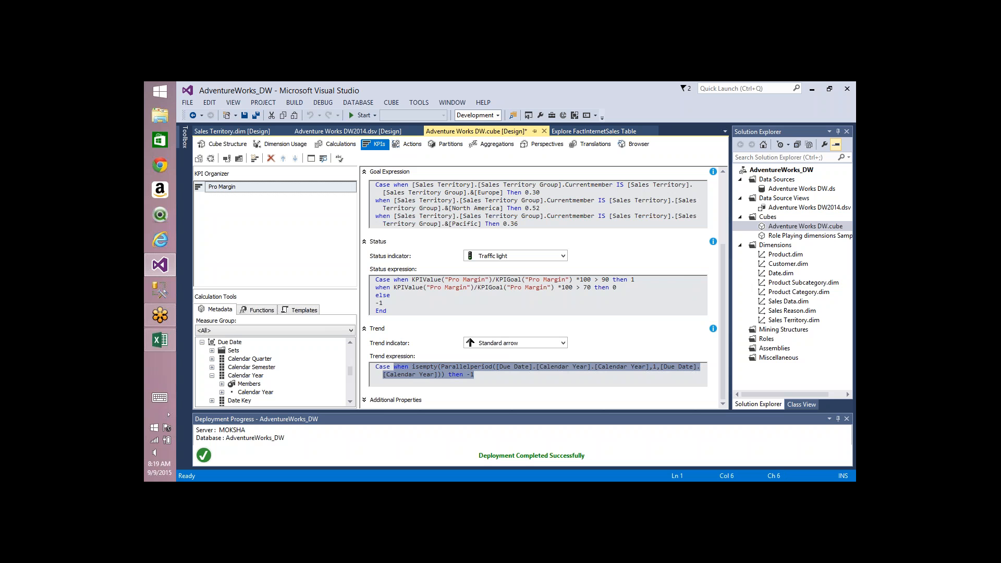
click(394, 374)
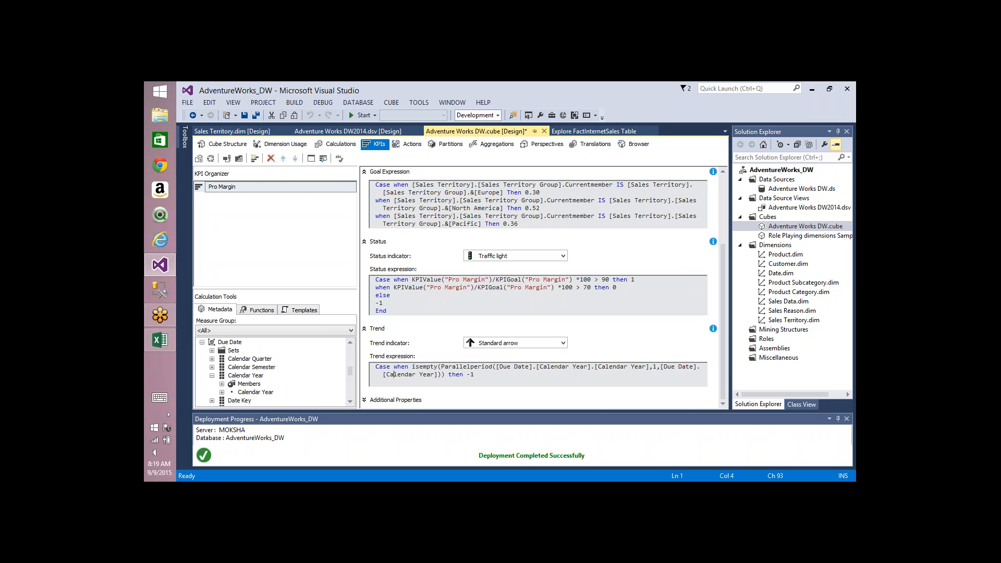
key(ctrl+End)
key(Return)
key(Return)
key(BackSpace)
key(BackSpace)
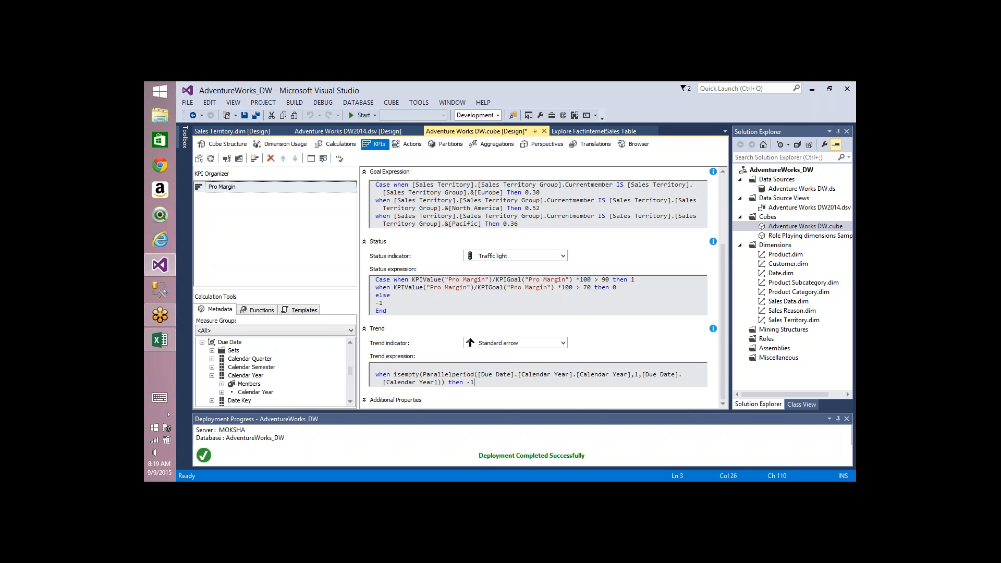
Insert the [Measures].[Profit Margin] calculation before isempty in the second when clause of the trend expression.
click(392, 375)
scroll(350, 349, up, 5)
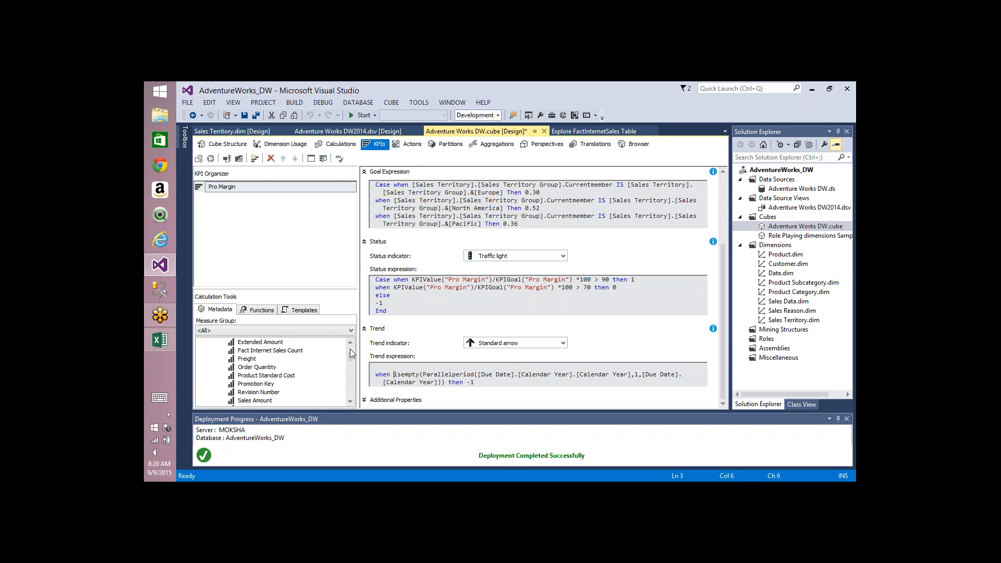
scroll(349, 347, up, 2)
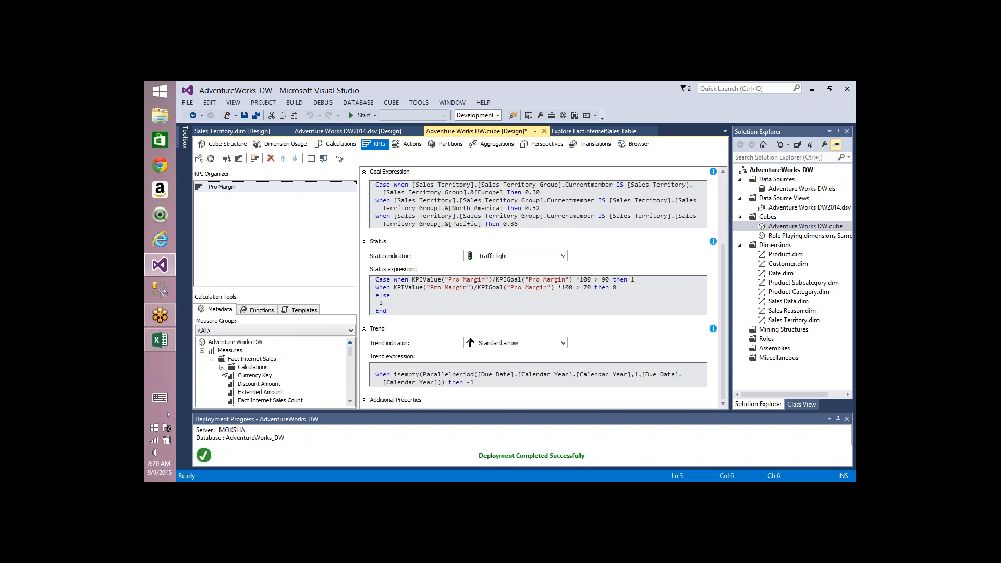
click(221, 367)
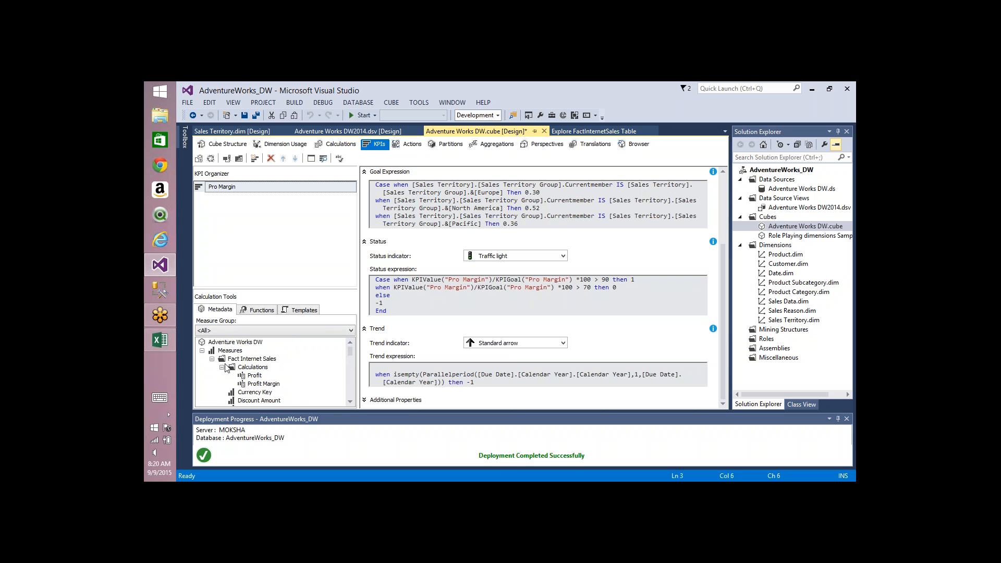
drag(258, 376, 484, 375)
key(ctrl+c)
text(Case)
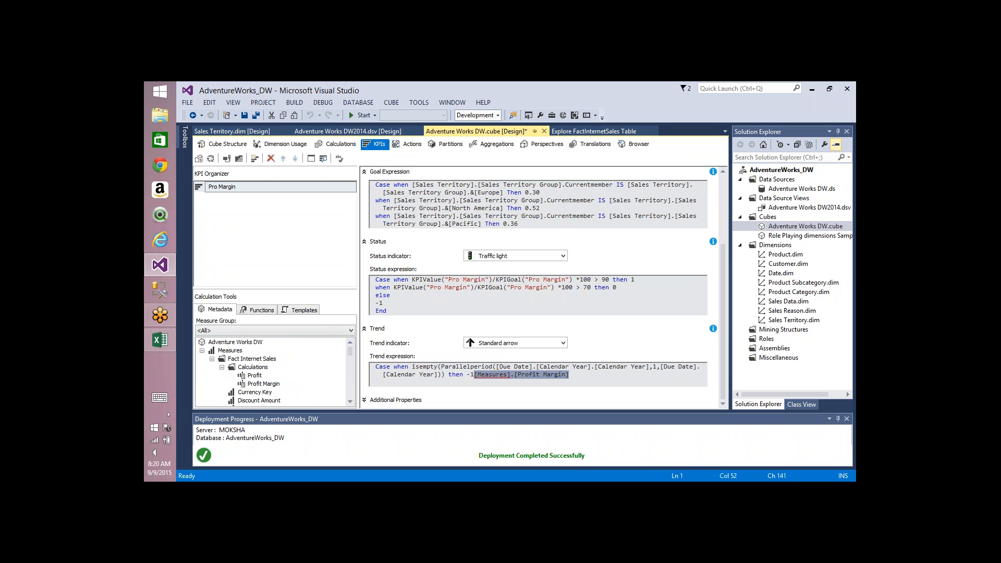
key(BackSpace)
key(Down)
key(Down)
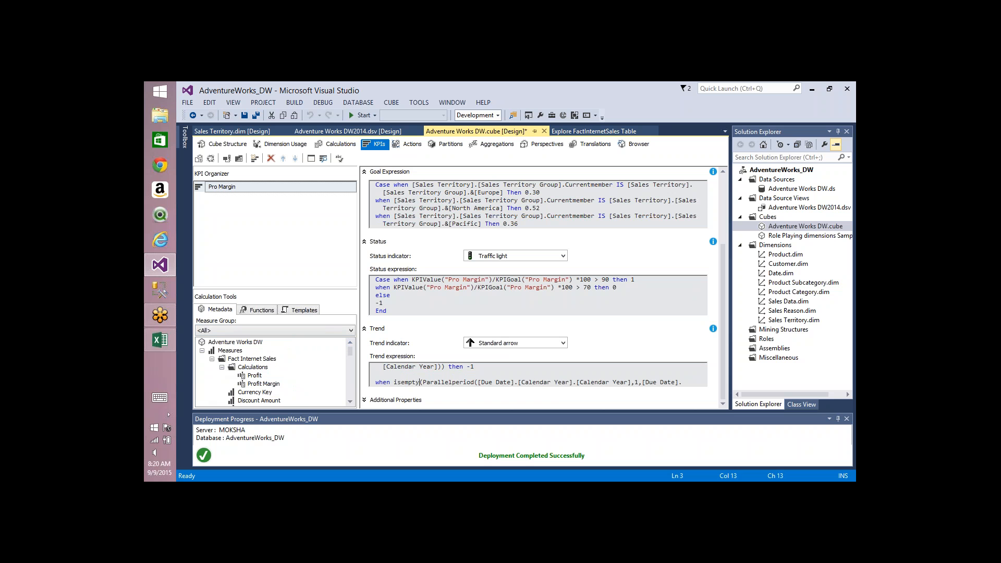
key(ctrl+Left)
key(ctrl+v)
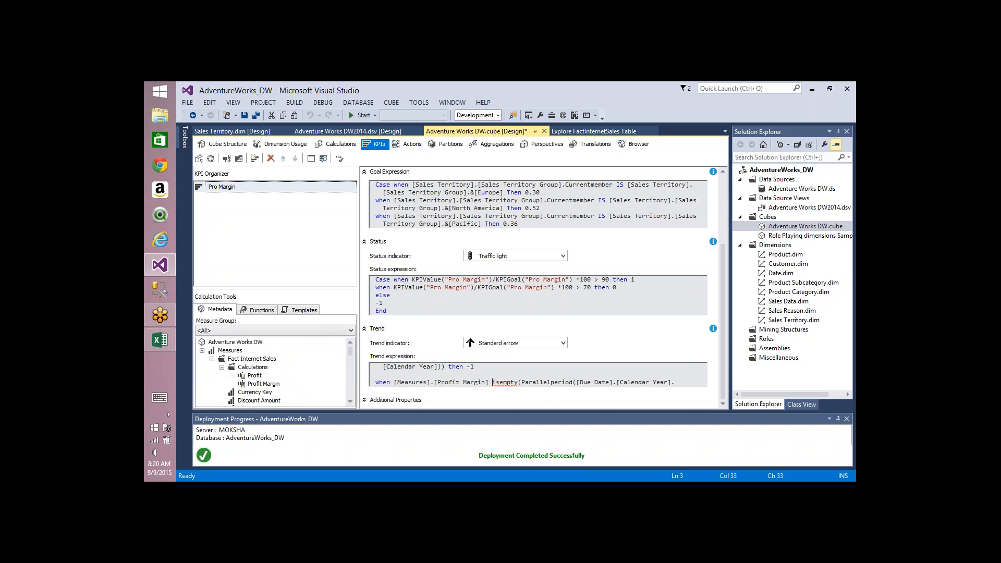
Replace isempty in the trend expression's second when clause with a ">" comparison against the Parallelperiod tuple.
text(>)
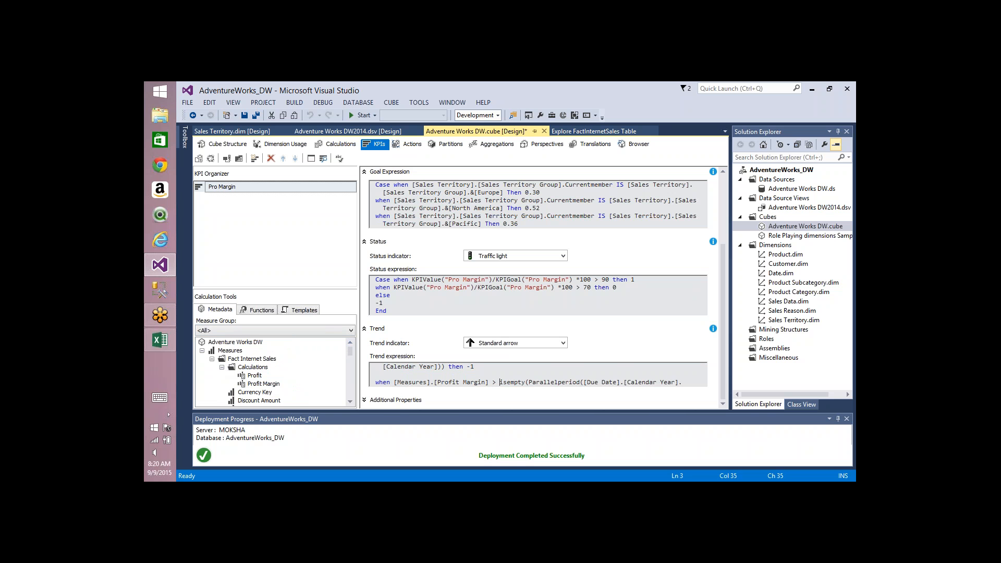
key(ctrl+shift+Right)
key(ctrl+shift+Right)
key(shift+Left)
key(Delete)
key(Down)
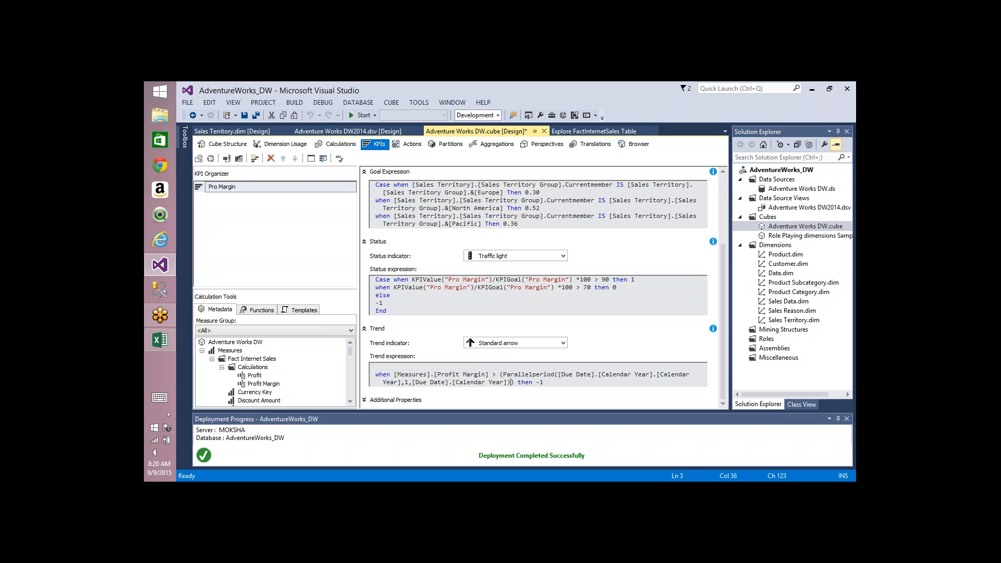
Add [Measures].[Profit Margin] after Parallelperiod in the second clause's tuple and end the clause with "then 1".
text(,[Measures].[Profit Margin])
key(Right)
key(Right)
key(Right)
key(Right)
key(Right)
key(Right)
key(Right)
Duplicate the complete Profit Margin comparison clause on a new line directly below it in the trend expression.
key(shift+Home)
key(shift+Up)
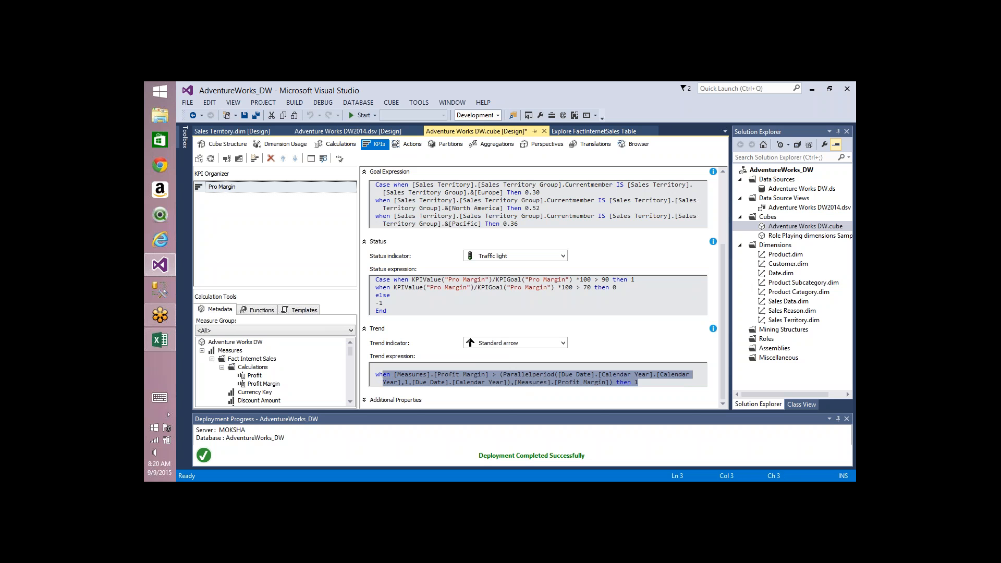
key(shift+Left)
key(shift+Left)
key(ctrl+c)
key(Down)
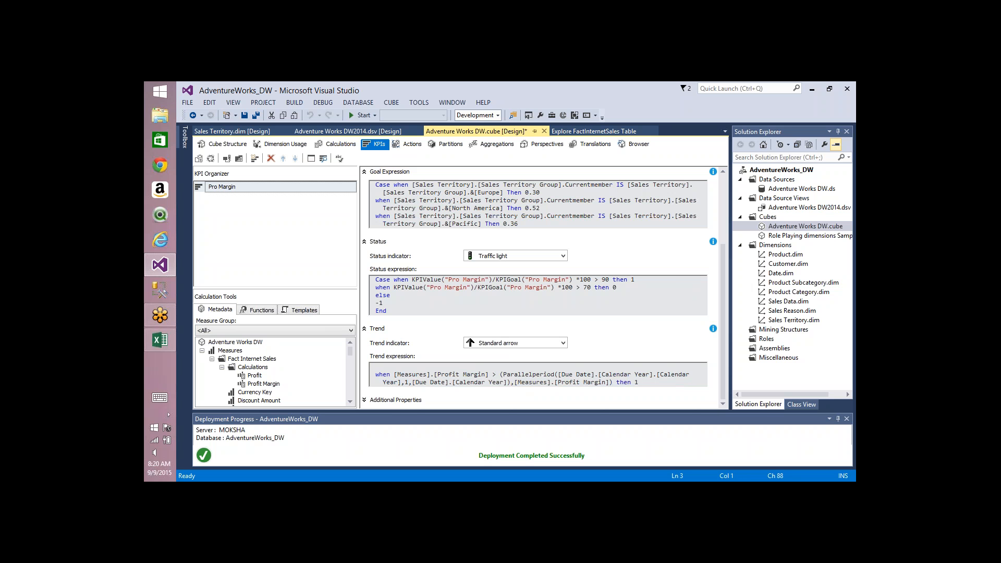
key(End)
key(Return)
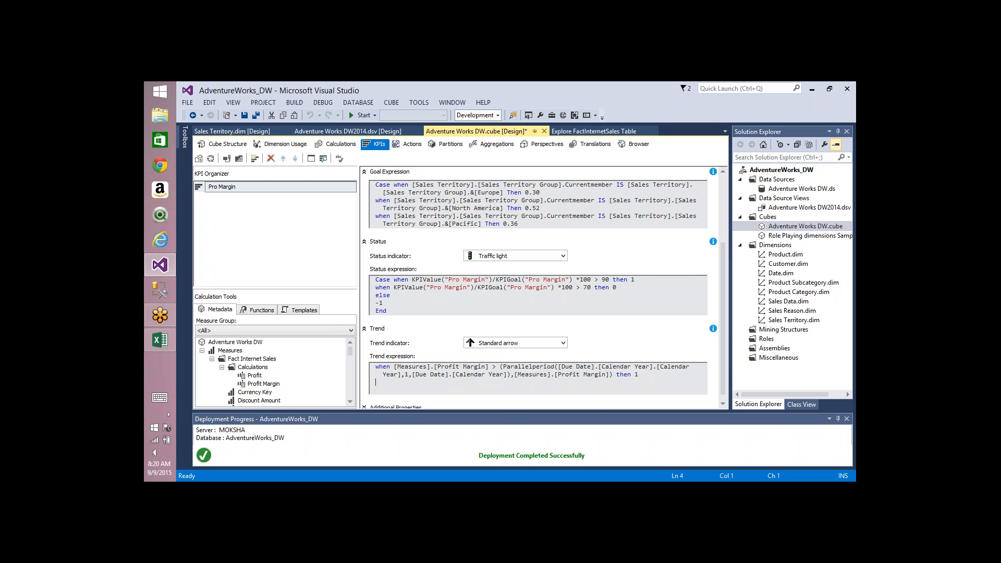
key(ctrl+v)
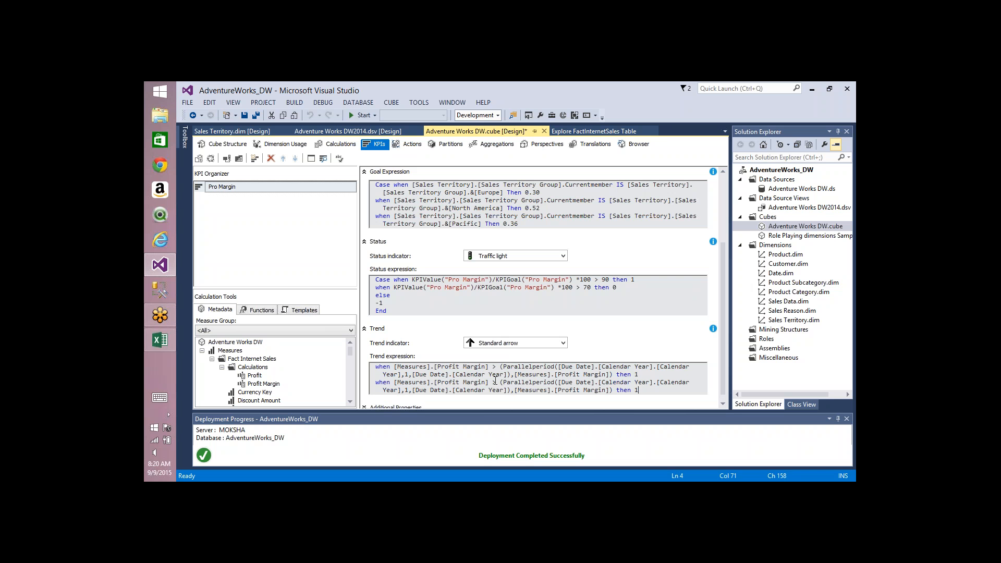
Change the duplicated clause's comparison to "=" and its result to "then 0".
click(495, 382)
key(End)
key(BackSpace)
text(0)
Complete the trend expression with "else", "-1" and "end" on separate lines.
key(Return)
text(else)
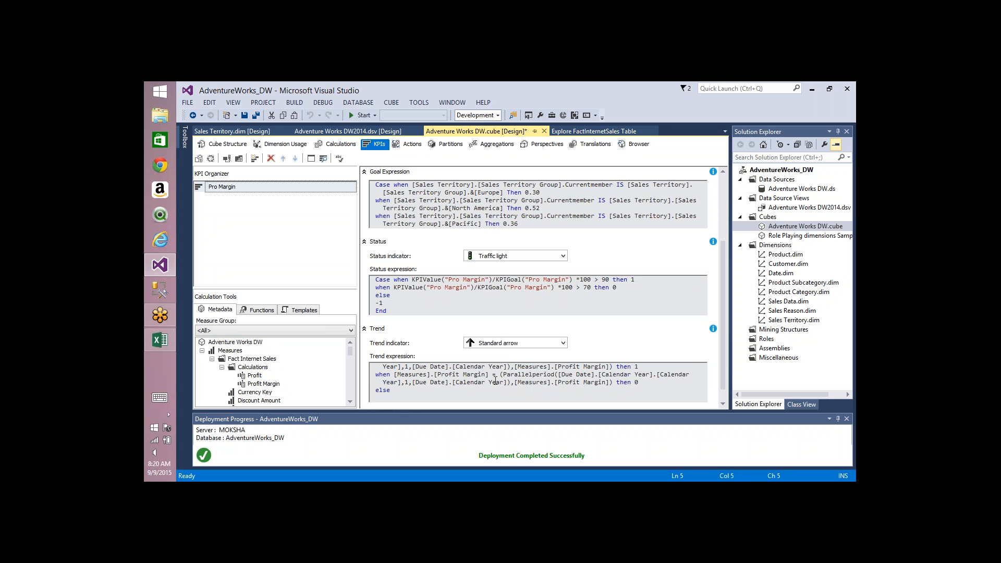
key(Return)
text(-1)
key(Return)
text(end)
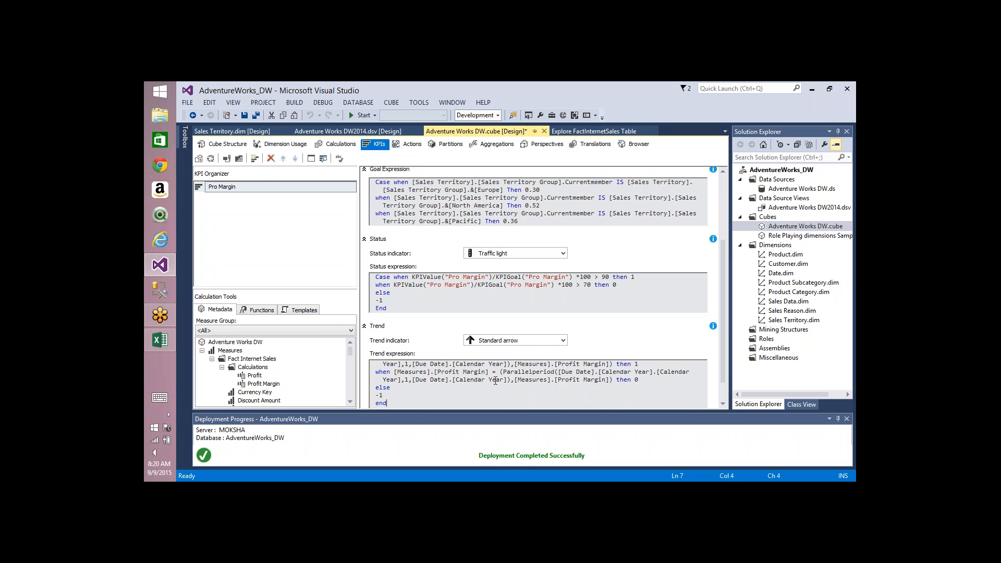
Copy the whole trend expression into Notepad, examine each of its clauses, and switch back to Visual Studio.
key(ctrl+a)
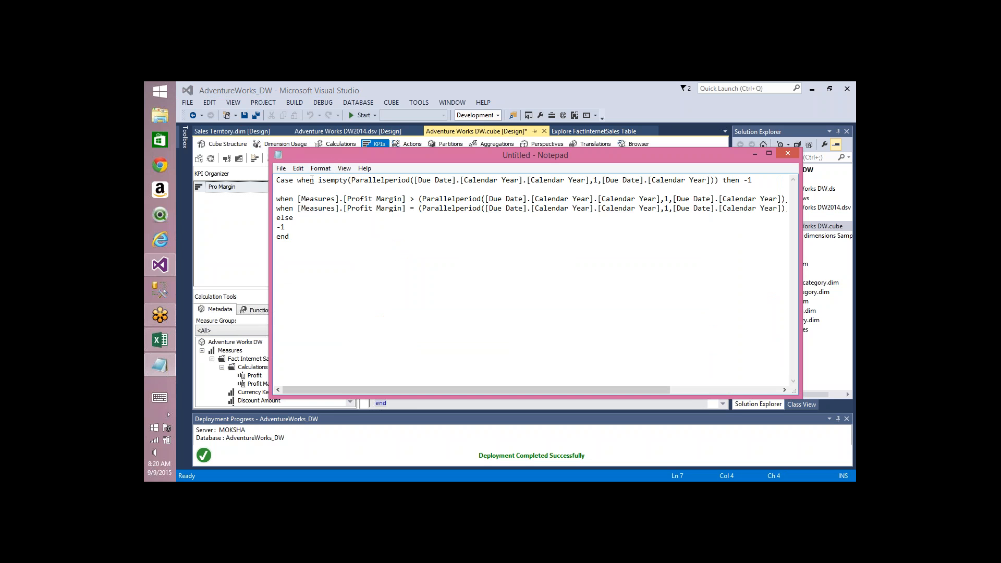
double_click(319, 180)
drag(755, 180, 747, 180)
click(787, 196)
key(End)
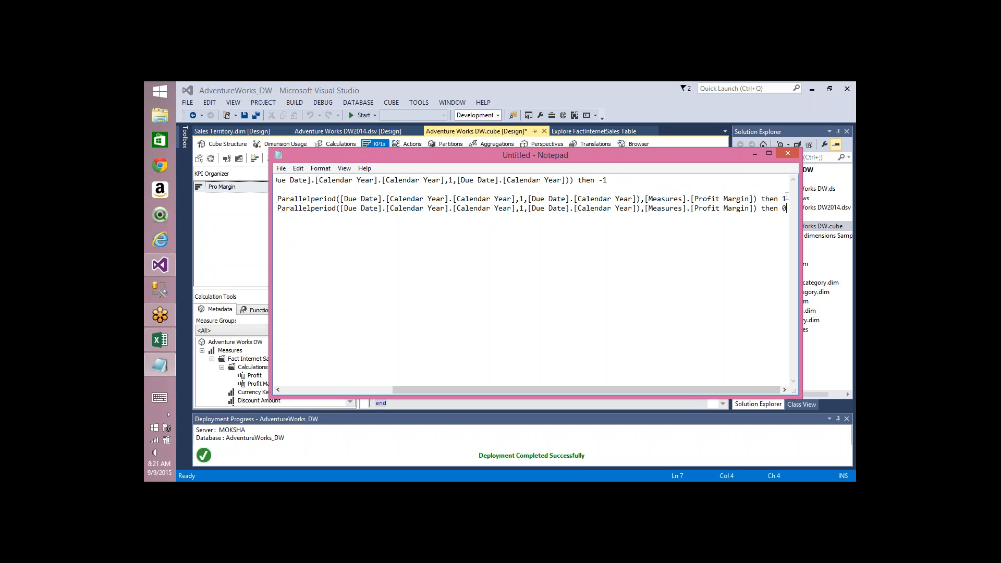
key(Down)
key(Home)
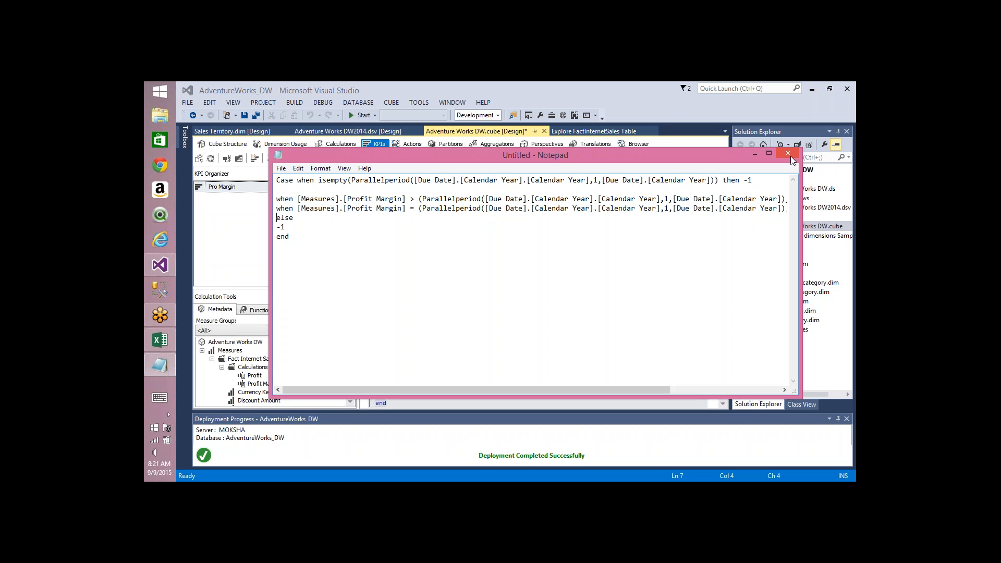
key(alt+Tab)
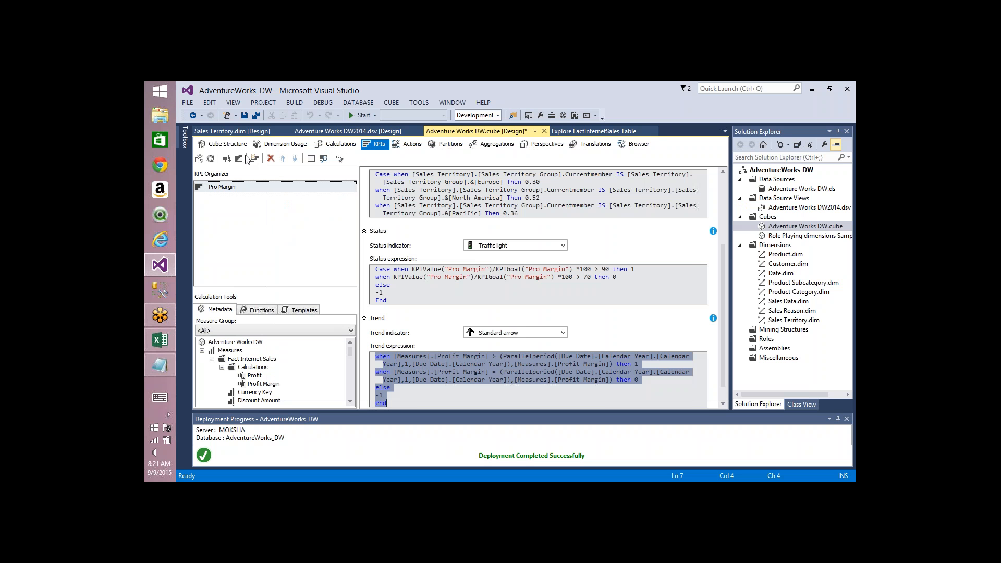
Build and deploy the project, overwriting the server database, and process the Adventure Works DW cube.
click(211, 160)
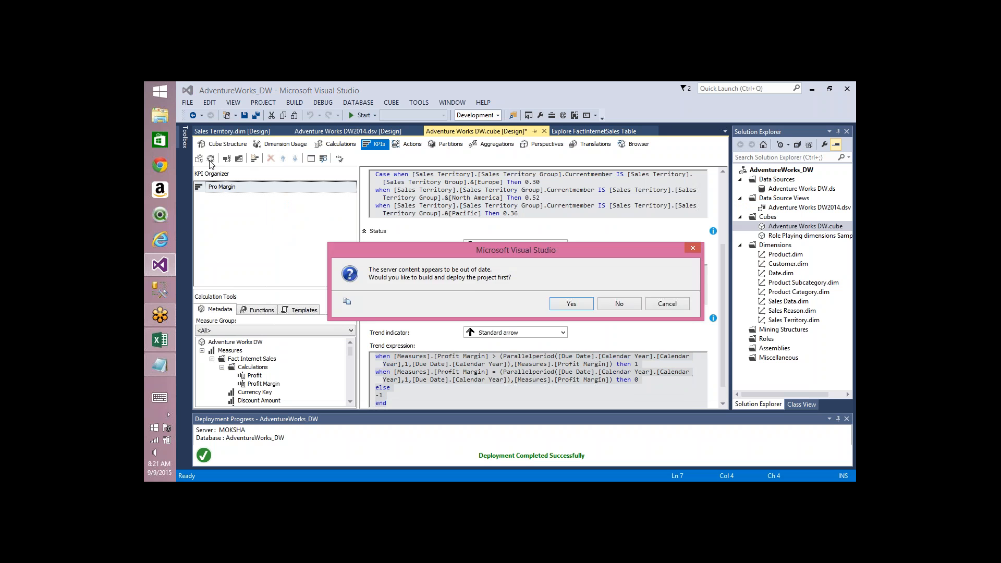
key(Return)
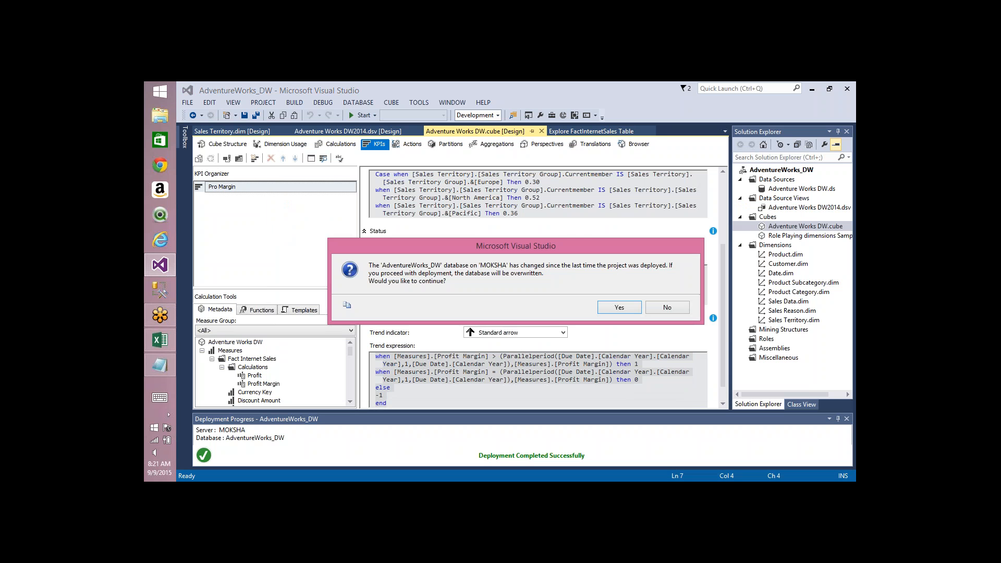
key(Return)
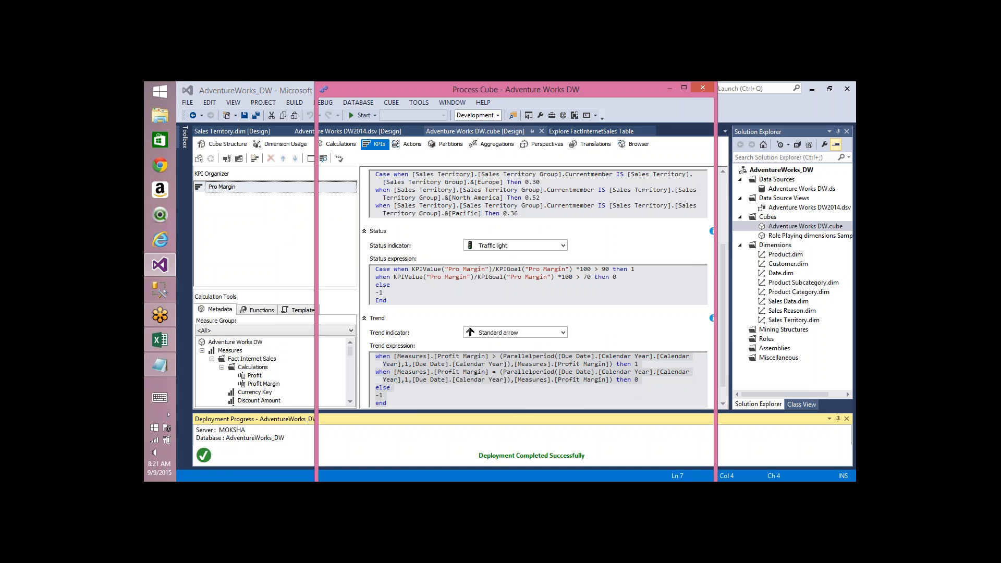
key(Return)
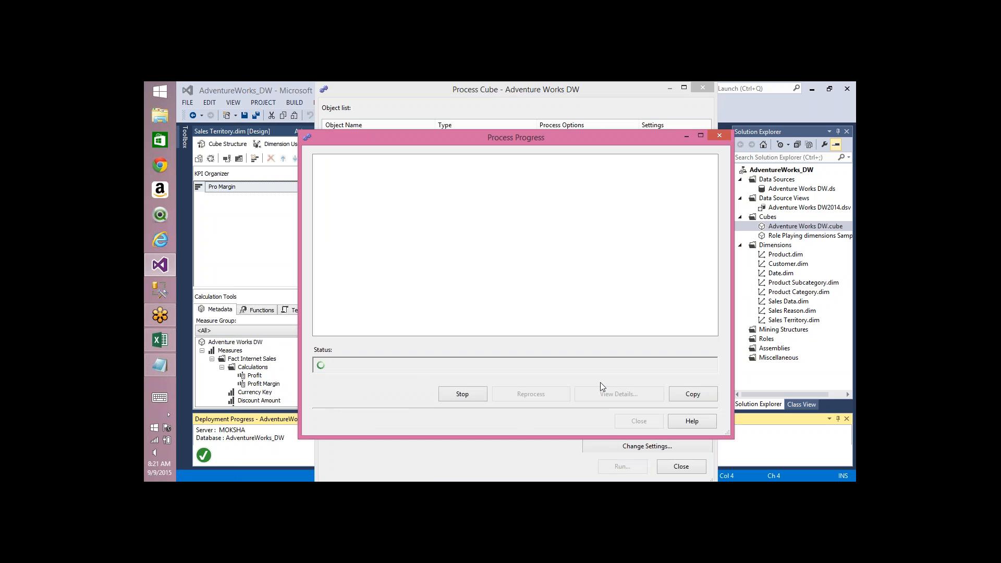
click(654, 422)
click(680, 466)
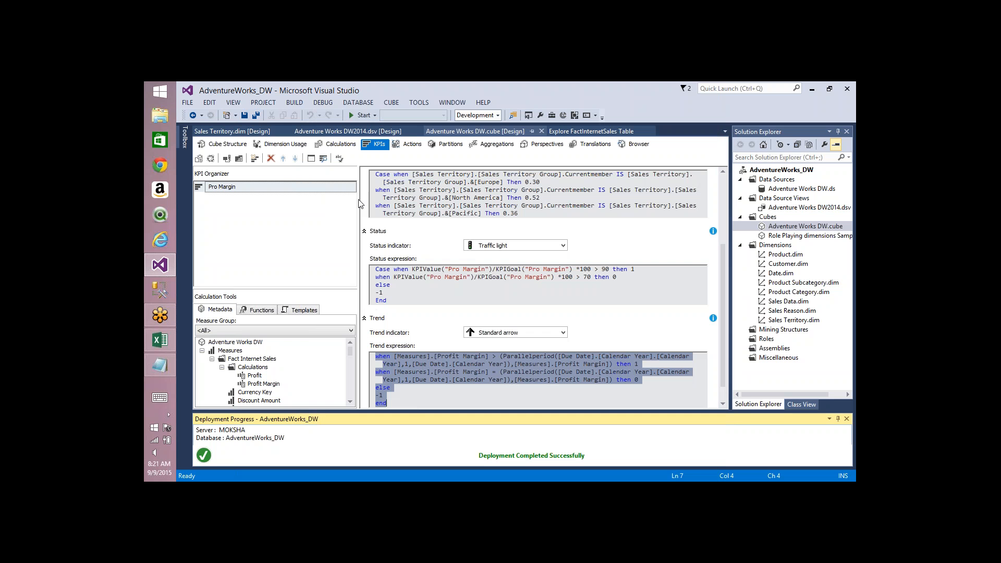
Display the KPI in browser view and add a Due Date filter on the Calendar Year hierarchy.
click(323, 158)
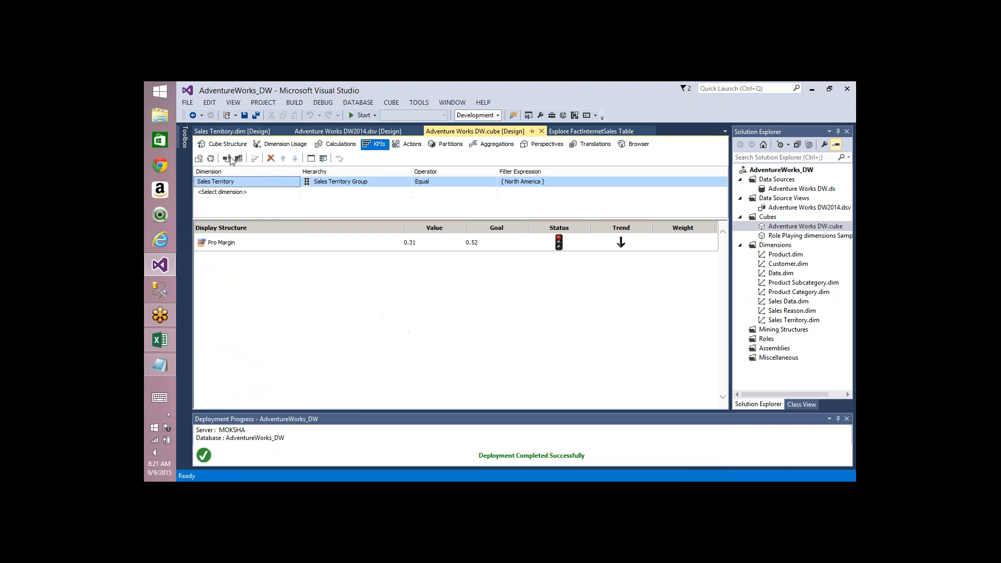
click(293, 193)
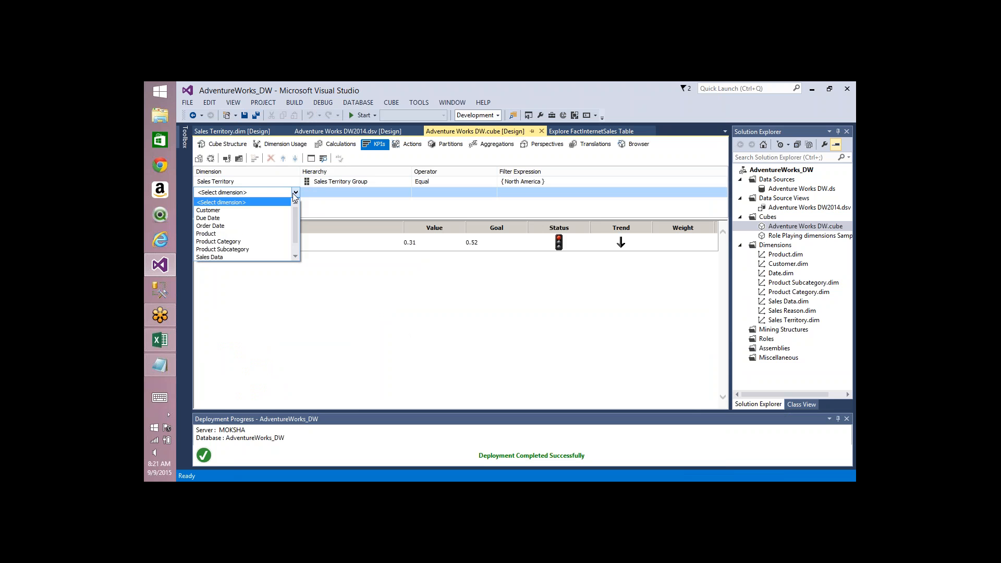
click(228, 219)
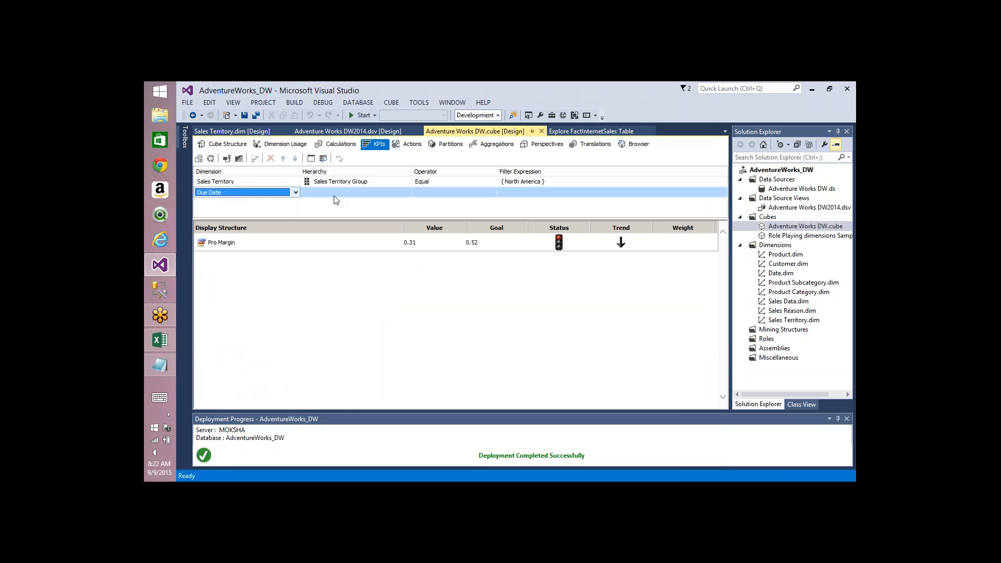
click(355, 190)
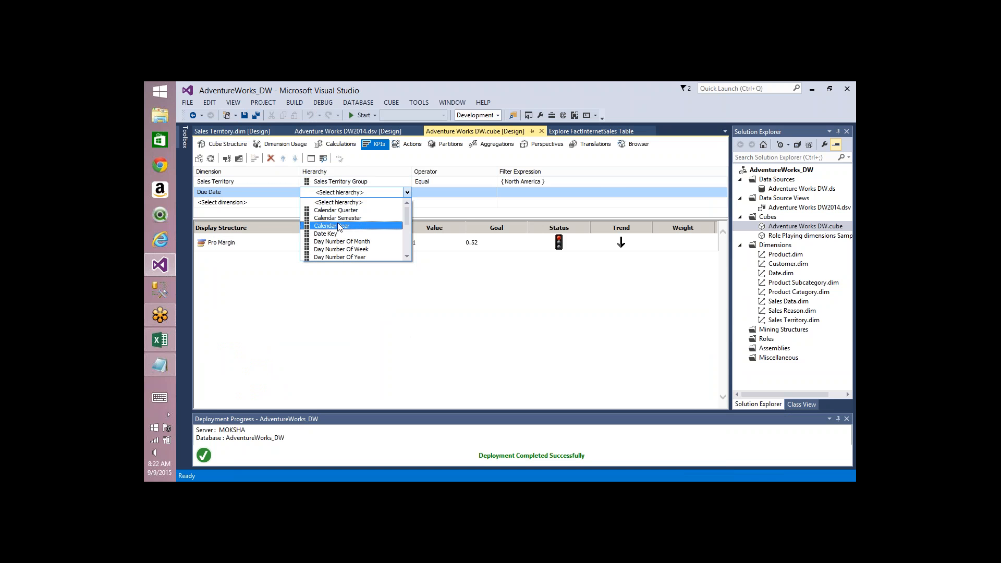
click(337, 225)
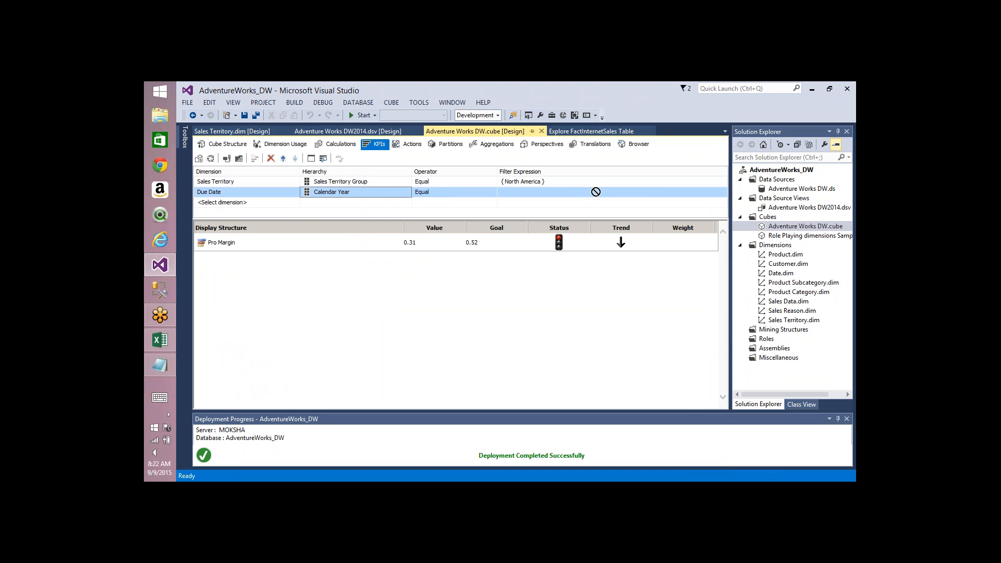
Restrict the Calendar Year filter to 2014 to check Pro Margin's trend.
click(657, 193)
click(722, 192)
click(511, 211)
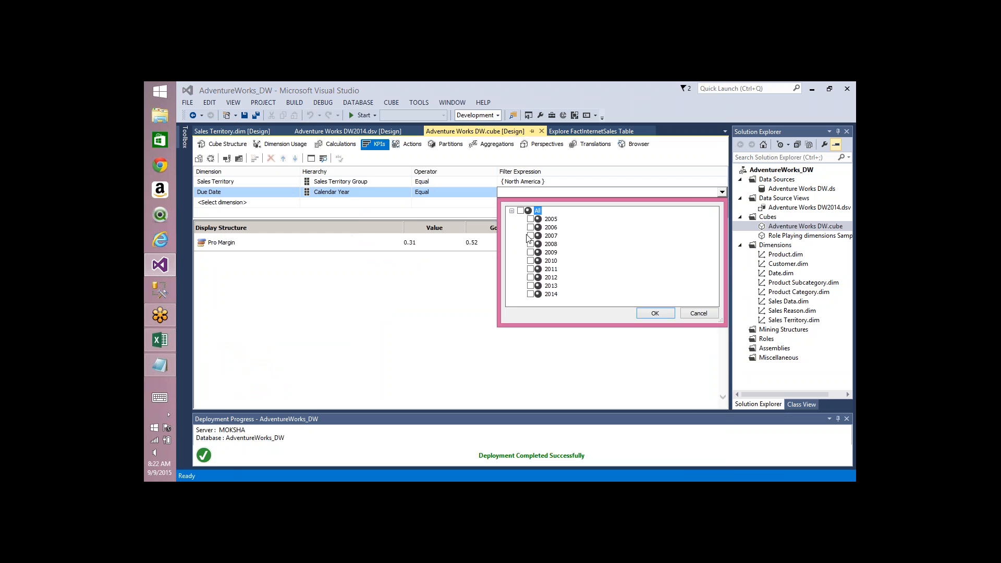
click(531, 294)
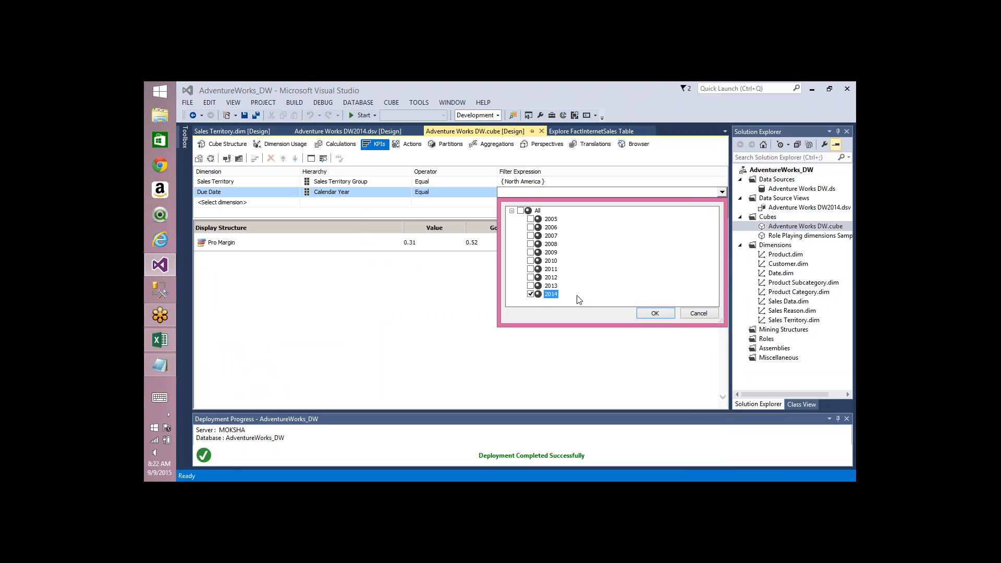
click(665, 315)
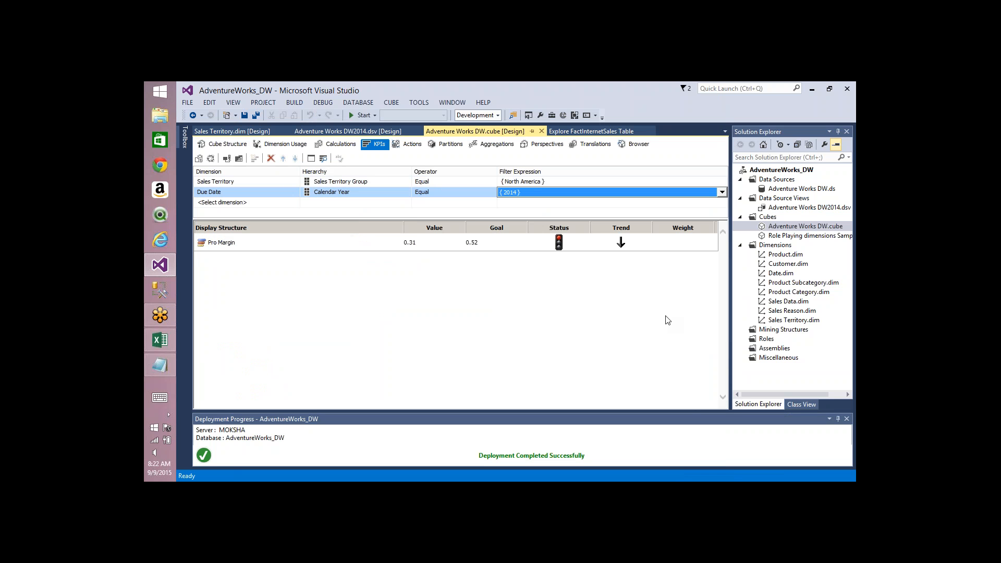
Switch the Calendar Year filter to only 2013 and view the KPI's trend for that year.
click(616, 195)
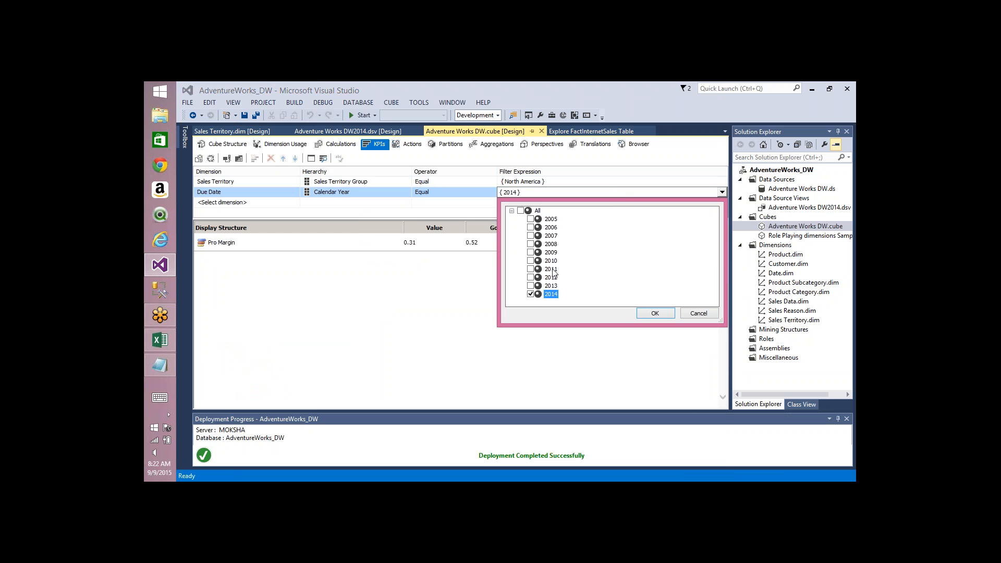
click(530, 286)
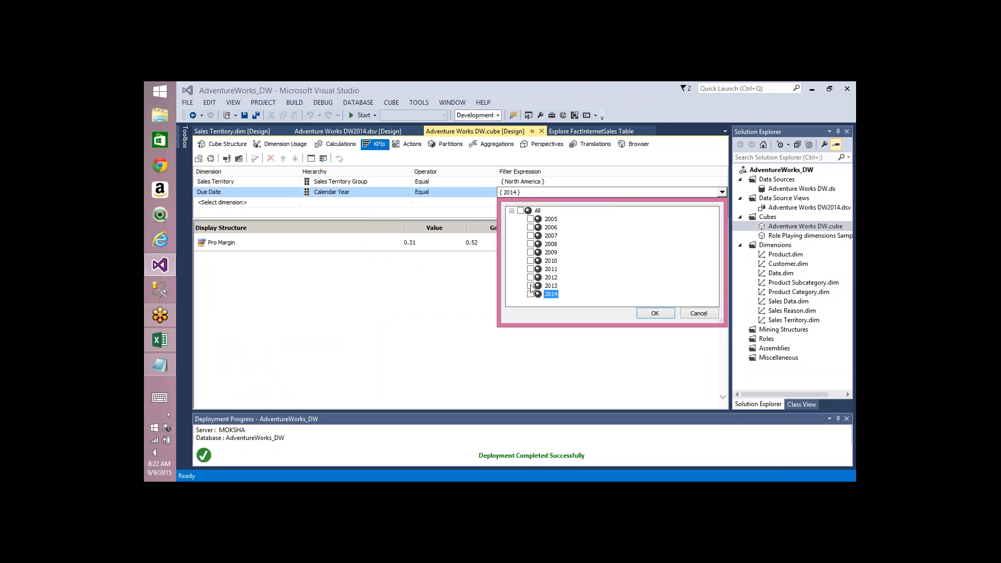
click(653, 313)
click(571, 210)
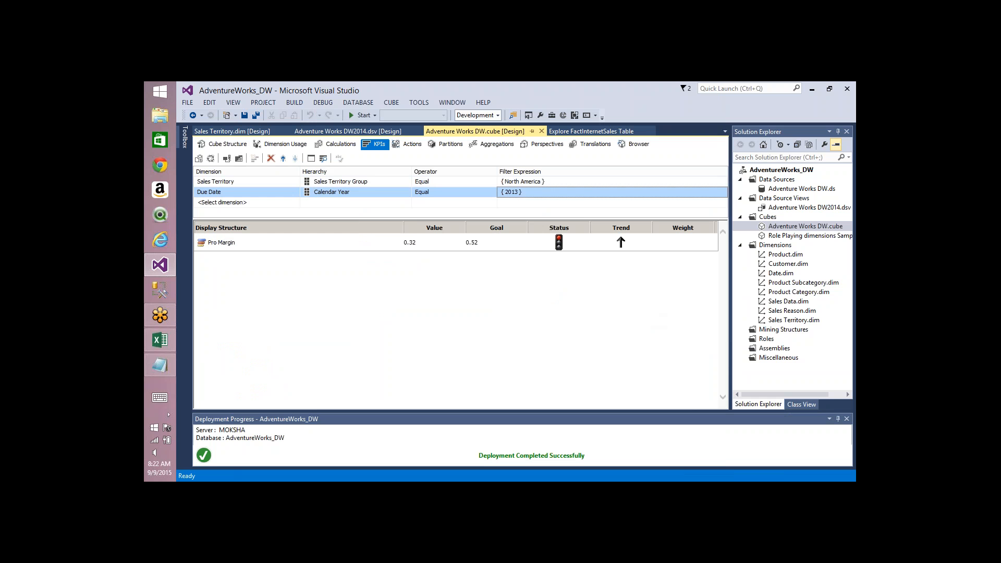
Switch the Calendar Year filter to only 2012 and refresh the Pro Margin KPI.
click(579, 196)
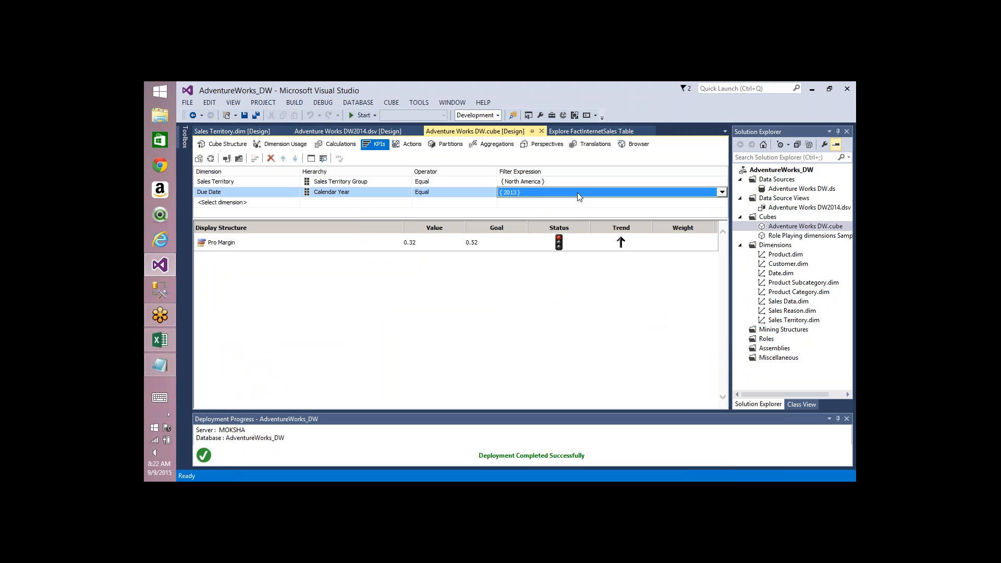
click(579, 197)
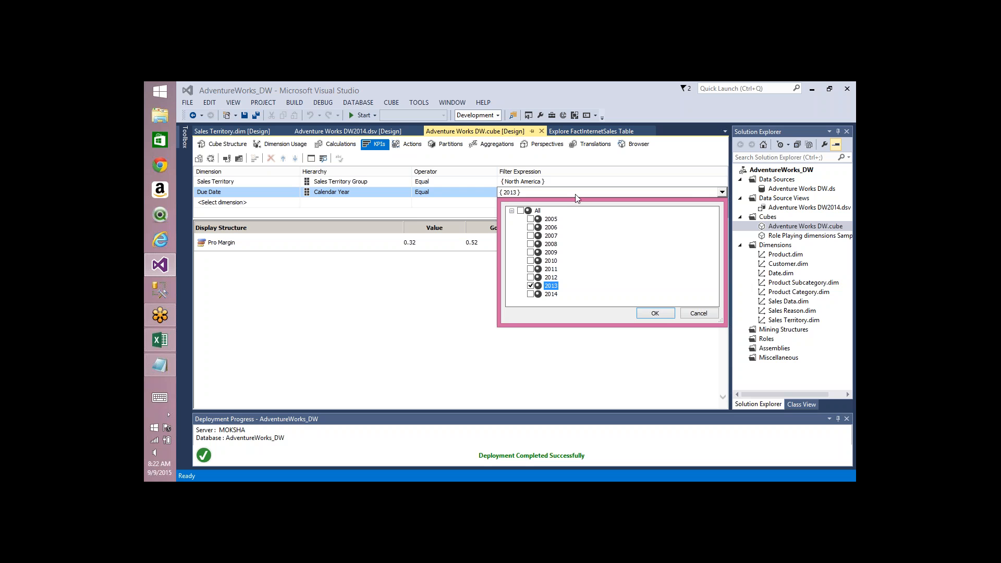
click(531, 278)
click(655, 313)
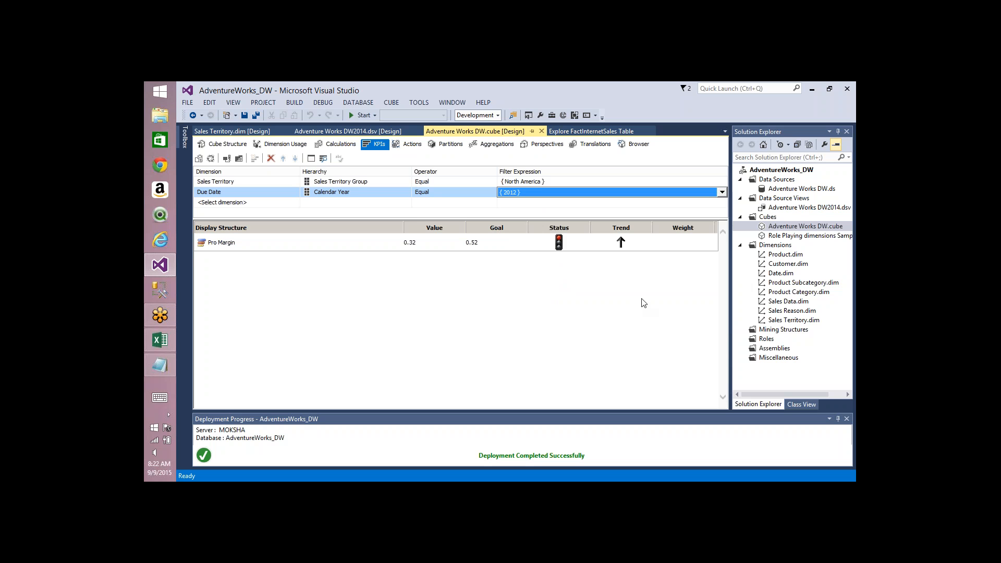
click(582, 203)
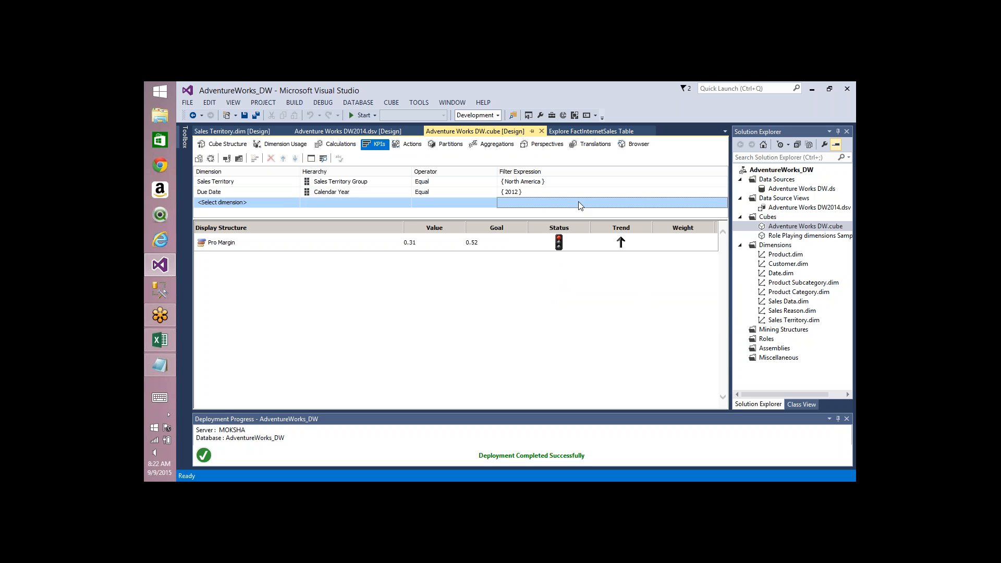
Switch the Calendar Year filter to only 2011 and check Pro Margin's value, status and trend.
click(565, 192)
click(565, 193)
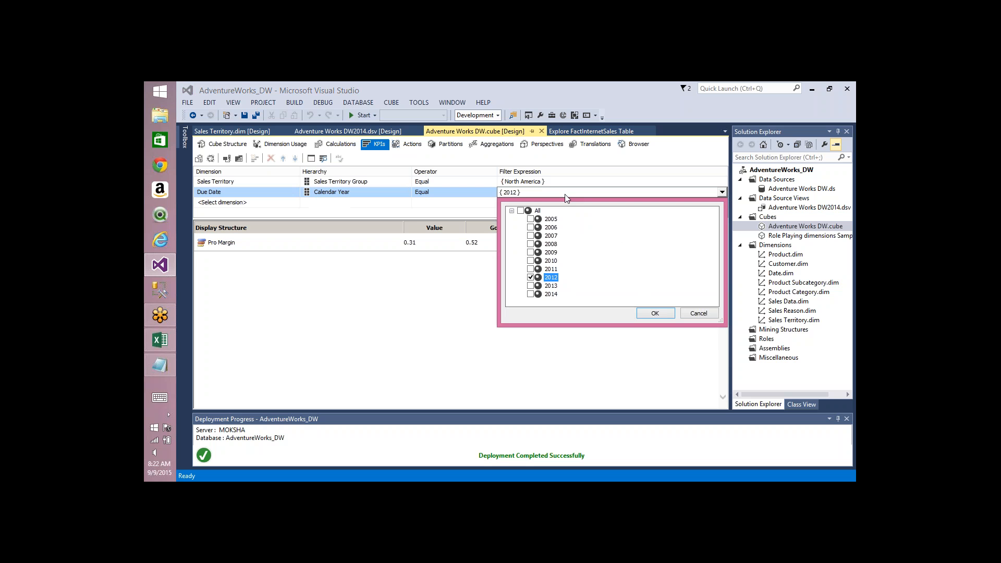
click(530, 277)
click(531, 270)
click(641, 313)
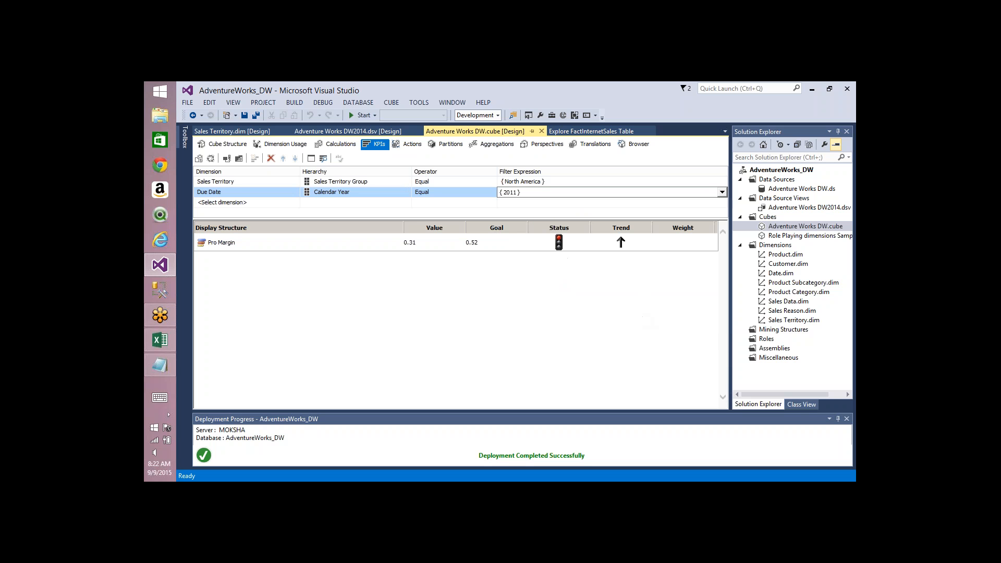
click(547, 203)
Switch the Calendar Year filter to only 2010 and refresh the Pro Margin KPI for that year.
click(538, 194)
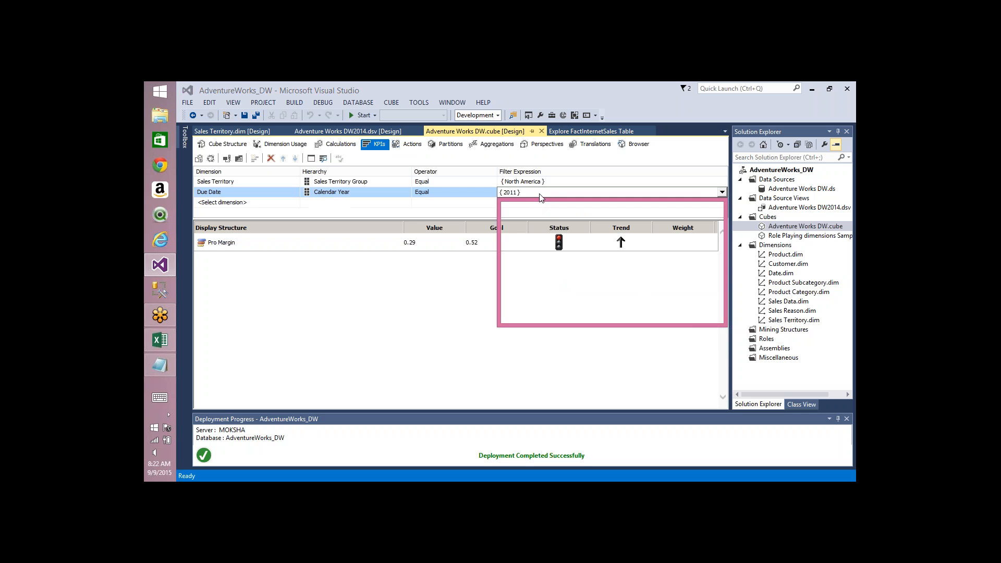
click(530, 269)
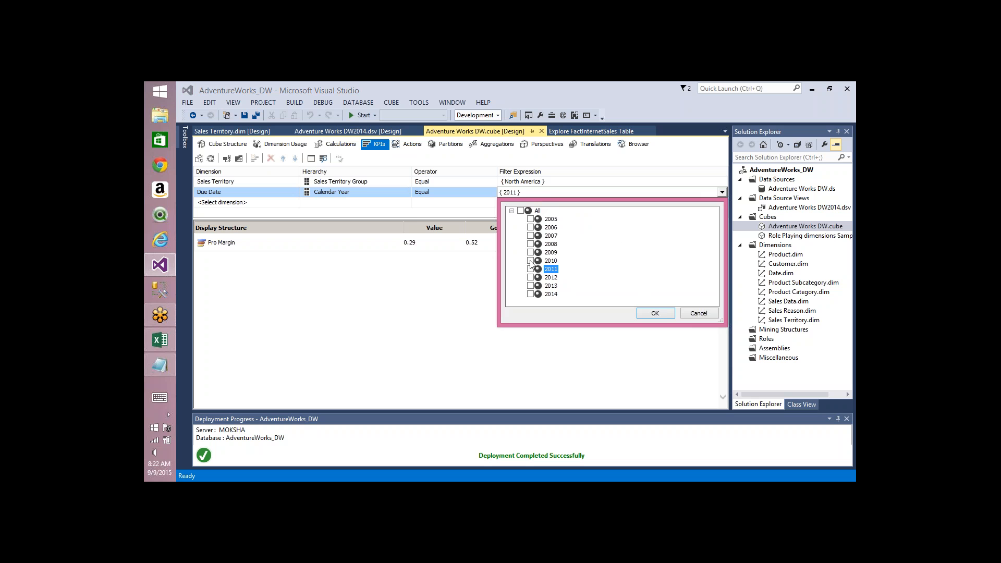
click(531, 261)
click(659, 312)
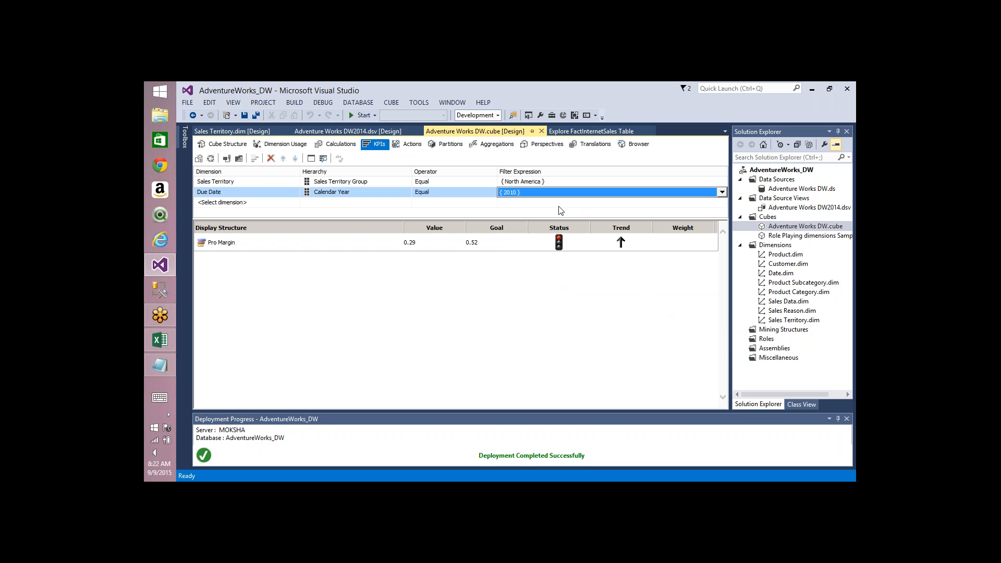
click(559, 207)
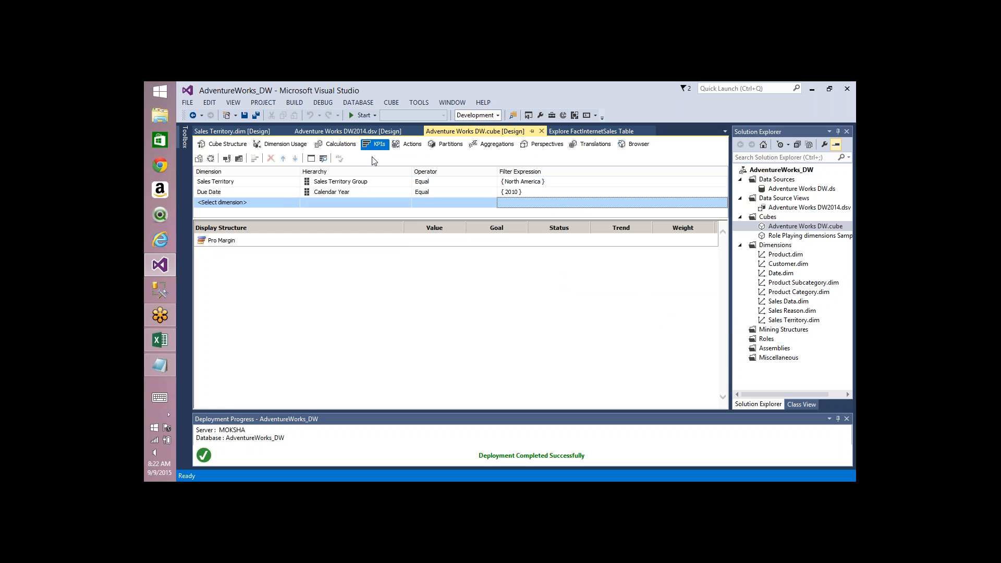
Return to the Pro Margin KPI's form view and review its goal expression and value expression.
click(311, 158)
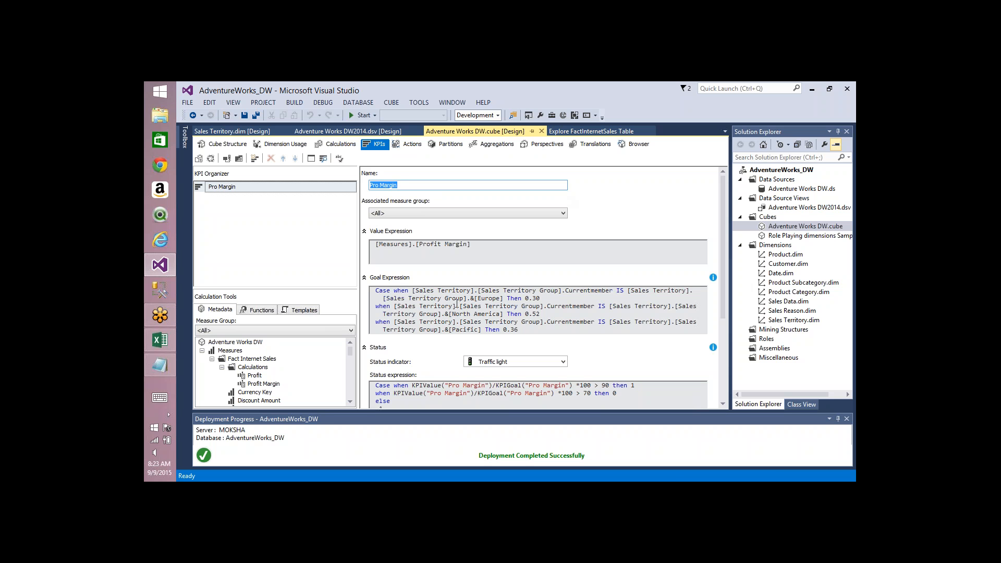
click(517, 297)
key(ctrl+a)
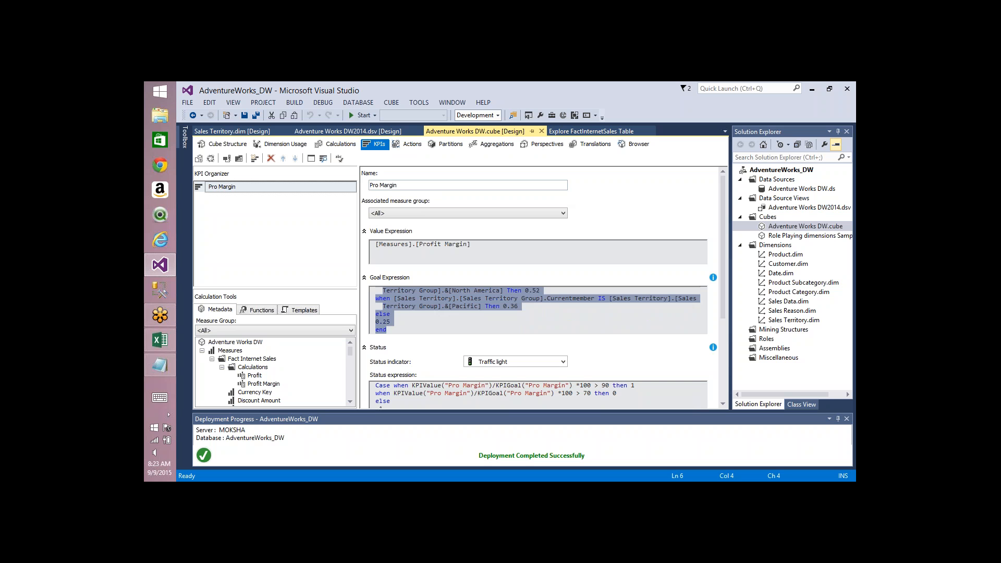
click(519, 251)
key(ctrl+a)
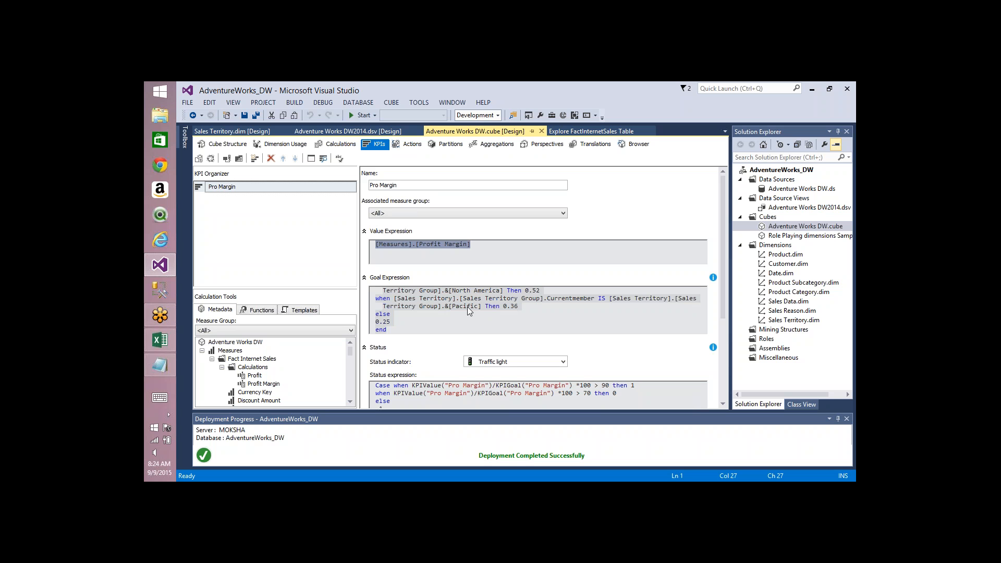
click(499, 306)
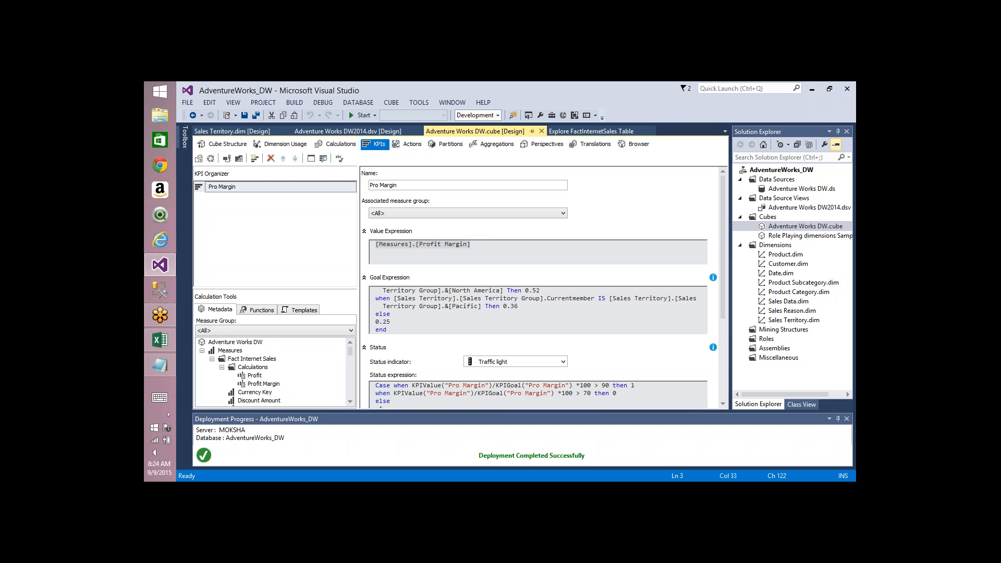